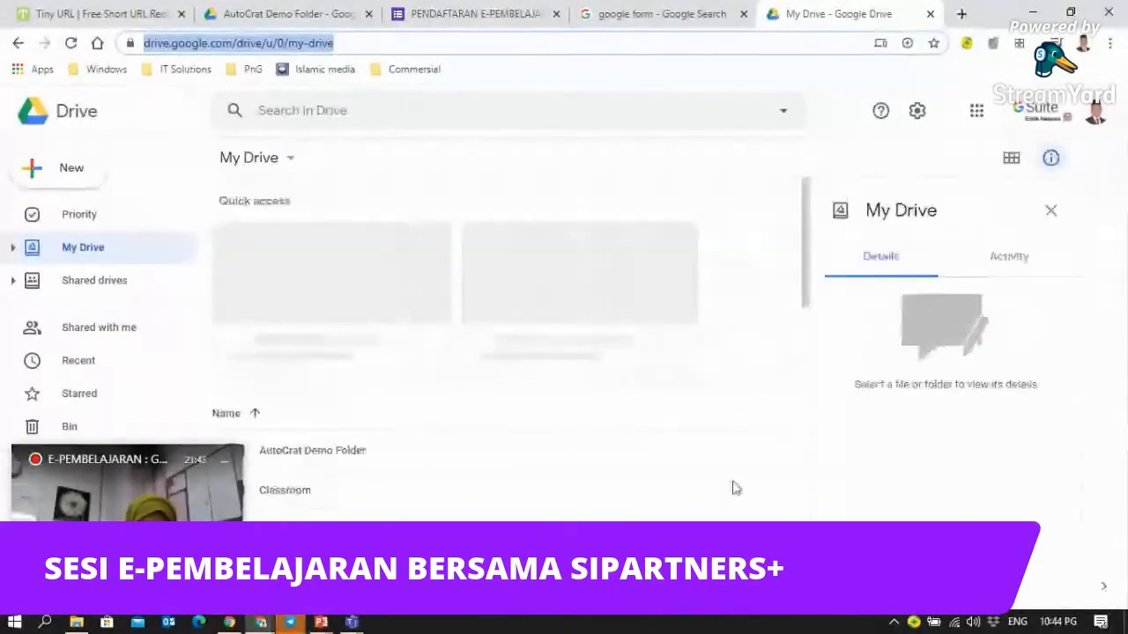
- Start a new folder in My Drive from the New menu
drag(807, 250, 804, 551)
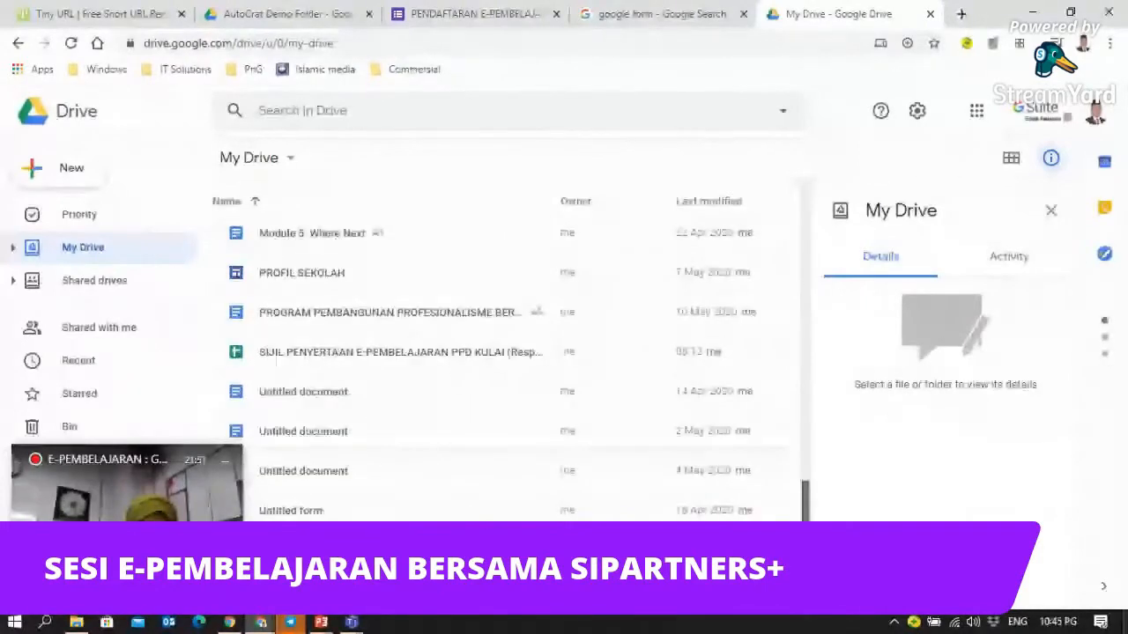
drag(803, 507, 801, 202)
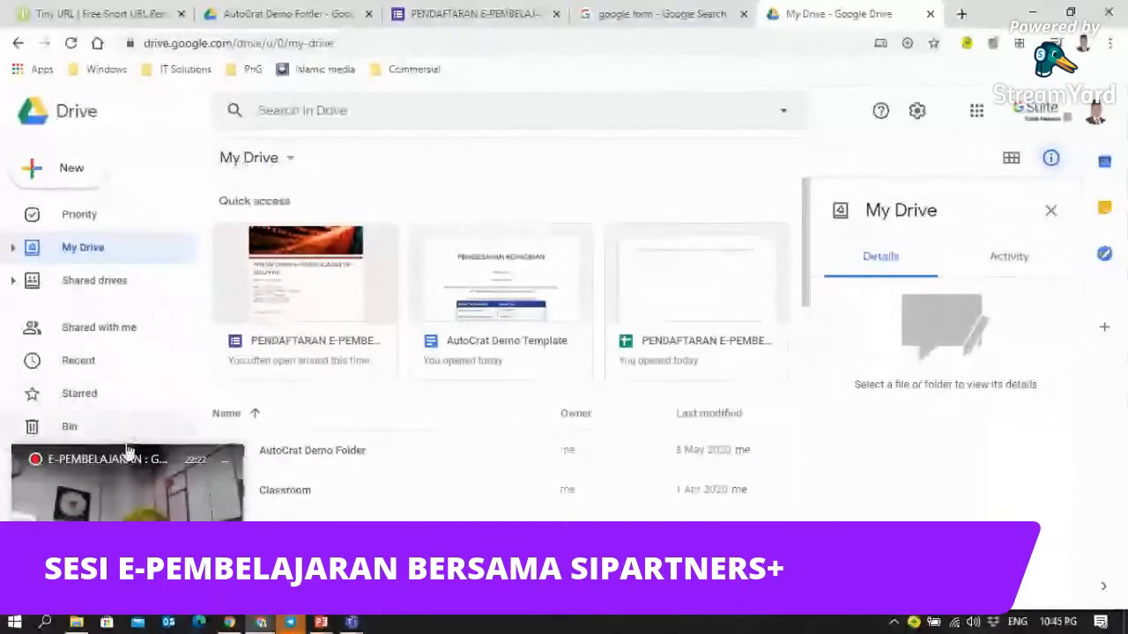
drag(126, 455, 969, 452)
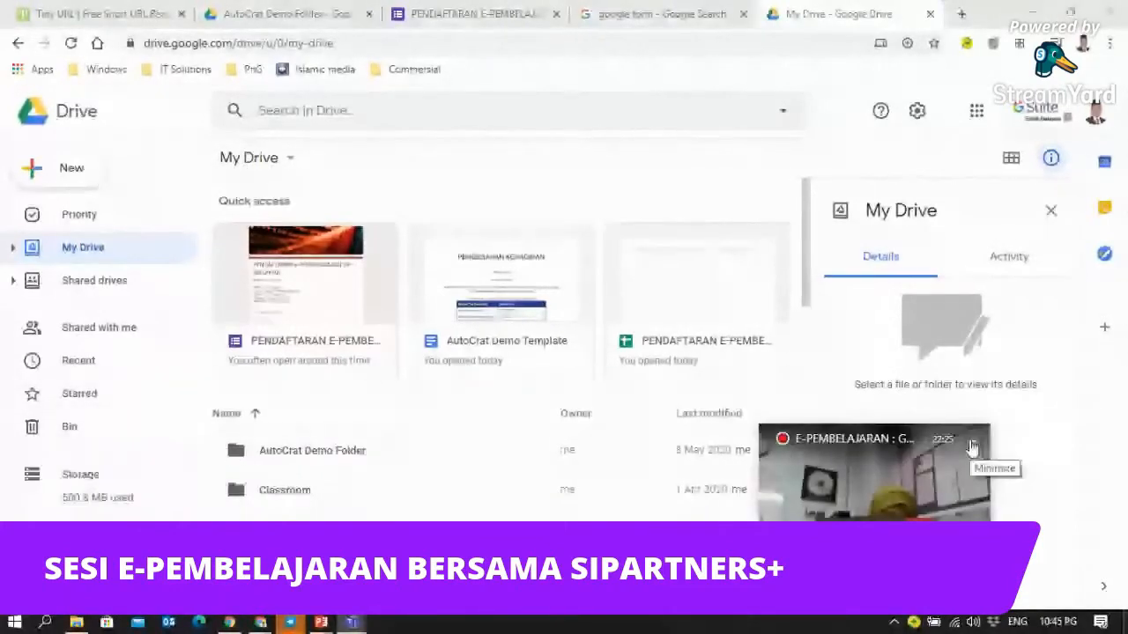
click(972, 448)
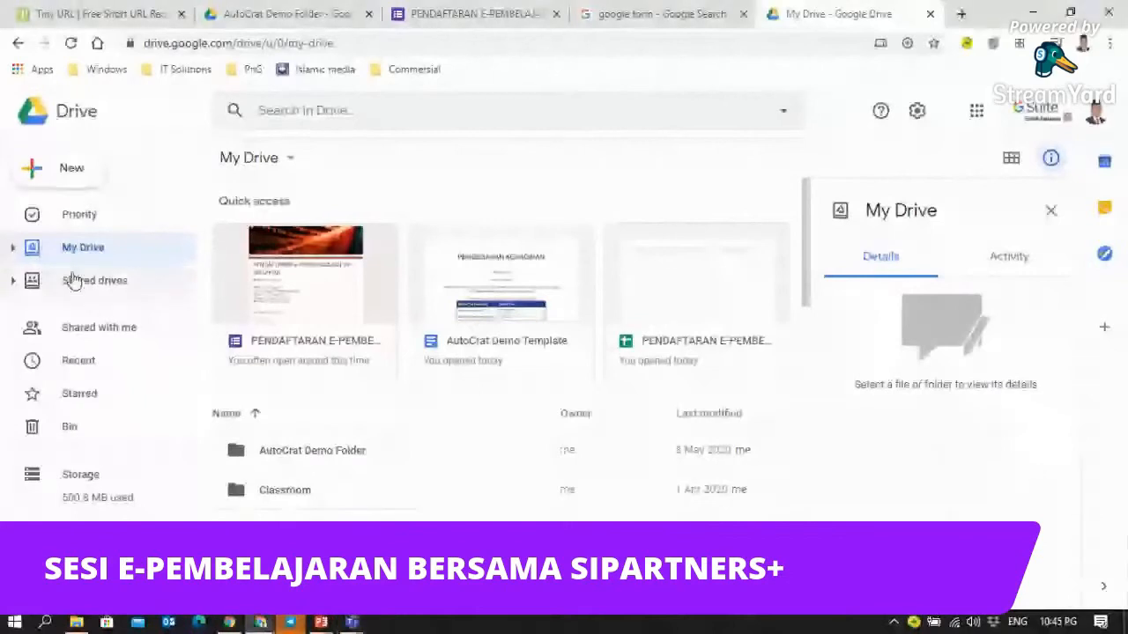
click(36, 169)
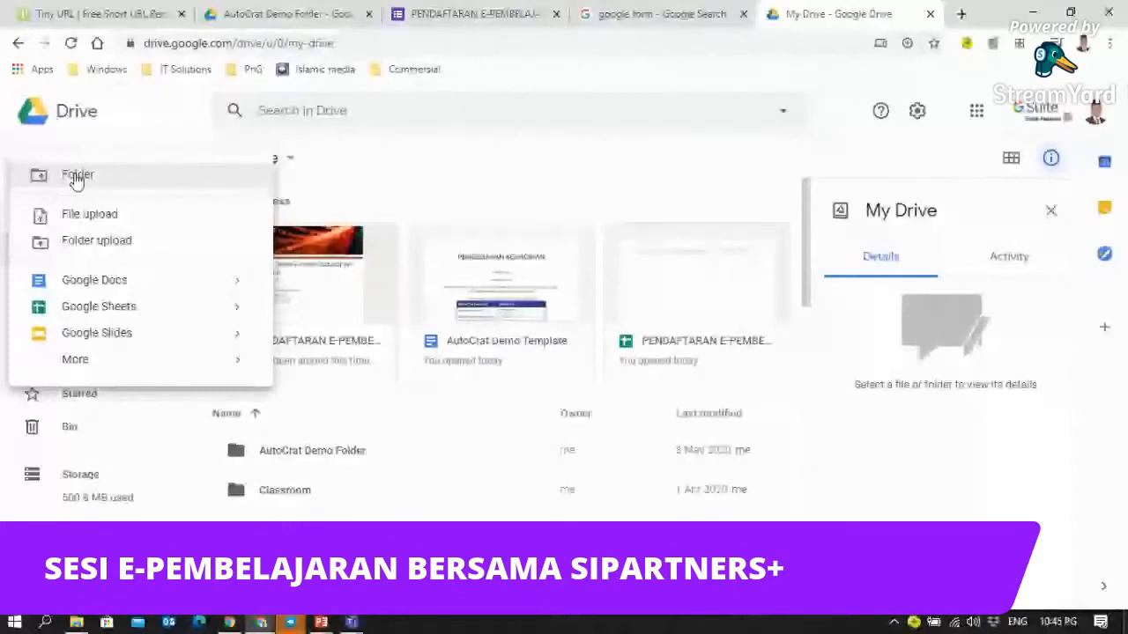
click(386, 152)
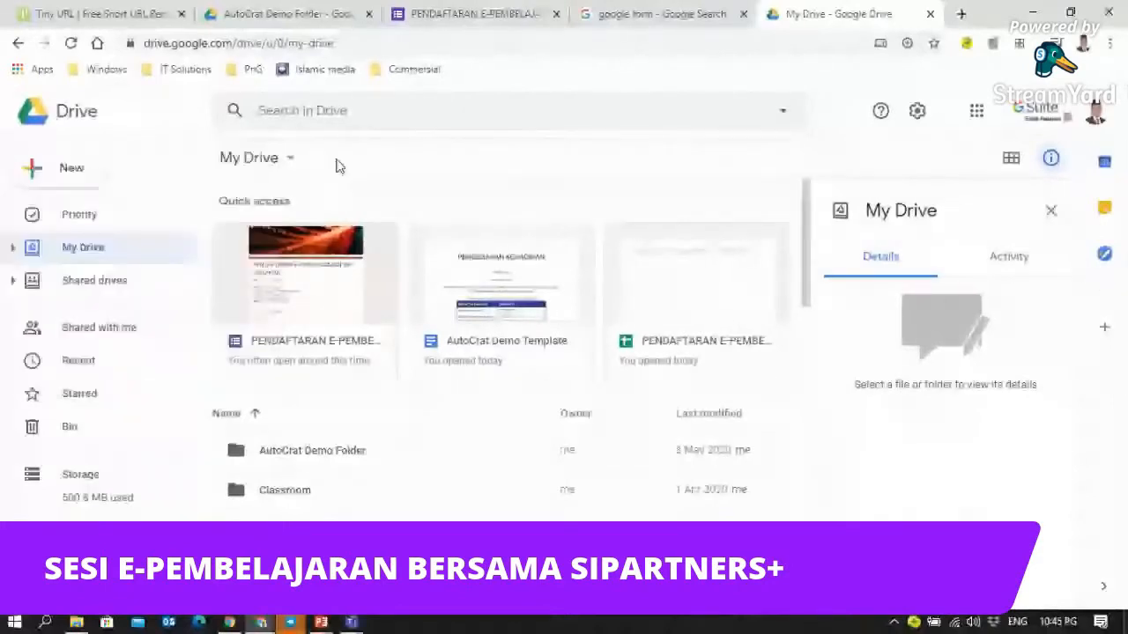
click(66, 167)
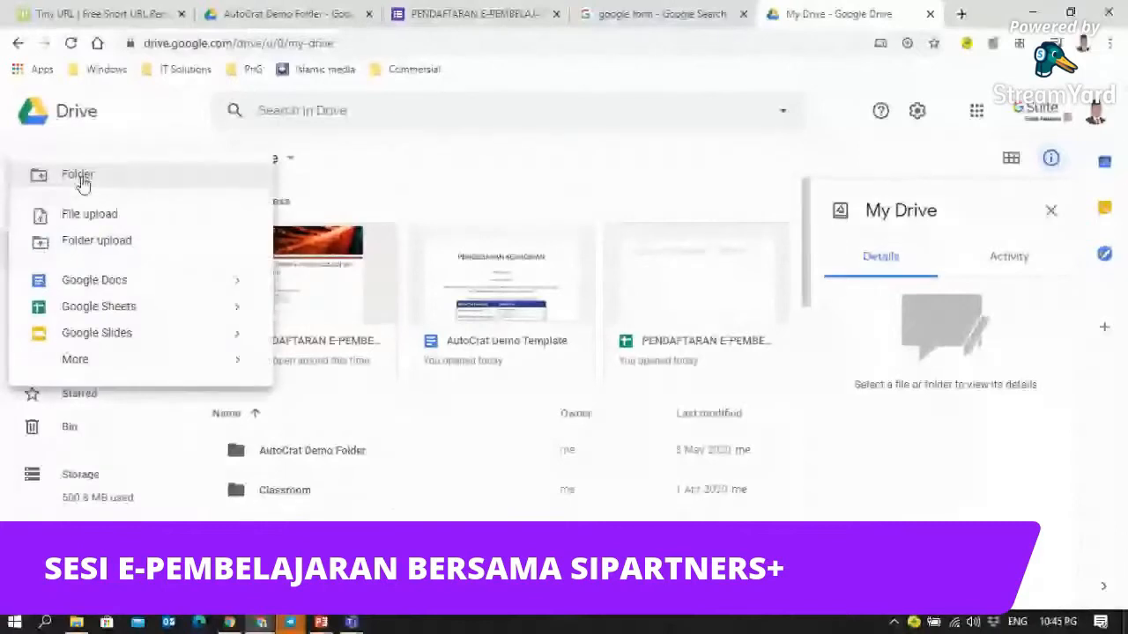
click(80, 177)
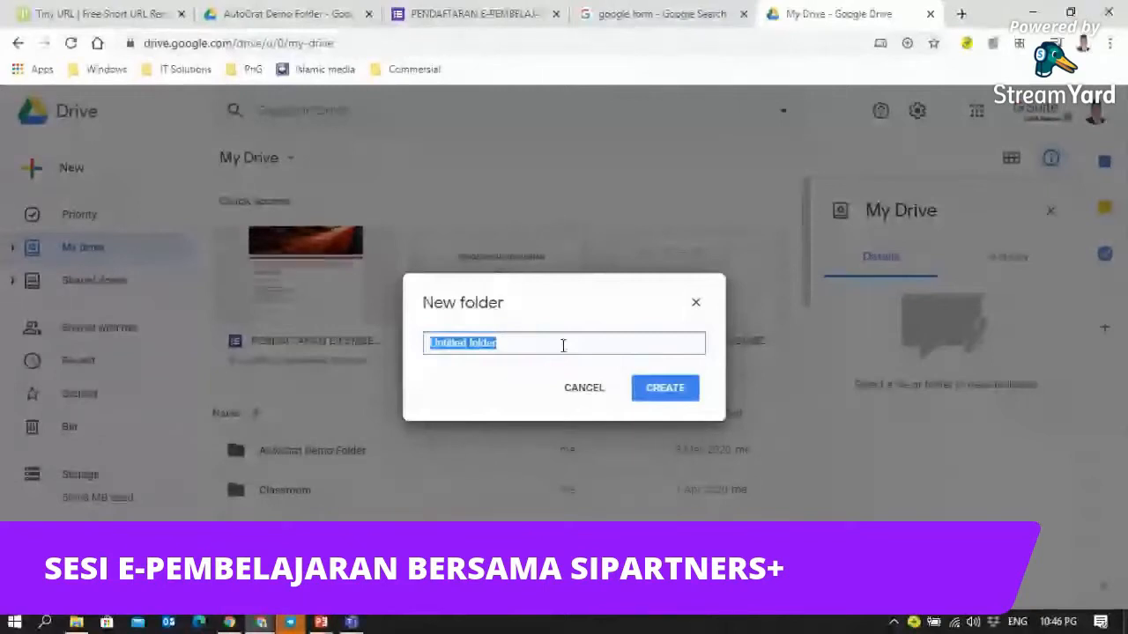
- Name the folder 'Google Form SIP+', correcting the 'Goole' typo, and create it
text(Gool)
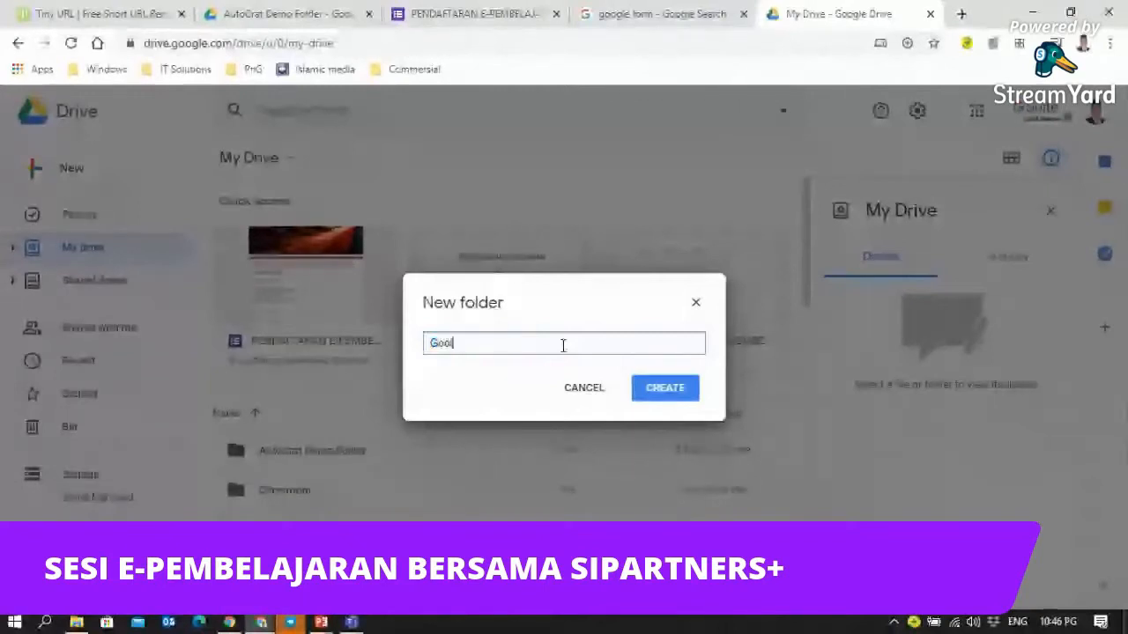
text(e Form SIP+)
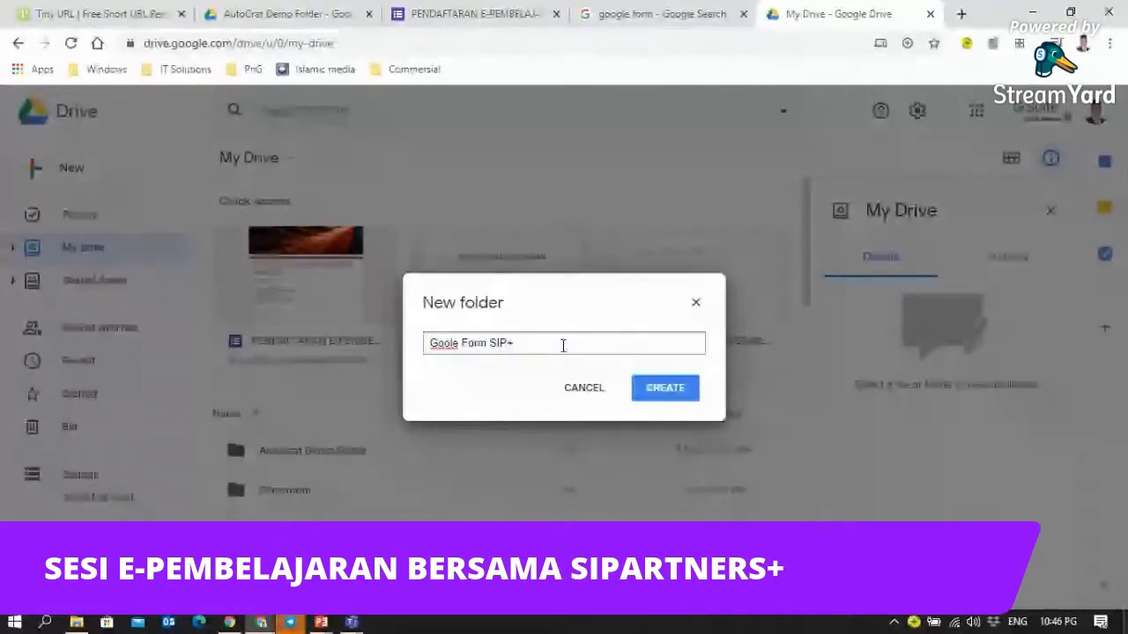
click(672, 399)
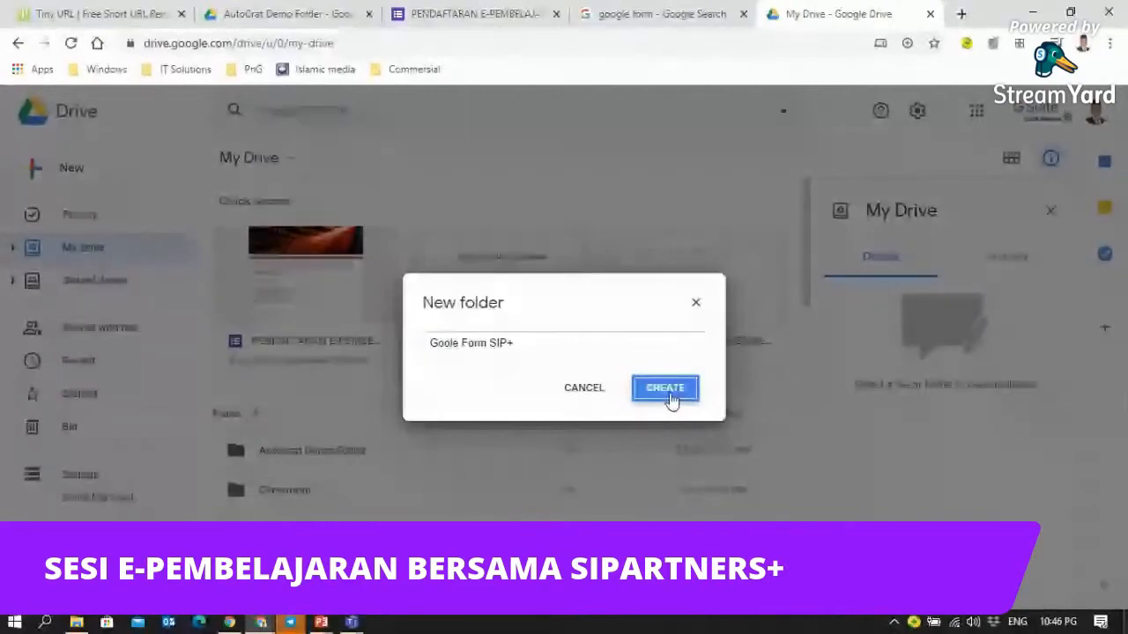
click(451, 342)
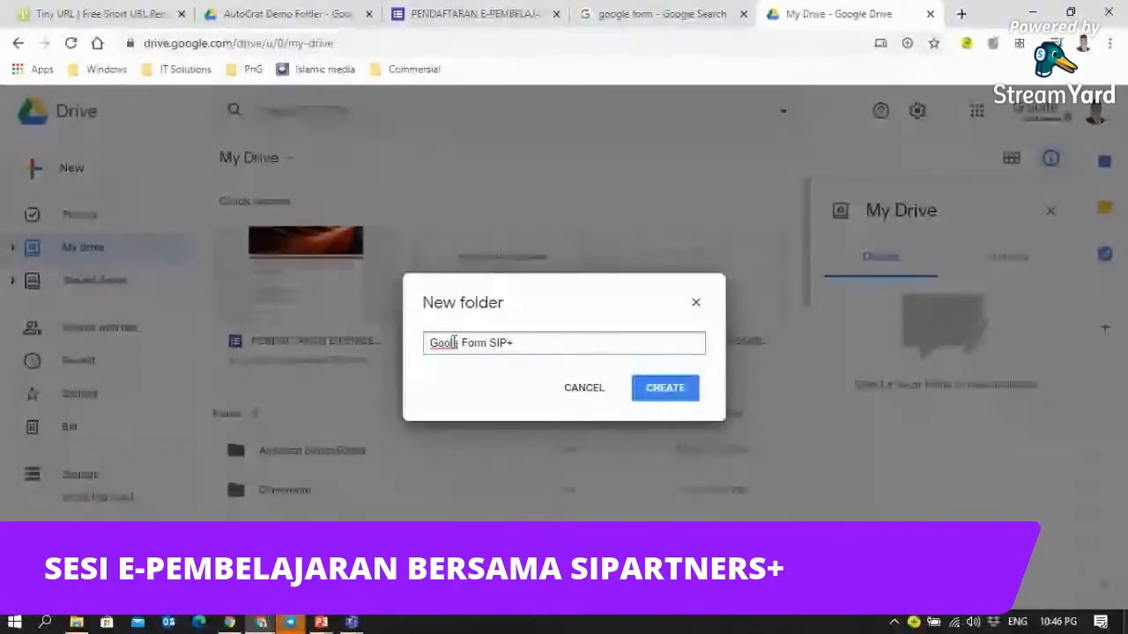
text(g)
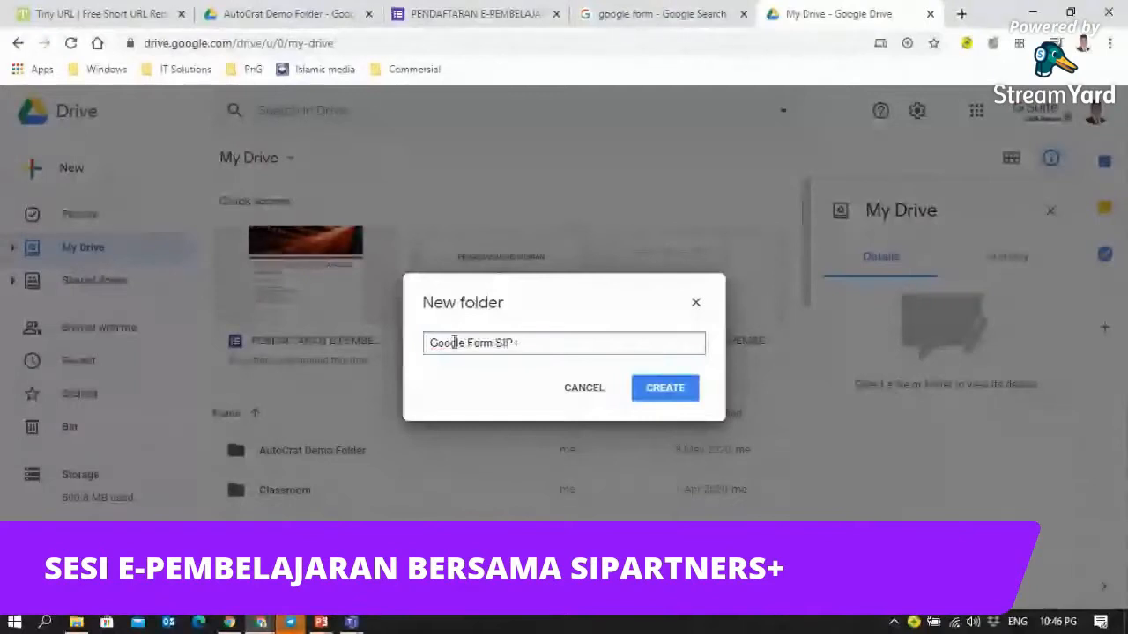
click(661, 394)
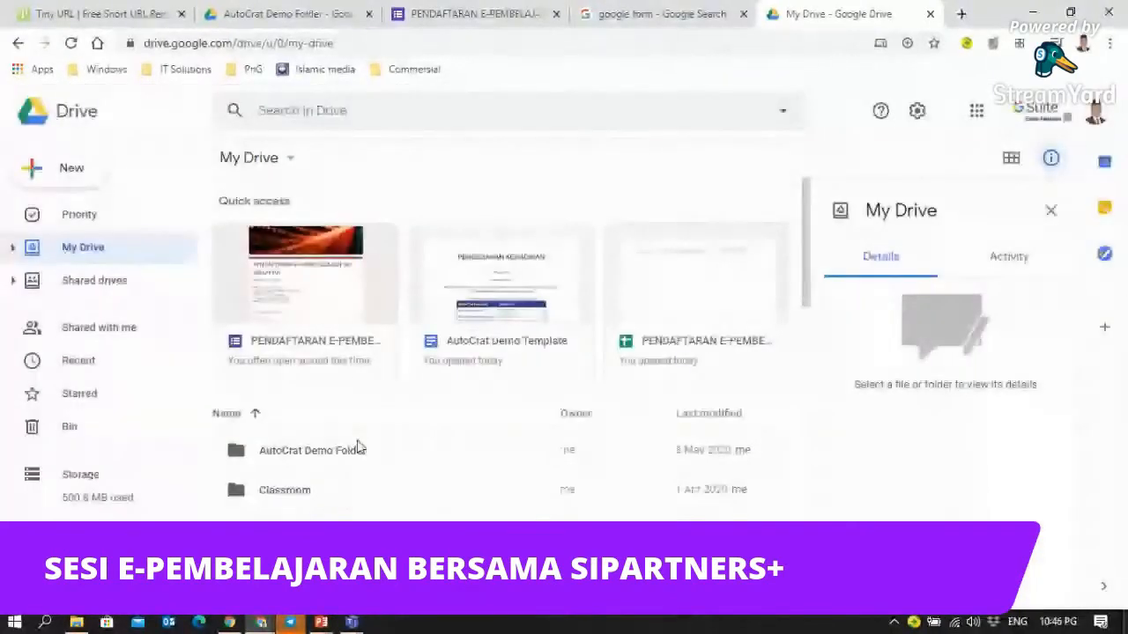
- Scroll My Drive to find Google Form SIP+, then select the G Form folder
scroll(370, 441, down, 3)
scroll(385, 438, up, 3)
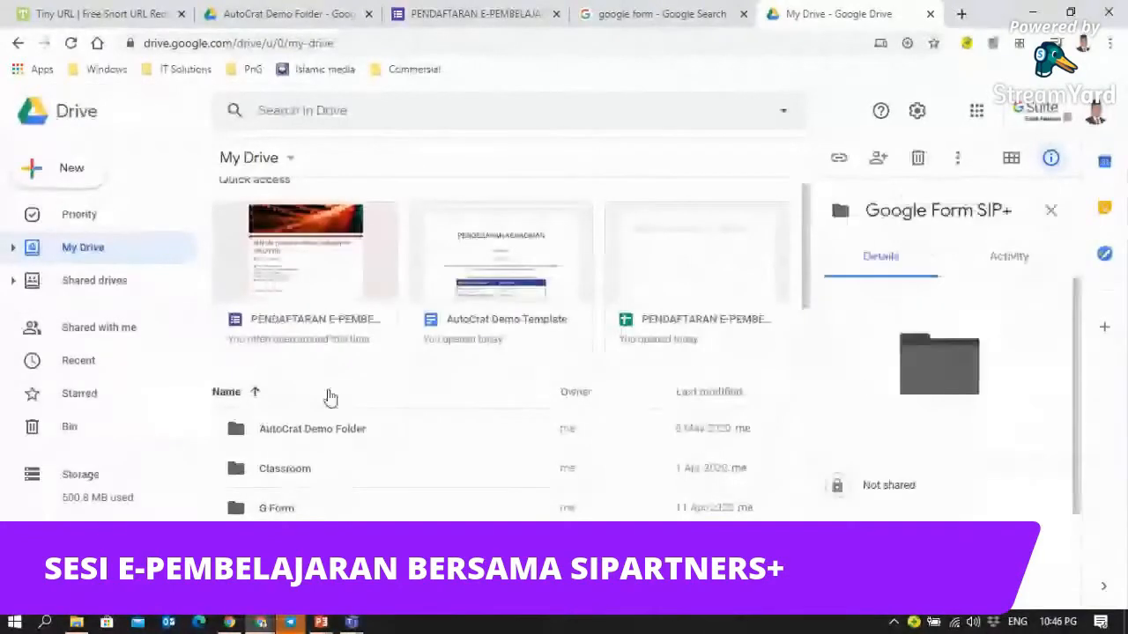
scroll(331, 397, down, 1)
scroll(330, 397, down, 1)
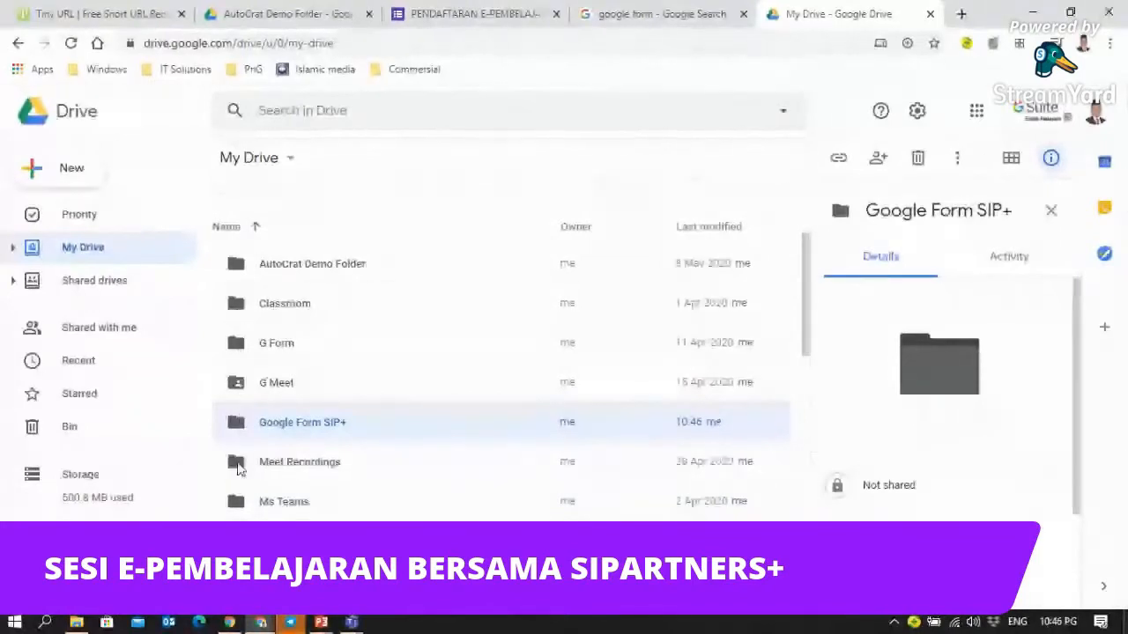
scroll(238, 467, down, 2)
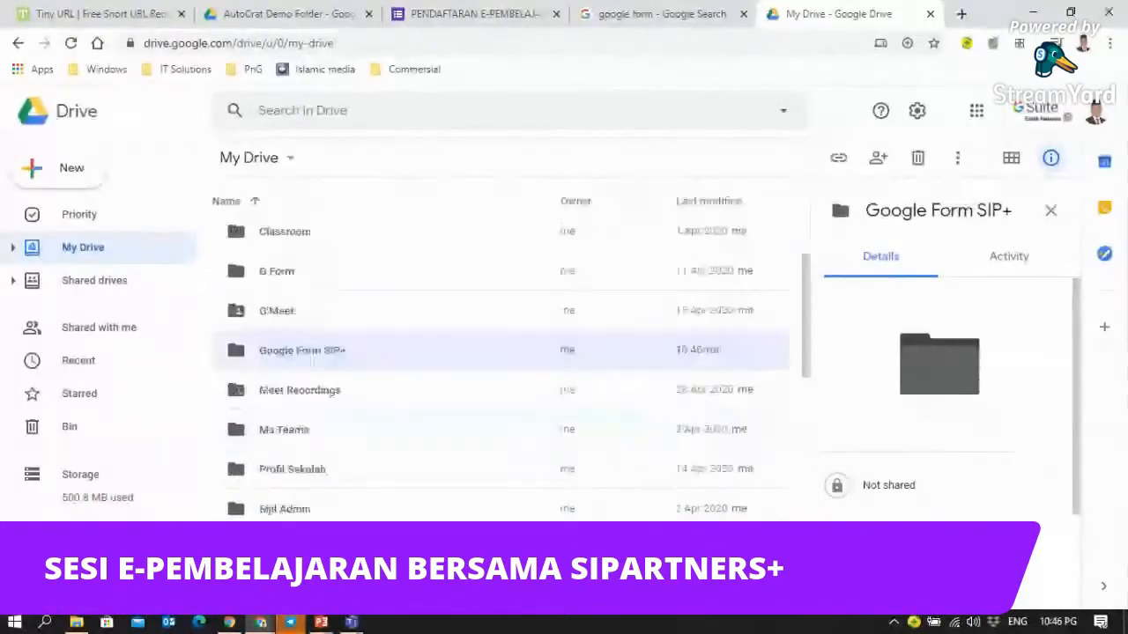
scroll(392, 463, up, 2)
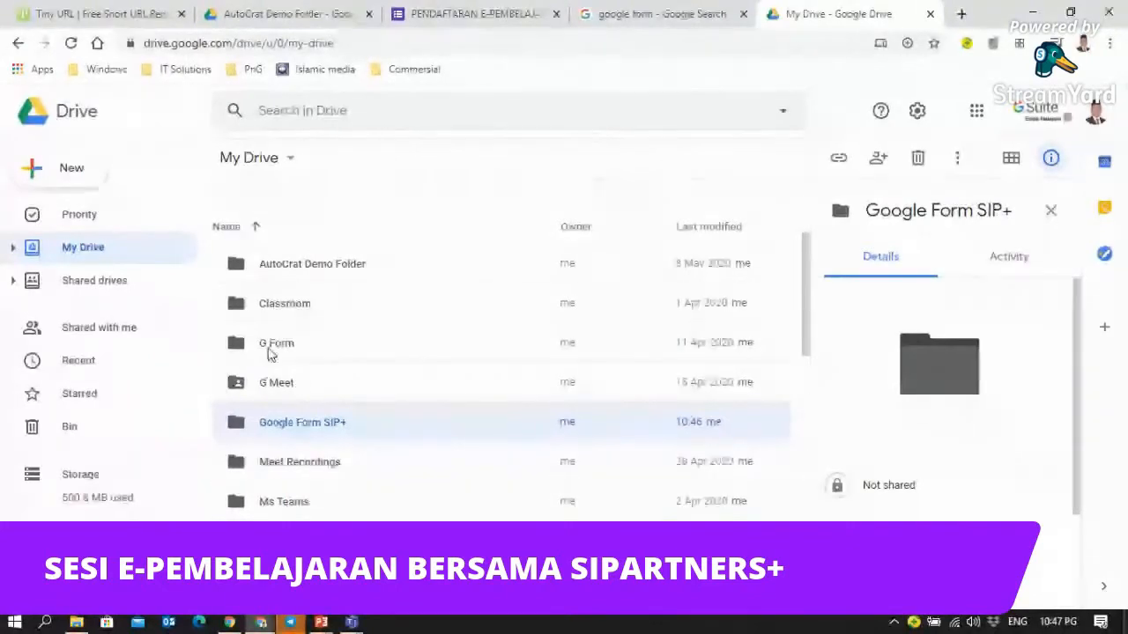
click(241, 350)
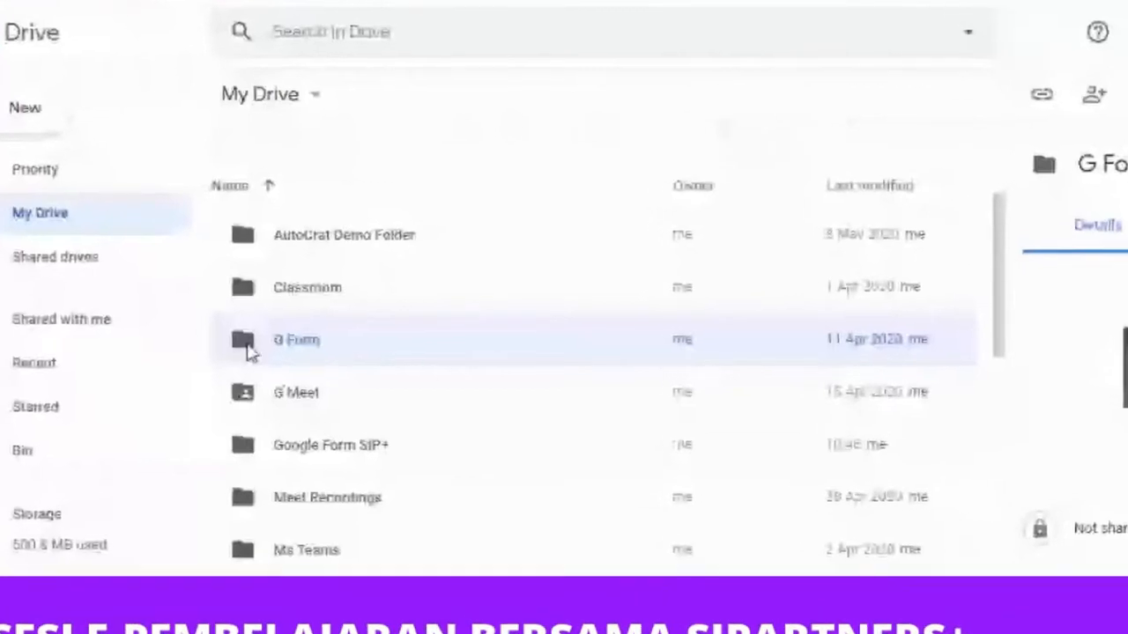
- Open sharing for the G Form folder, dismissing the link-sharing tip and contact suggestions
right_click(258, 349)
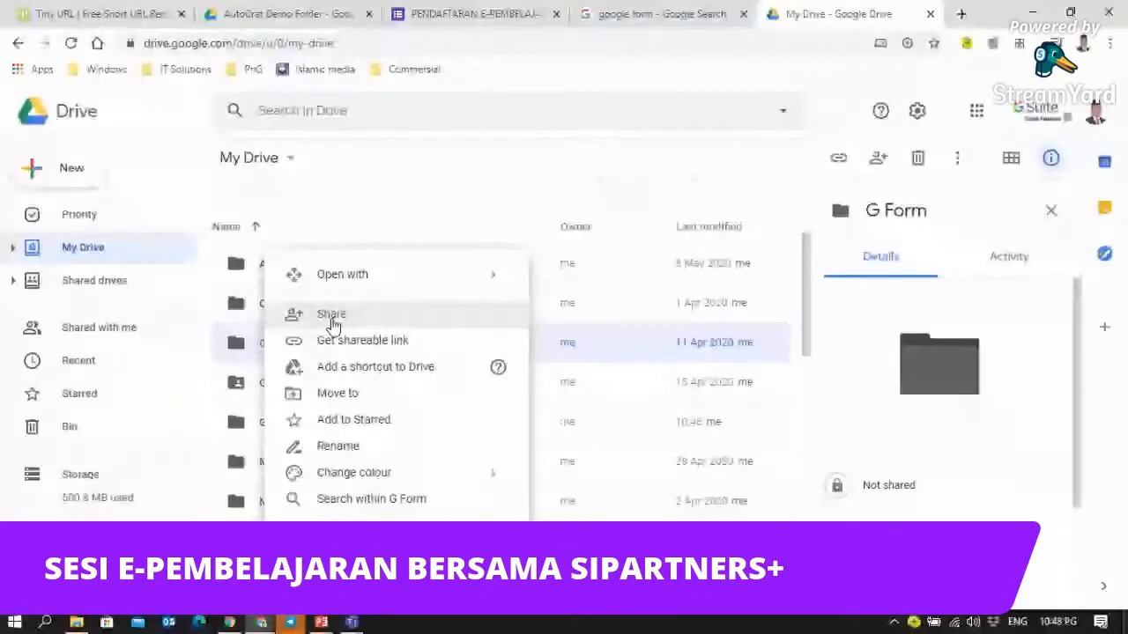
key(Escape)
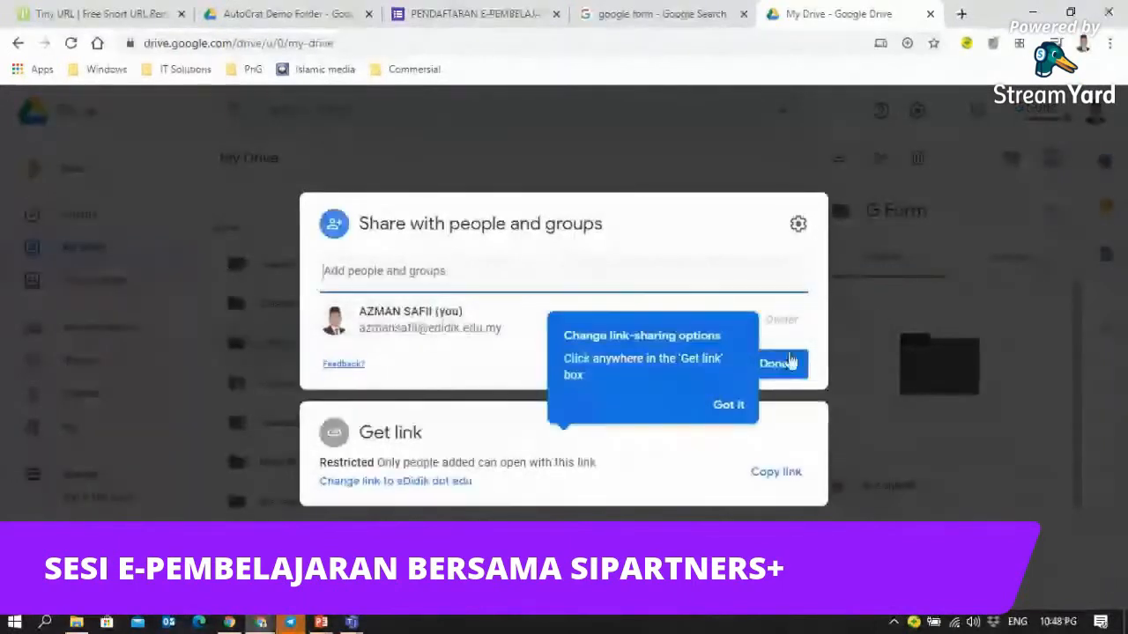
click(733, 405)
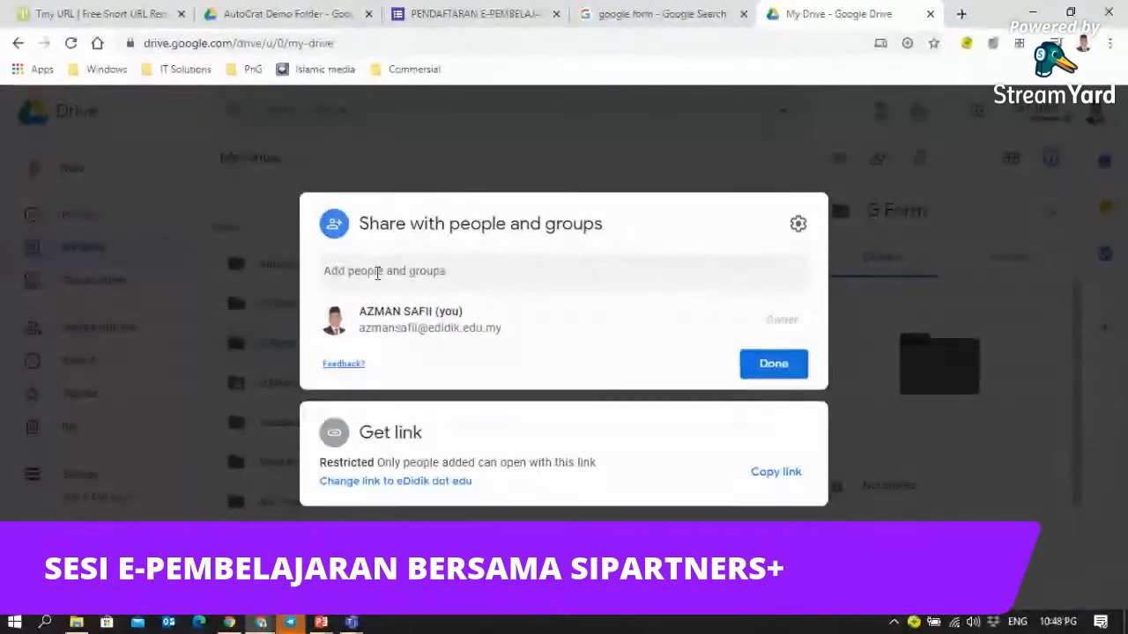
click(333, 272)
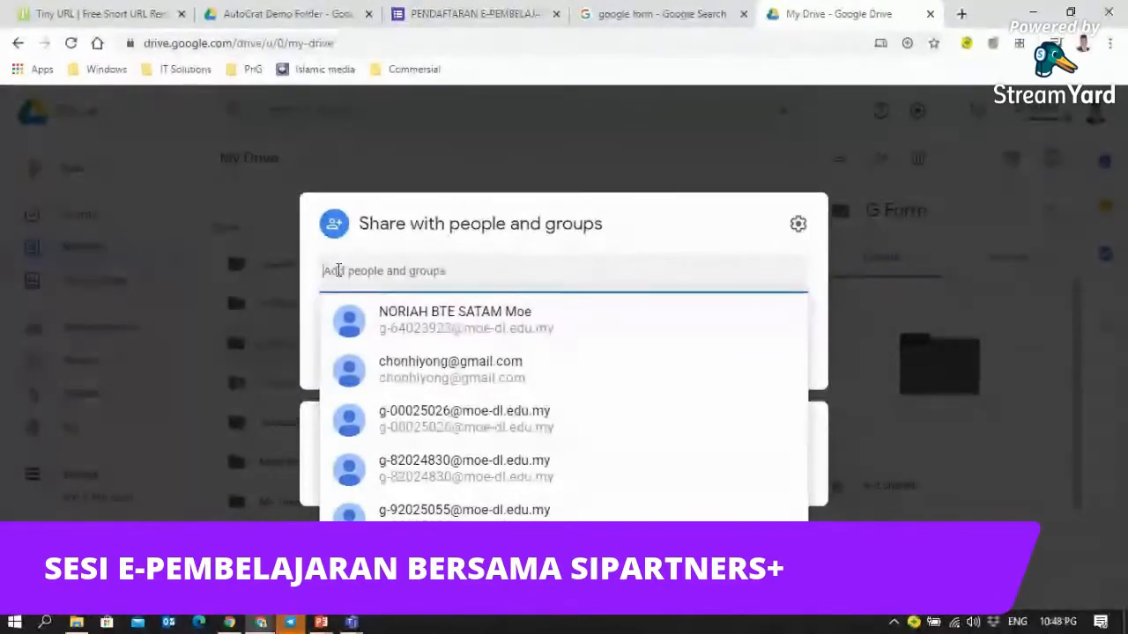
click(490, 264)
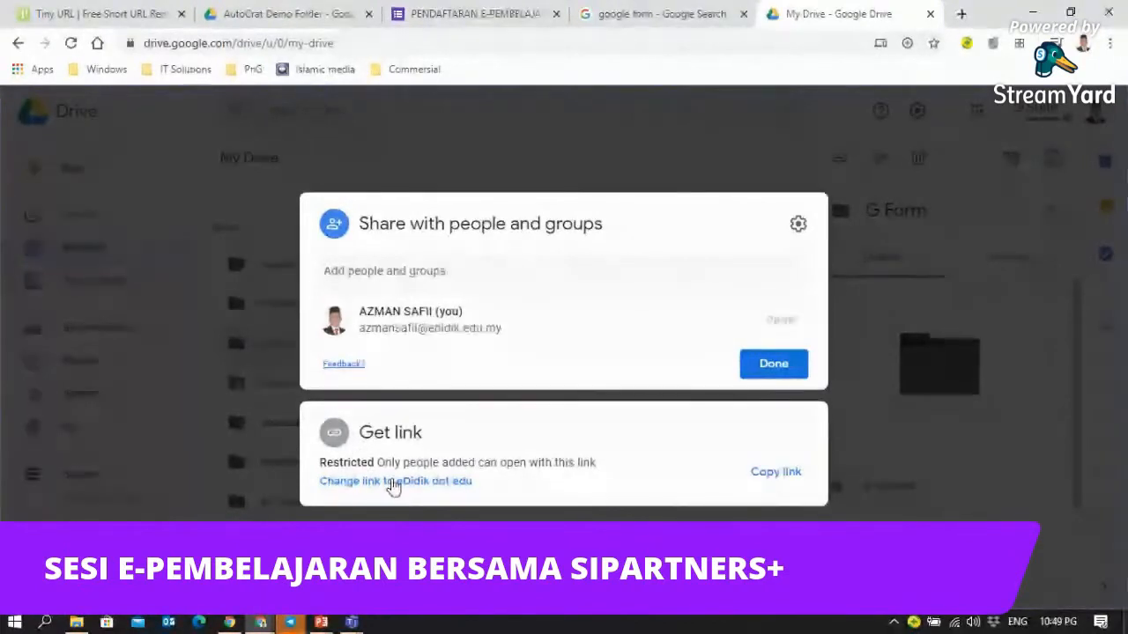
- Let anyone at eDidik dot edu open the G Form link, and copy the link
click(796, 226)
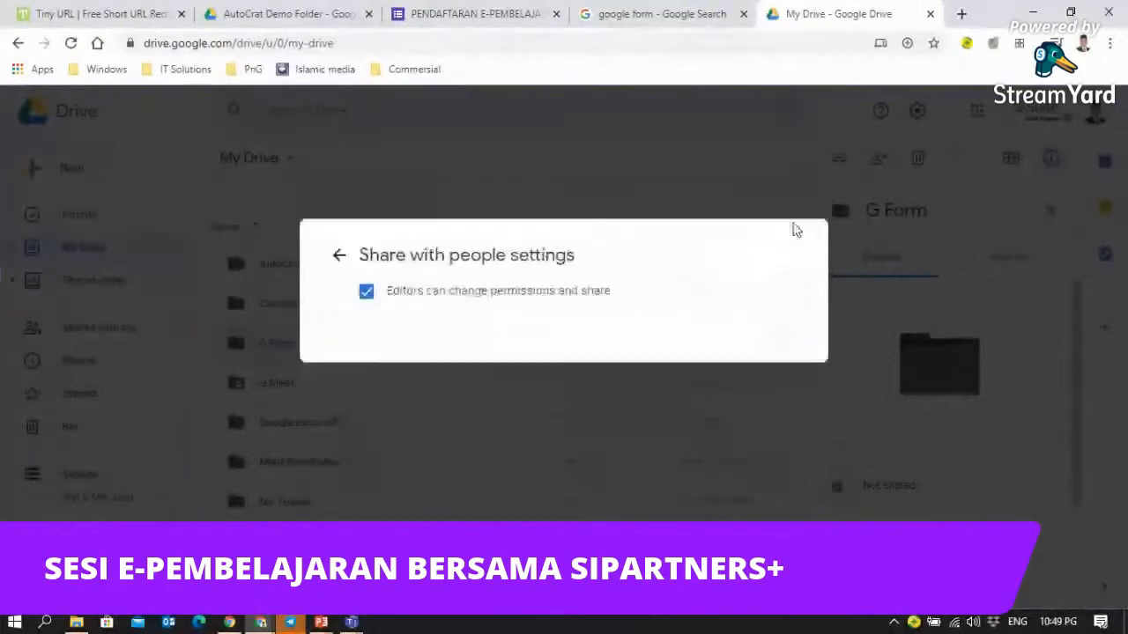
click(340, 256)
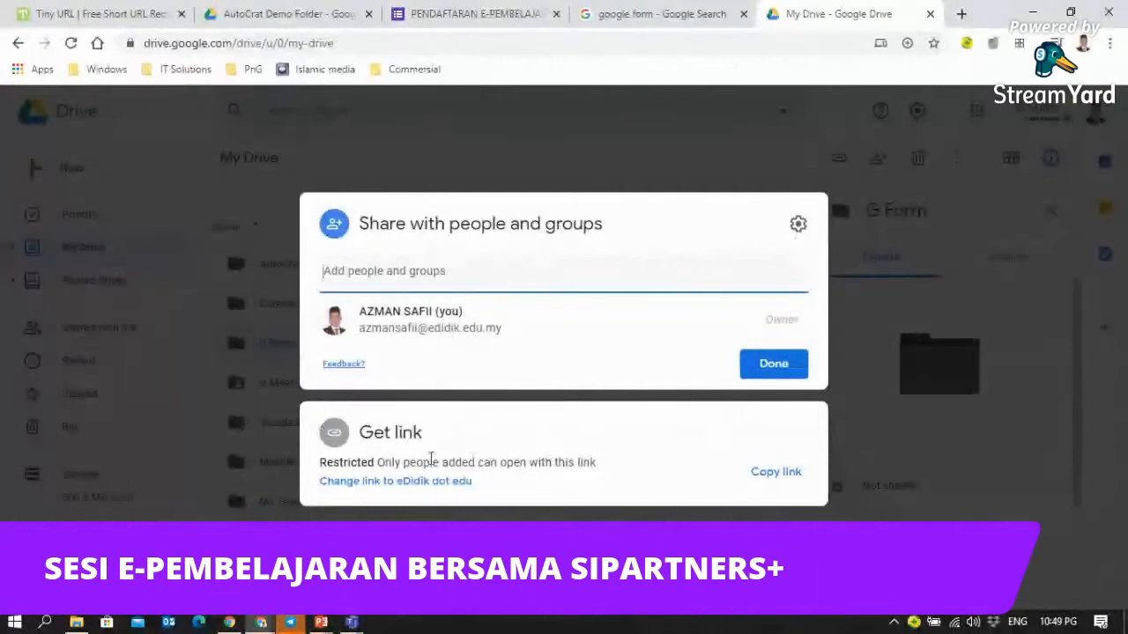
click(372, 485)
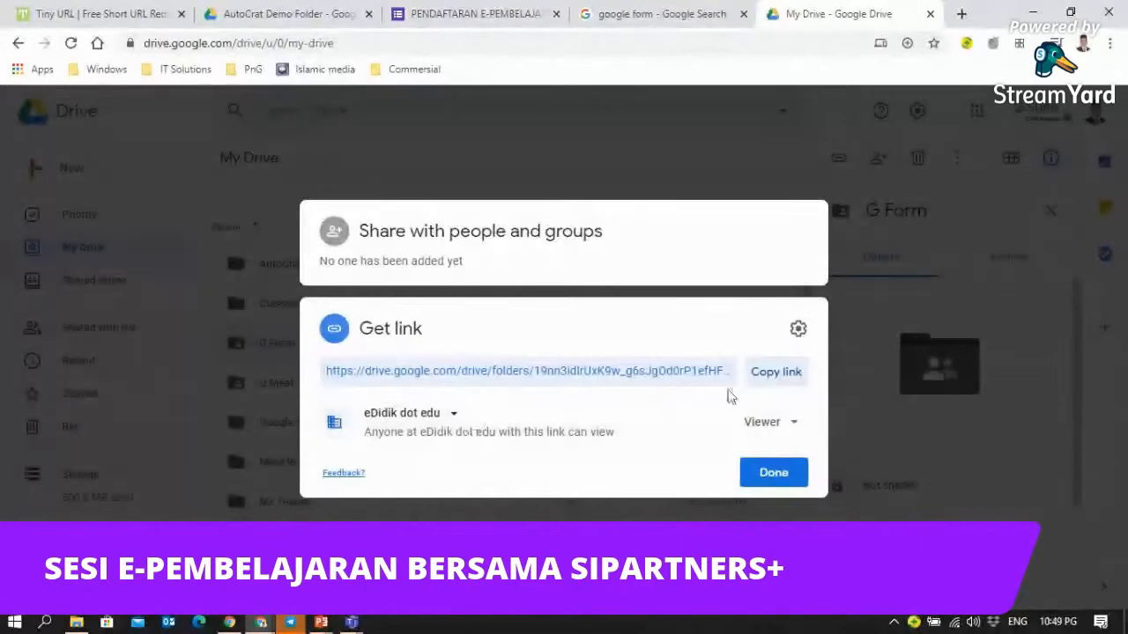
click(767, 383)
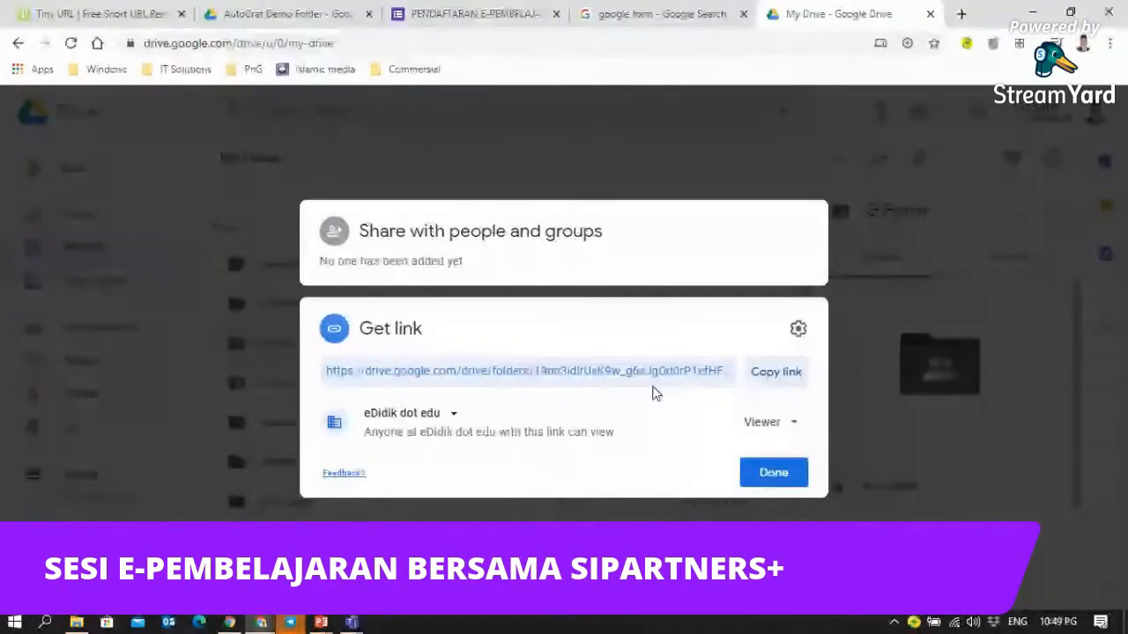
click(452, 416)
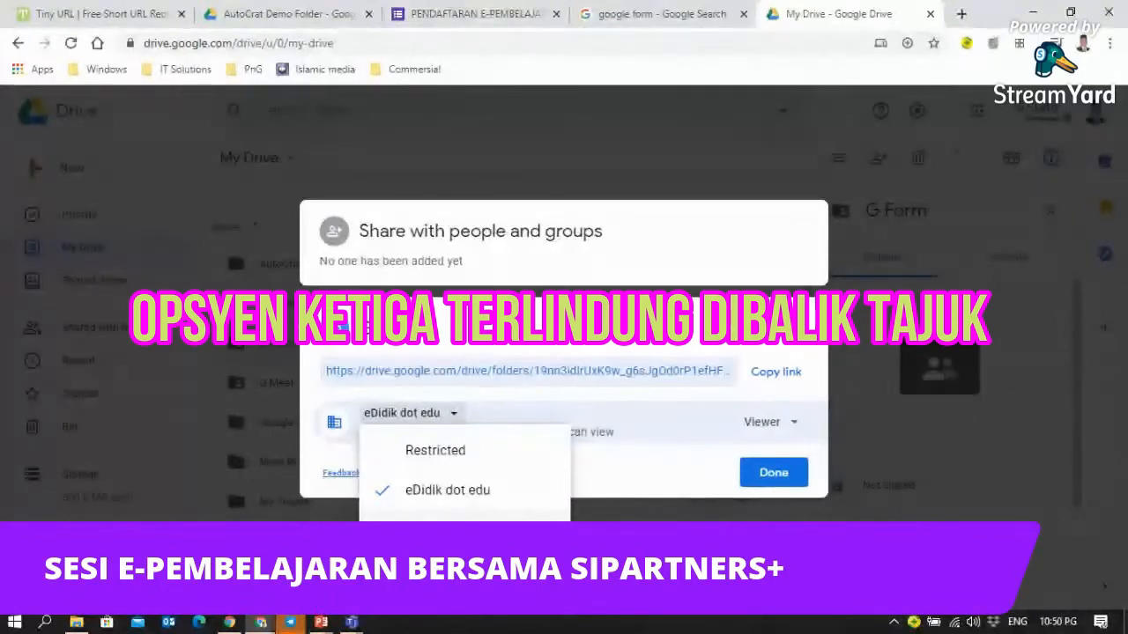
- Change G Form link access to Anyone with the link as Viewer and finish
click(455, 530)
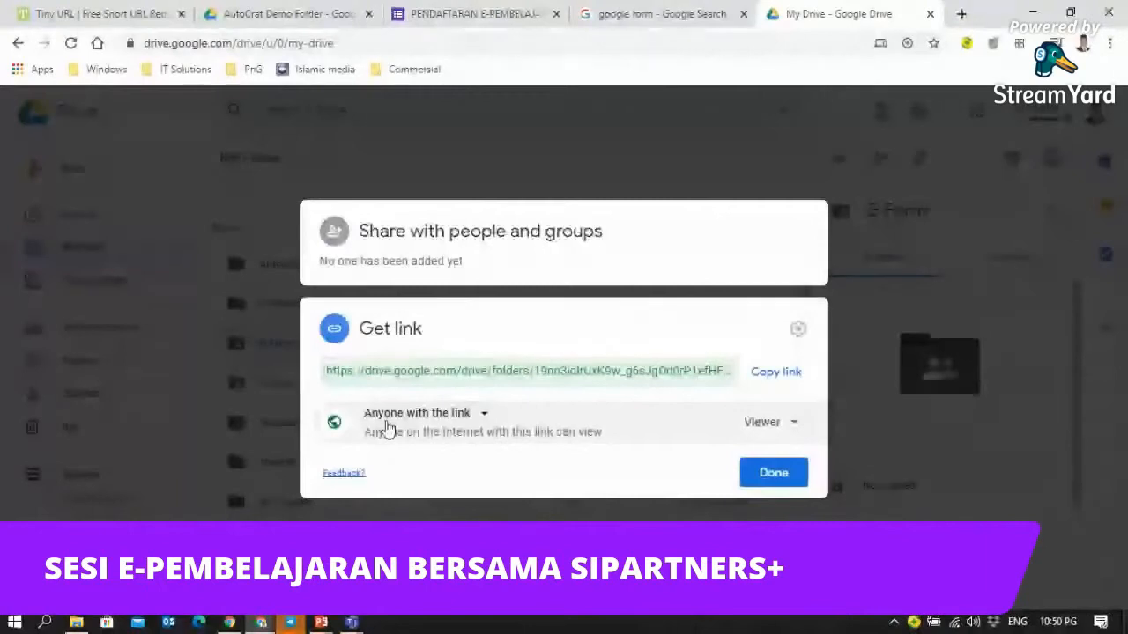
click(796, 424)
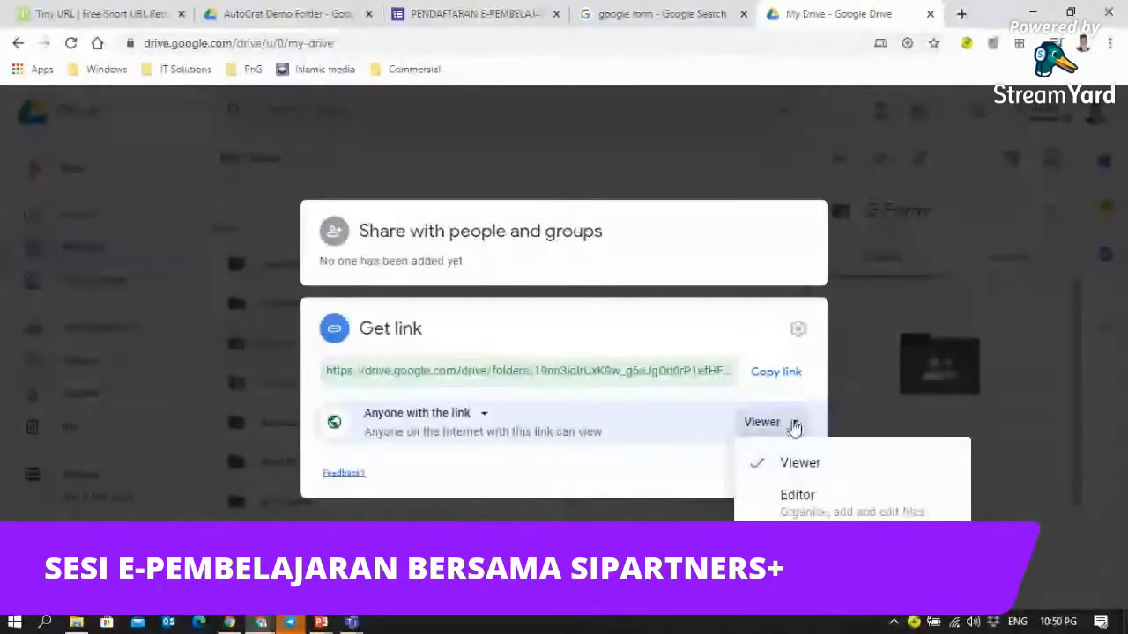
click(794, 427)
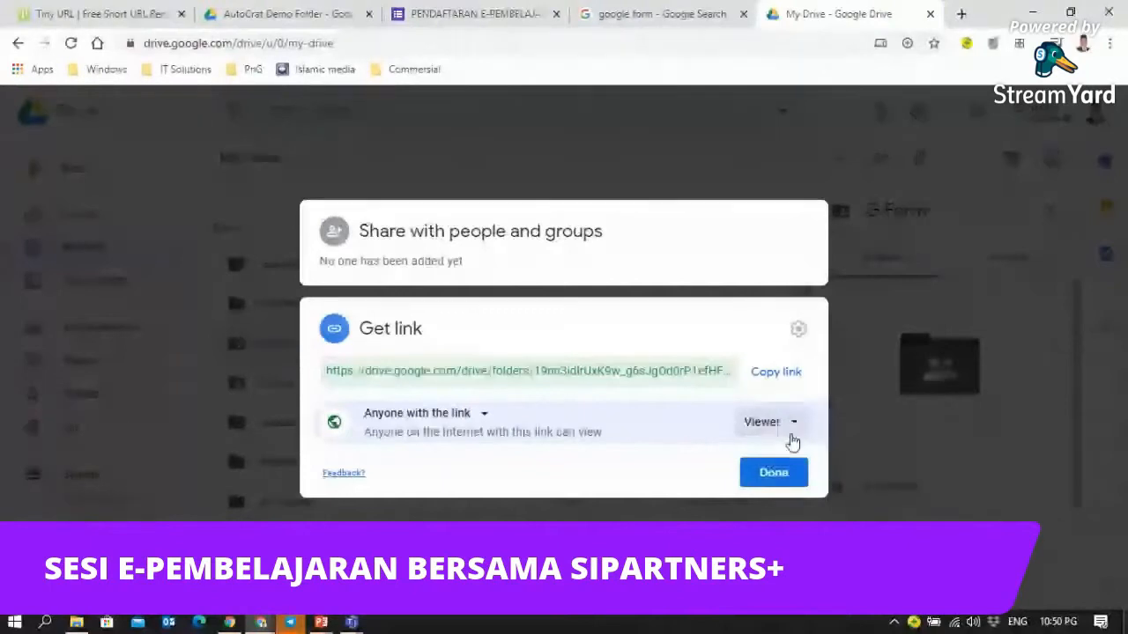
click(759, 478)
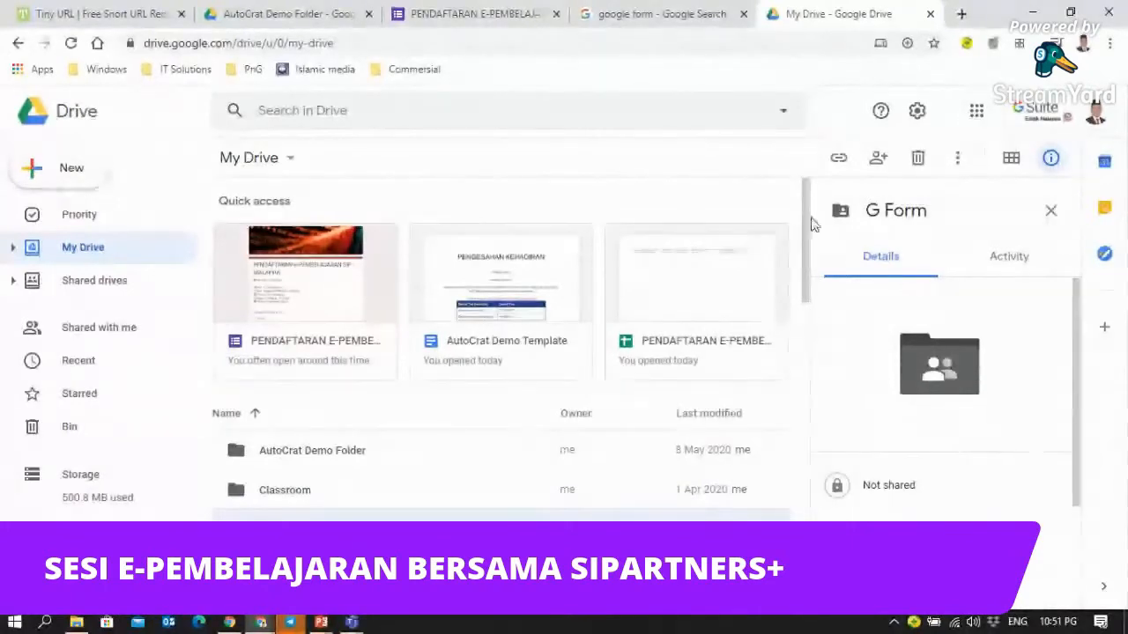
- Close the My Drive browser tab
click(932, 16)
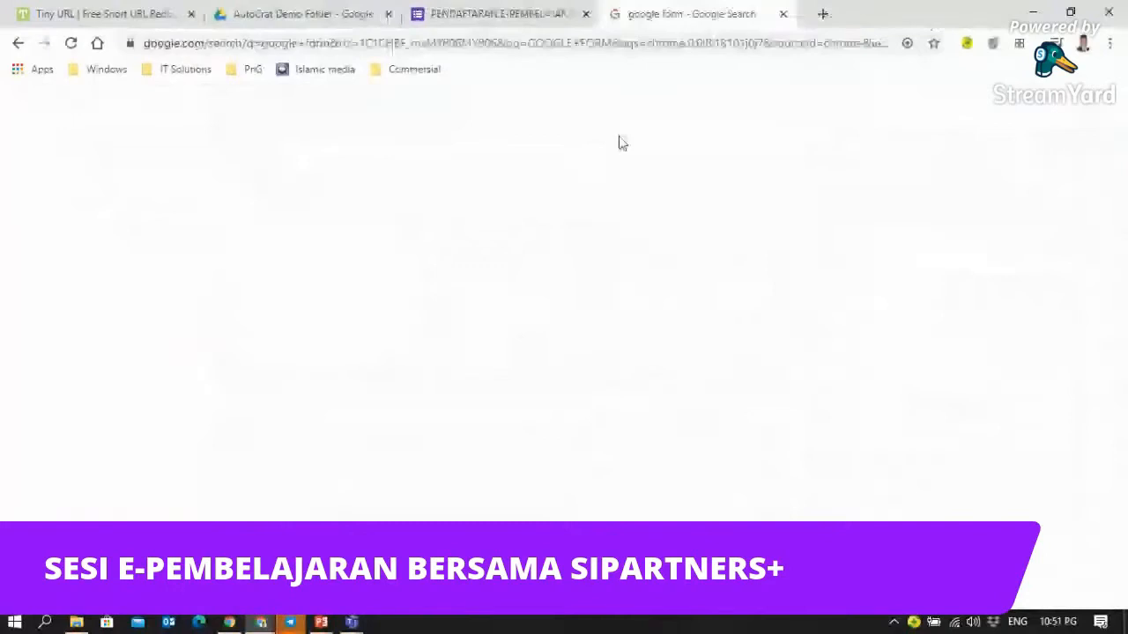
- In a new browser tab, go to Google Drive through the Google apps grid
click(815, 15)
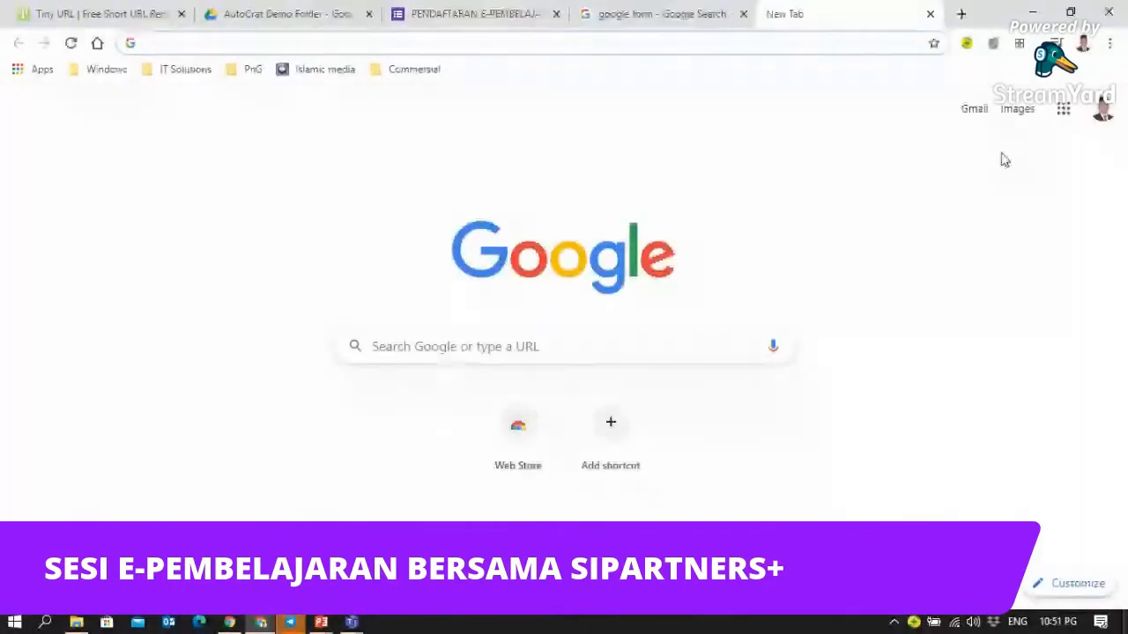
click(1064, 119)
click(1063, 120)
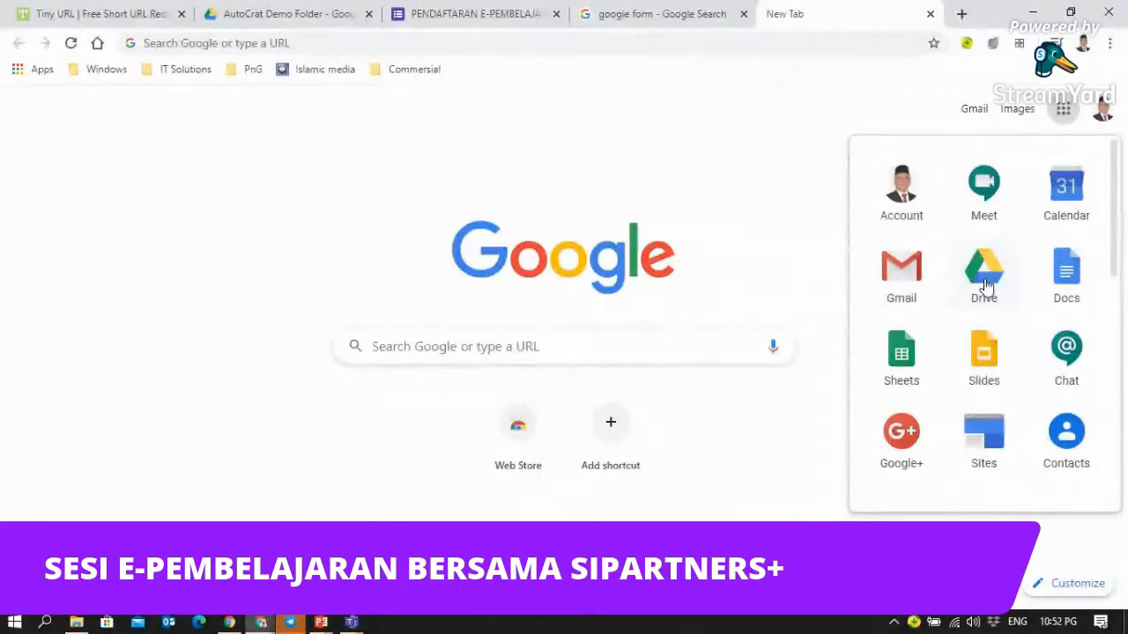
click(984, 284)
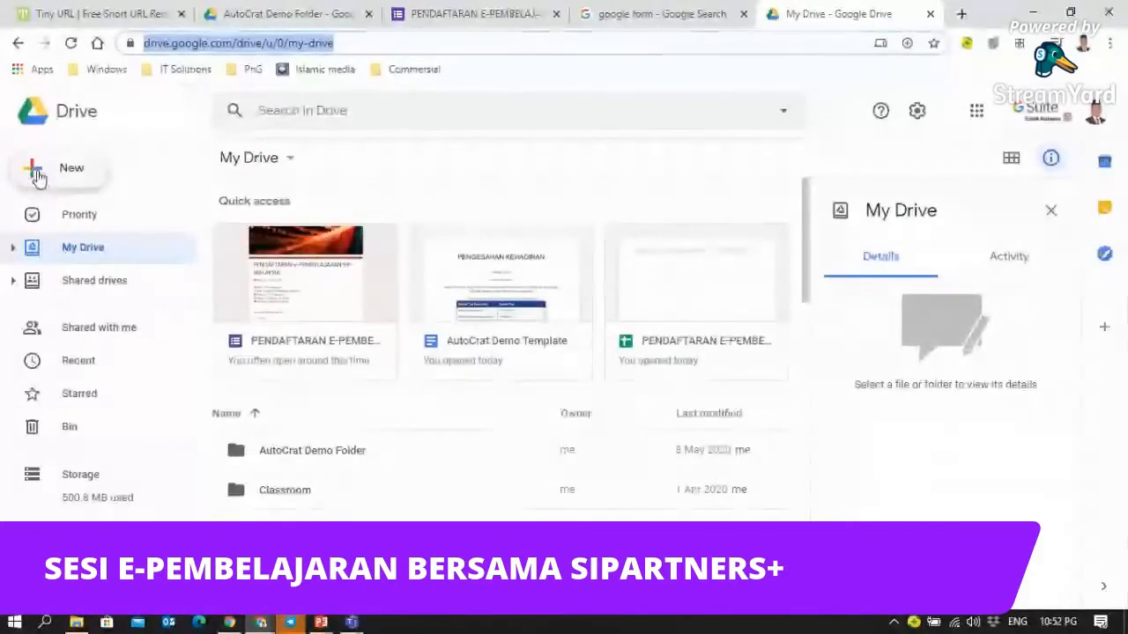
- Make a folder called 'Demo' from the New menu in My Drive
click(38, 177)
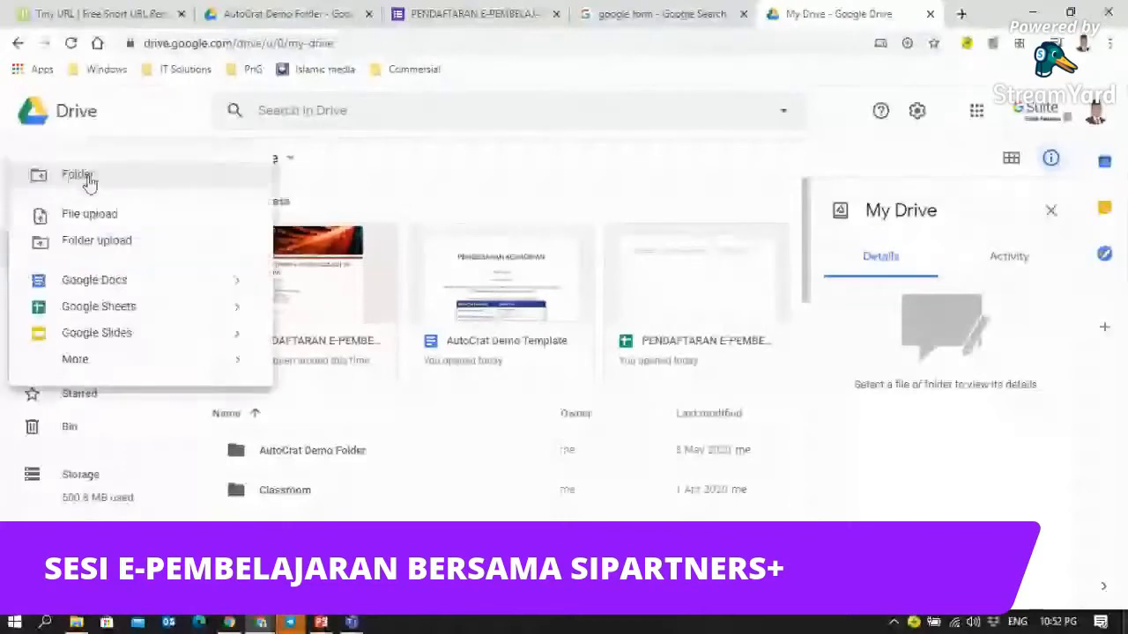
click(88, 181)
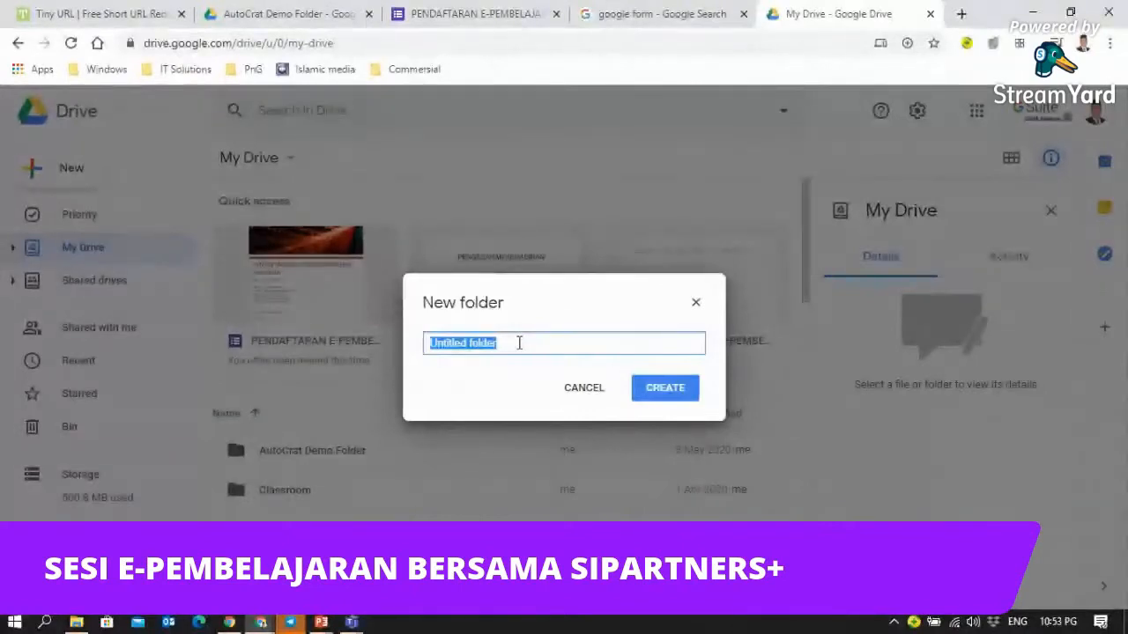
text(F)
key(BackSpace)
text(D)
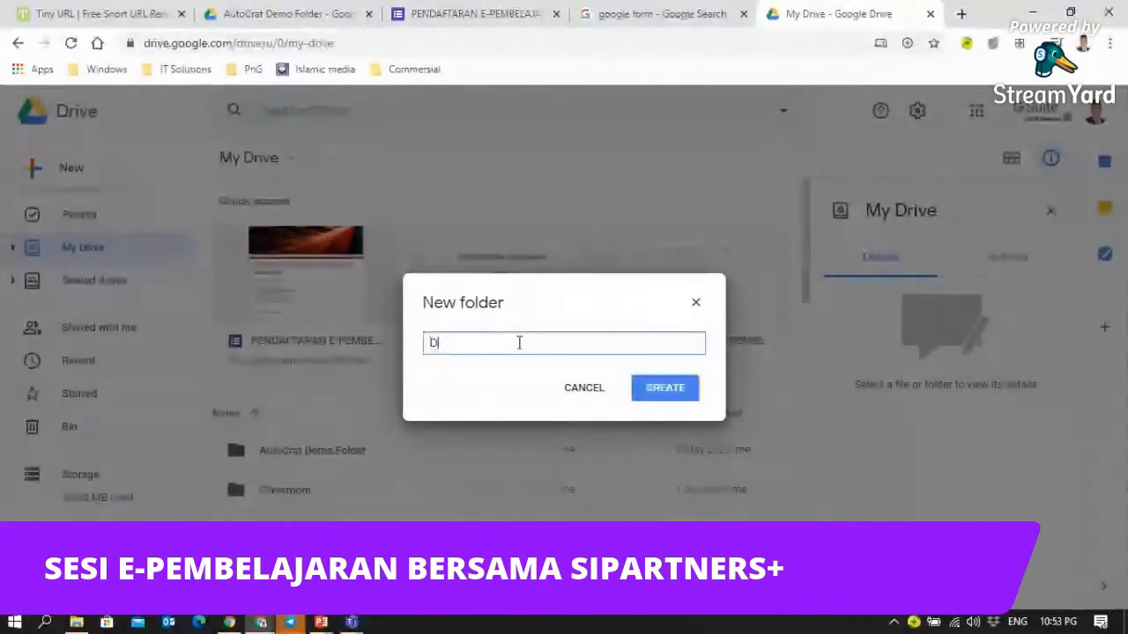
text(emo)
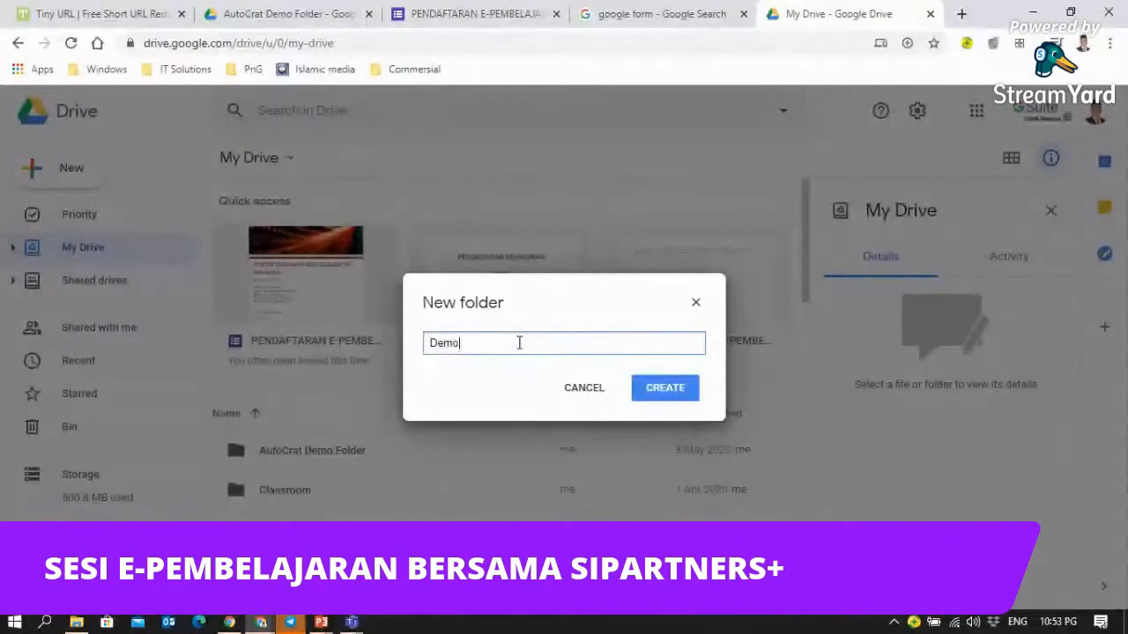
click(667, 392)
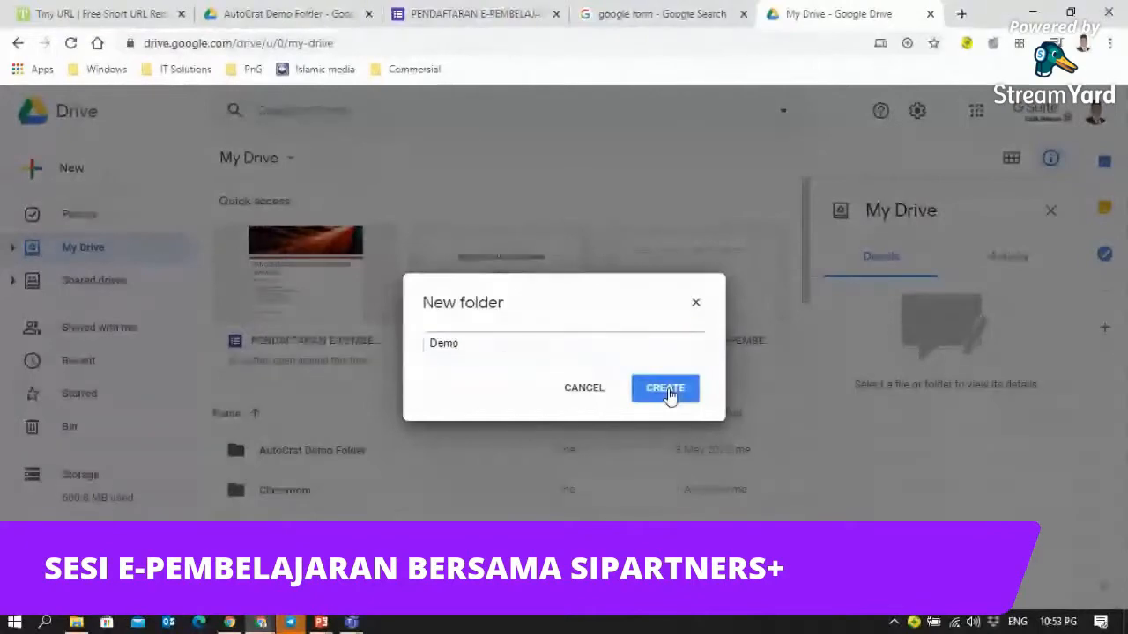
click(667, 392)
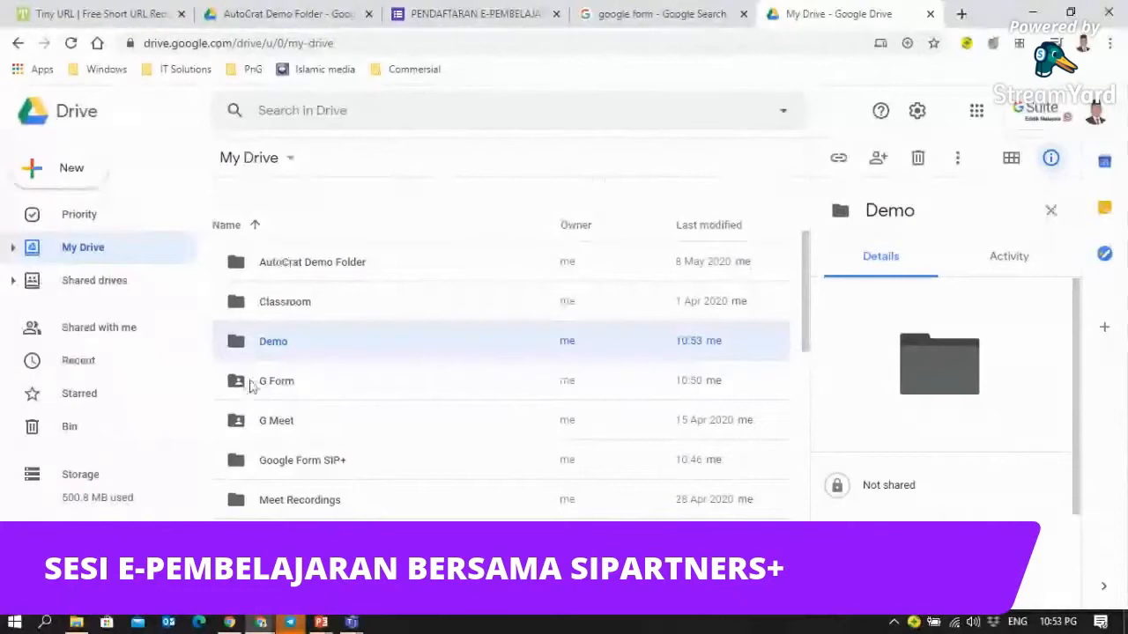
- Choose Share from the Demo folder's right-click menu
right_click(282, 349)
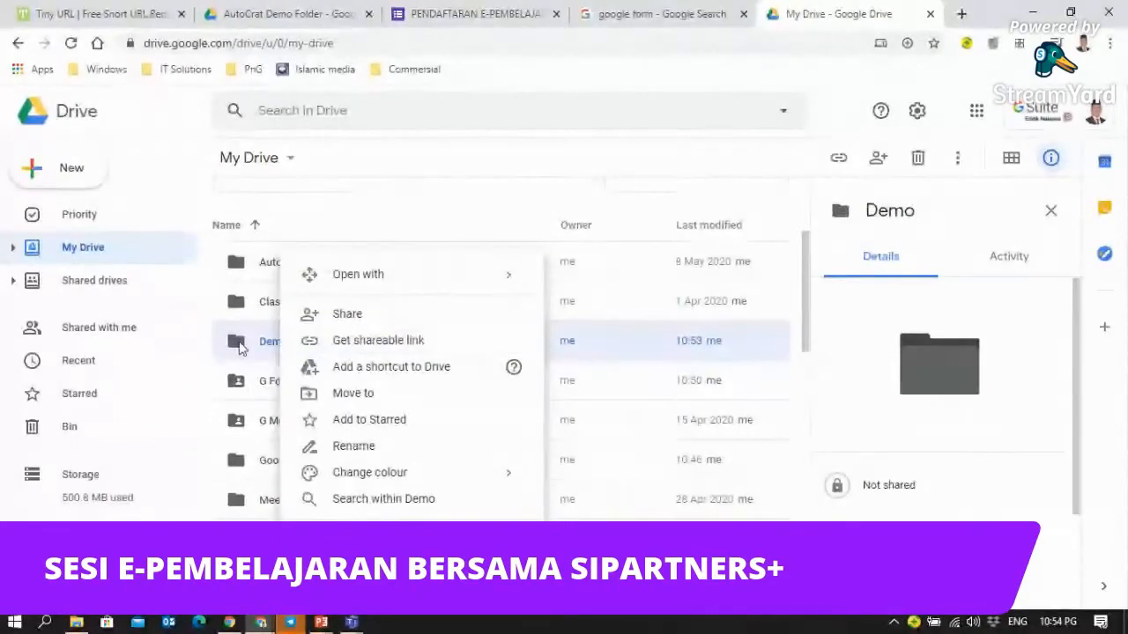
right_click(238, 348)
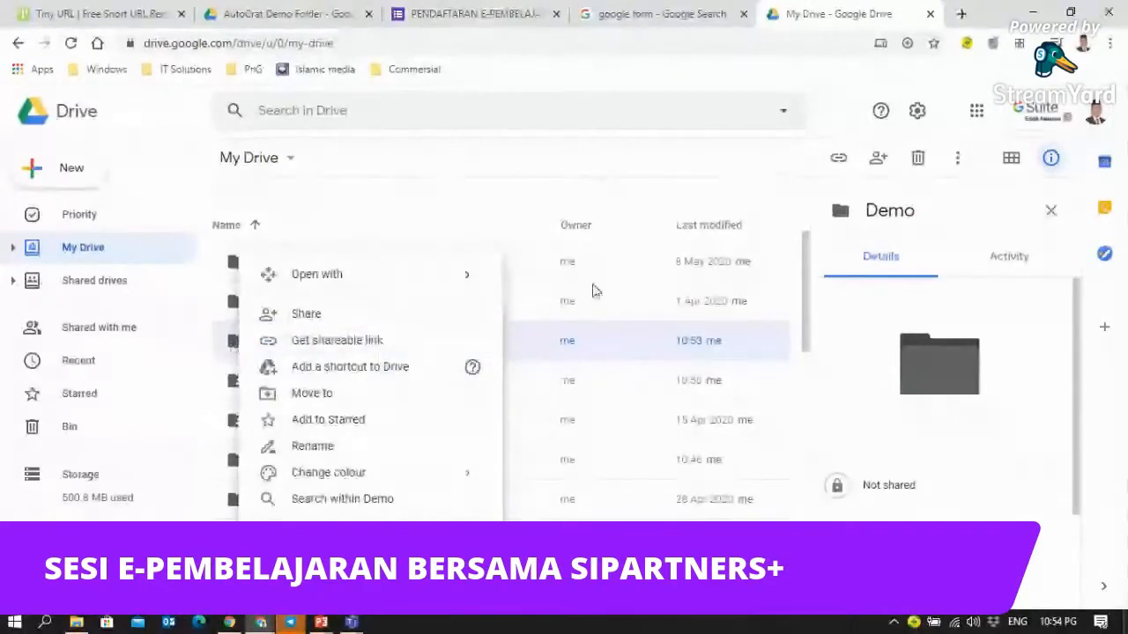
click(782, 339)
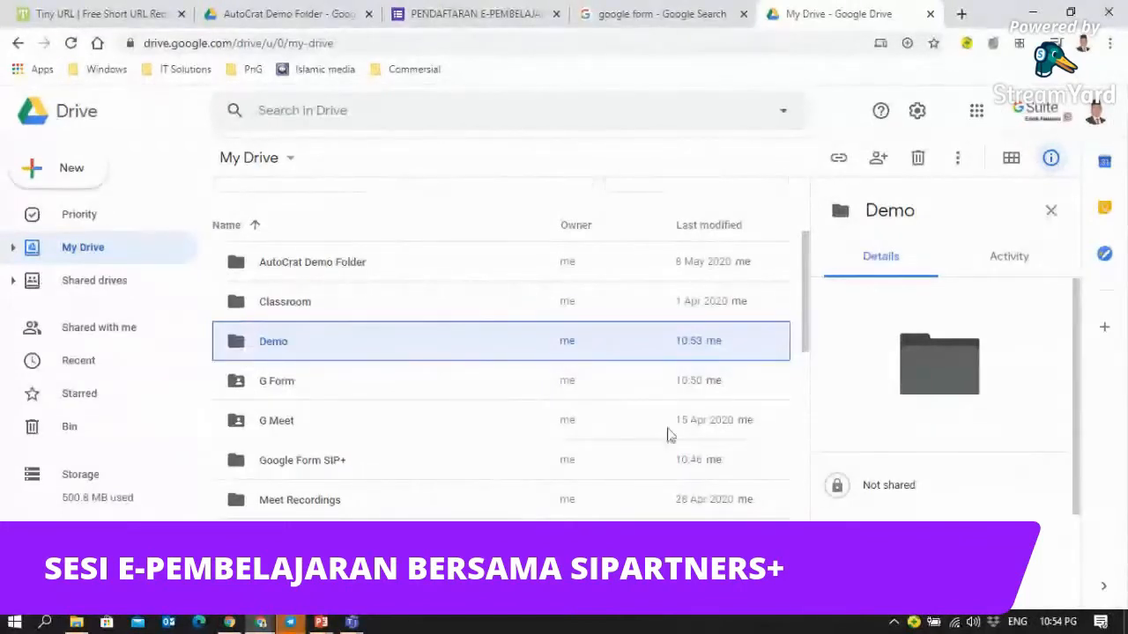
right_click(249, 346)
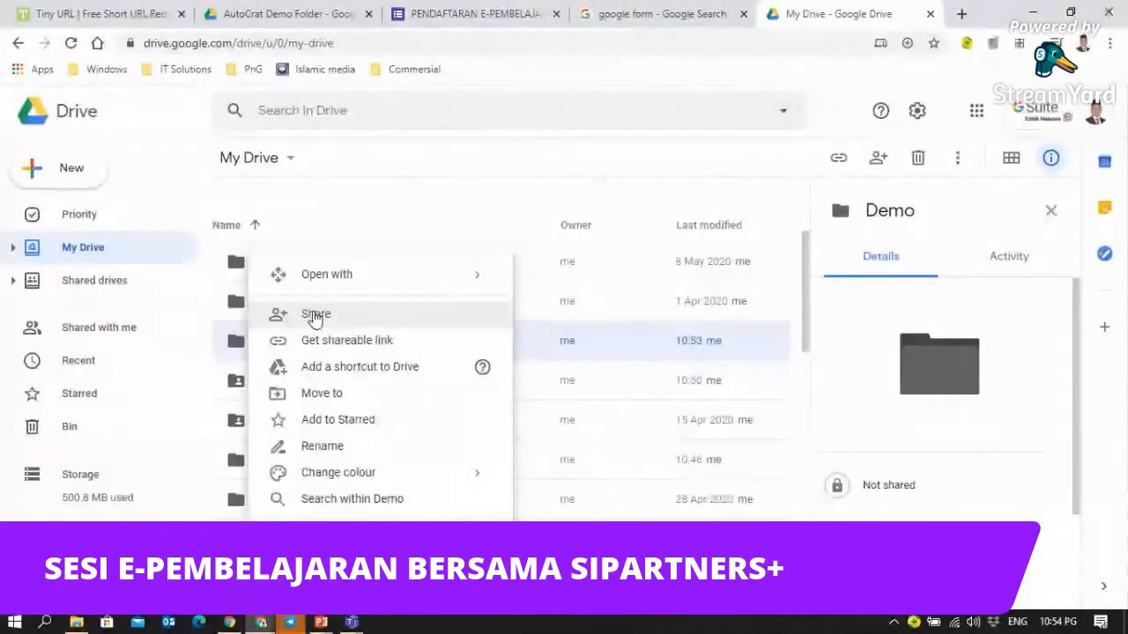
click(317, 315)
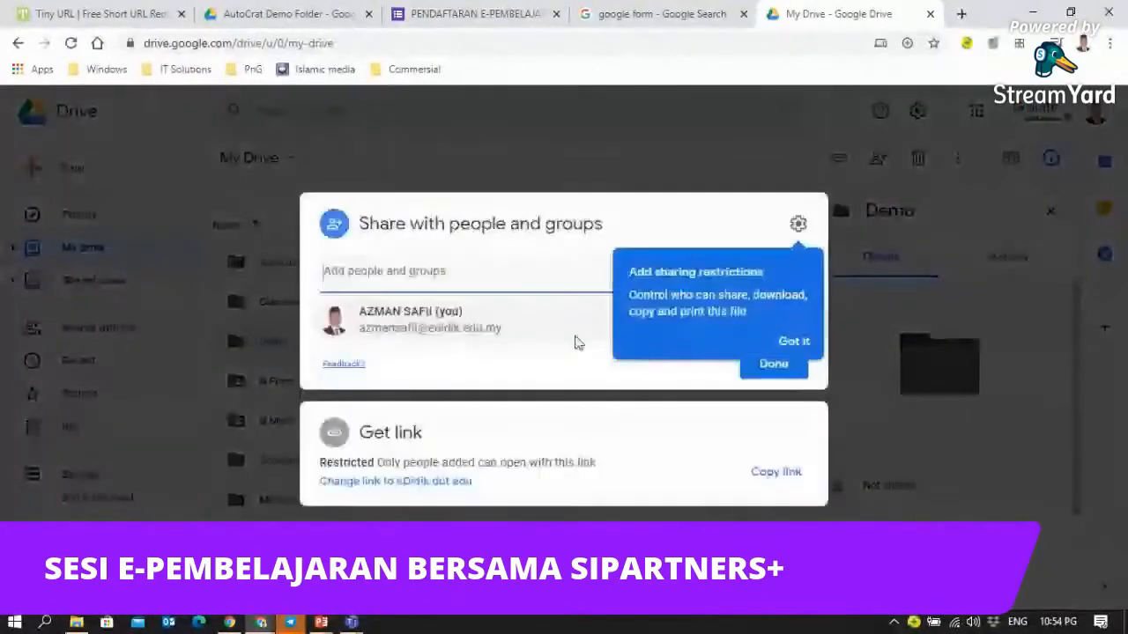
- Dismiss the 'Add sharing restrictions' tip with Got it
click(794, 341)
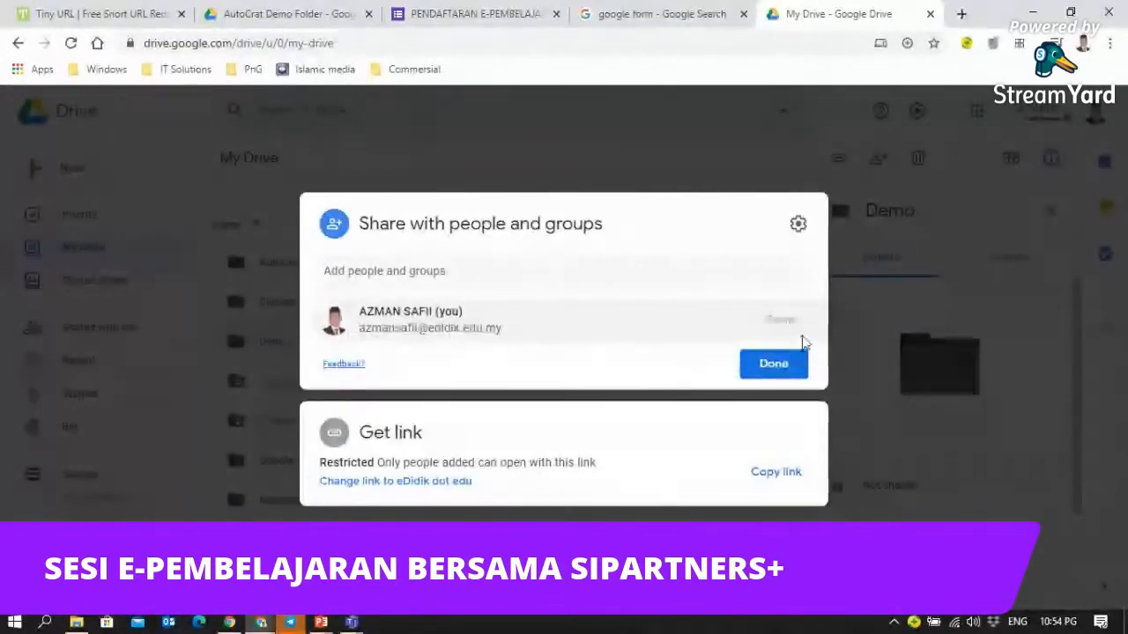
- Change the Demo folder's link access to Anyone with the link, keeping the Viewer role
click(381, 483)
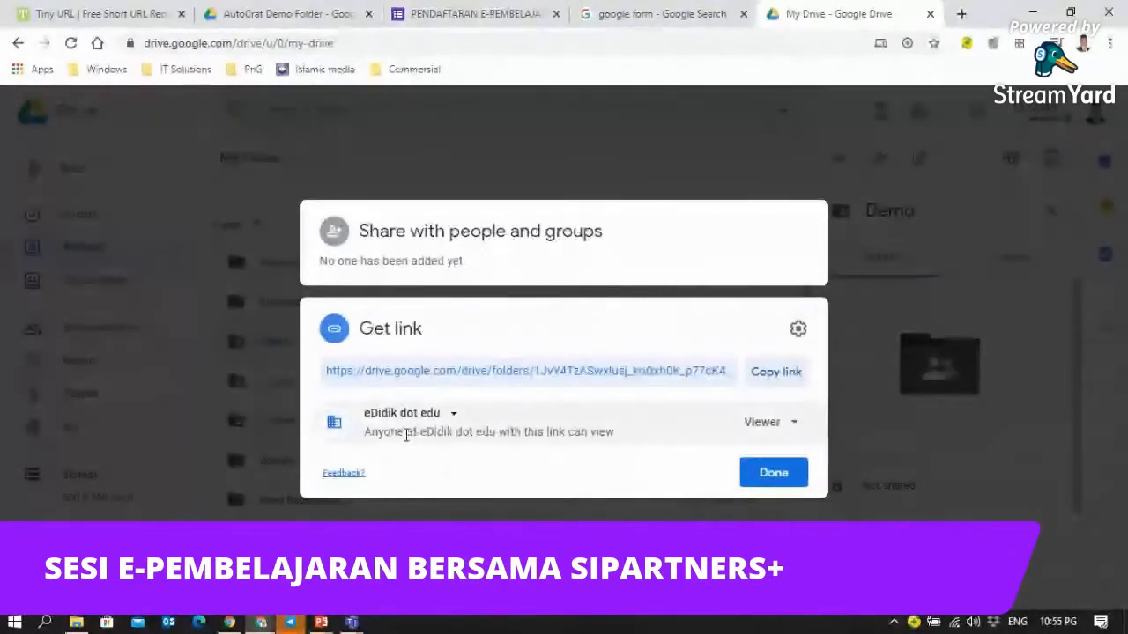
click(456, 417)
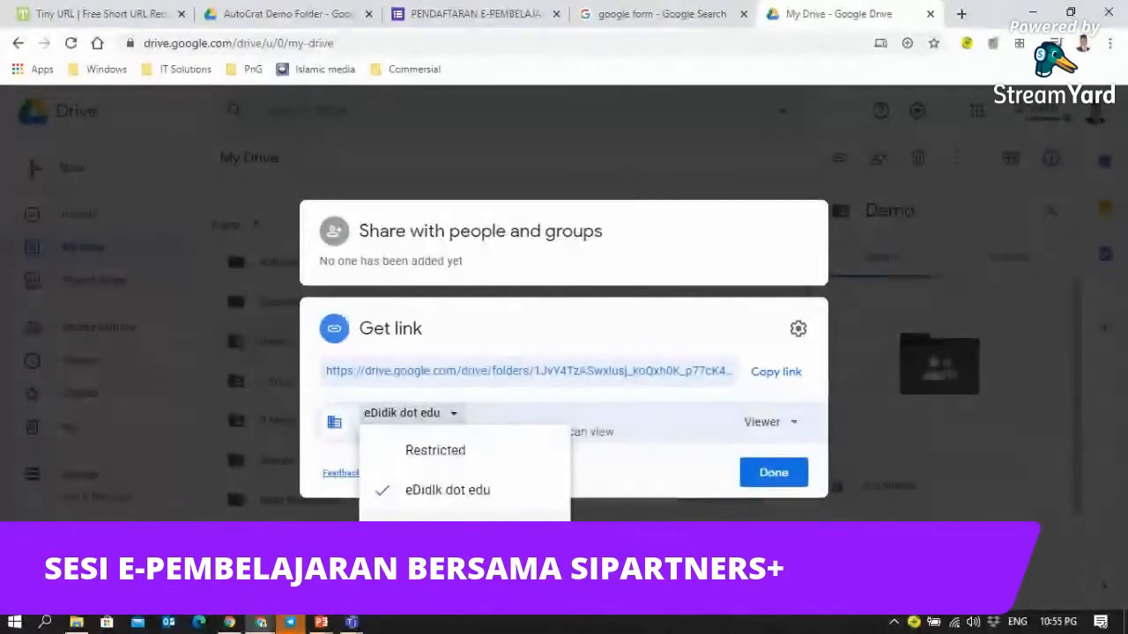
click(454, 530)
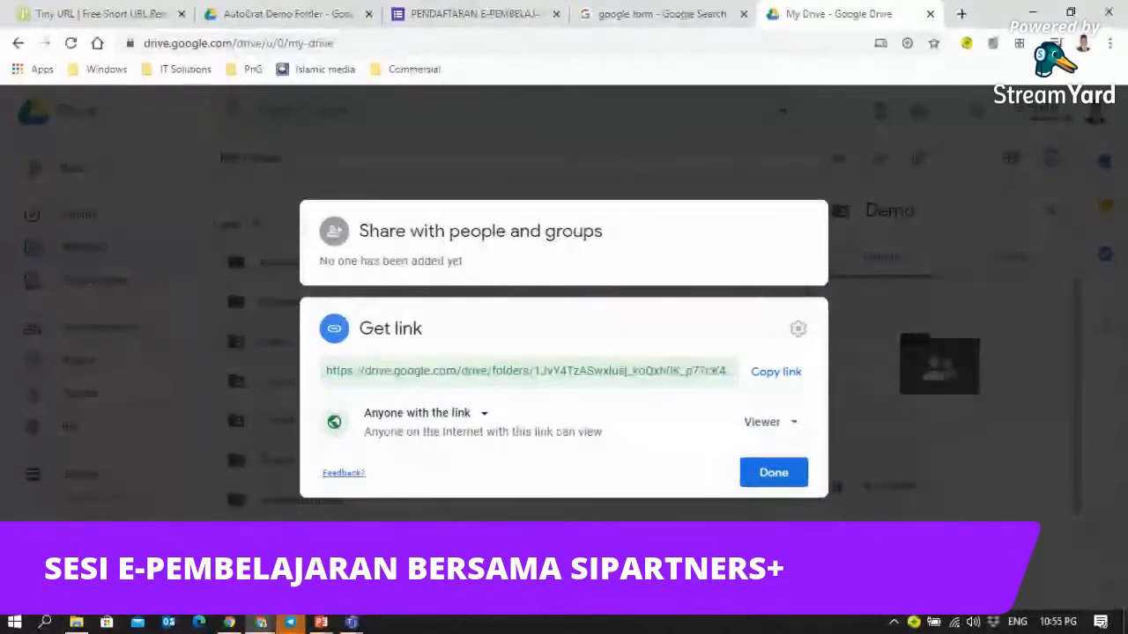
click(797, 425)
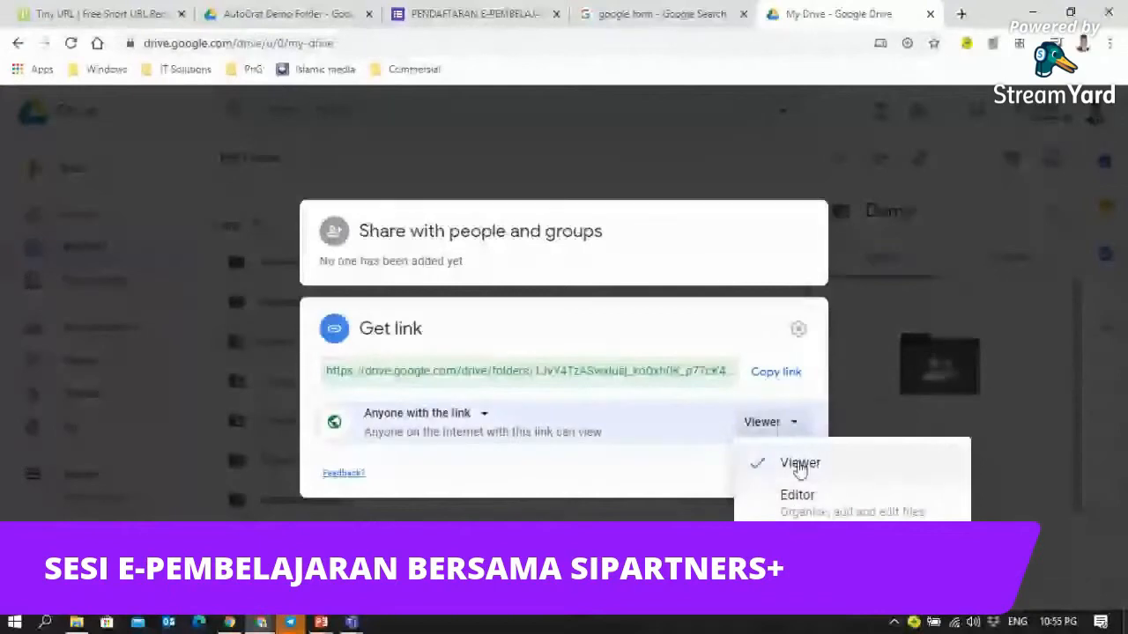
click(800, 467)
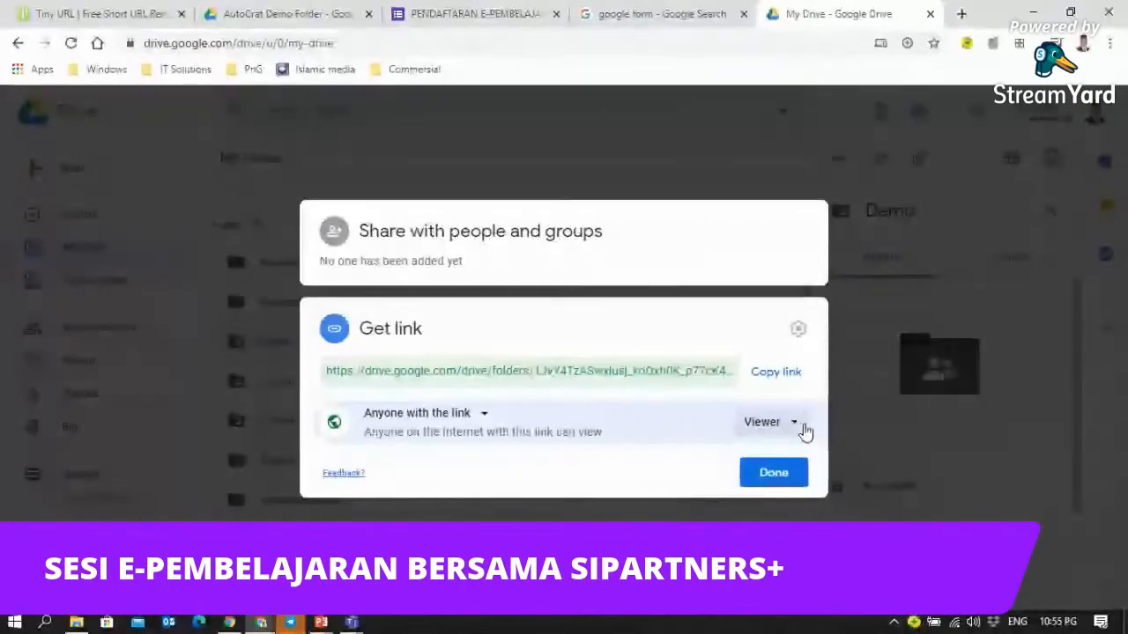
- Finish sharing Demo, open the G Form folder, and restore down the Chrome window
click(773, 473)
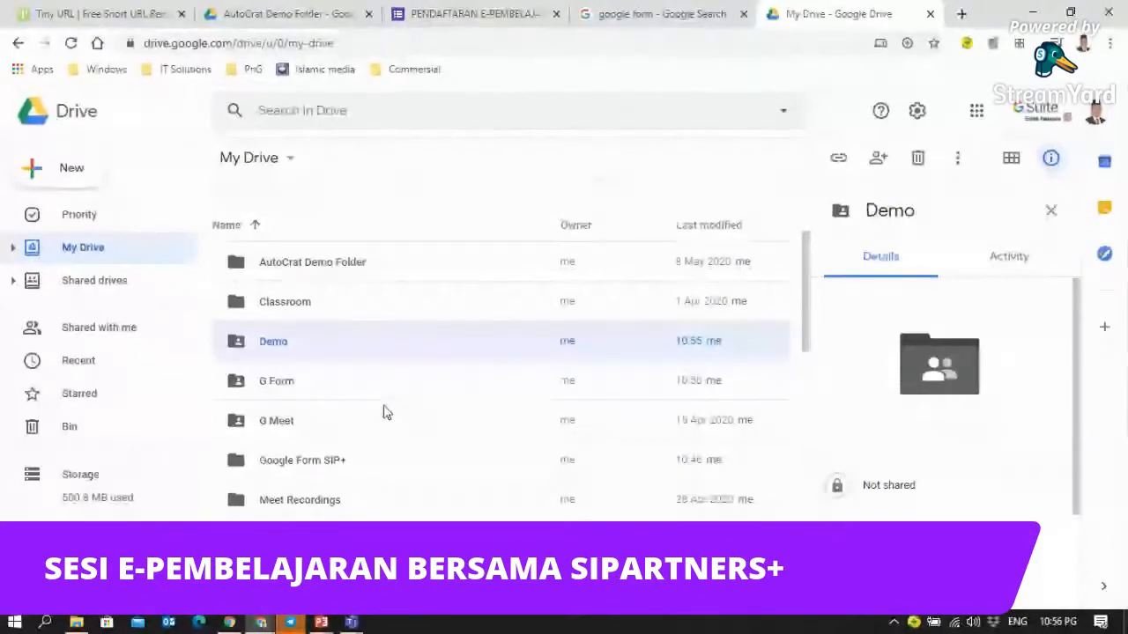
click(273, 389)
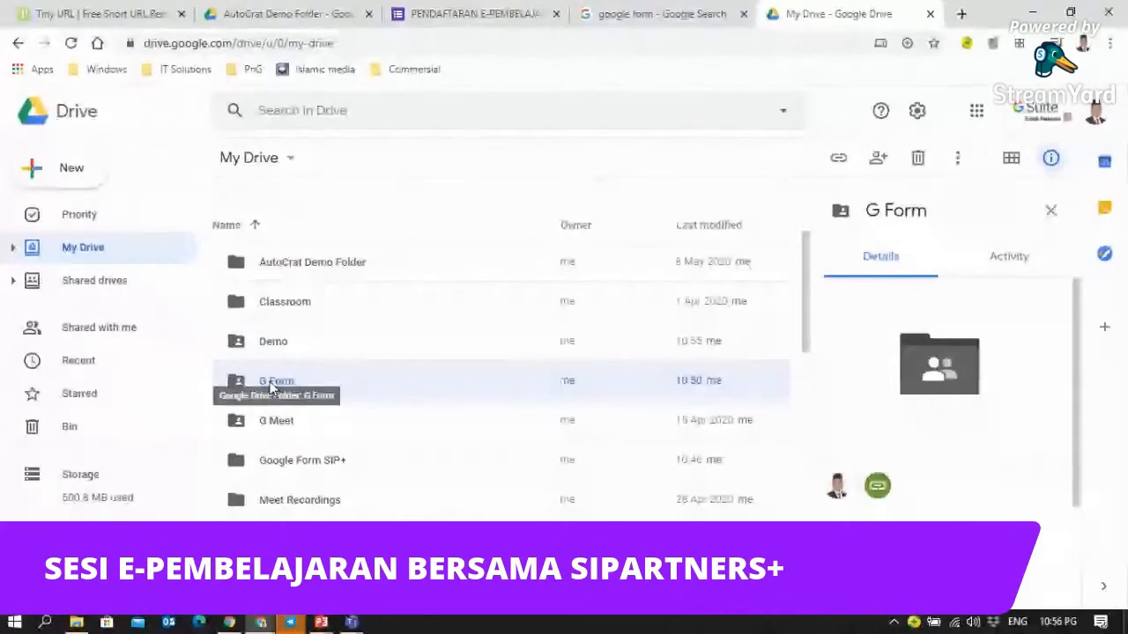
double_click(273, 387)
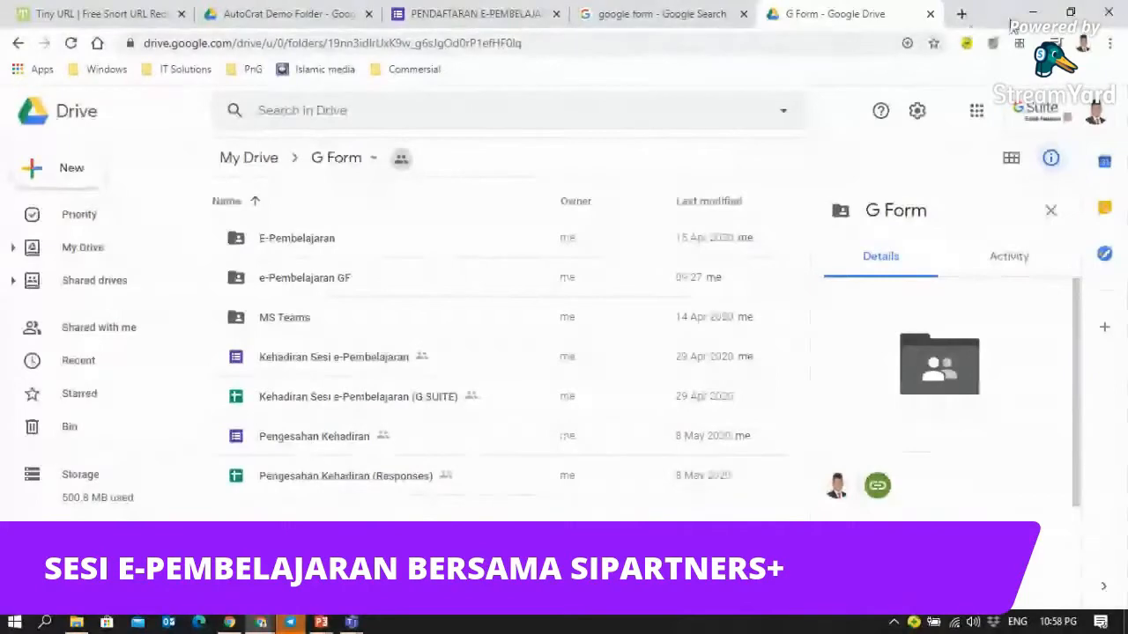
click(1070, 13)
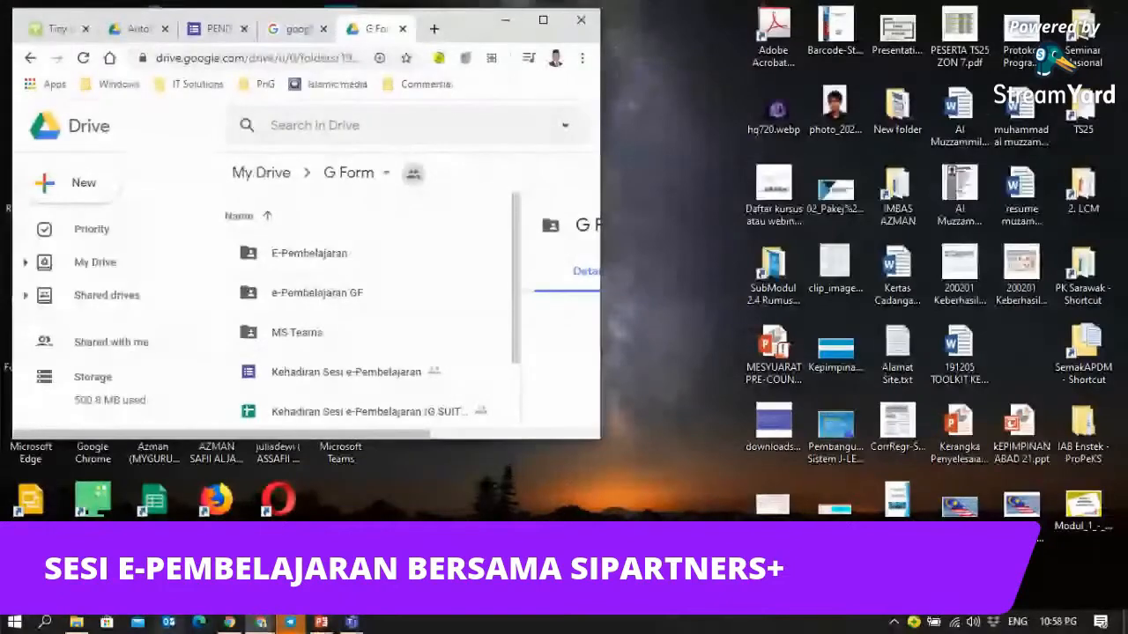
- Place the E-Pembelajaran Explorer window beside Drive and drag E Pembelajaran GF.png toward Drive
click(77, 622)
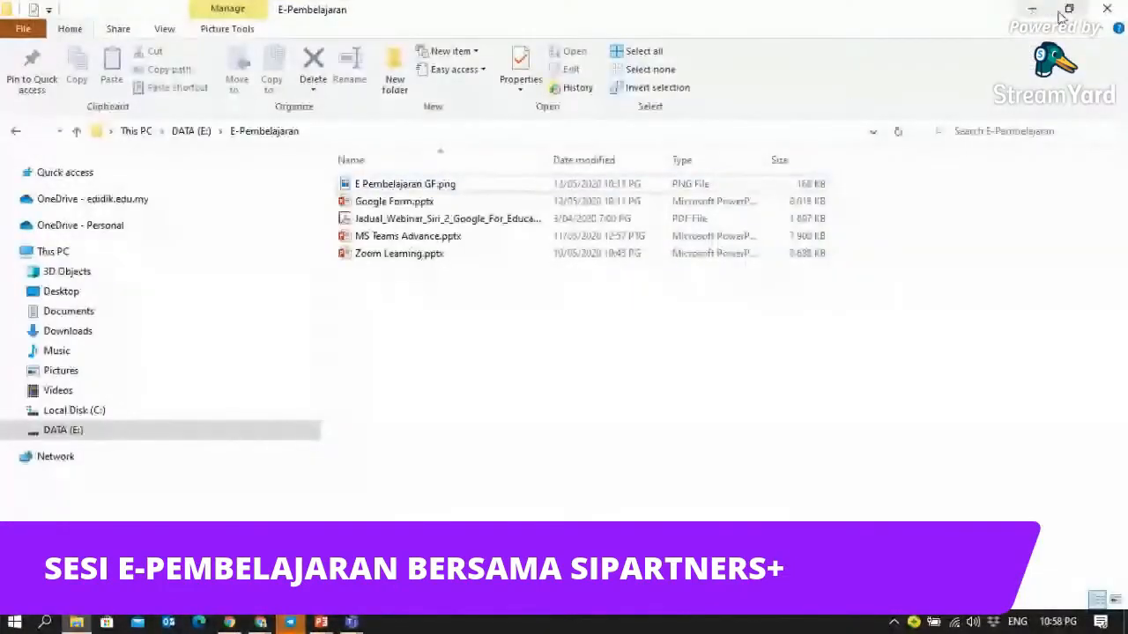
click(1067, 11)
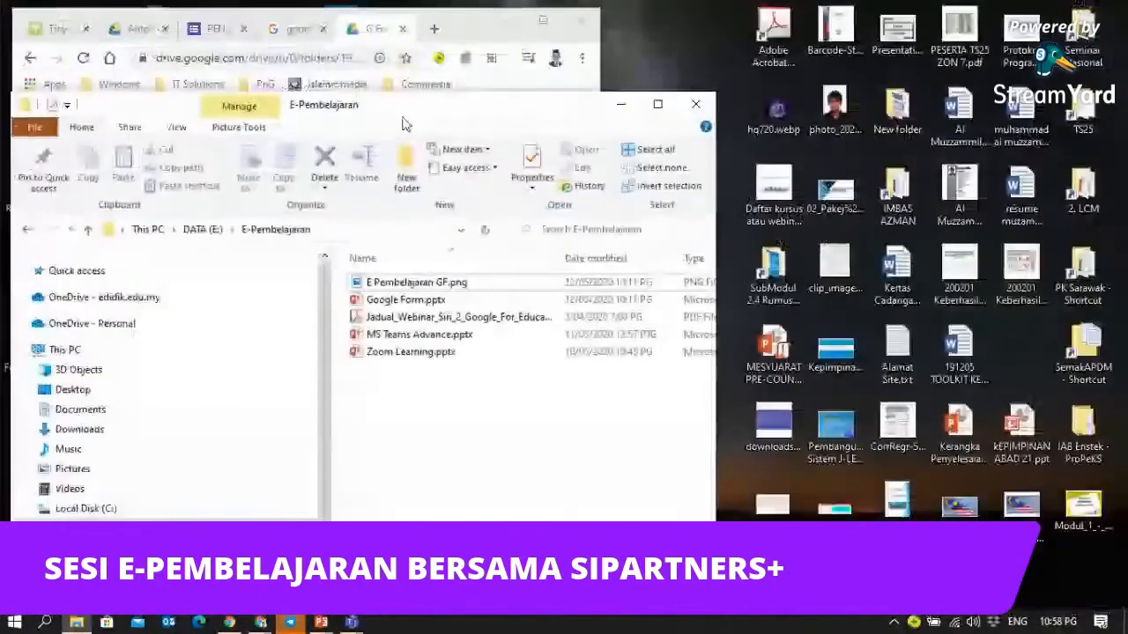
drag(405, 114, 908, 101)
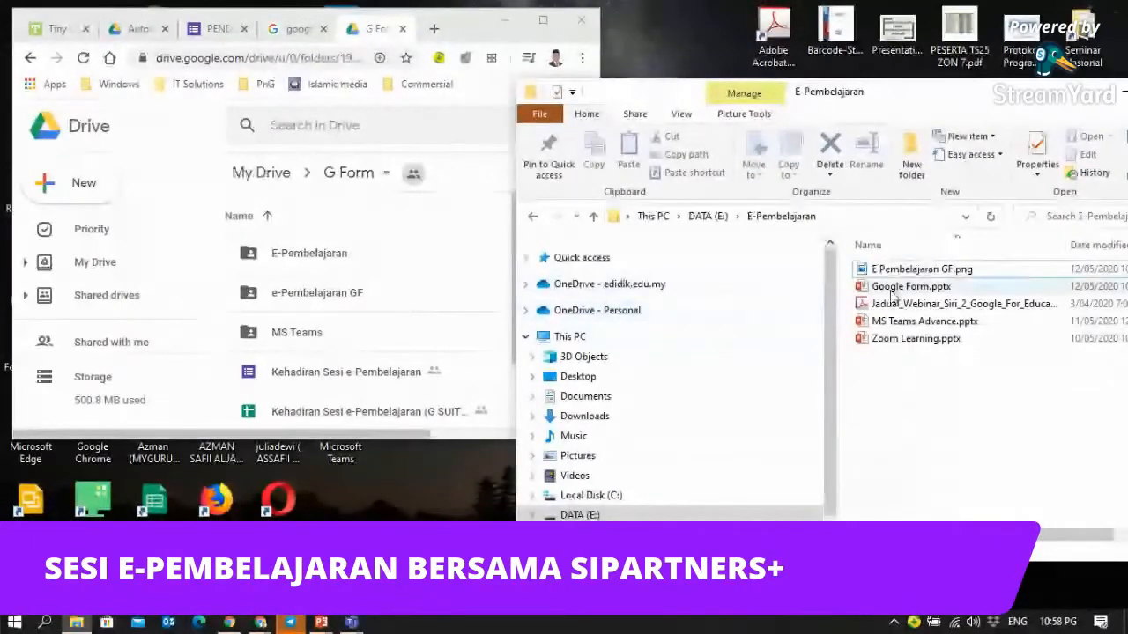
drag(910, 278, 439, 303)
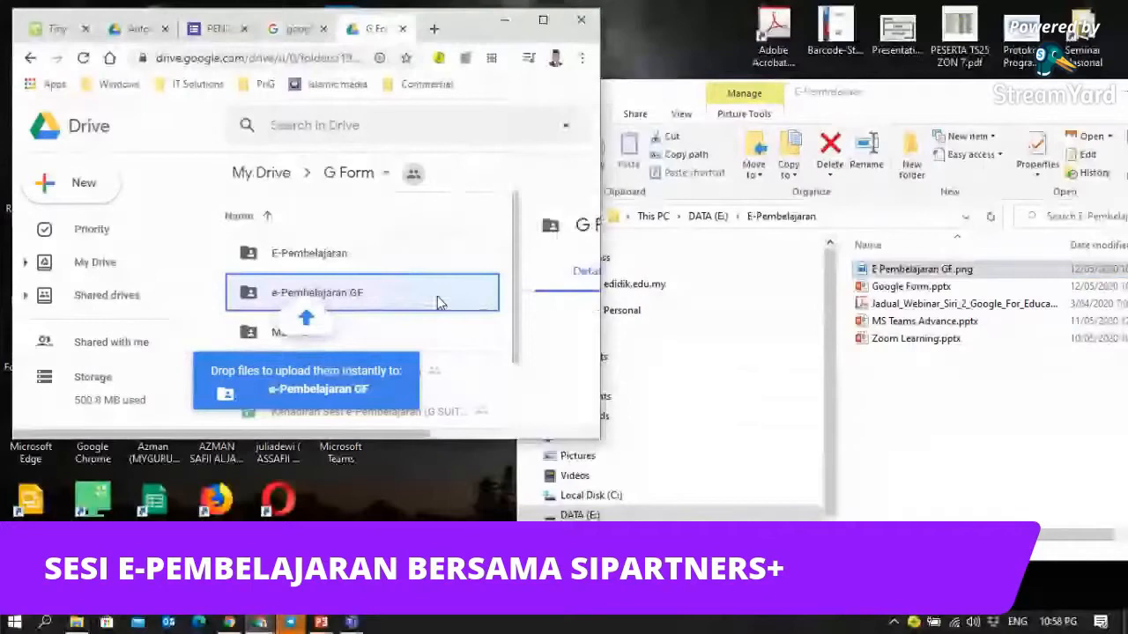
- Drop E Pembelajaran GF.png into the e-Pembelajaran GF folder and maximize Chrome
drag(439, 302, 438, 302)
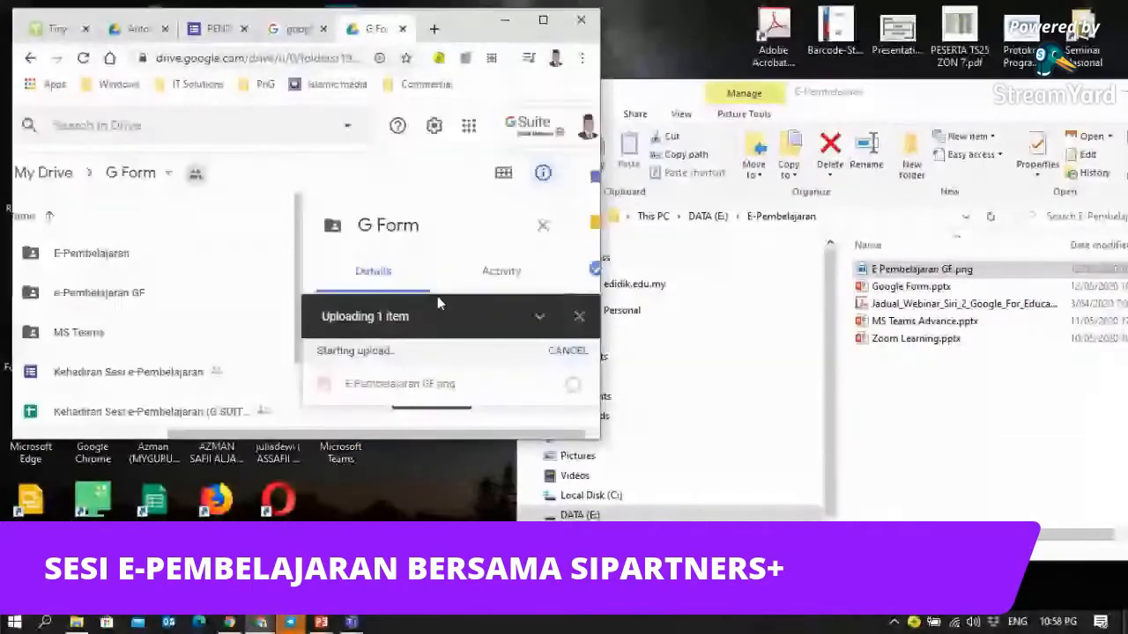
click(544, 23)
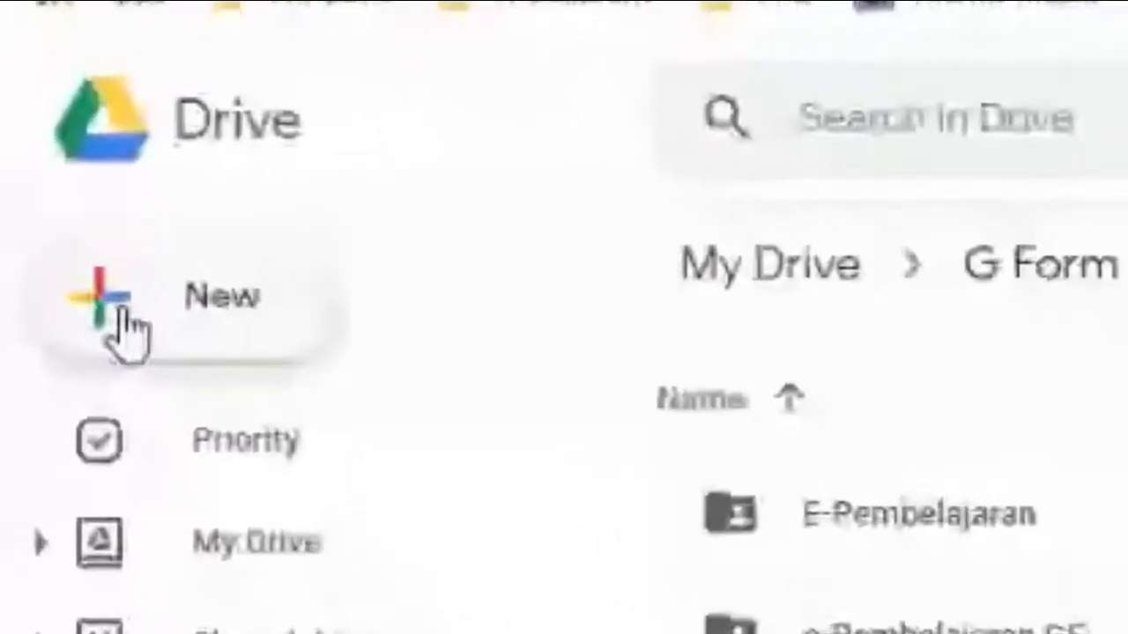
- Create a Google Form from a template in the G Form folder, accepting its sharing
click(73, 341)
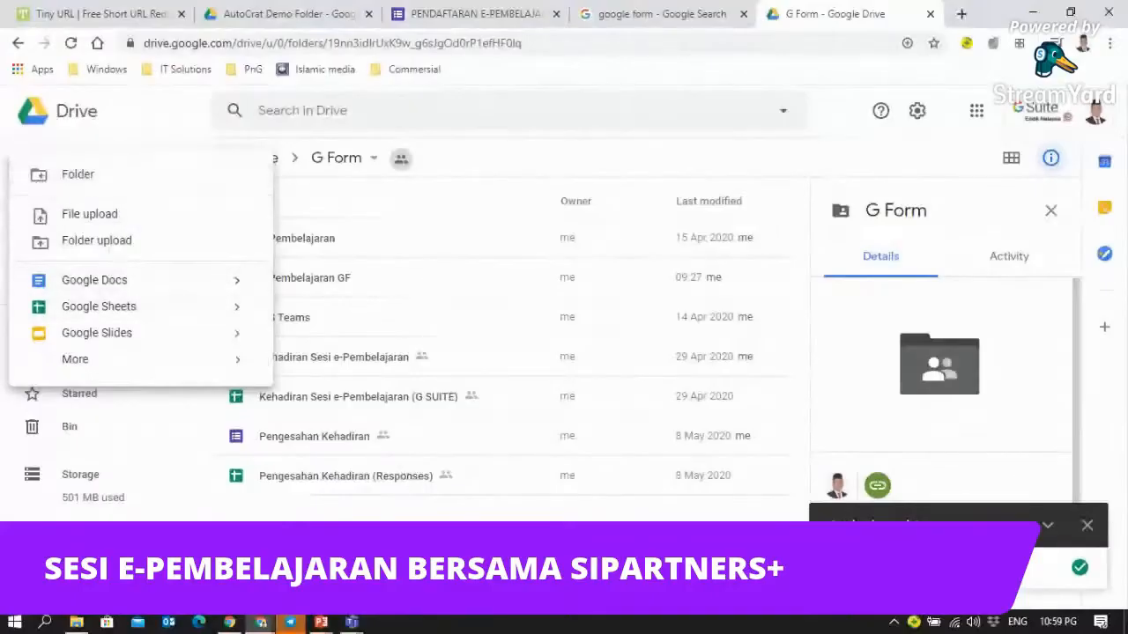
click(457, 499)
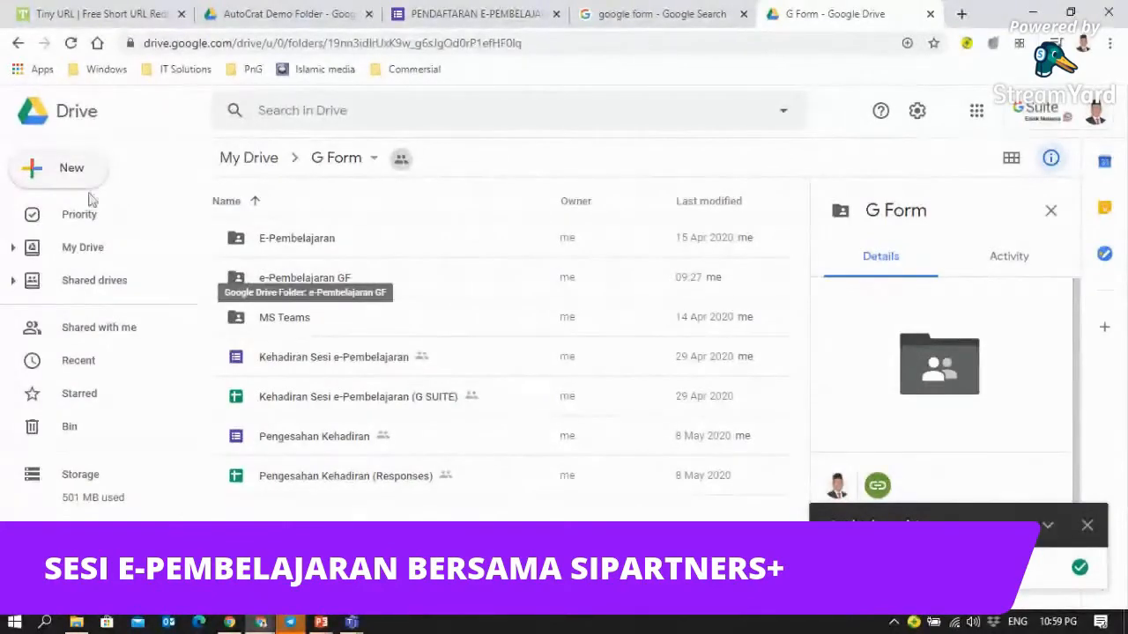
click(31, 177)
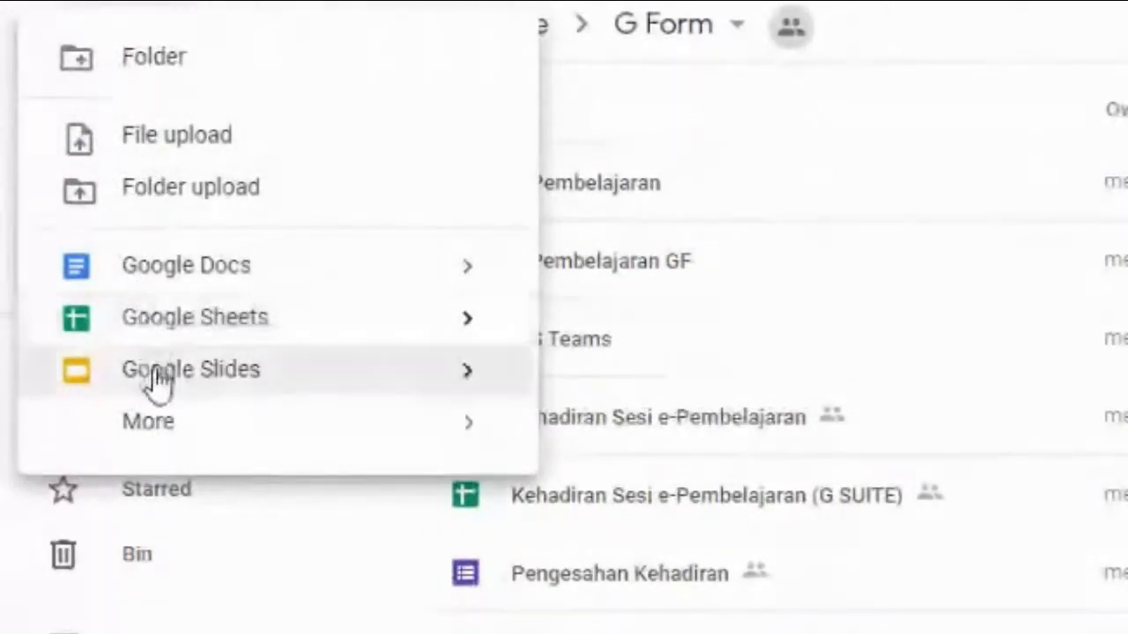
mouse_move(144, 443)
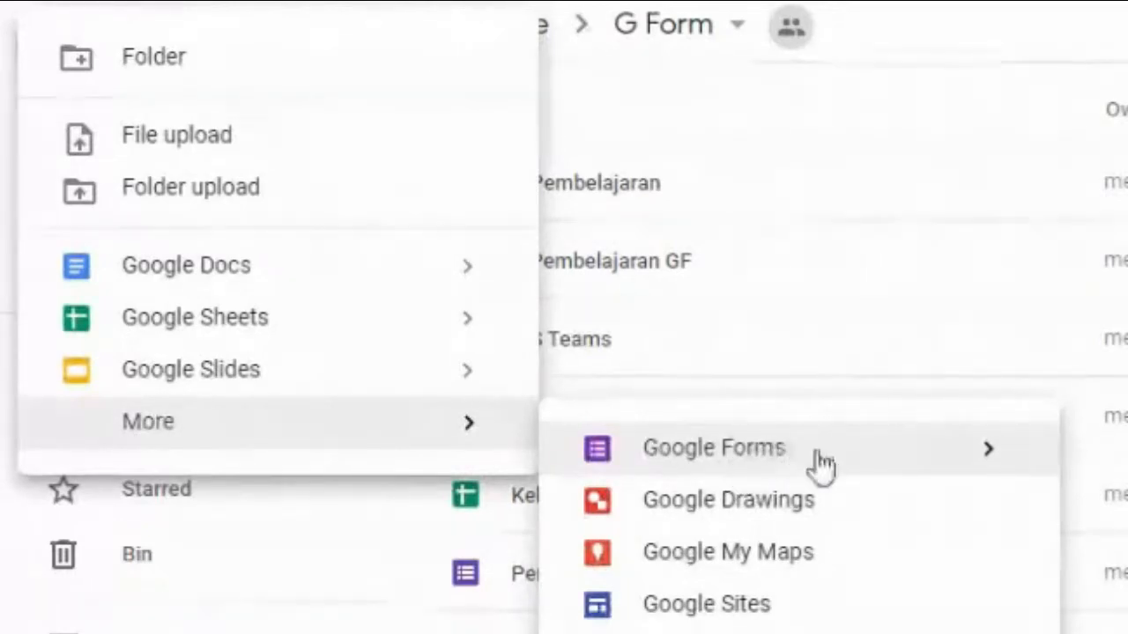
mouse_move(985, 460)
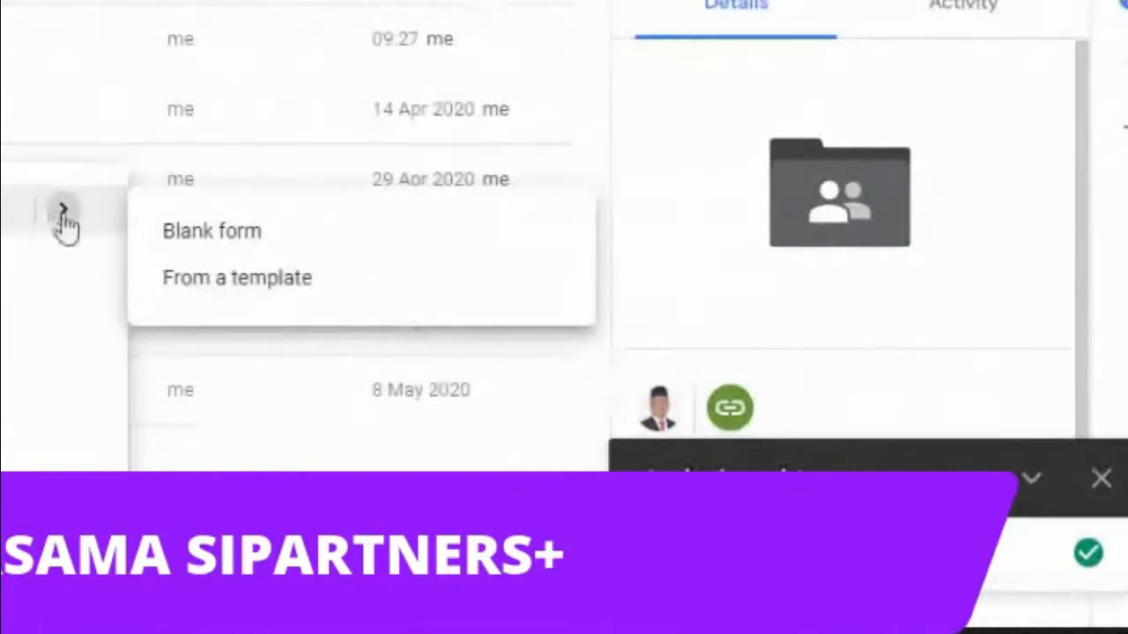
click(231, 281)
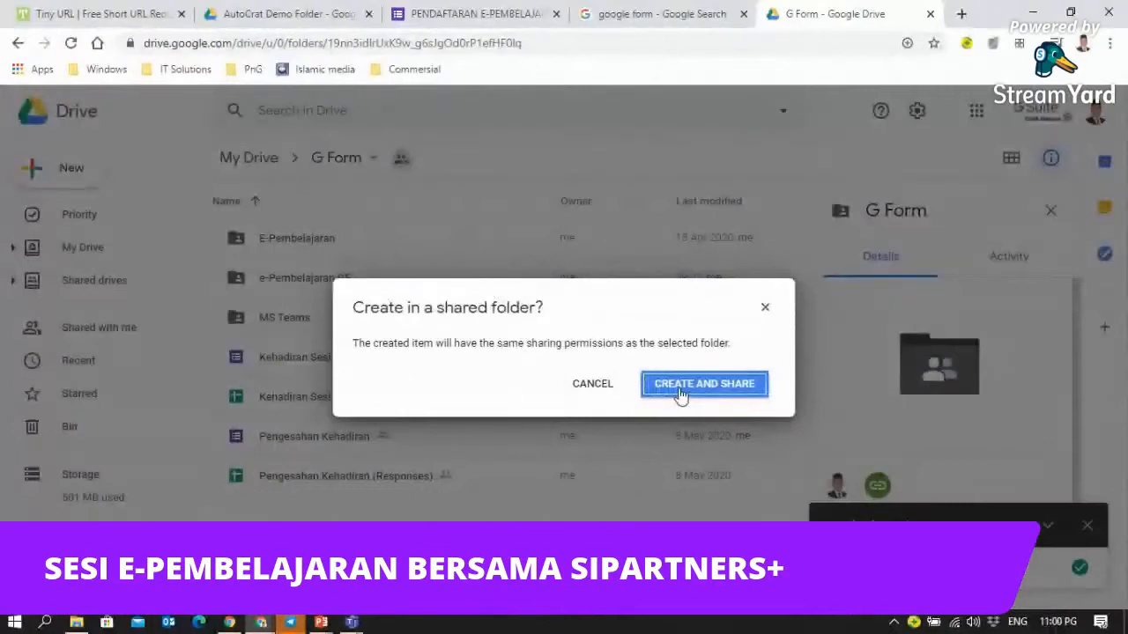
click(680, 394)
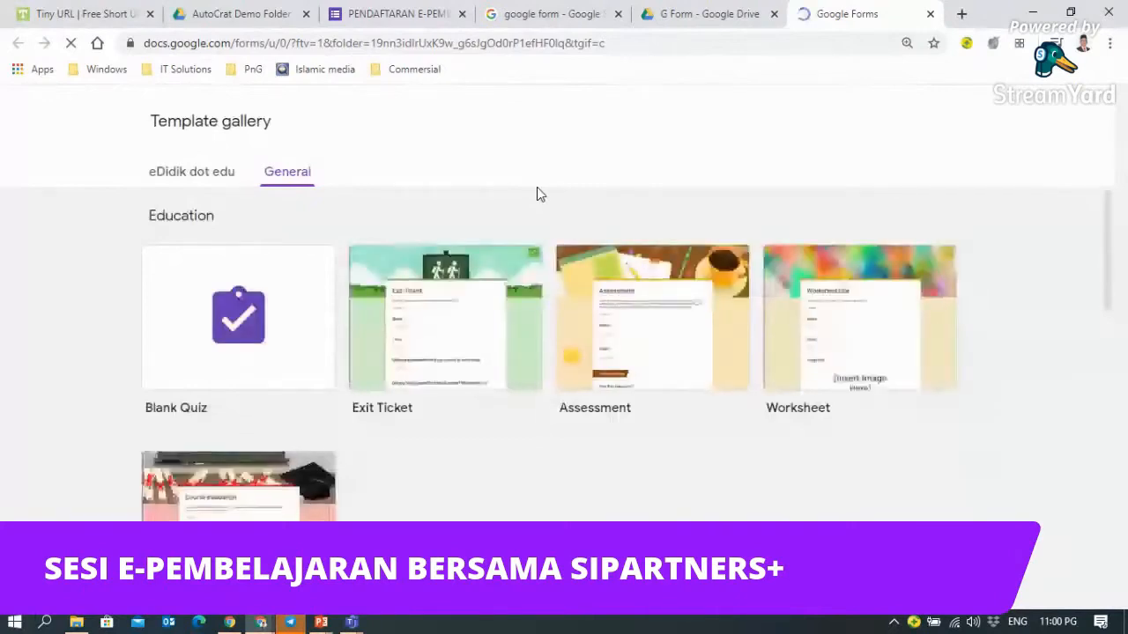
- Browse the eDidik dot edu and General templates, then close the gallery tab unused
click(174, 174)
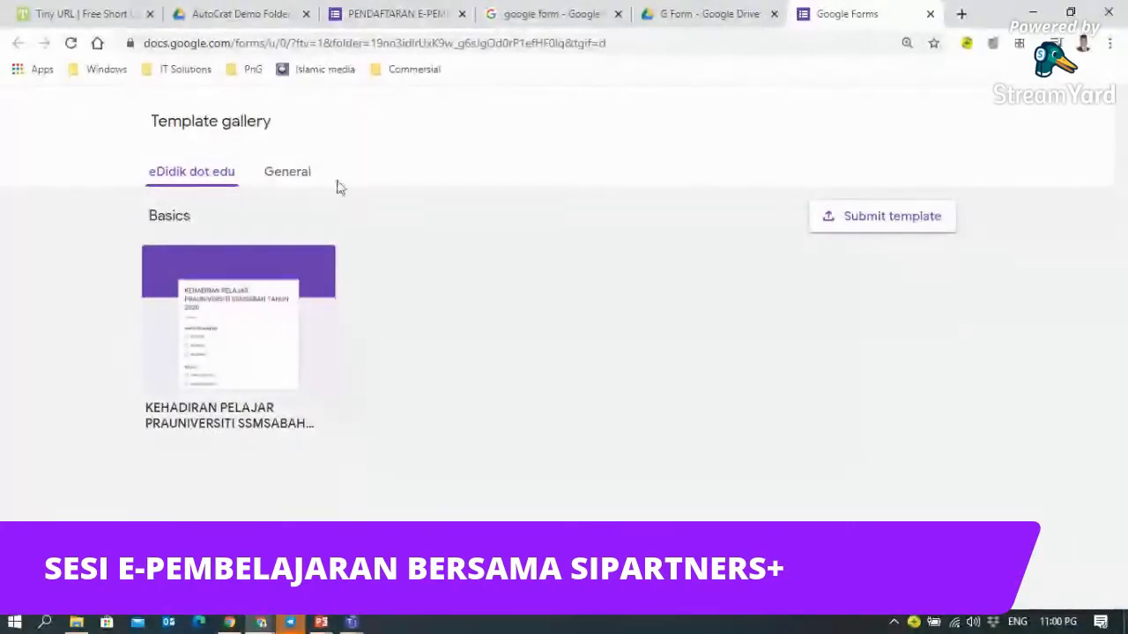
click(293, 177)
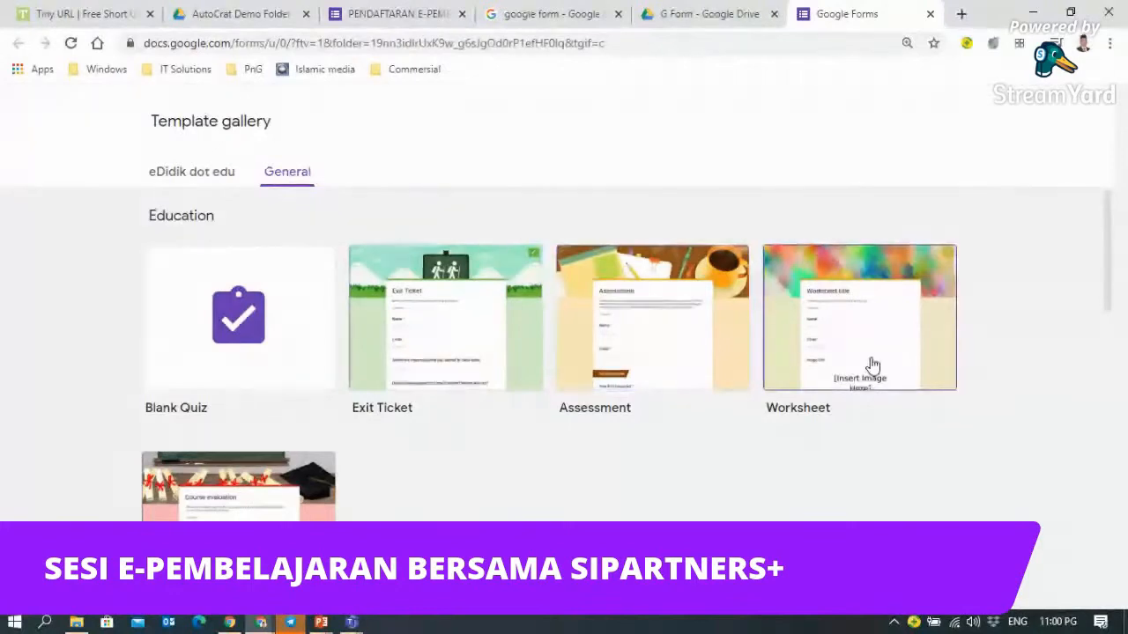
scroll(872, 364, down, 1)
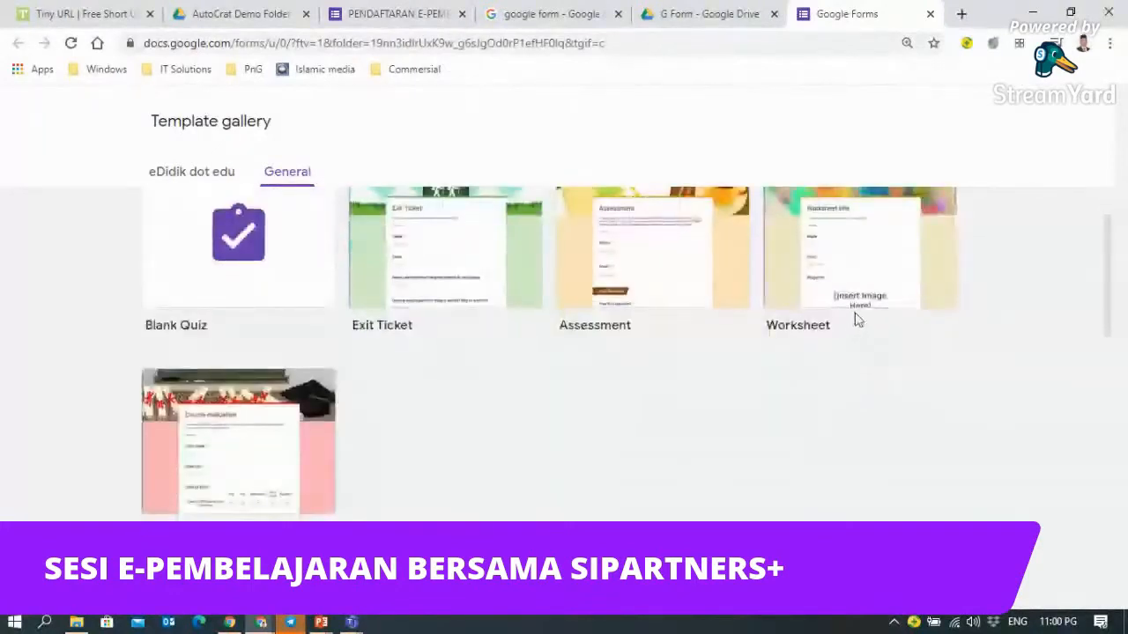
scroll(859, 320, up, 1)
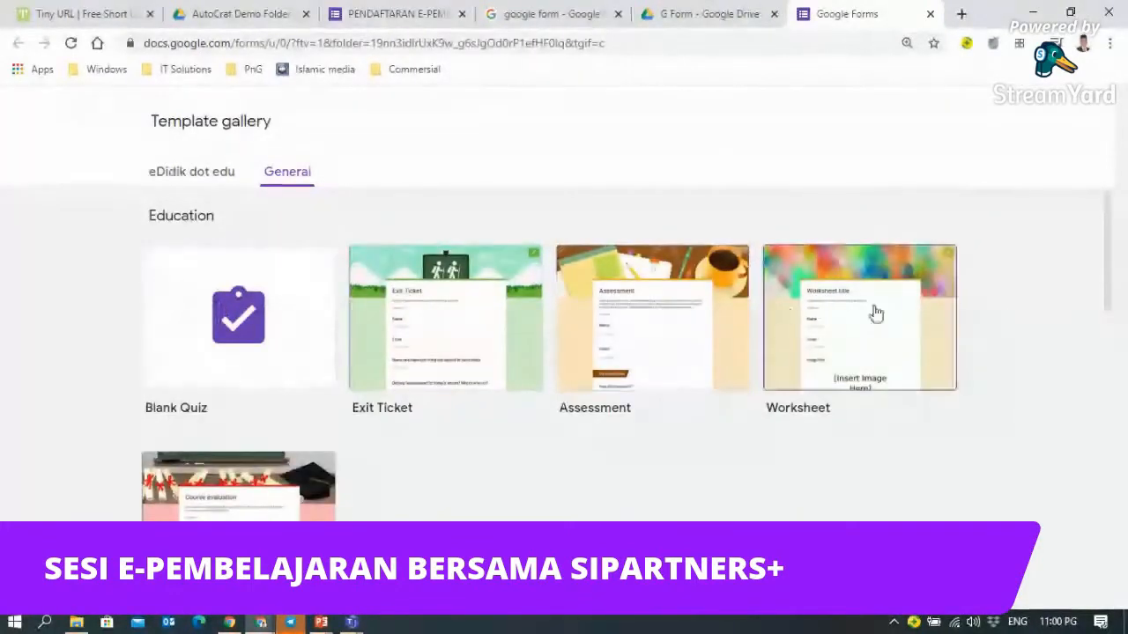
scroll(784, 312, down, 8)
scroll(712, 520, up, 2)
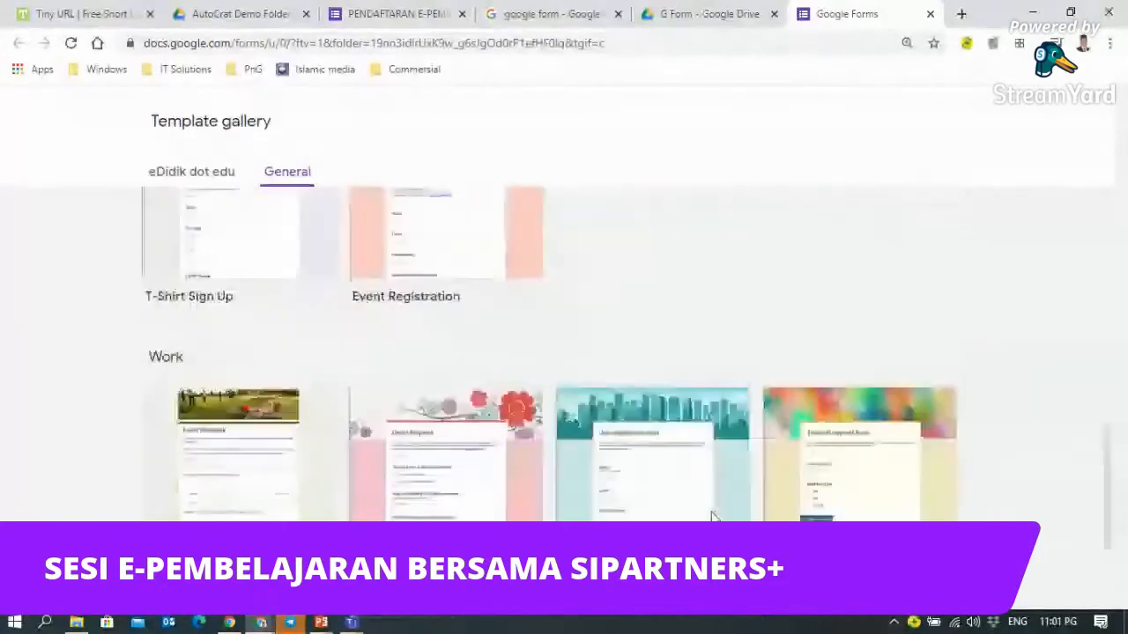
scroll(712, 520, up, 8)
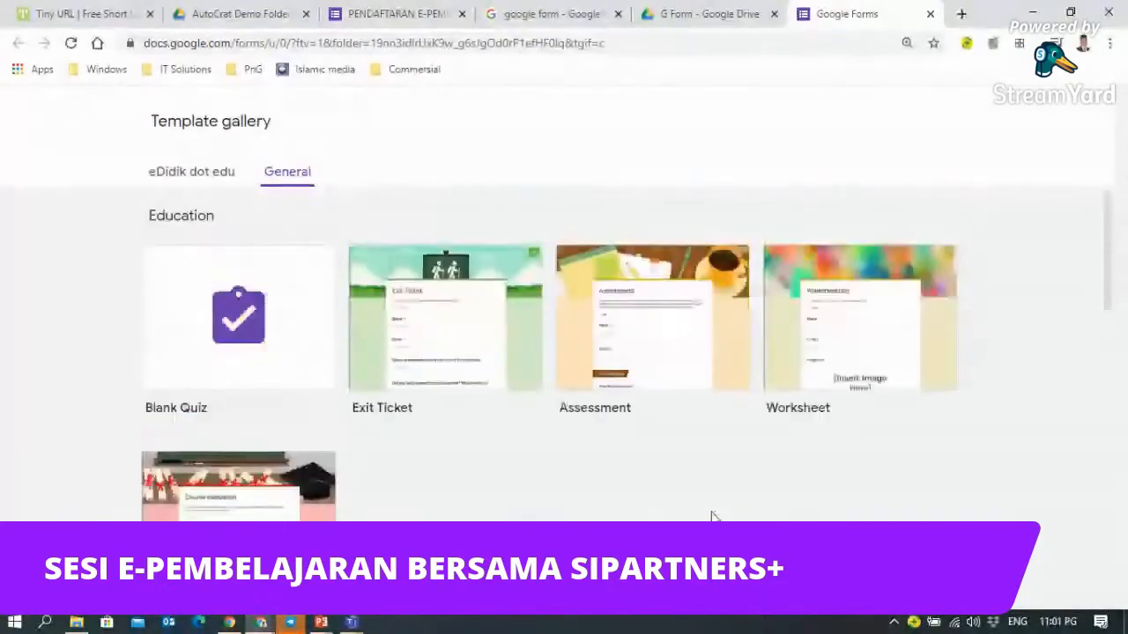
click(930, 15)
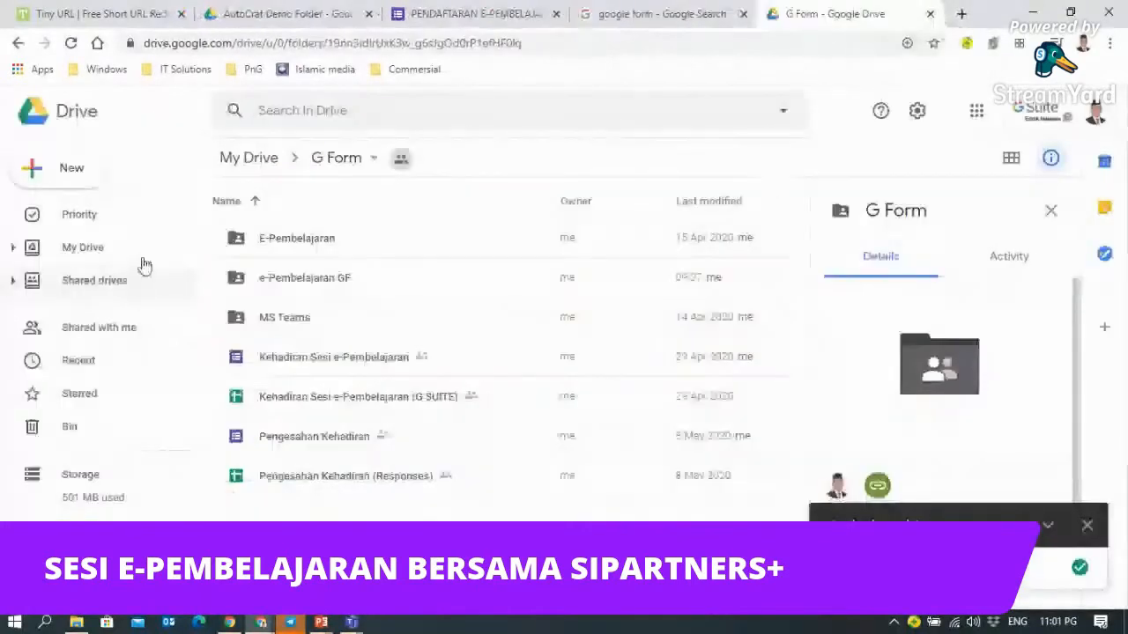
- Open e-Pembelajaran GF and create a blank Google Form there, accepting the folder's sharing
double_click(301, 278)
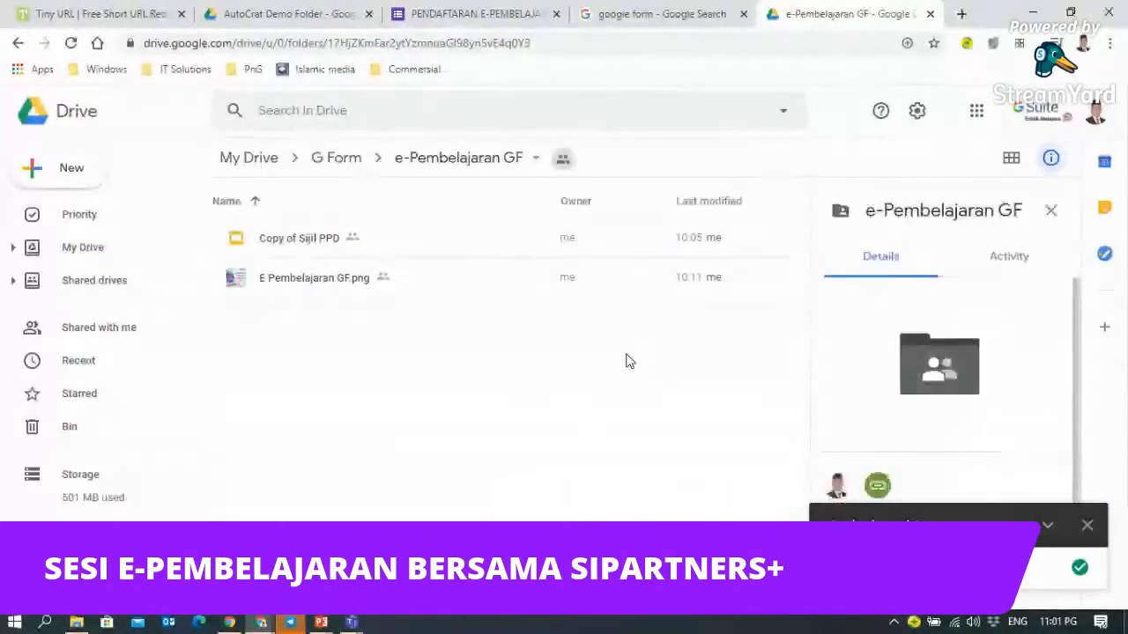
click(34, 171)
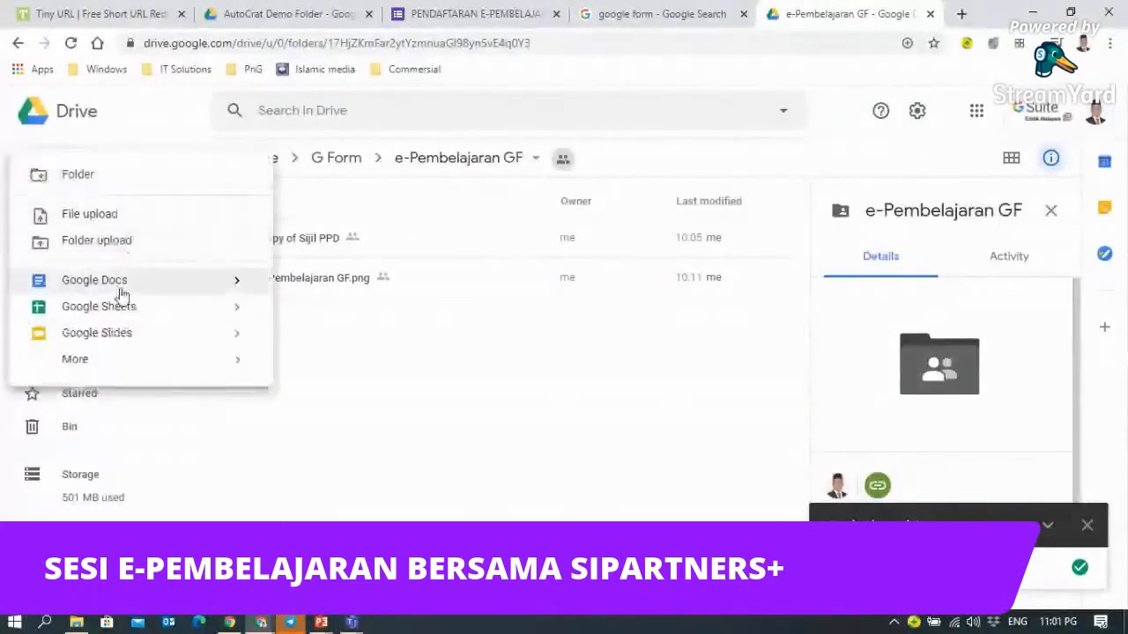
mouse_move(108, 367)
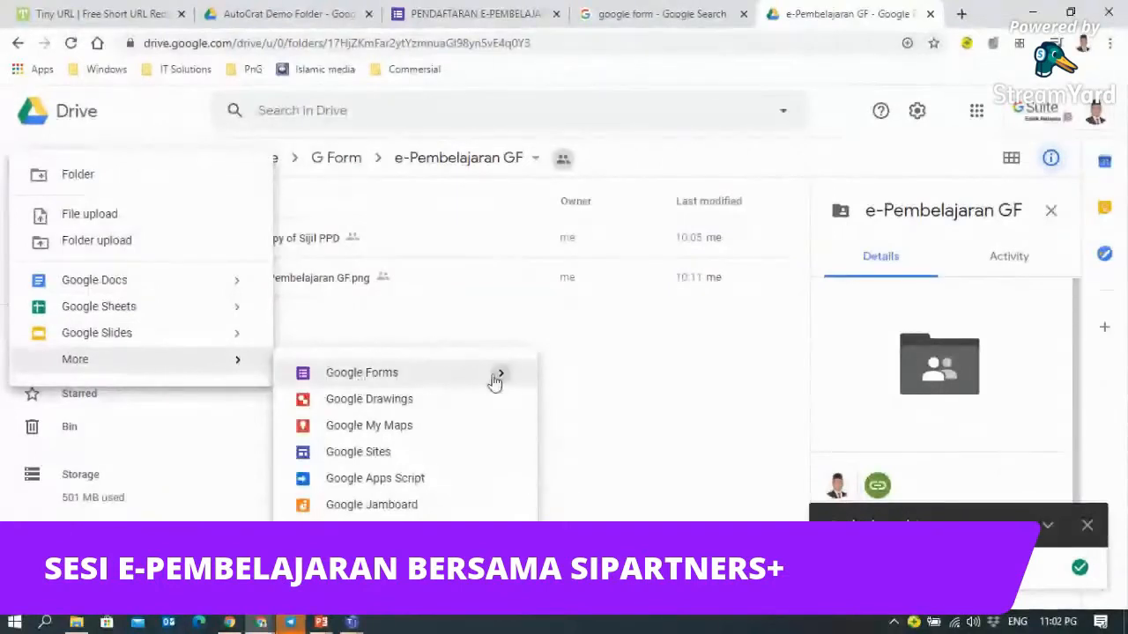
mouse_move(498, 373)
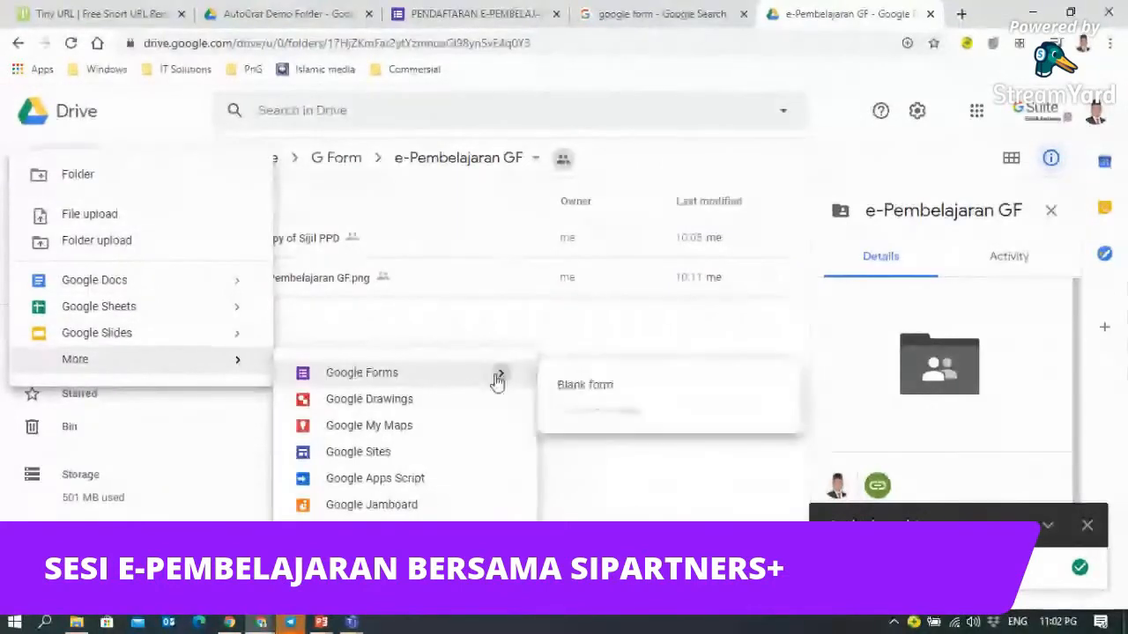
click(583, 387)
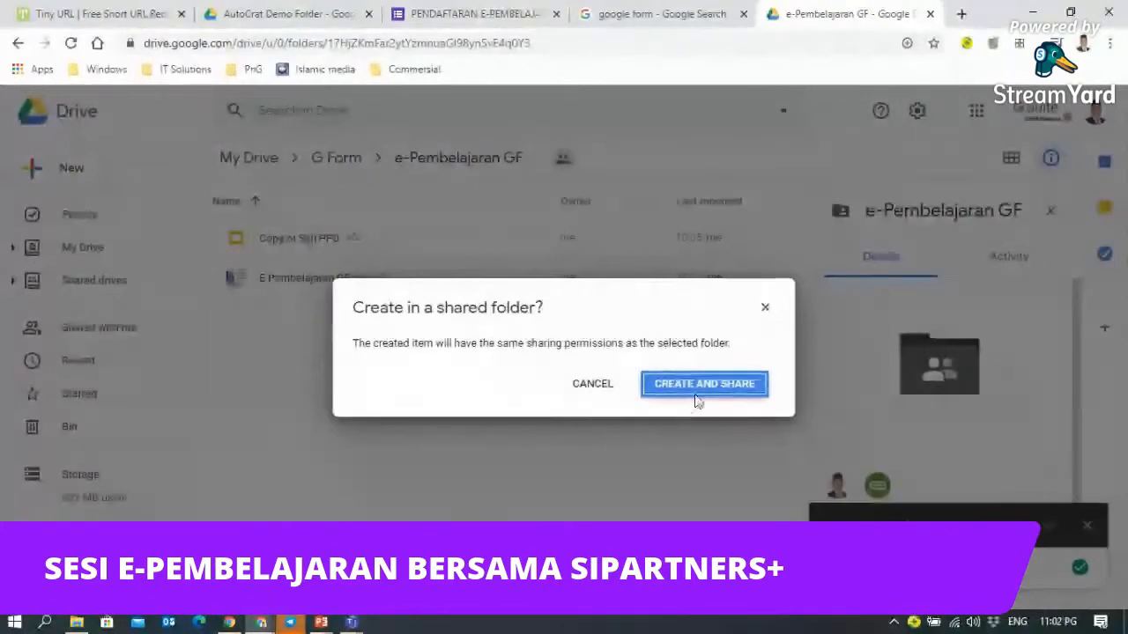
click(697, 388)
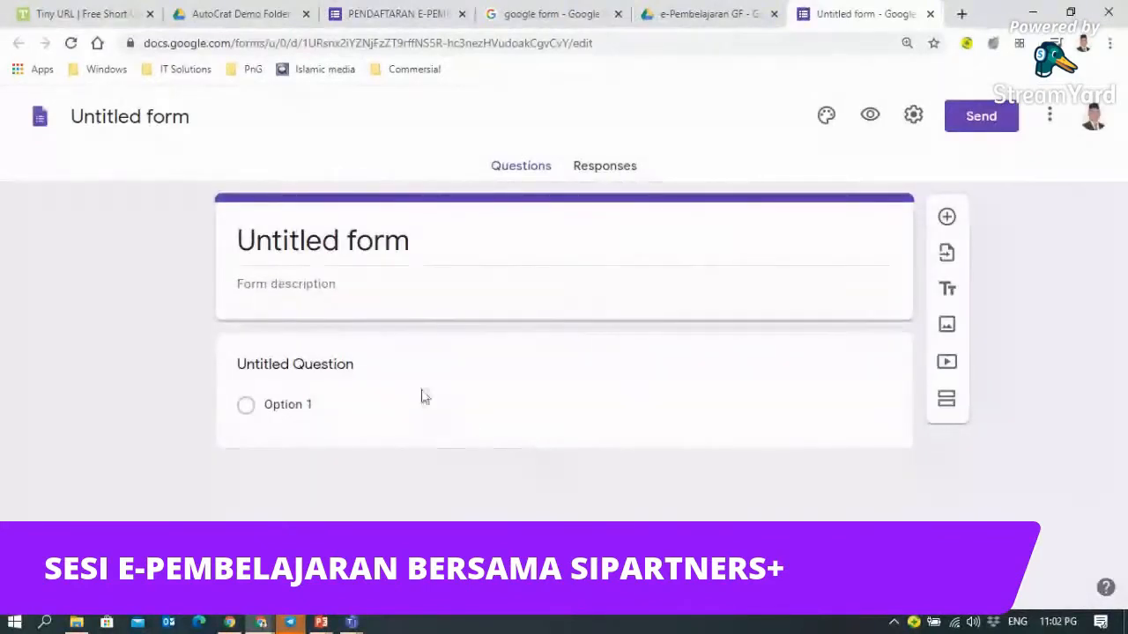
- Title the form 'BORANG KEHADIRAN KURSUS /' and close the form tab
click(260, 241)
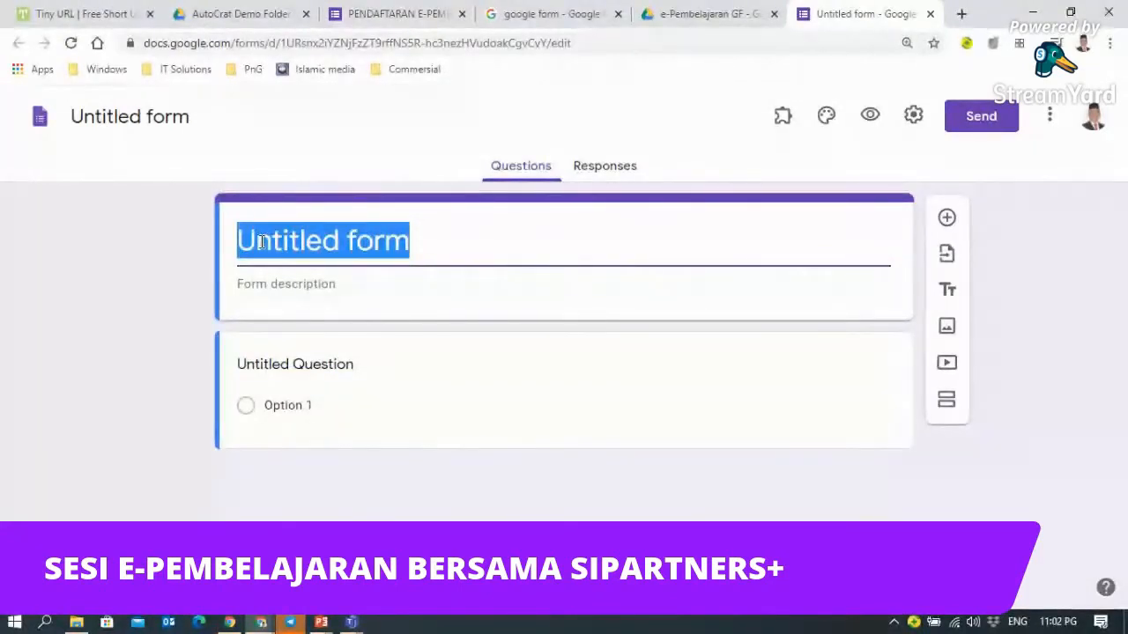
text(BORANG KEHA)
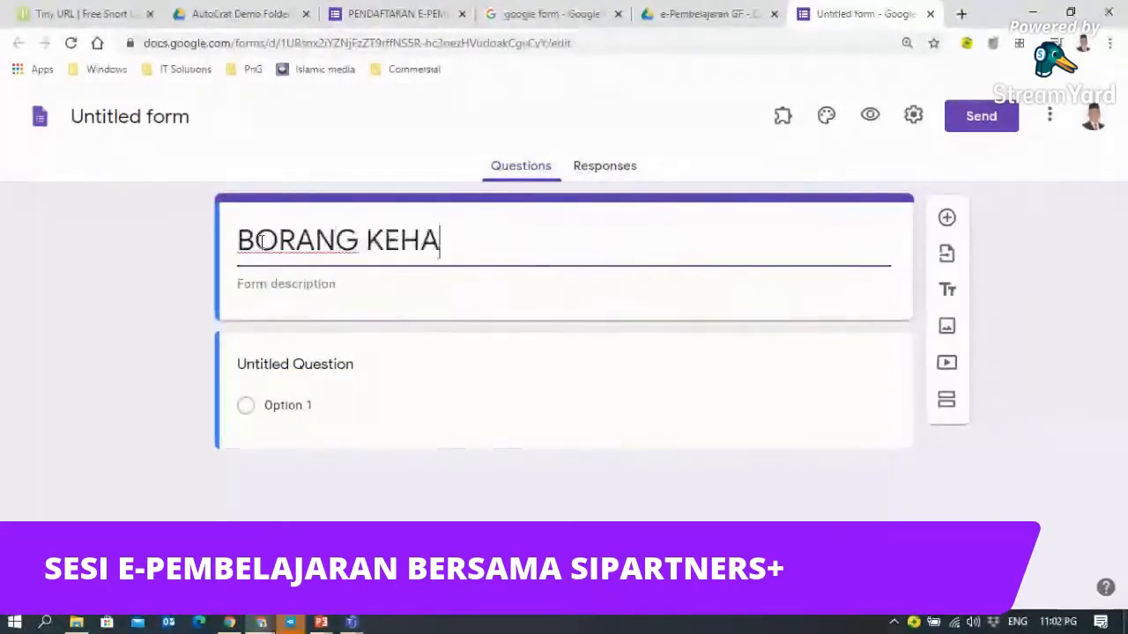
text(DIRAN)
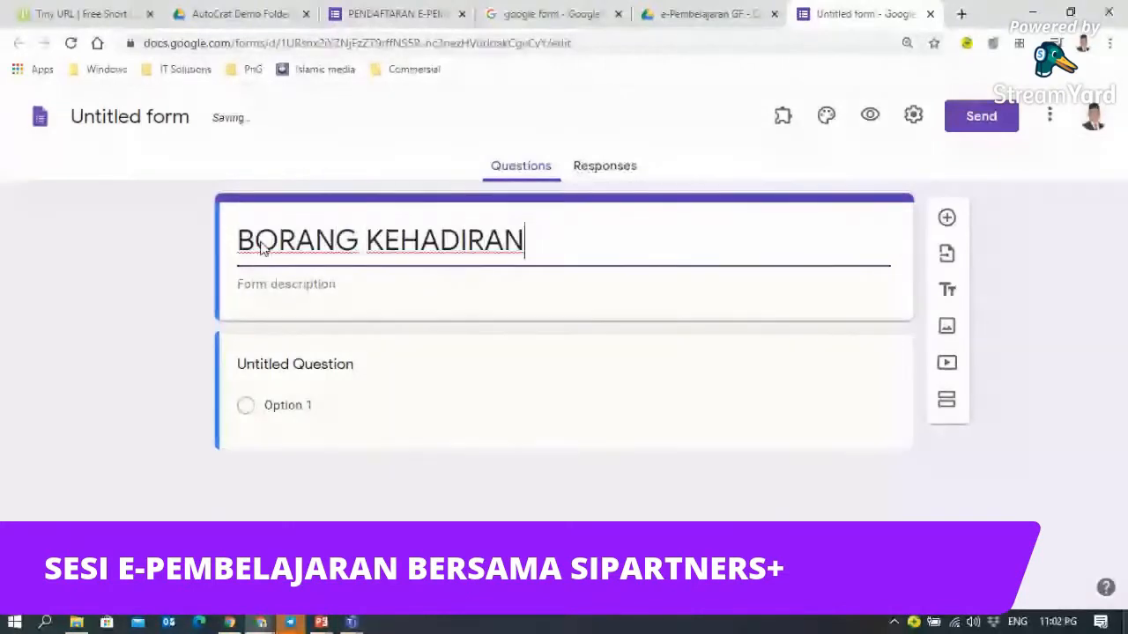
text( KURSUS /)
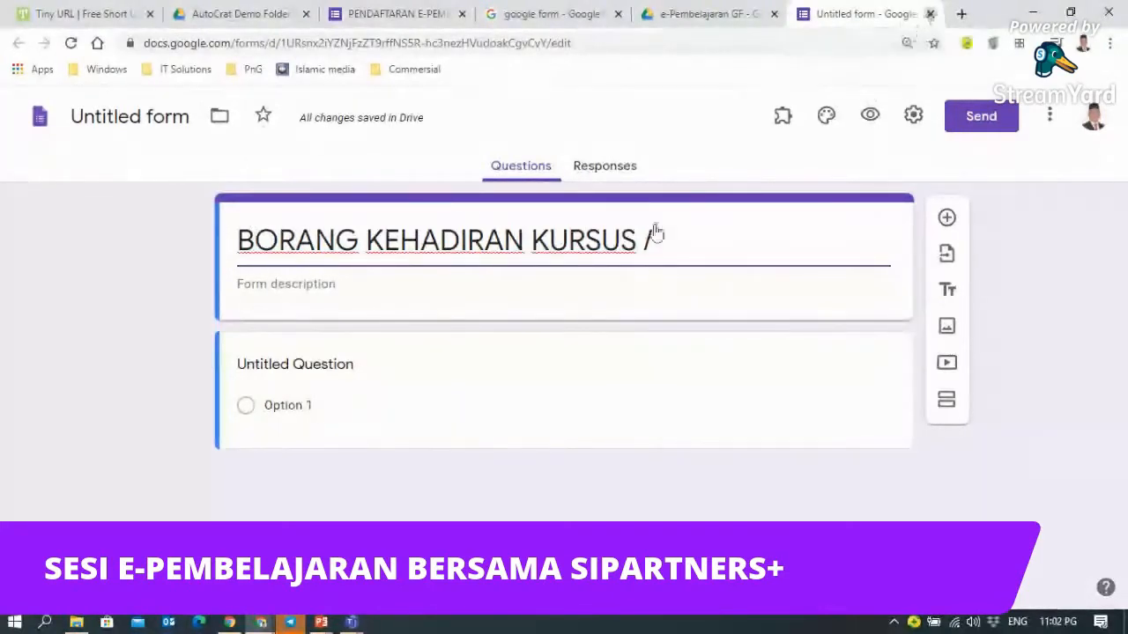
click(931, 14)
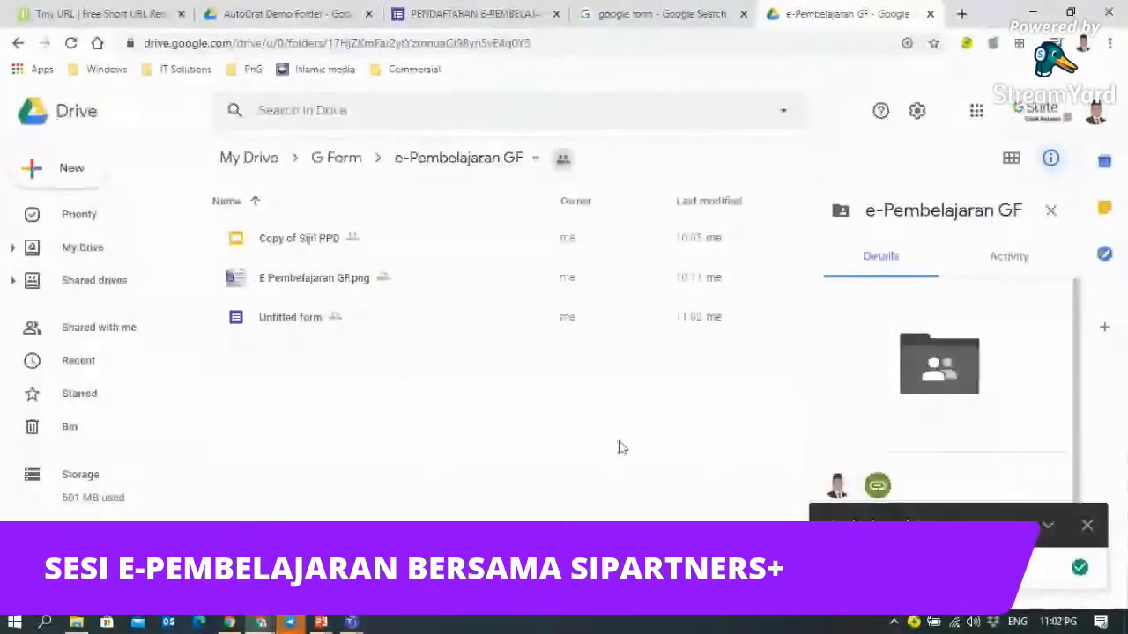
- Open the New menu in the e-Pembelajaran GF folder
click(40, 172)
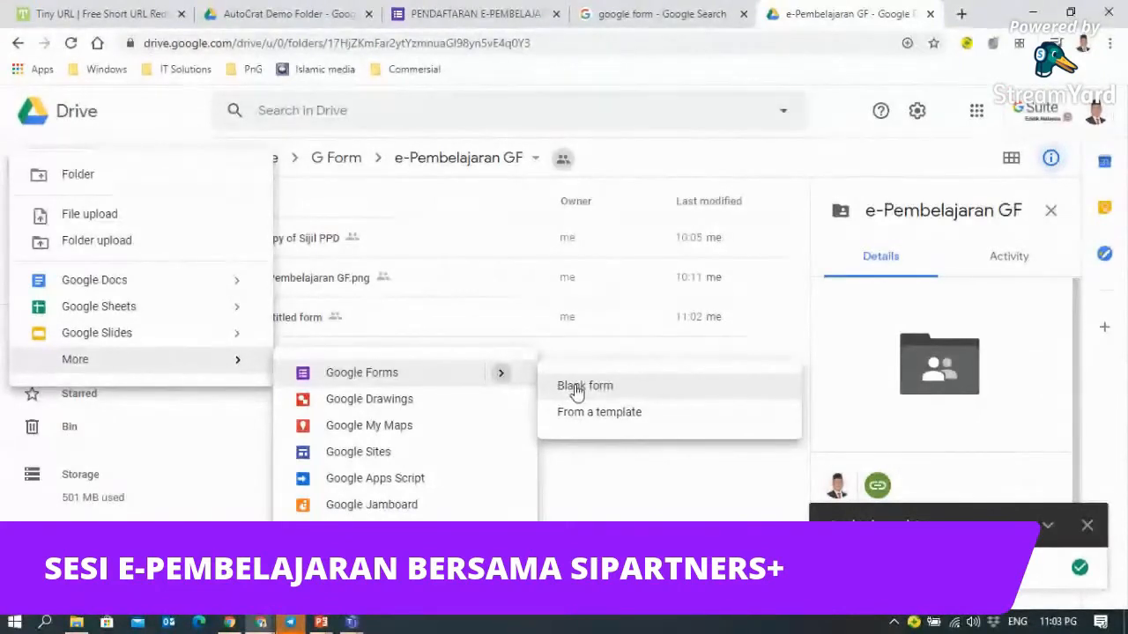
- Start a Google Form from a template with the folder's sharing, then close the template gallery
click(608, 522)
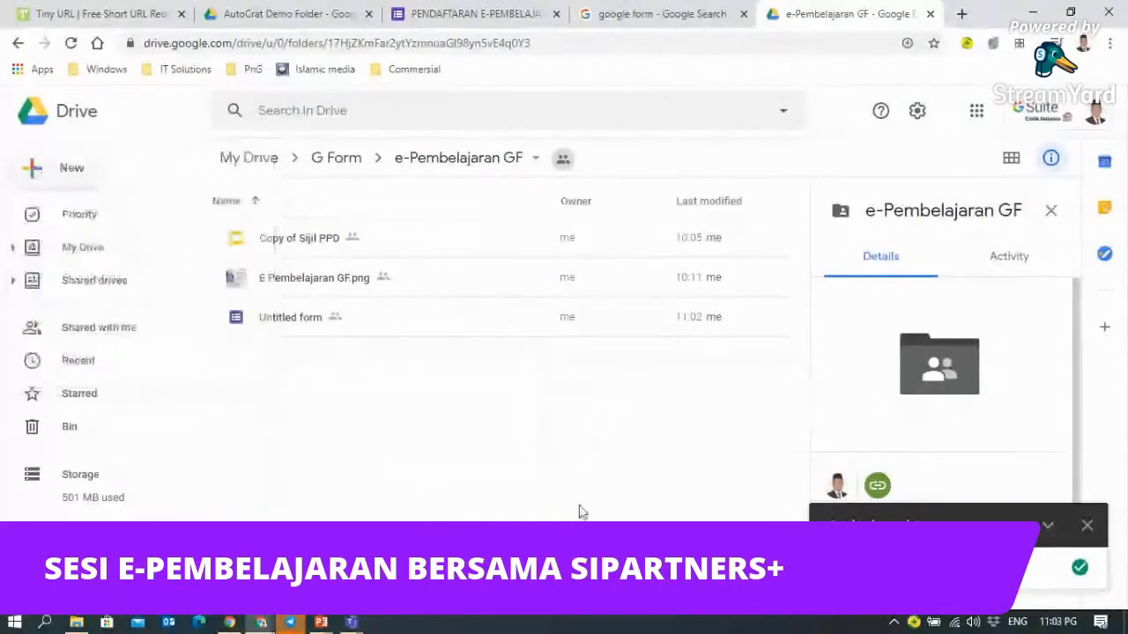
click(41, 176)
mouse_move(97, 361)
mouse_move(503, 374)
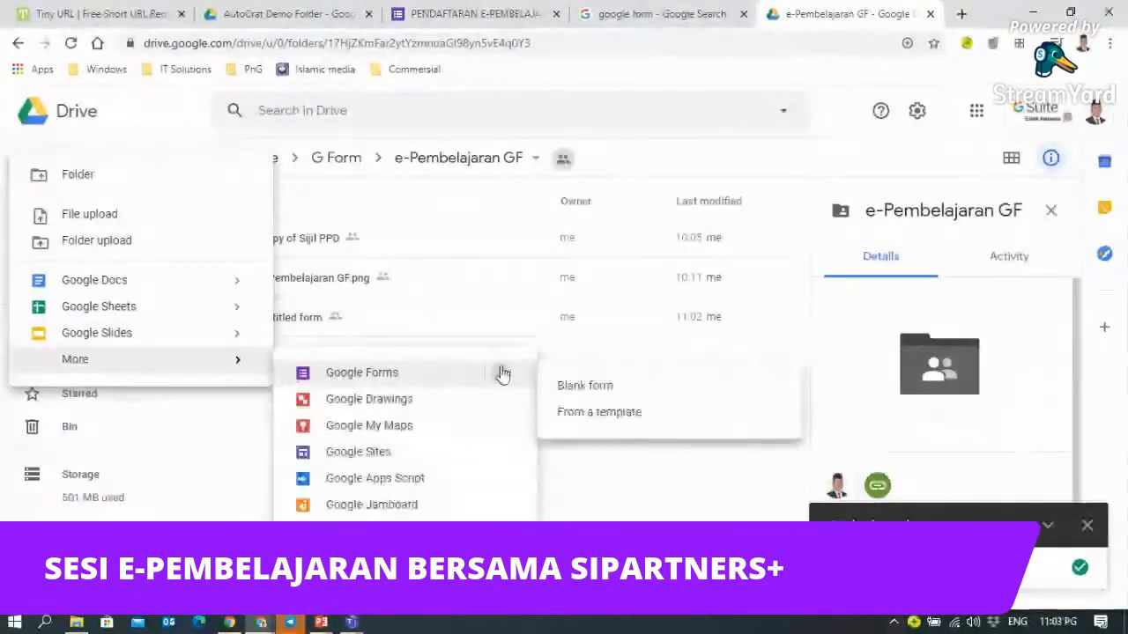
click(593, 414)
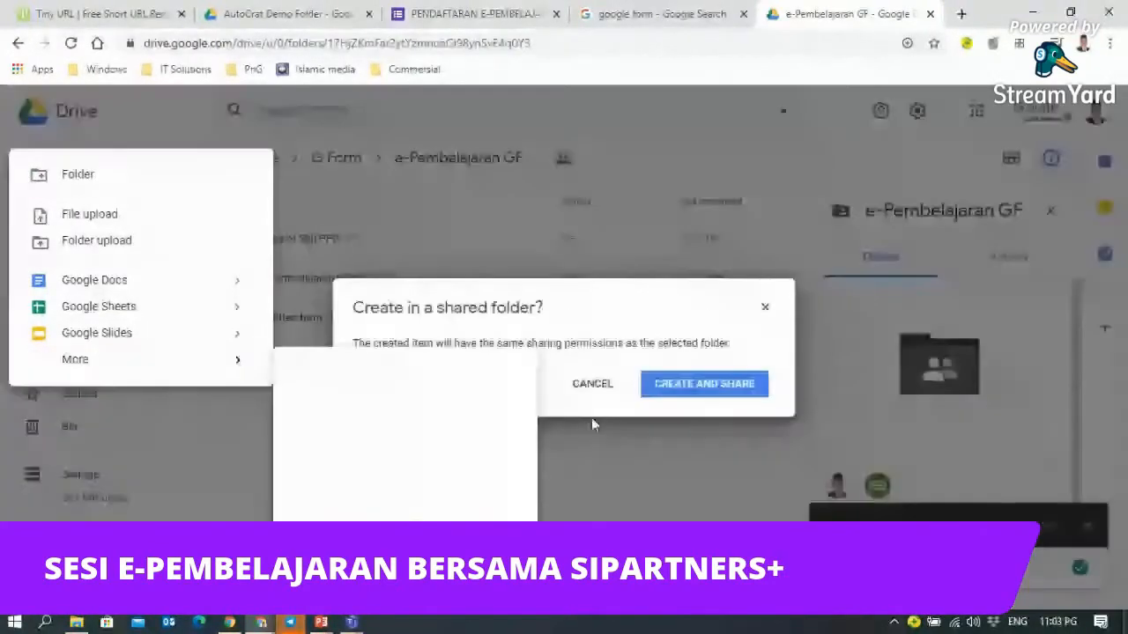
click(672, 392)
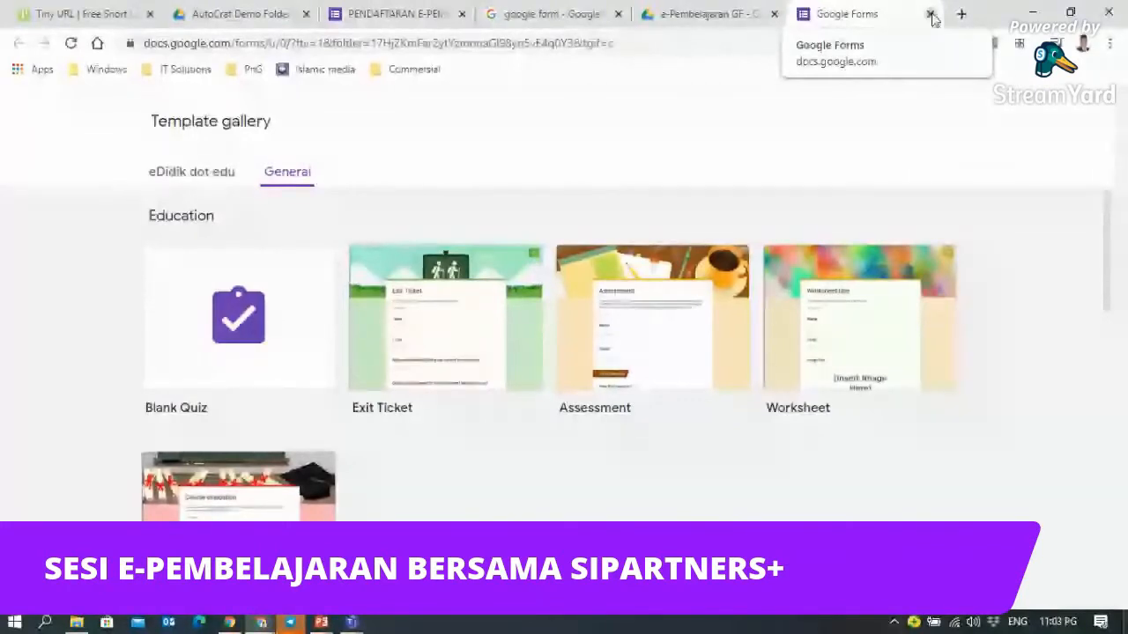
click(932, 15)
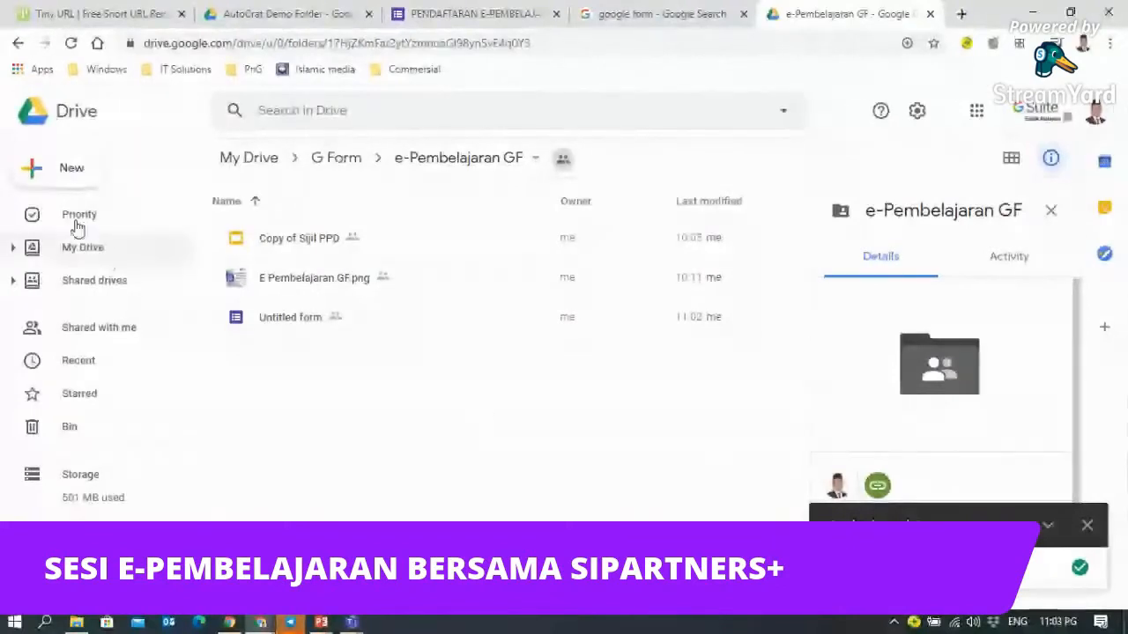
- Create a blank Google Form in the shared e-Pembelajaran GF folder and accept the folder's sharing
click(37, 178)
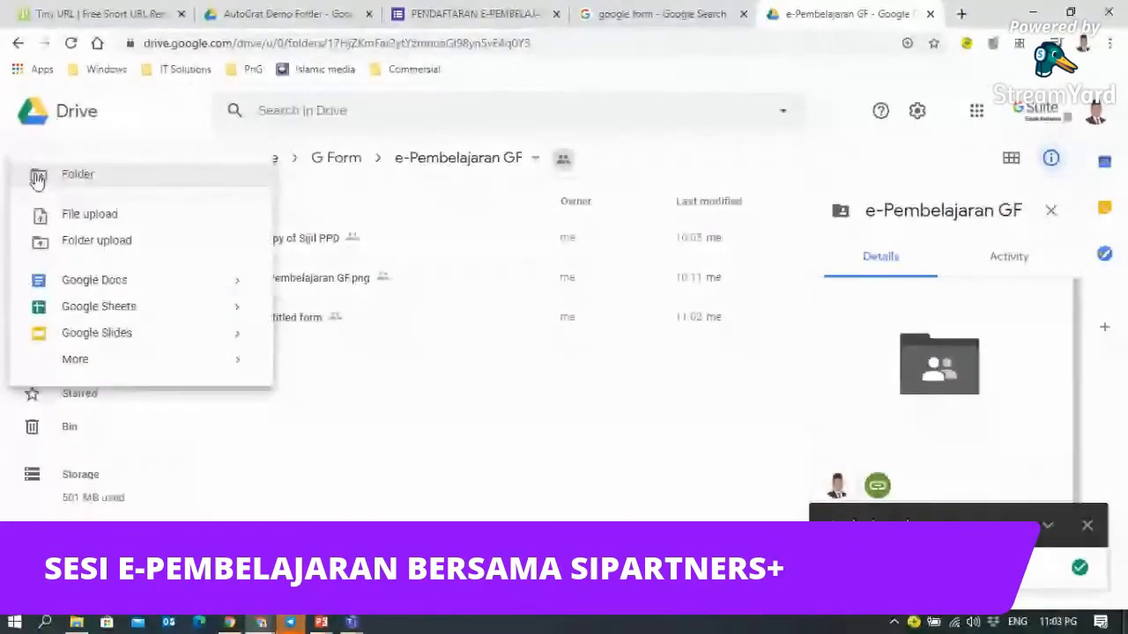
mouse_move(89, 368)
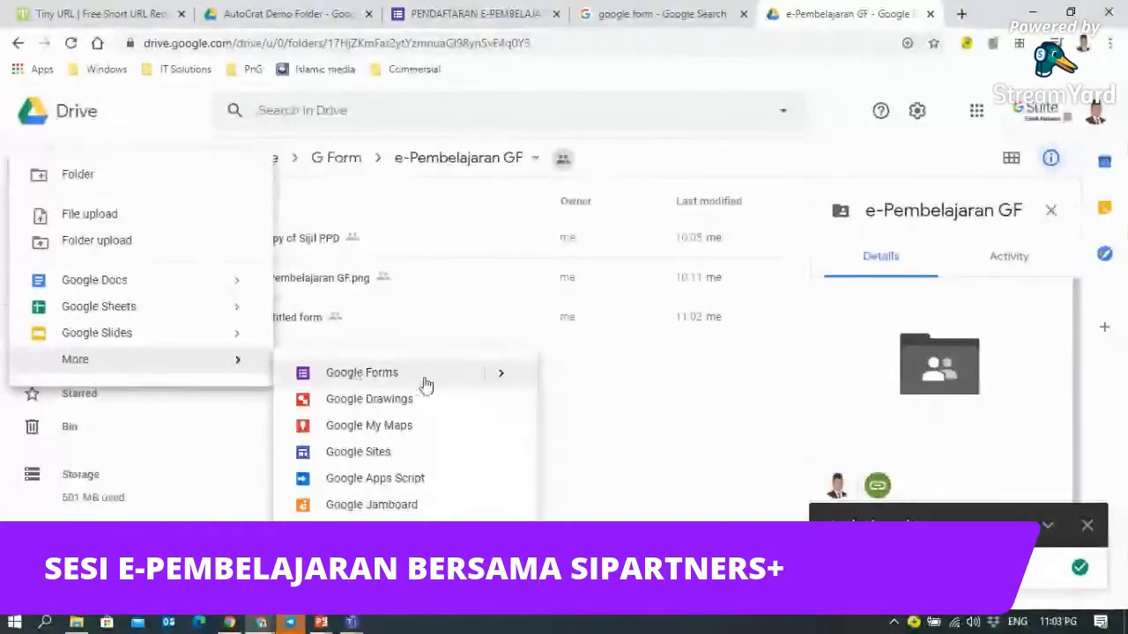
mouse_move(499, 375)
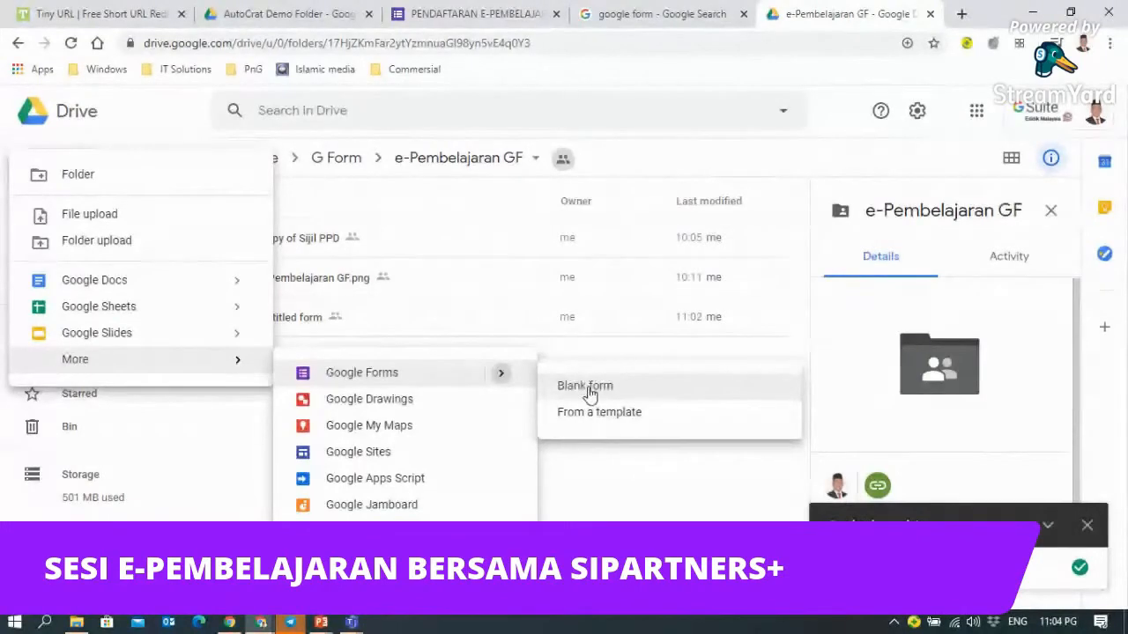
click(586, 387)
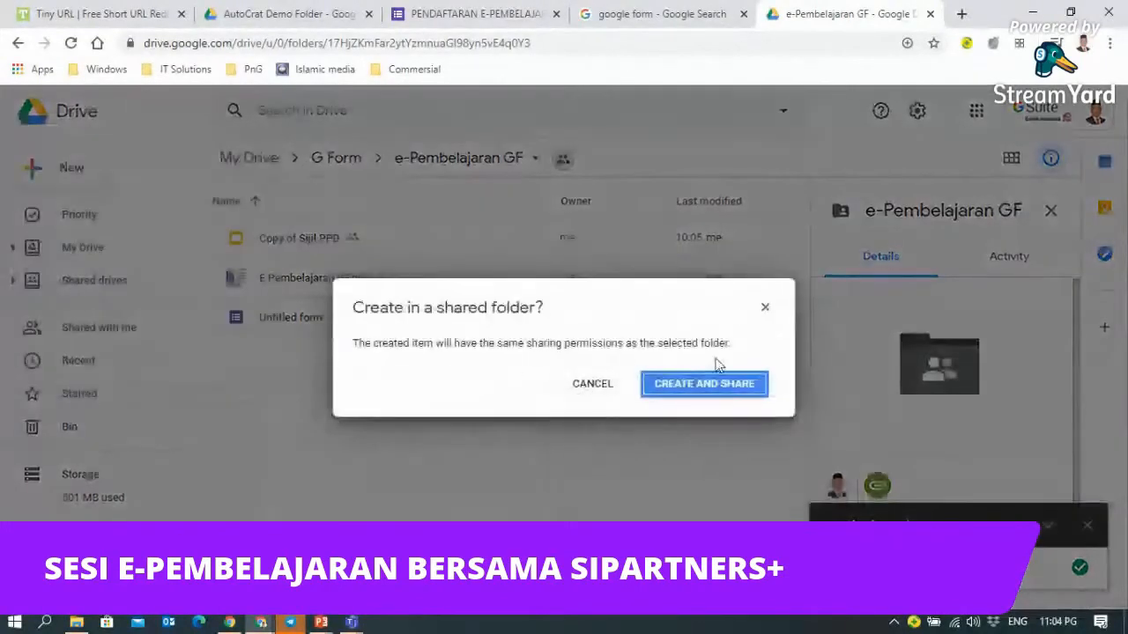
click(710, 388)
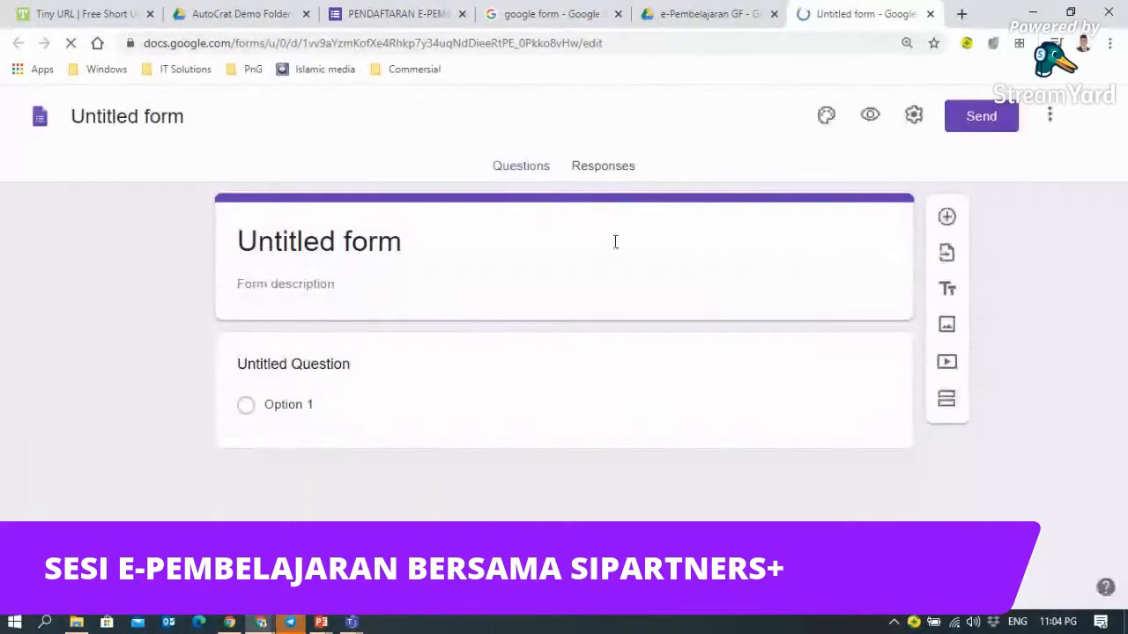
- Replace 'Untitled form' with the title 'BORANG KEHADIRAN KURSUS PGB'
click(323, 240)
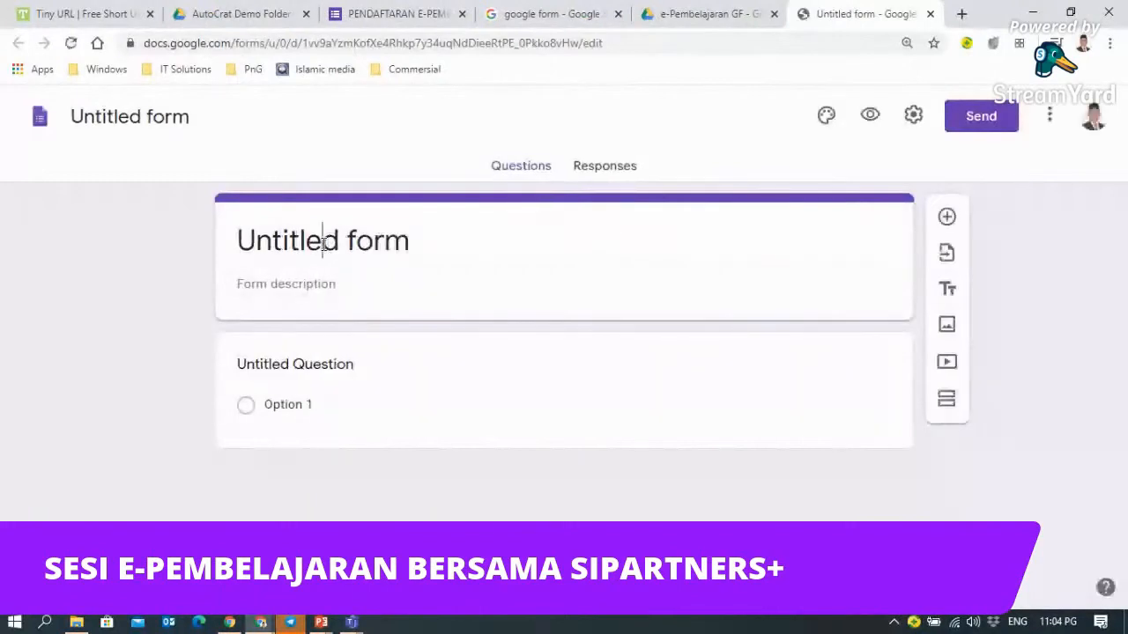
drag(241, 236, 430, 241)
text(BORANG KEHADIRAN )
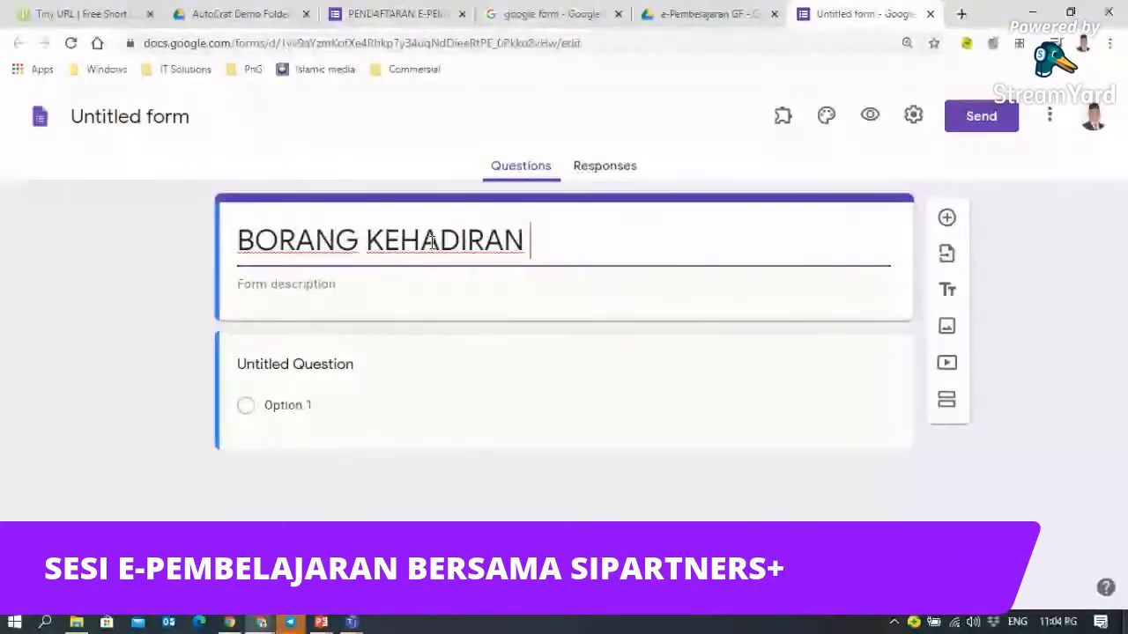
text(KURSUS P)
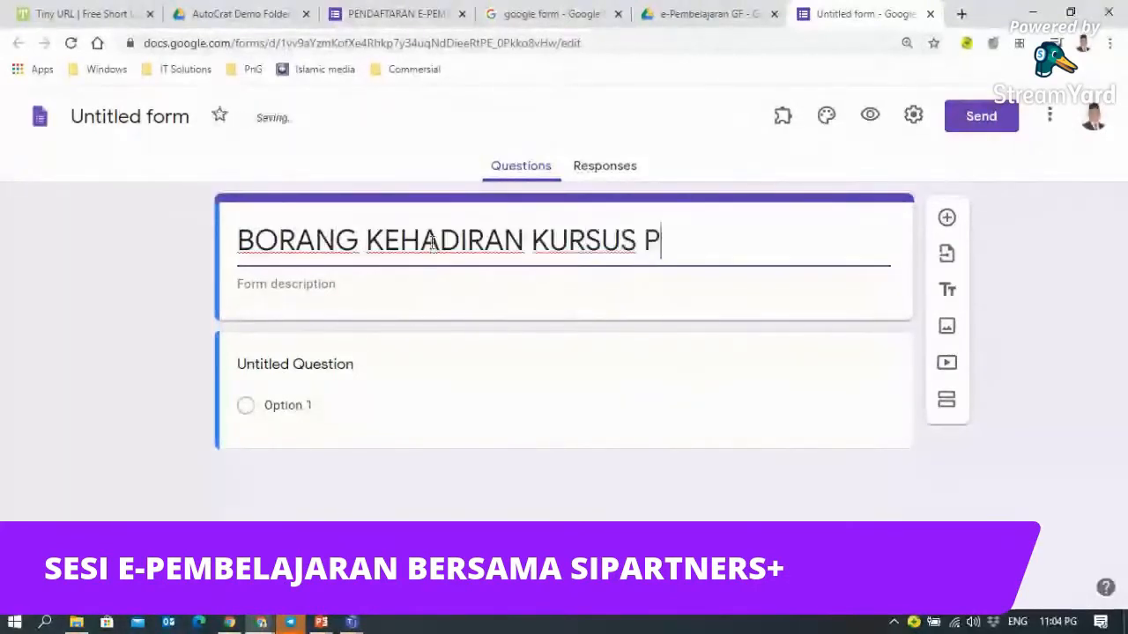
text(GB)
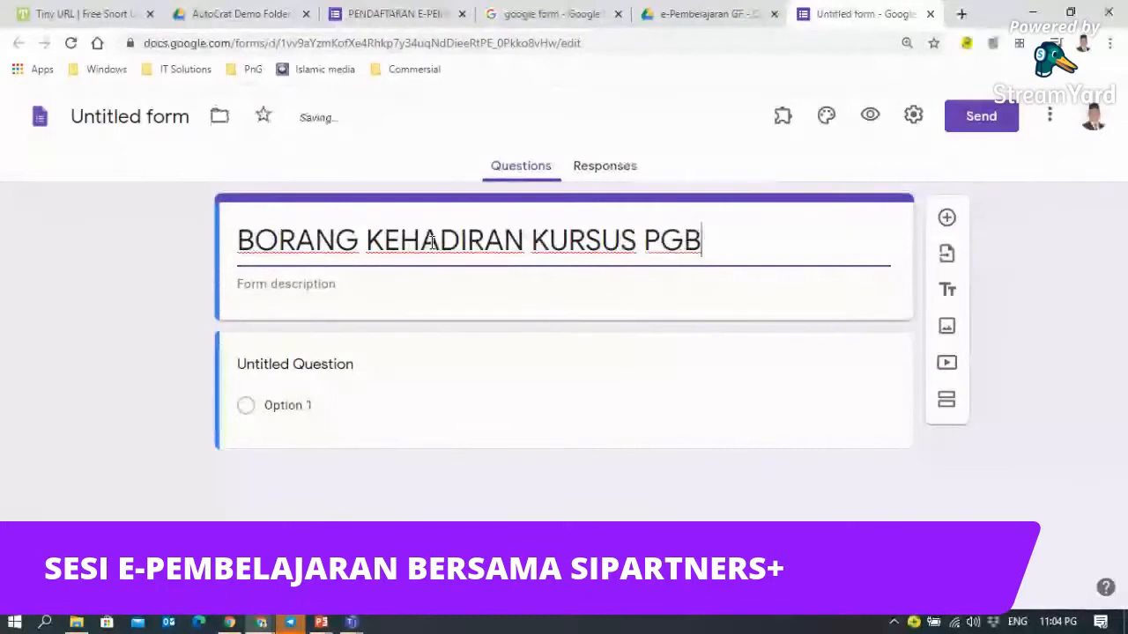
click(282, 286)
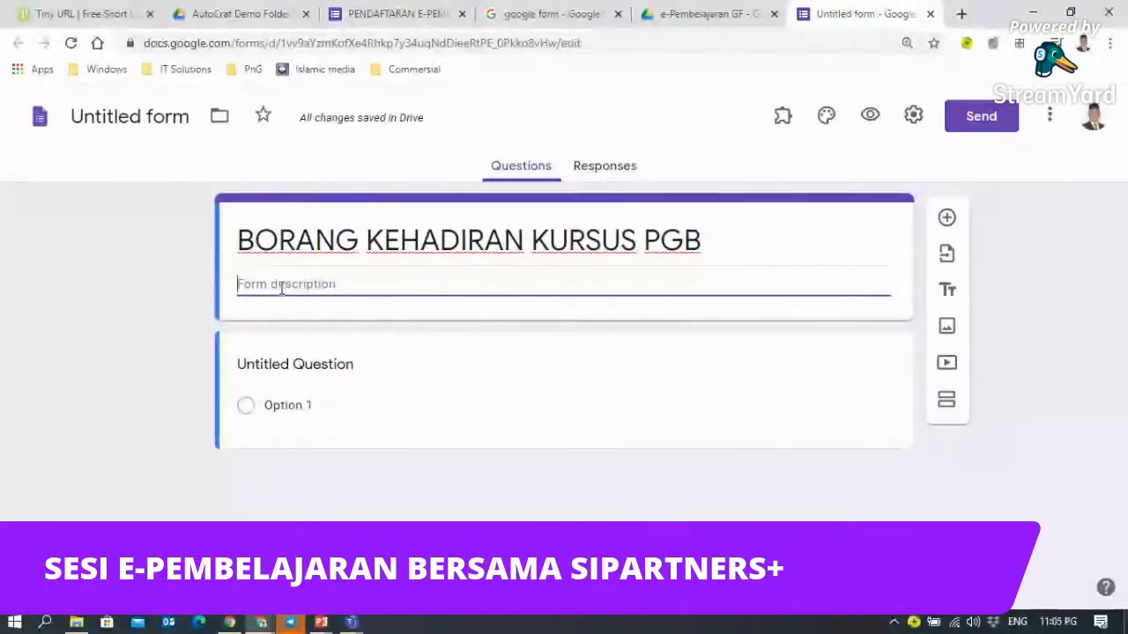
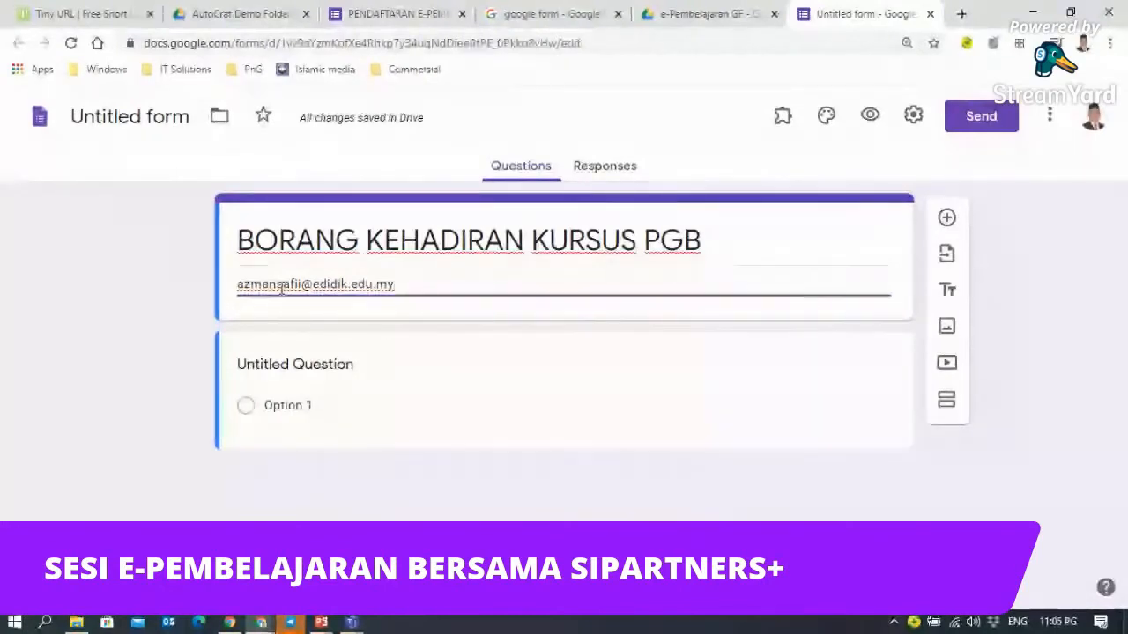
- Insert two blank lines above the e-mail address in the description
click(247, 232)
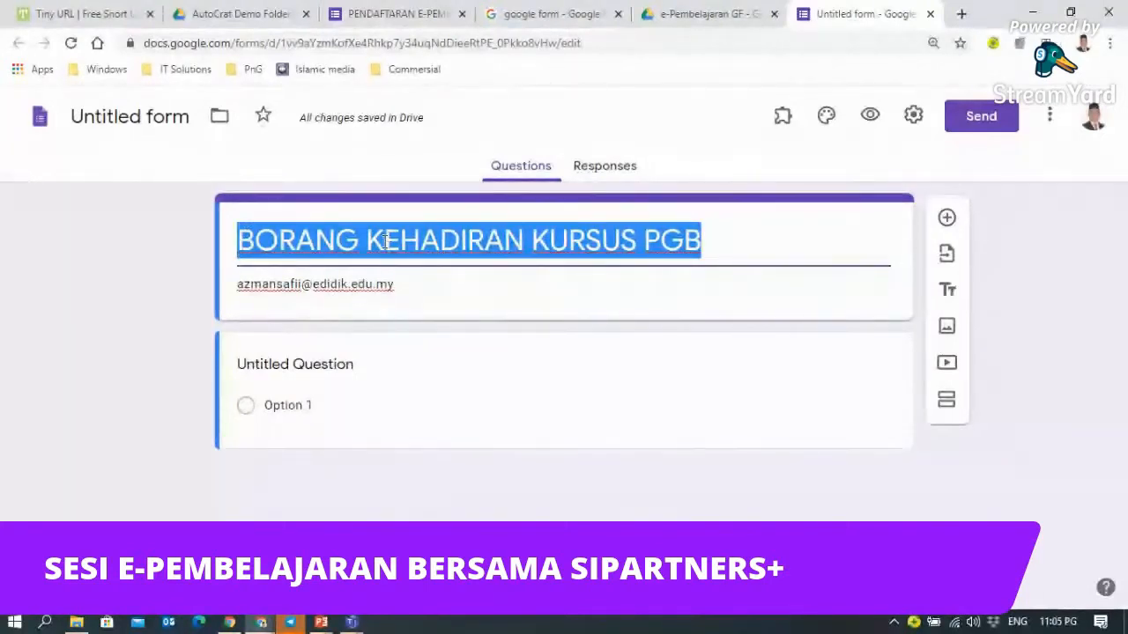
triple_click(403, 283)
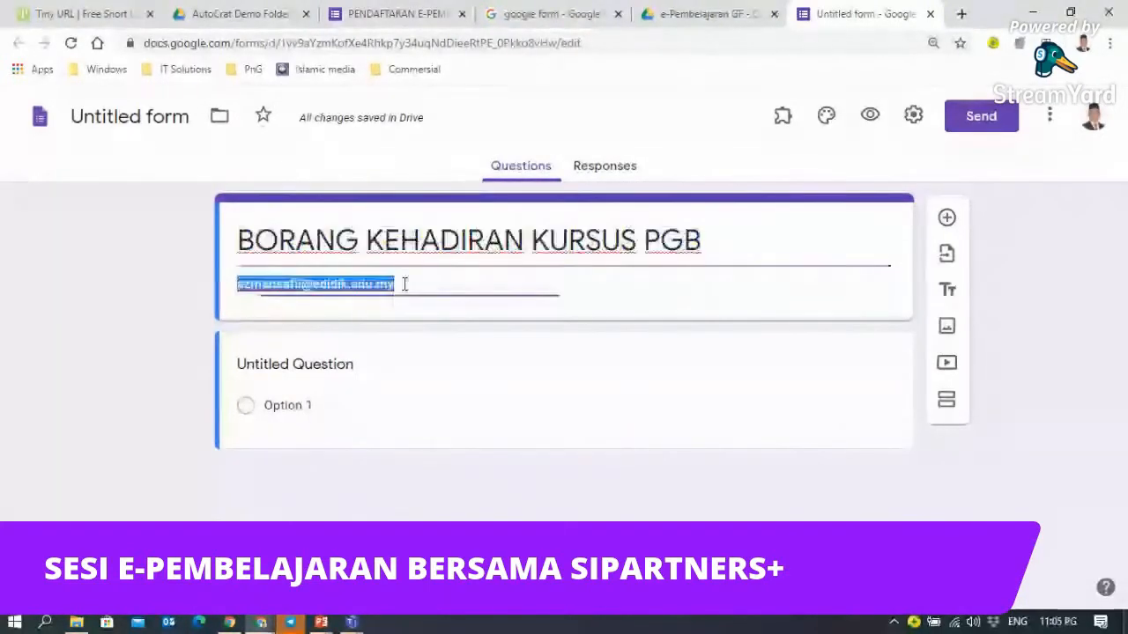
click(455, 287)
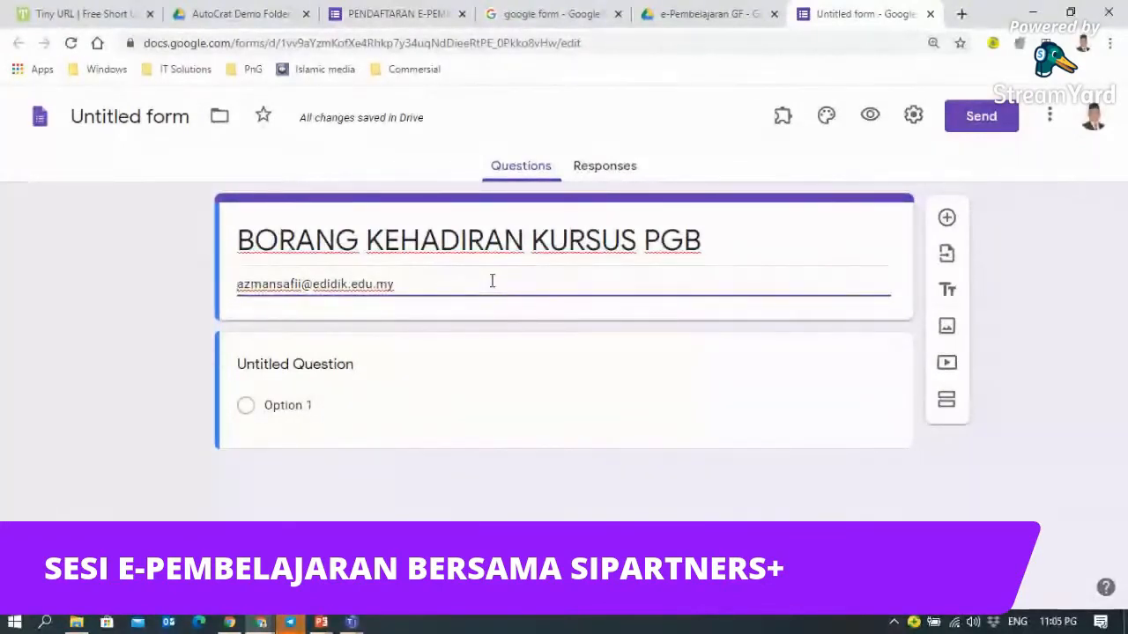
key(Return)
key(Return)
key(Return)
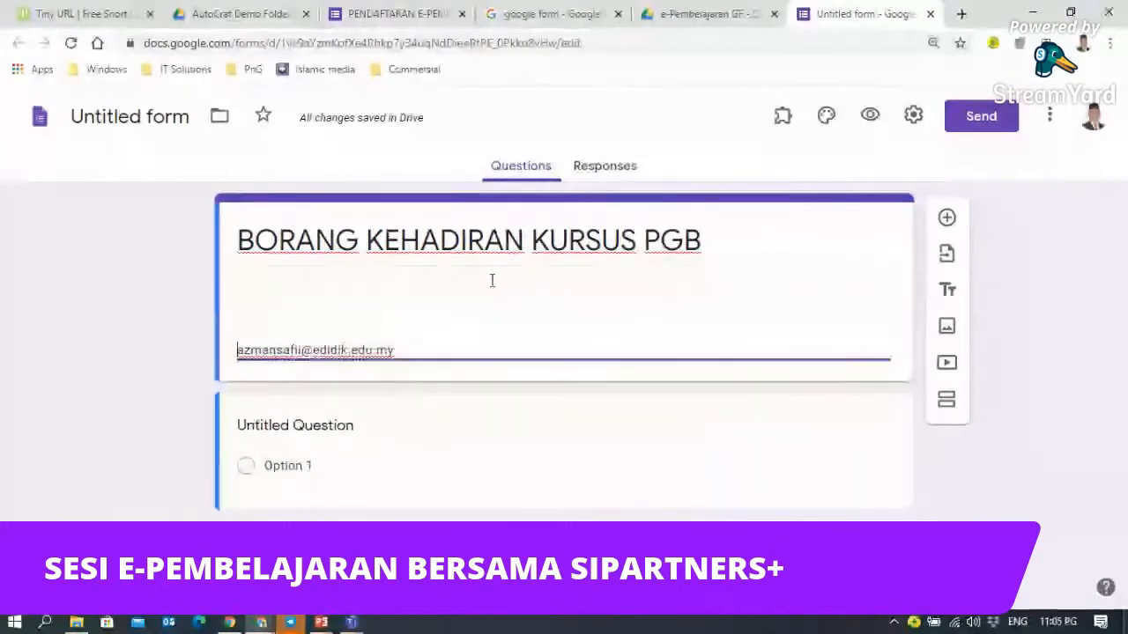
key(Return)
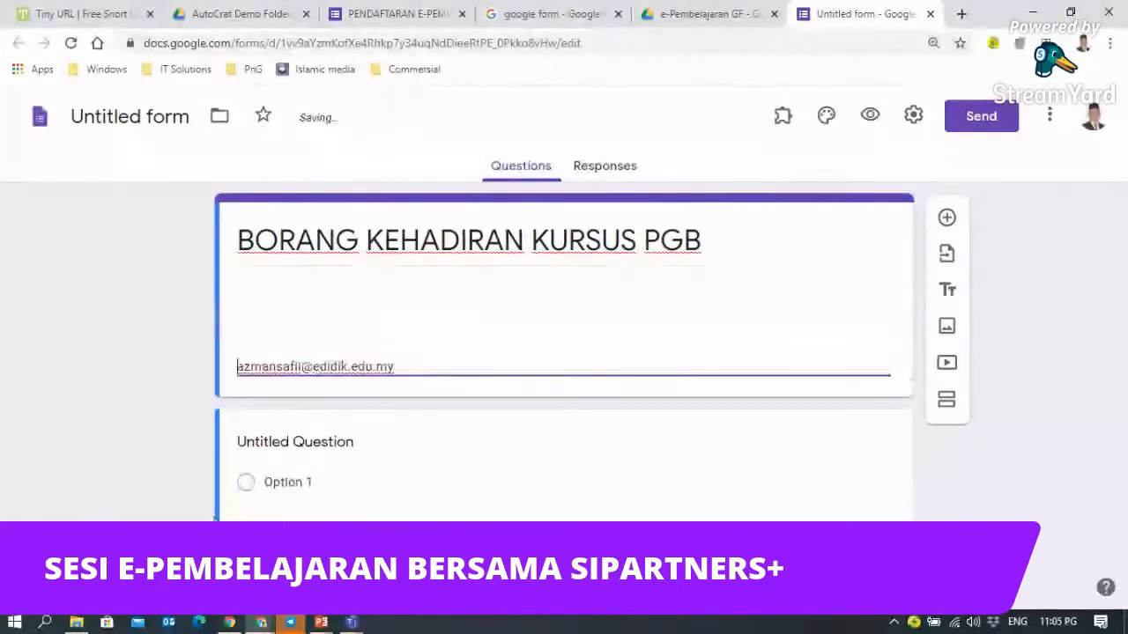
click(291, 622)
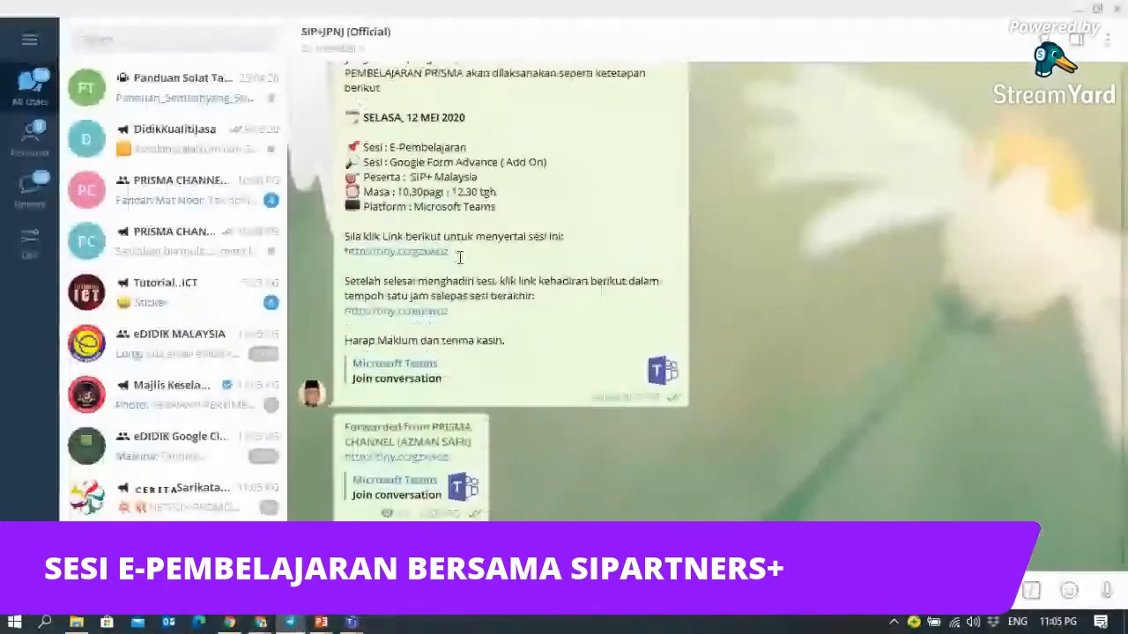
- Copy the Telegram session details from 'SELASA, 12 MEI 2020' to 'Platform : Microsoft Teams' and return to the form
scroll(459, 257, up, 2)
drag(348, 216, 512, 304)
right_click(445, 291)
mouse_move(355, 626)
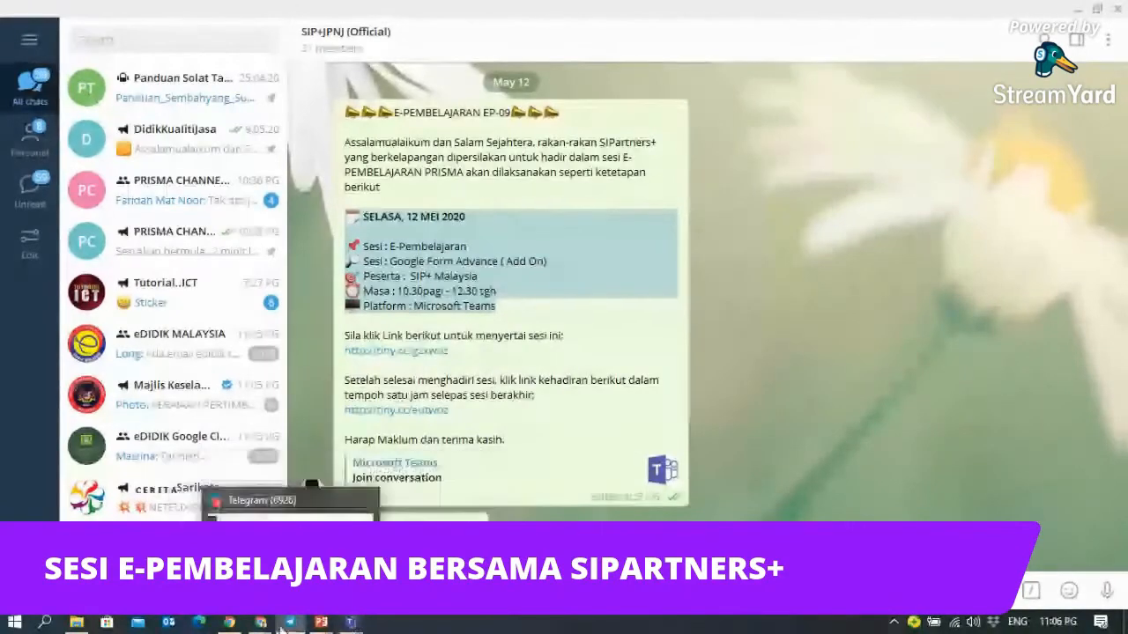
mouse_move(260, 623)
click(265, 509)
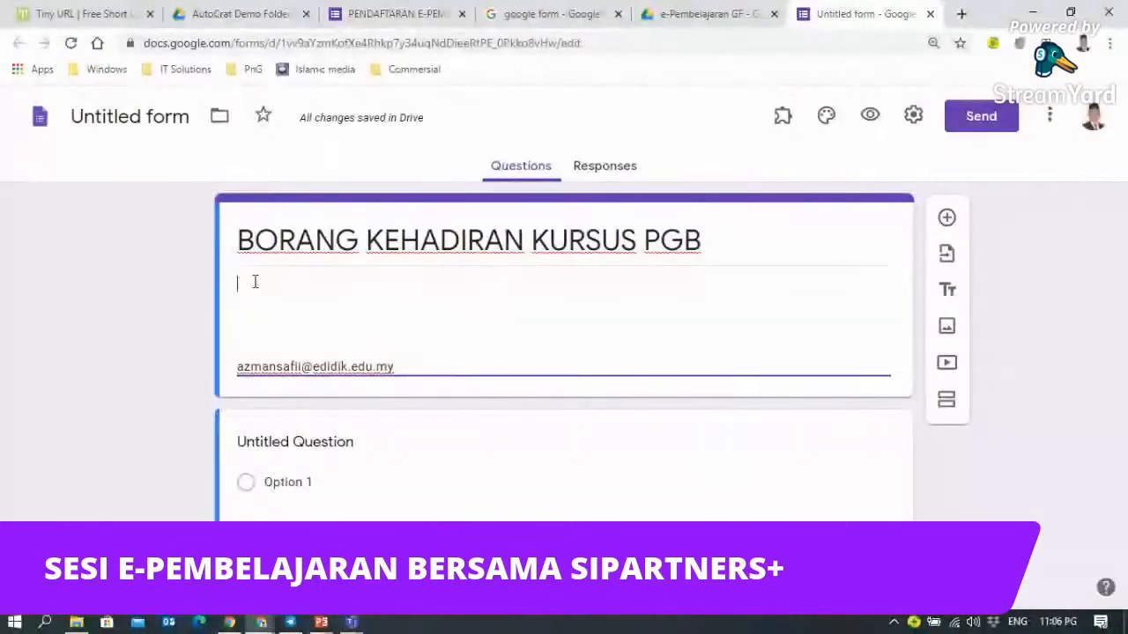
- Paste the session details into the description and delete the extra blank lines before the e-mail
text(🗓 SELASA, 12 MEI 2020  📌 Sesi : E-Pembelajaran 🔎 Sesi : Google Form Advance ( Add On) 🎯 Peserta : SIP+ Malaysia ⏰ Masa : 10.30pagi - 12.30 tgh 💻 Platform : Microsoft Teams)
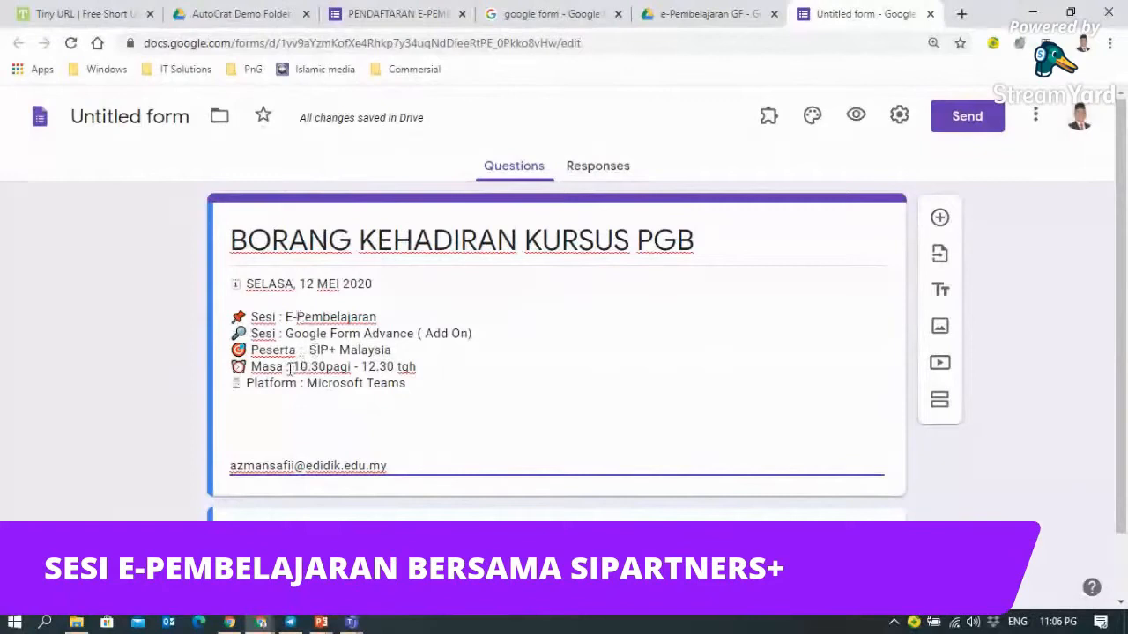
click(254, 414)
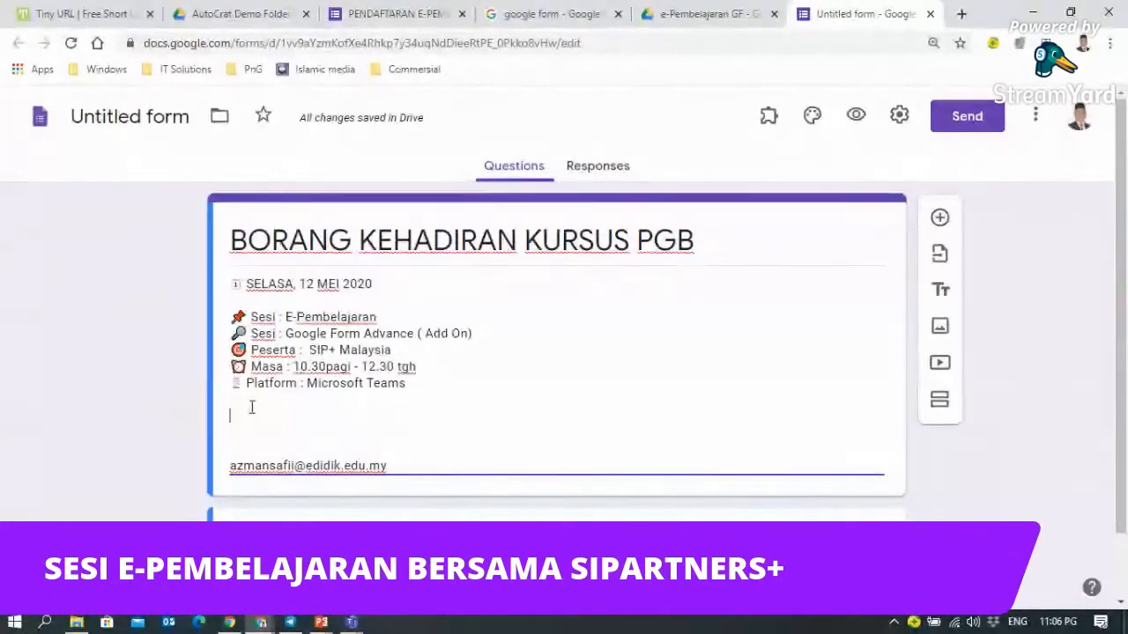
key(Delete)
key(Delete)
key(Delete)
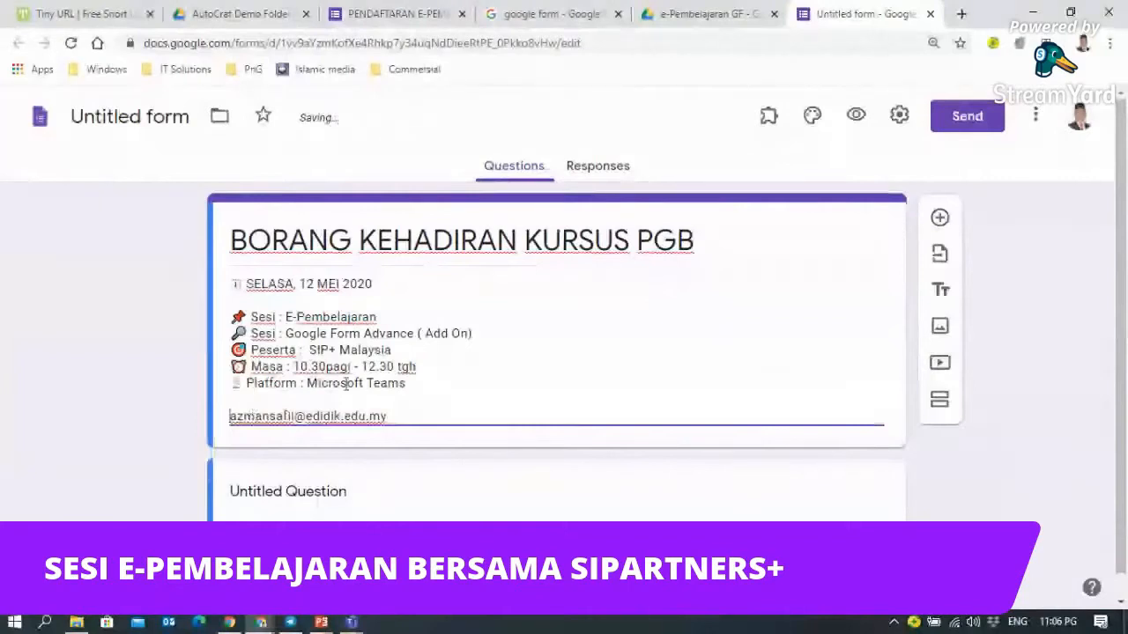
scroll(483, 429, down, 1)
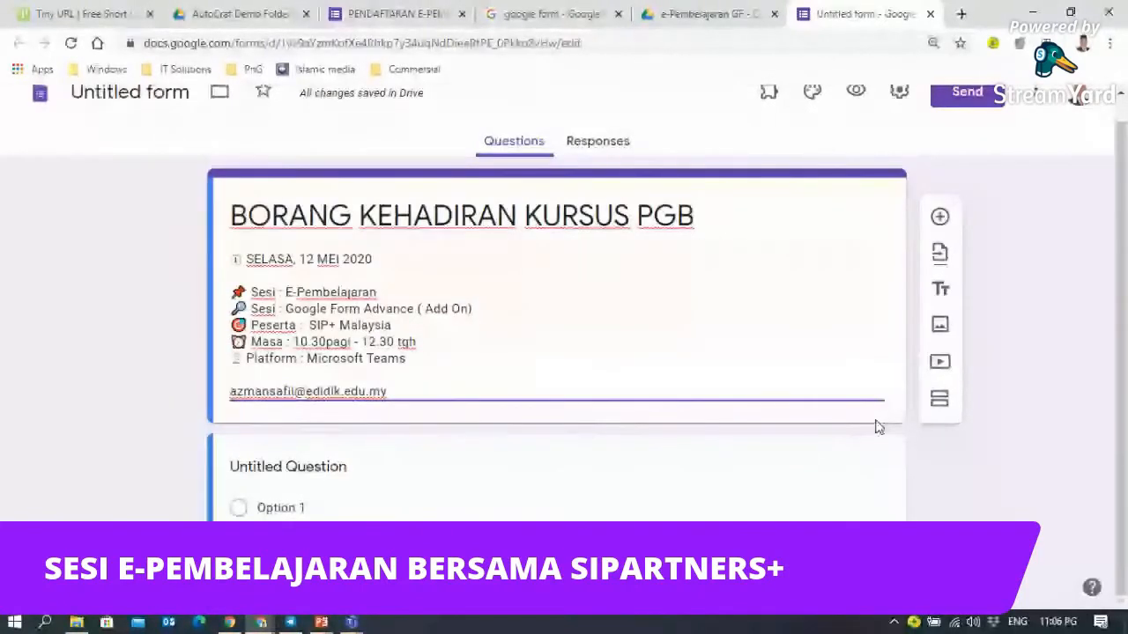
scroll(876, 428, up, 1)
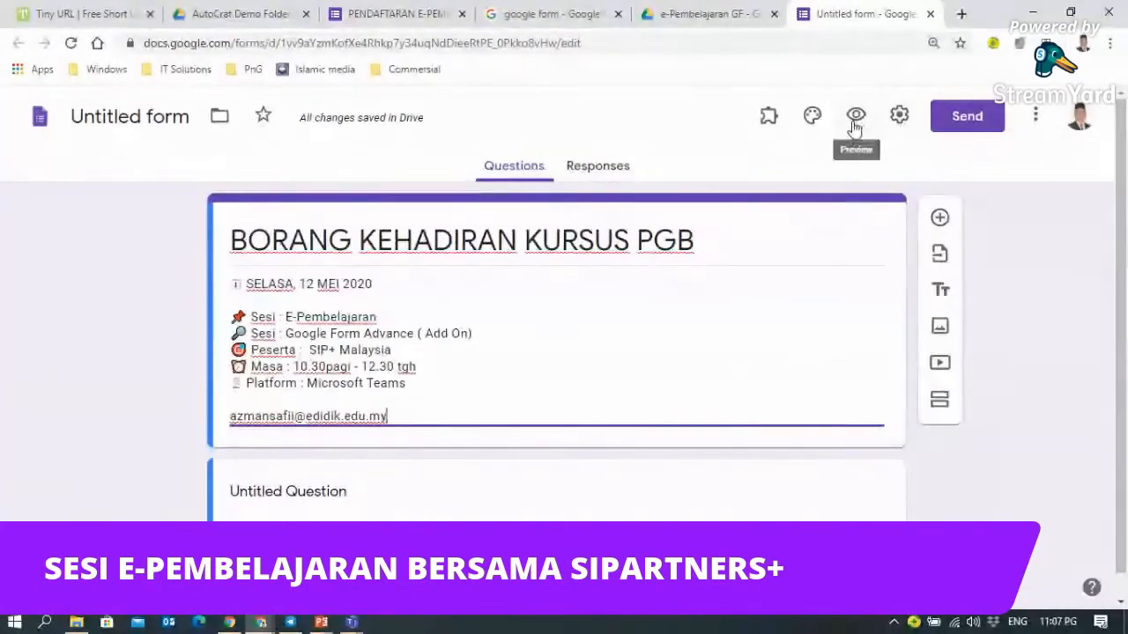
- In Settings, turn on Collect email addresses and set Response receipts to Always
click(899, 116)
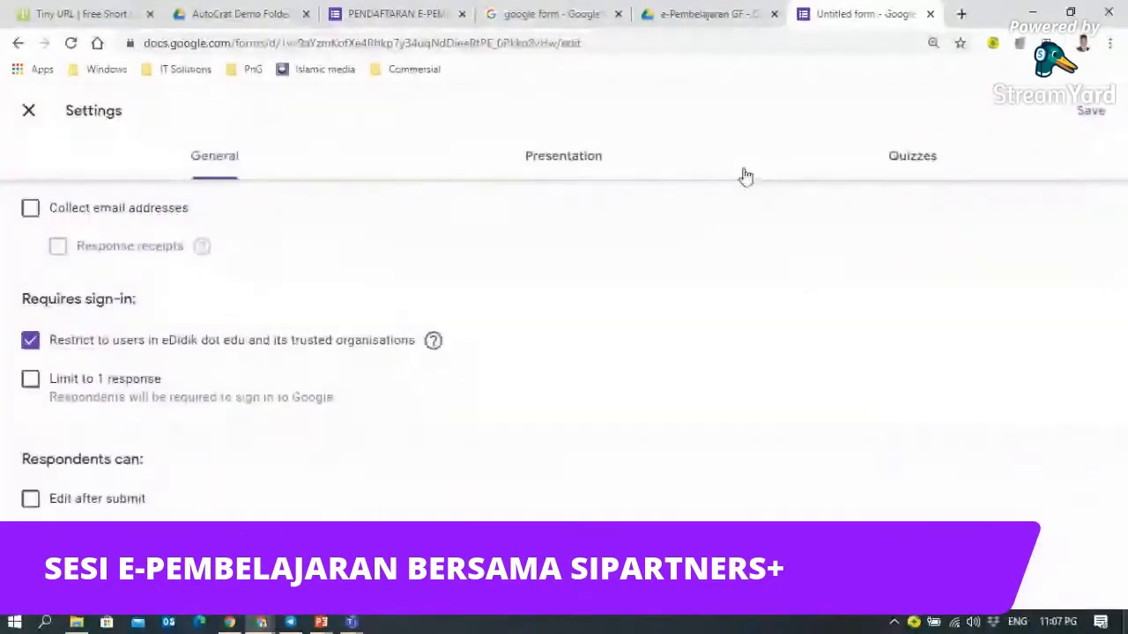
click(29, 214)
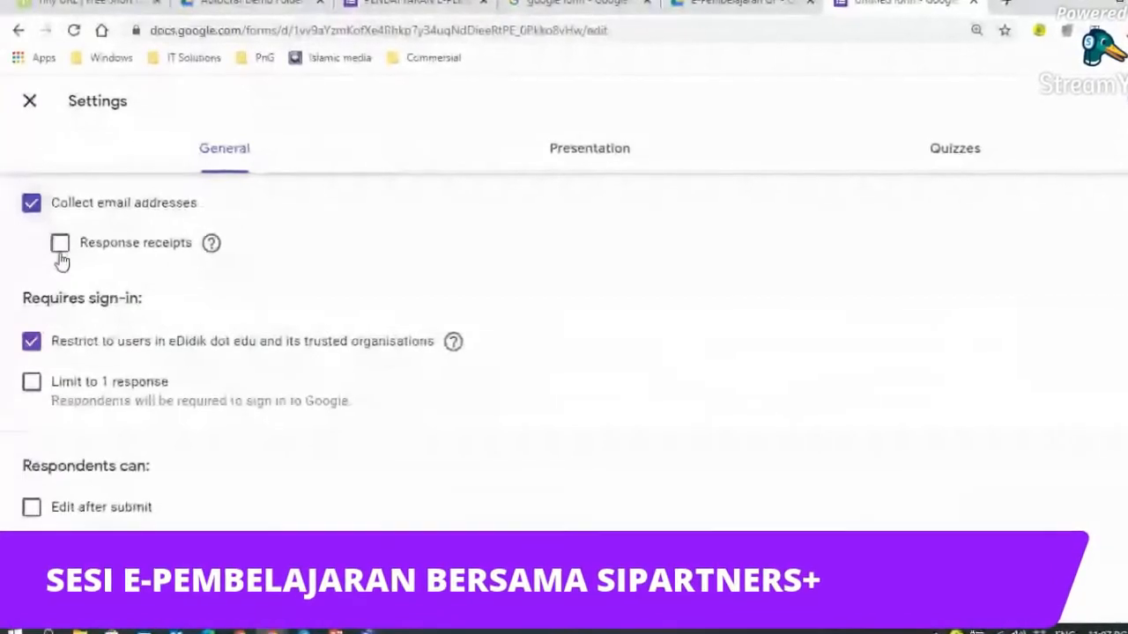
mouse_move(212, 247)
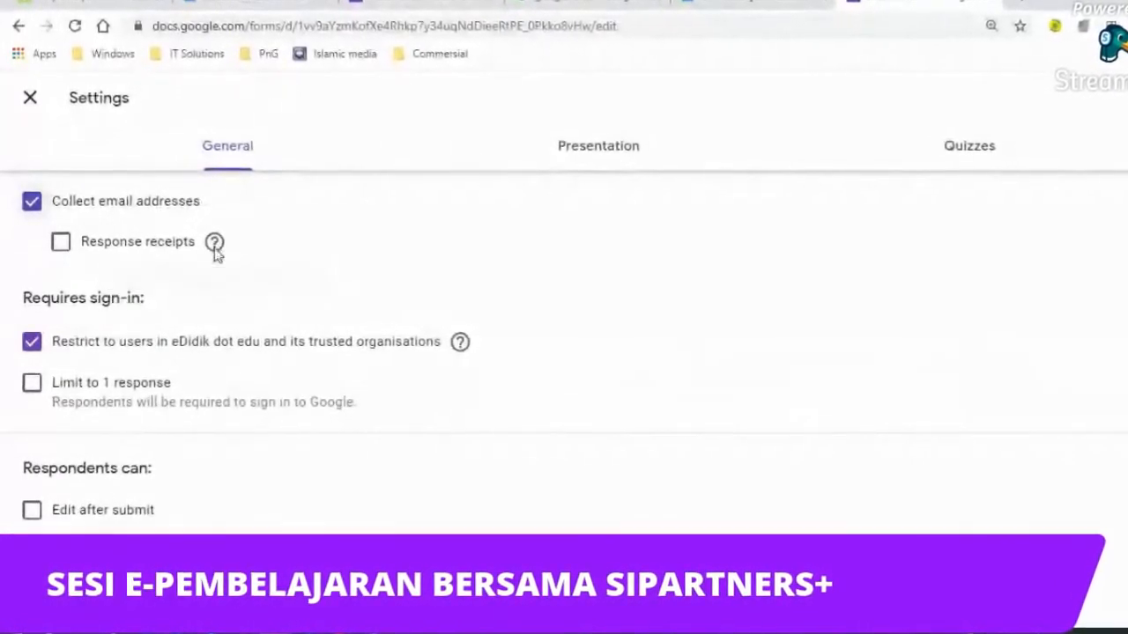
mouse_move(216, 248)
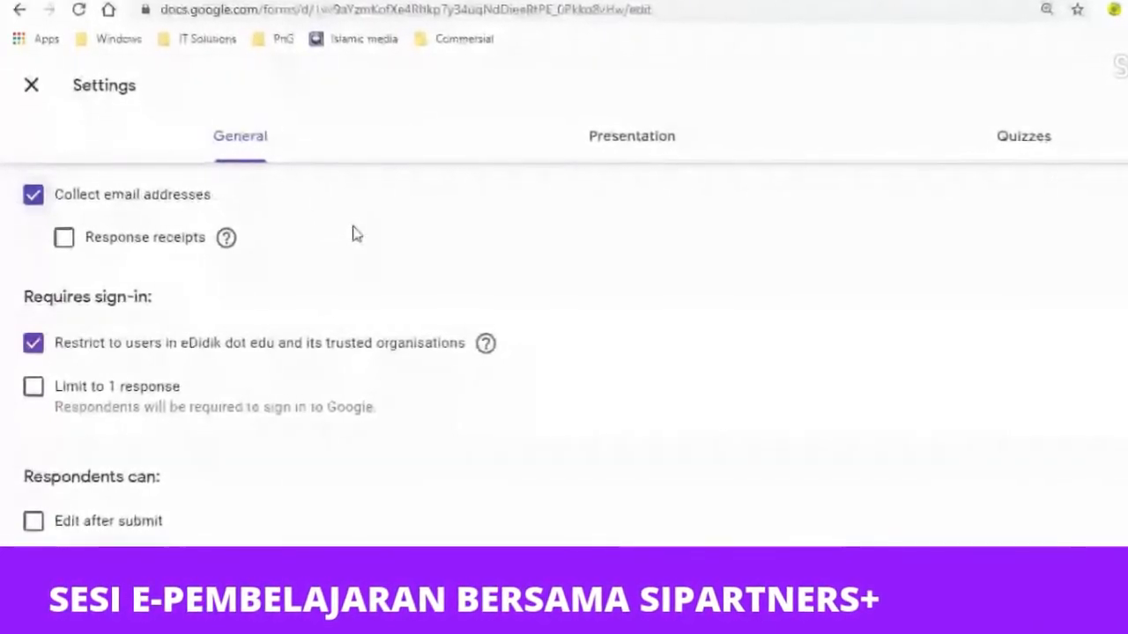
click(65, 240)
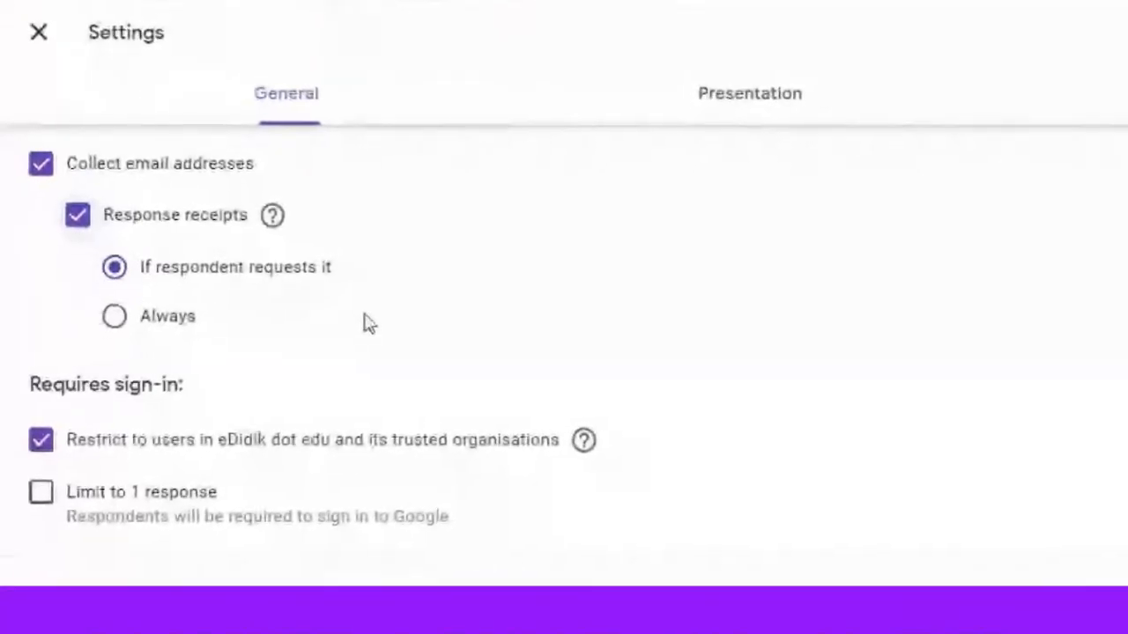
click(115, 319)
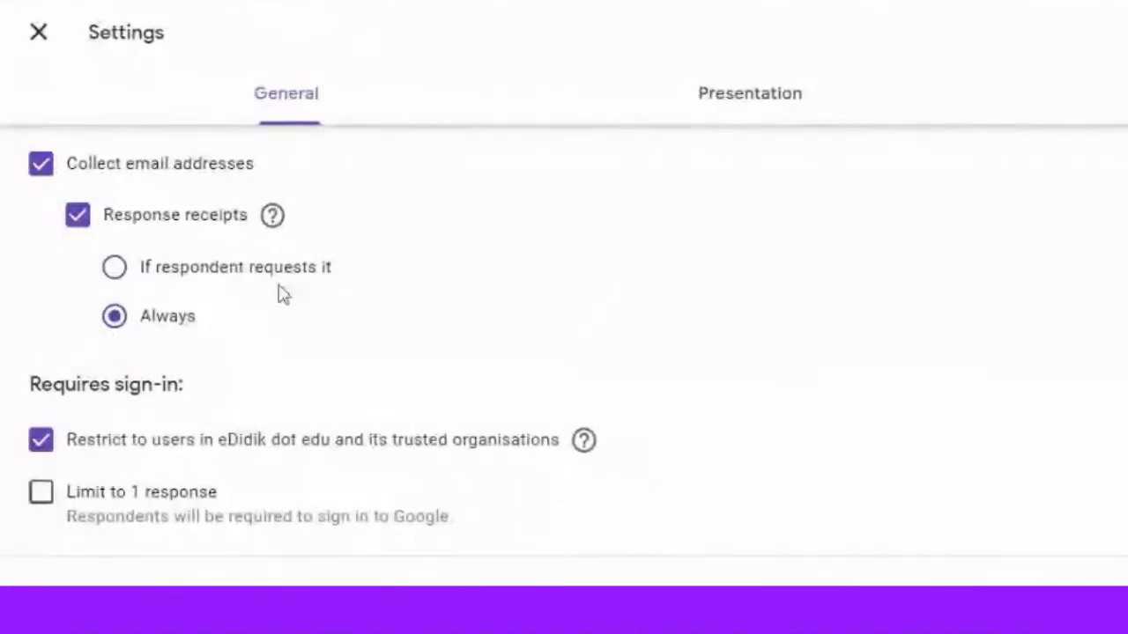
scroll(370, 295, down, 1)
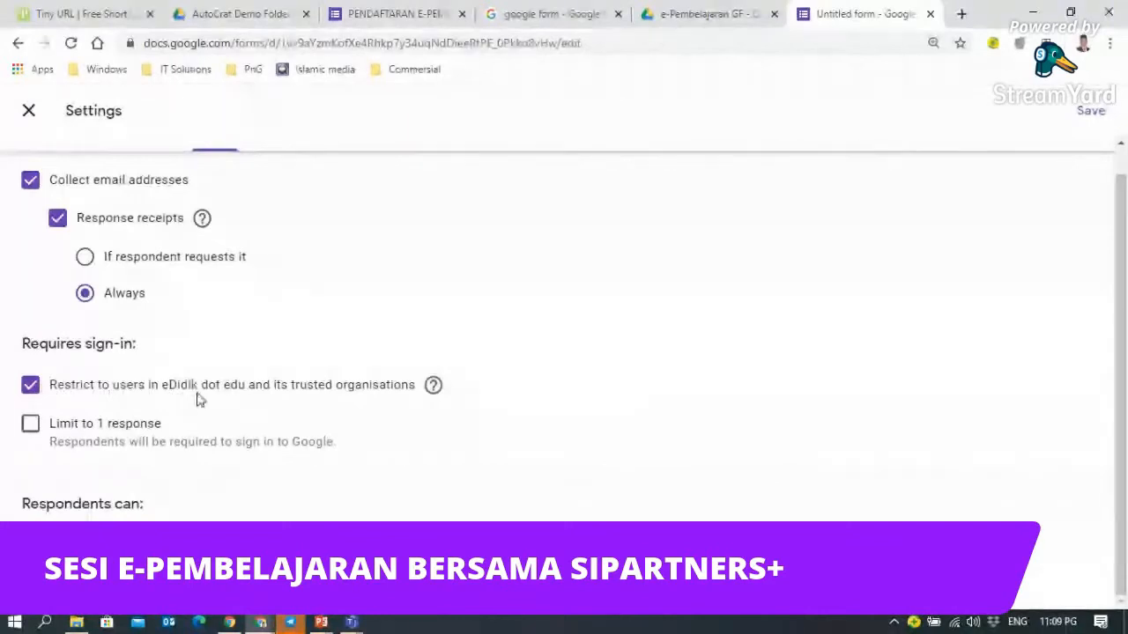
- Remove the eDidik dot edu respondent restriction, leaving Limit to 1 response off
click(29, 393)
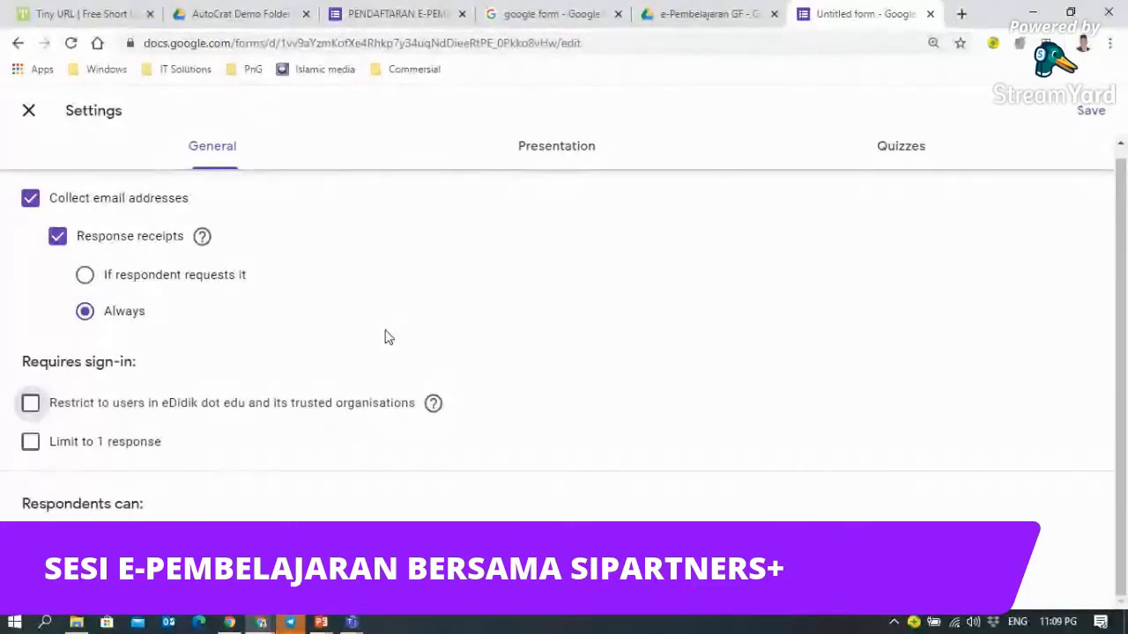
click(31, 445)
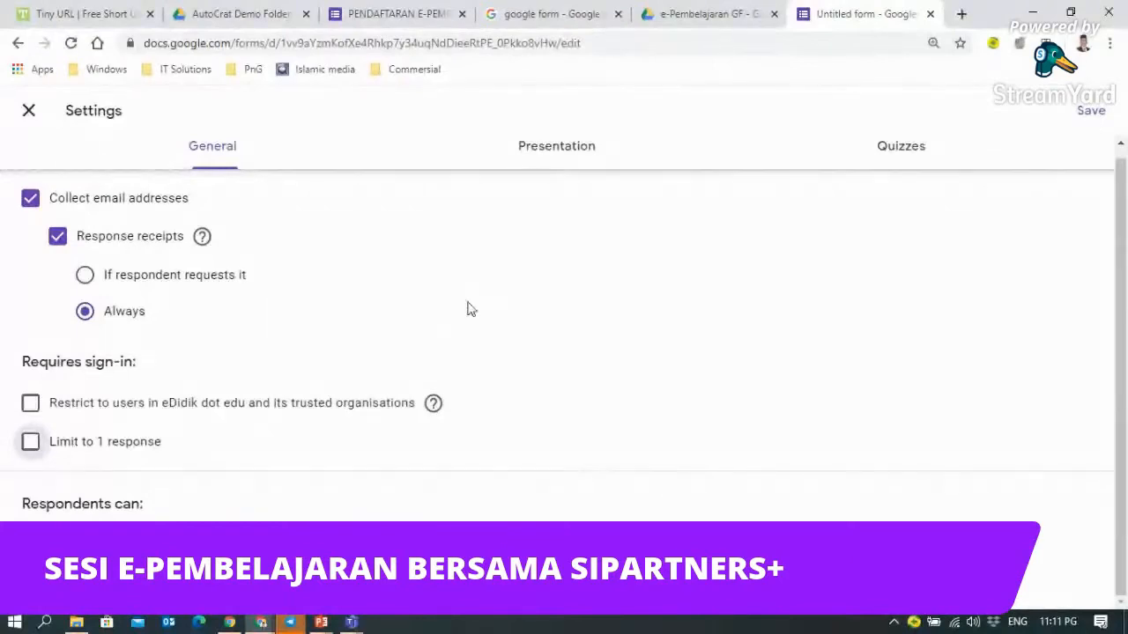
scroll(459, 306, up, 1)
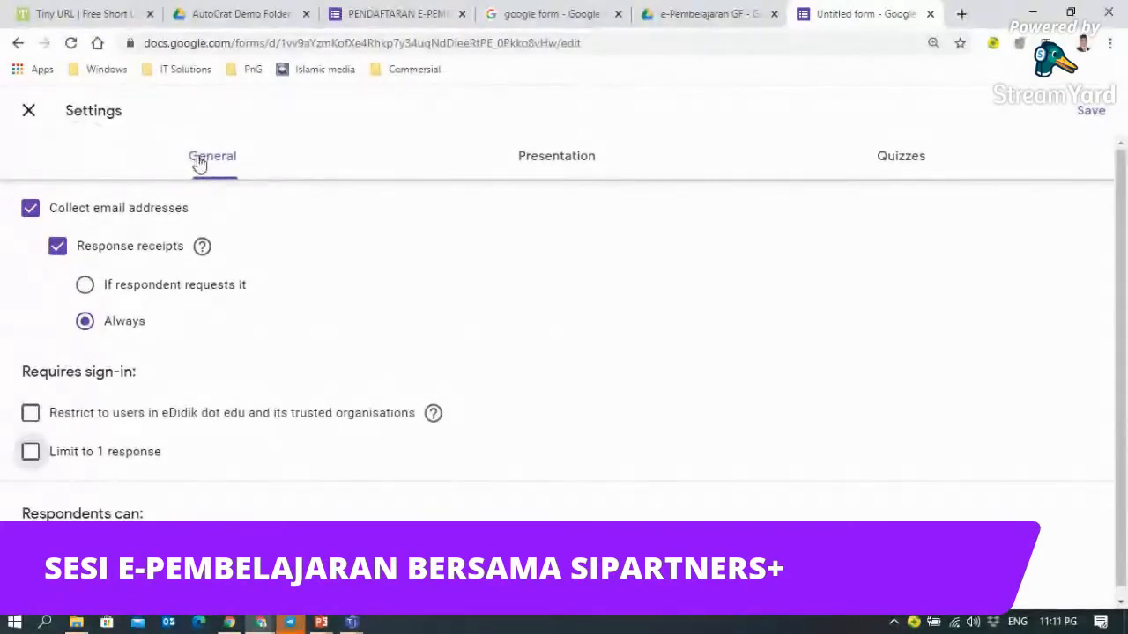
- Review the Presentation and Quizzes settings, then save so the form starts with a required Email address question
click(545, 162)
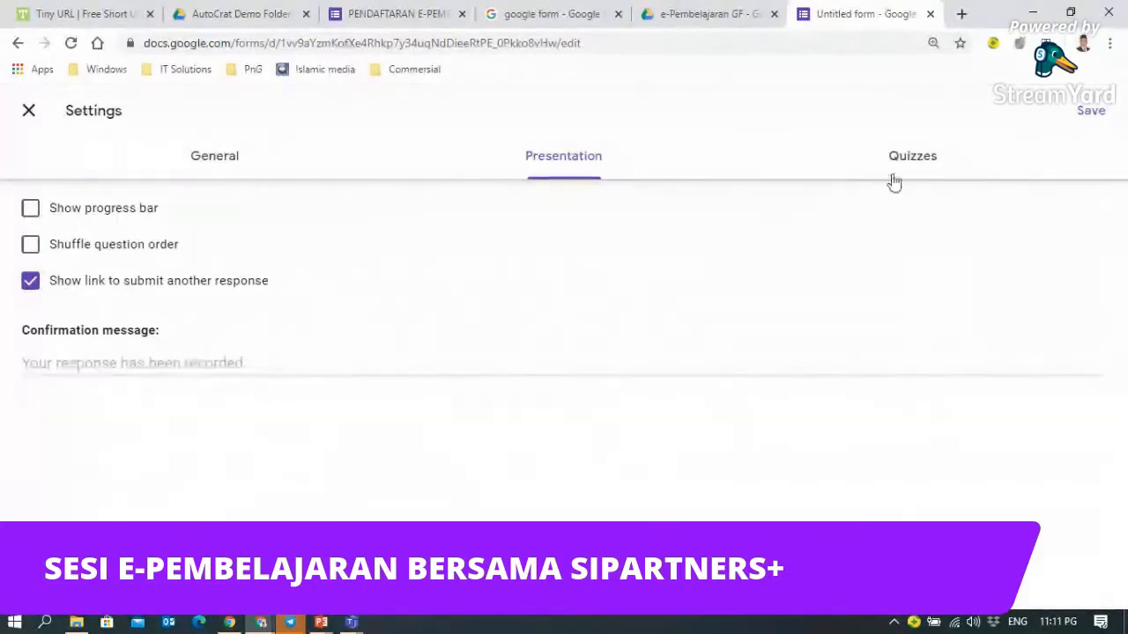
click(921, 167)
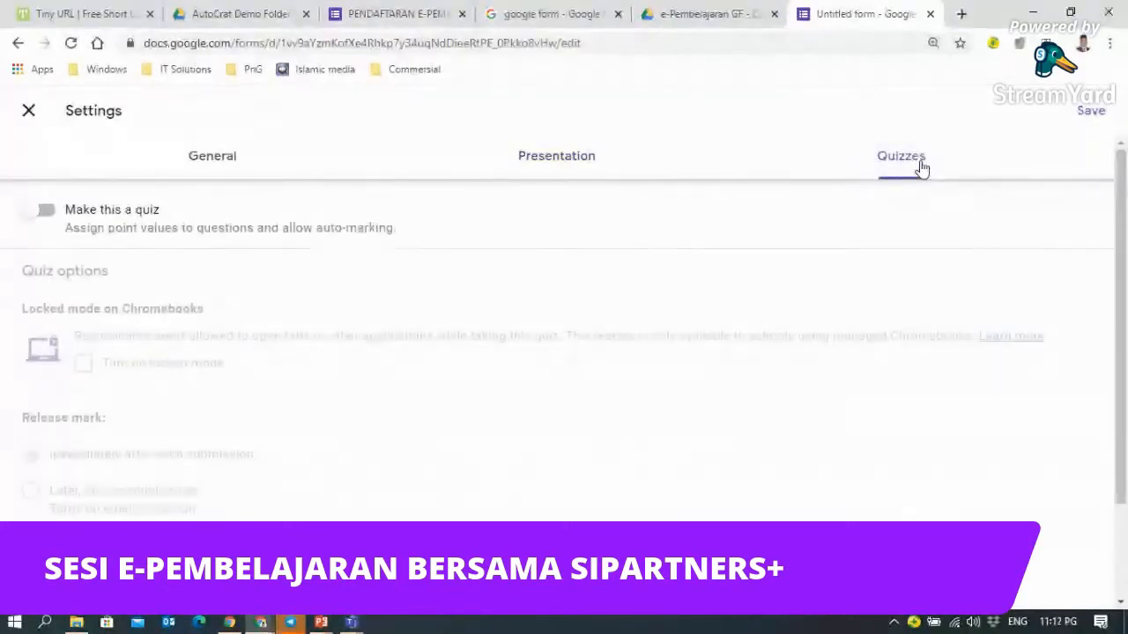
click(546, 167)
click(215, 163)
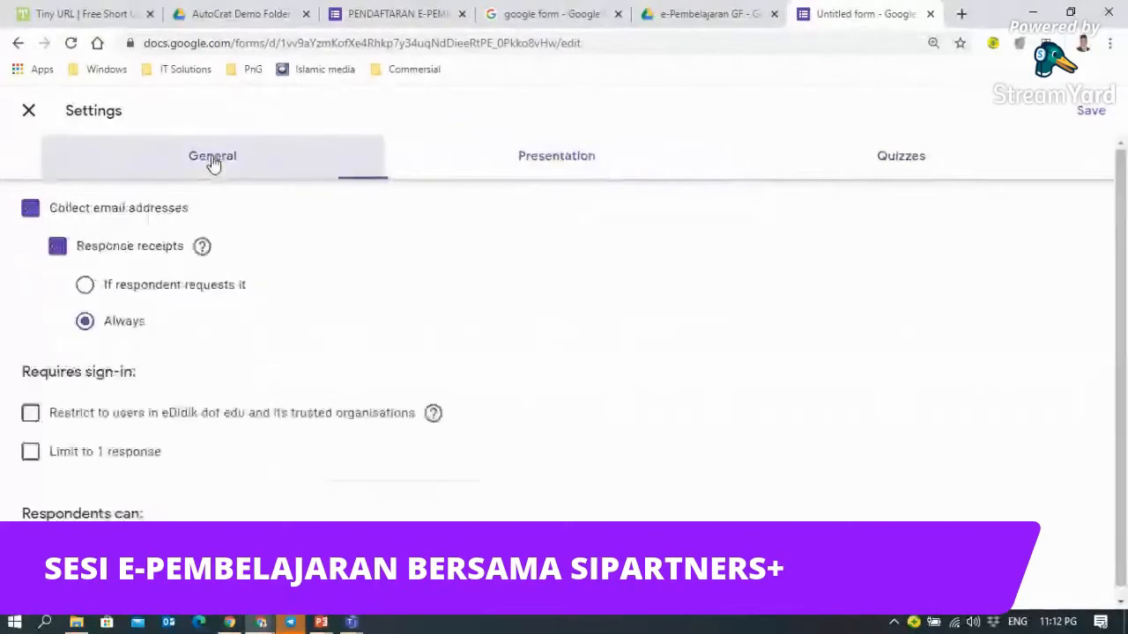
click(550, 165)
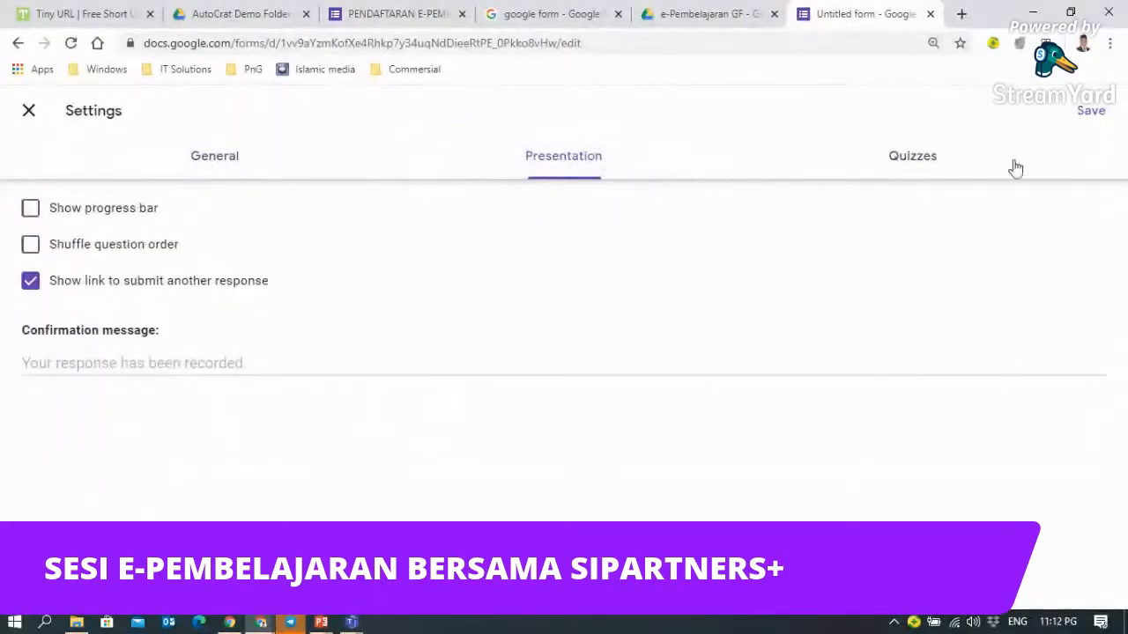
click(1093, 112)
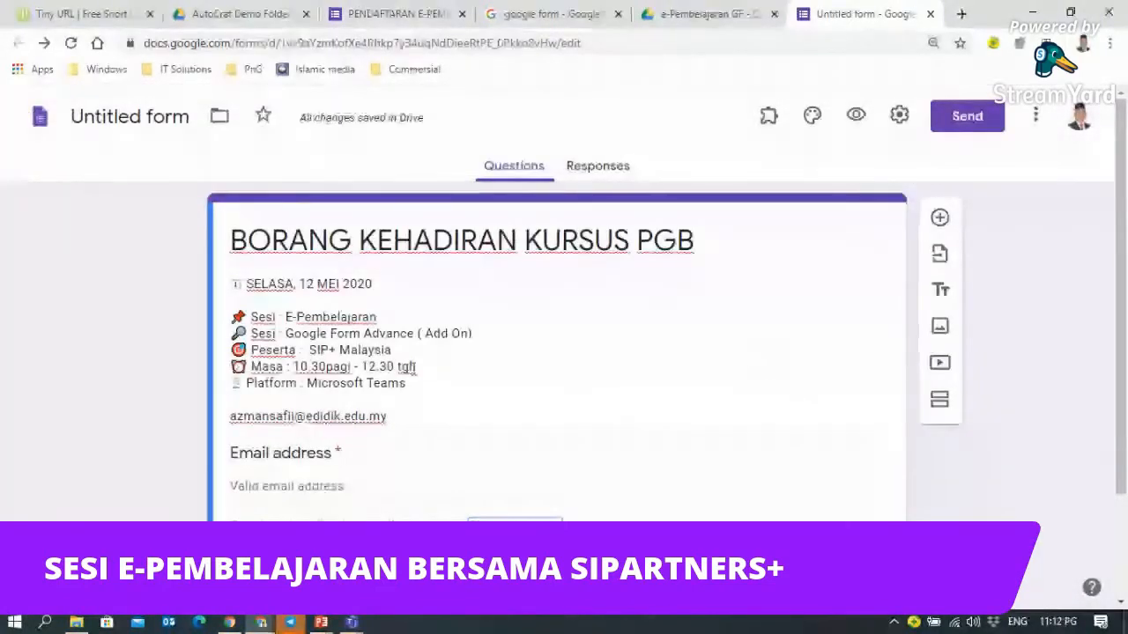
scroll(377, 367, down, 2)
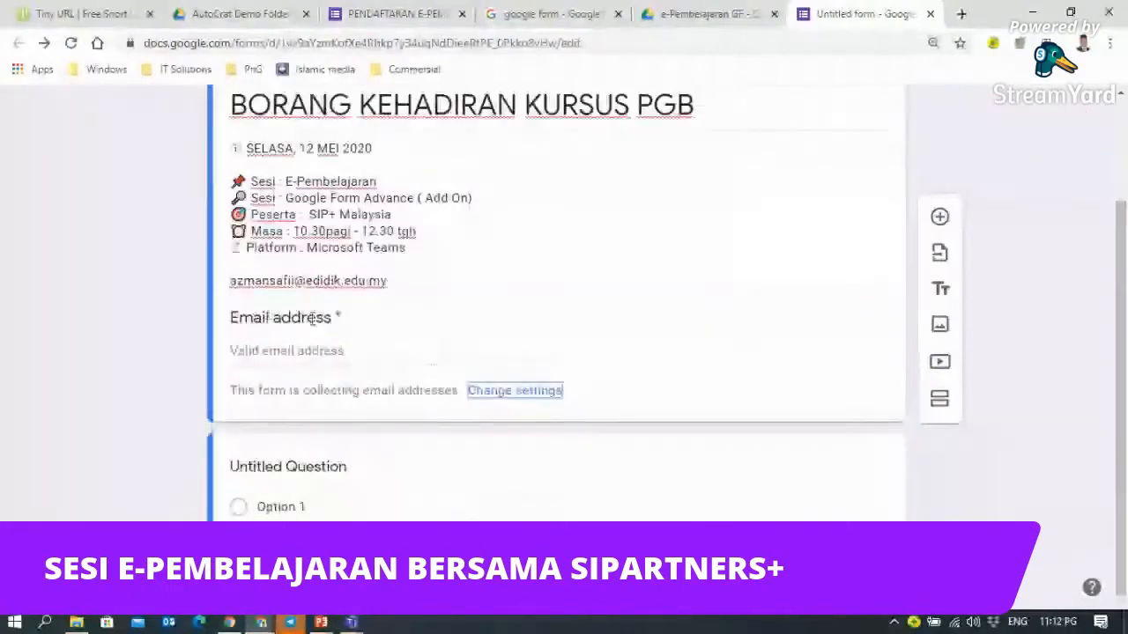
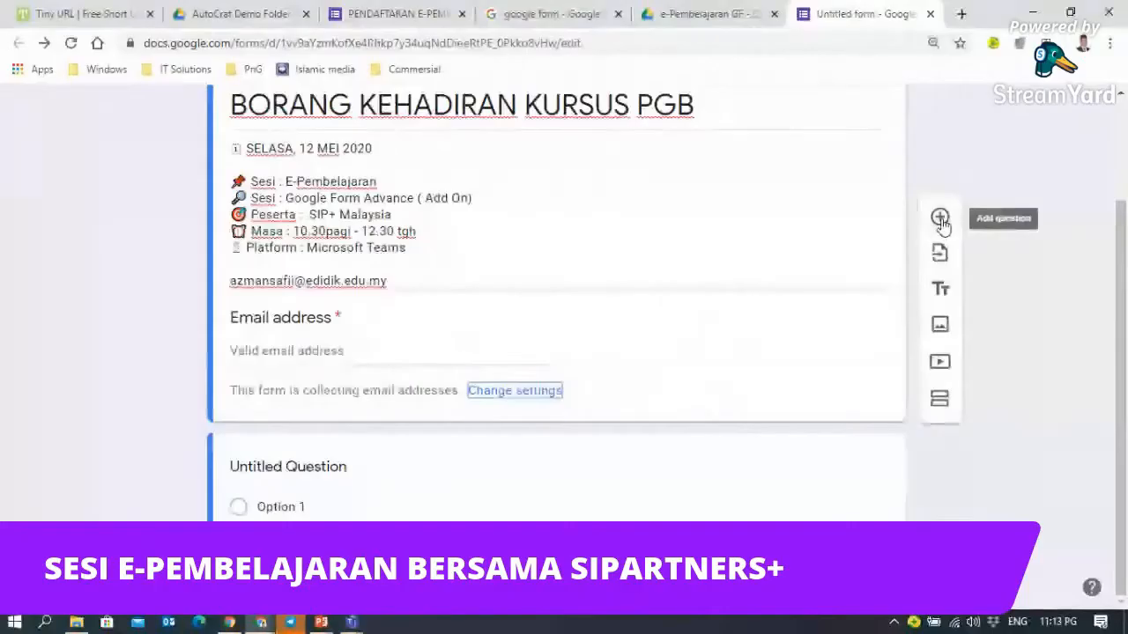
- Add a short-answer question titled 'Kod Kursus' below the Email address field
click(940, 218)
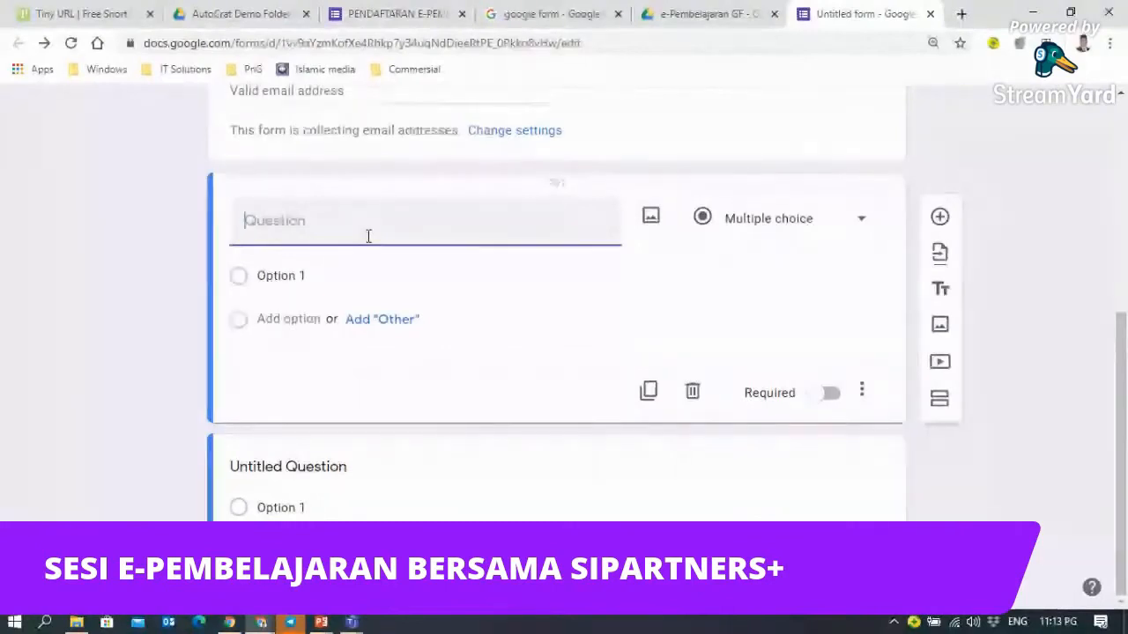
text(Kod)
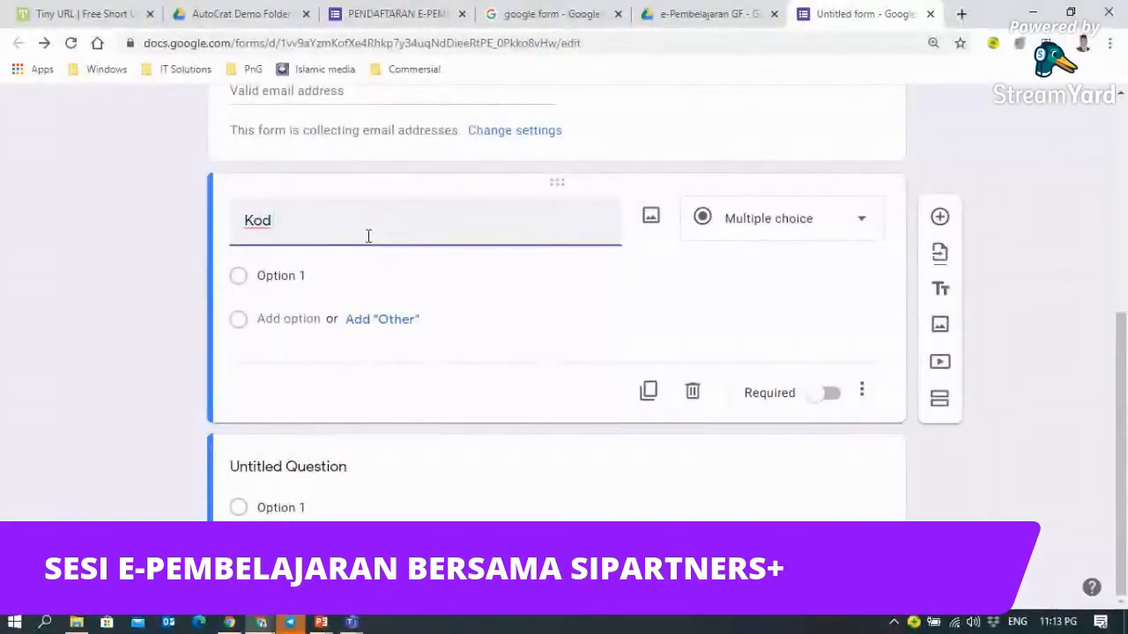
text( Kursus)
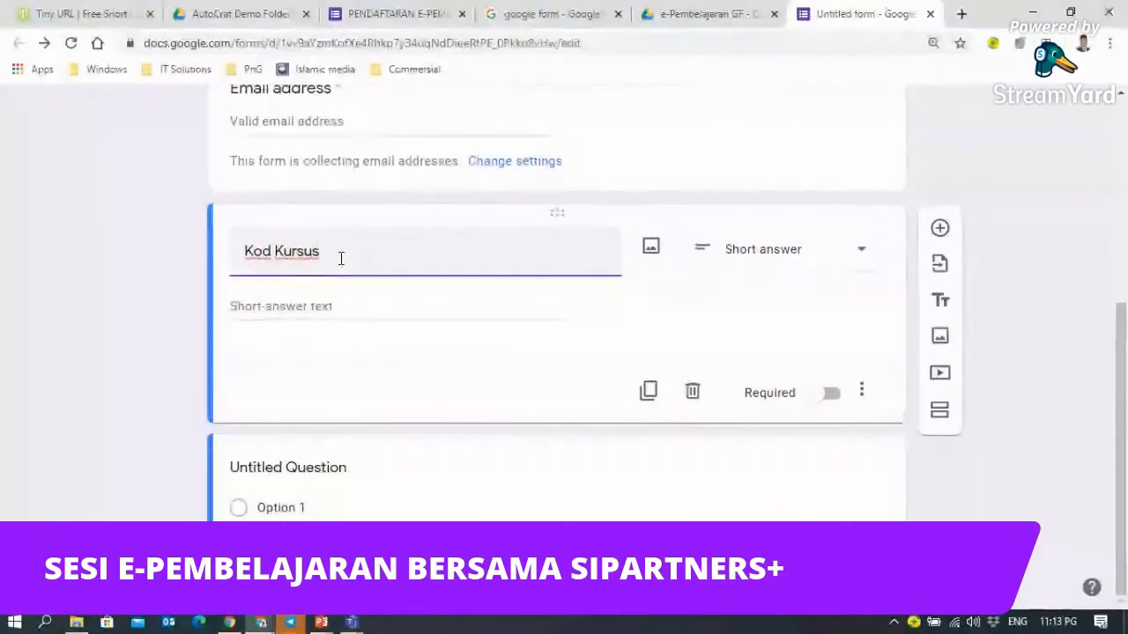
click(860, 261)
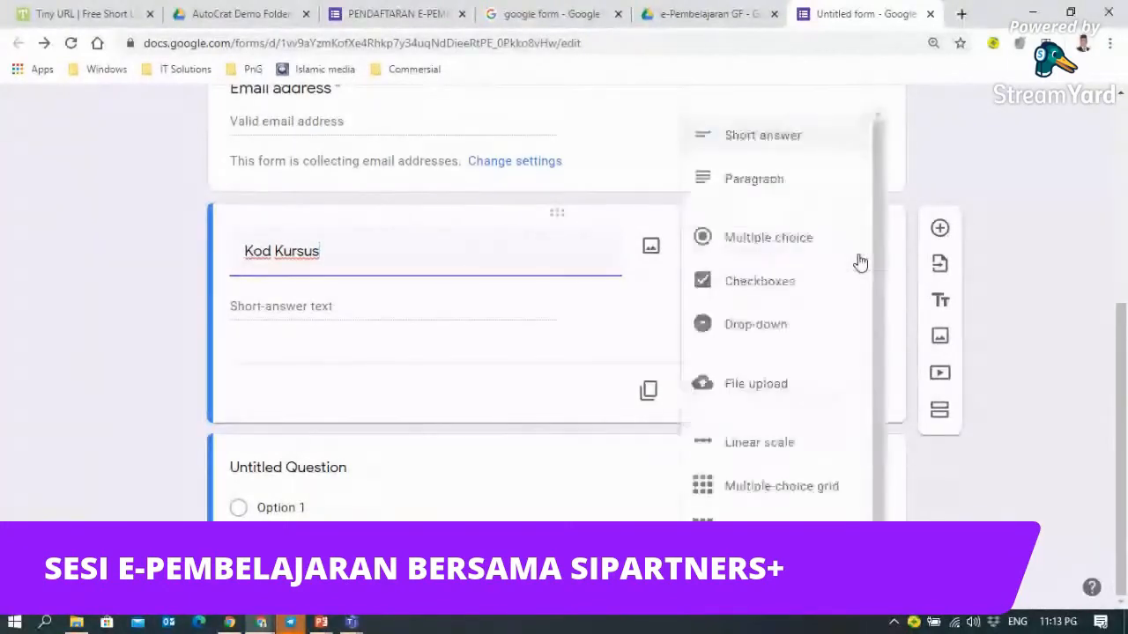
click(747, 147)
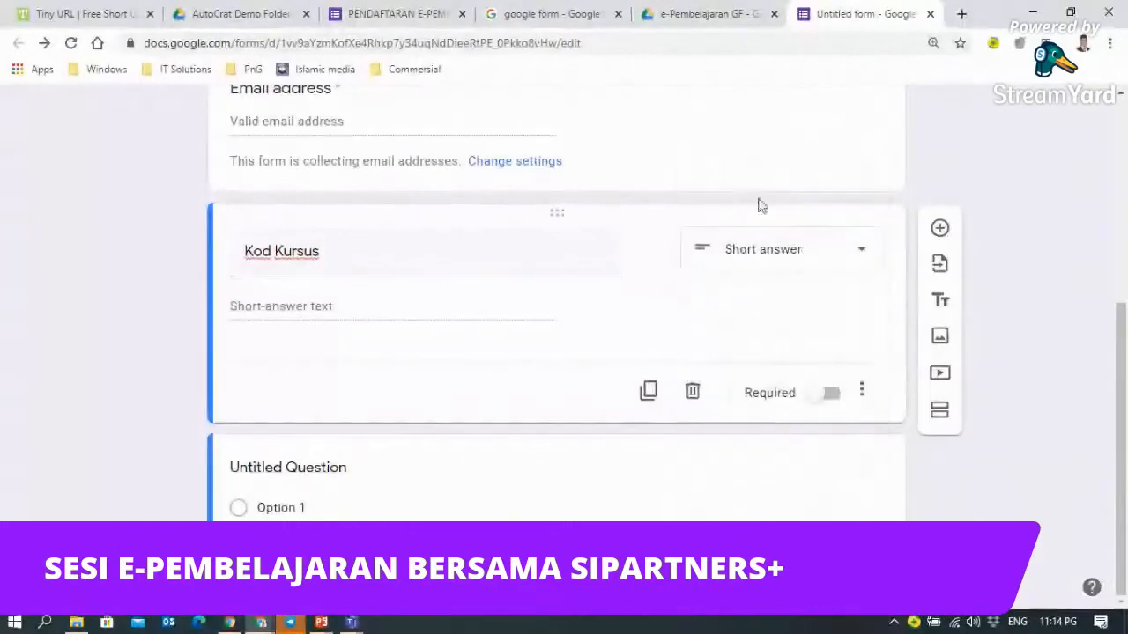
- Show a description on Kod Kursus and begin 'Para peserta perlu mengisi kod kursus bagi mengesahkan kehadiran'
click(865, 398)
click(864, 395)
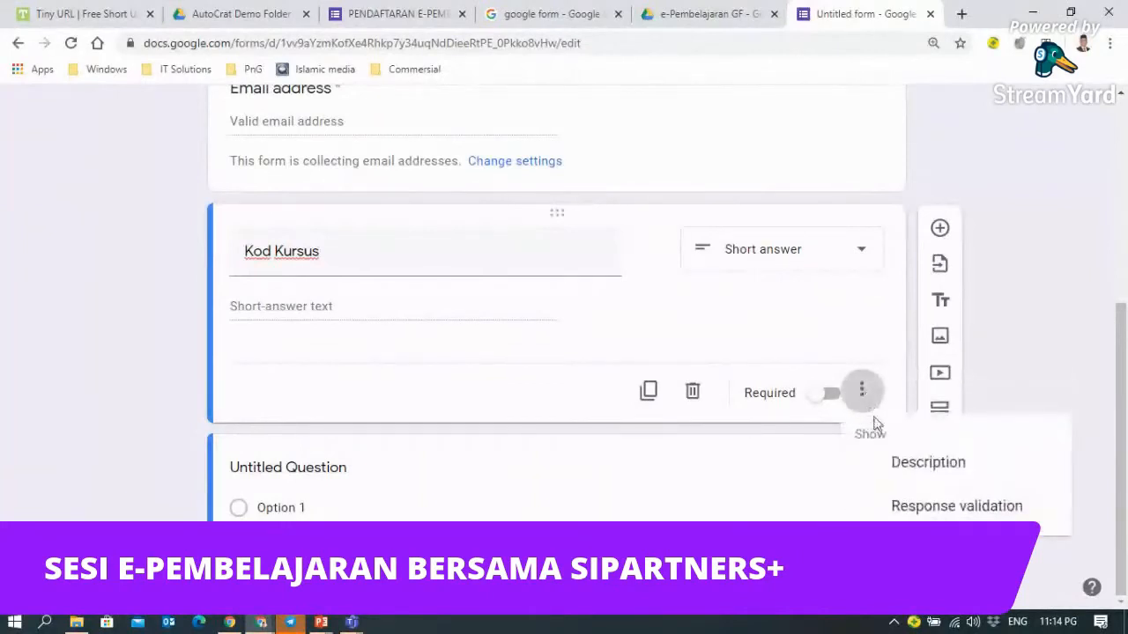
click(898, 473)
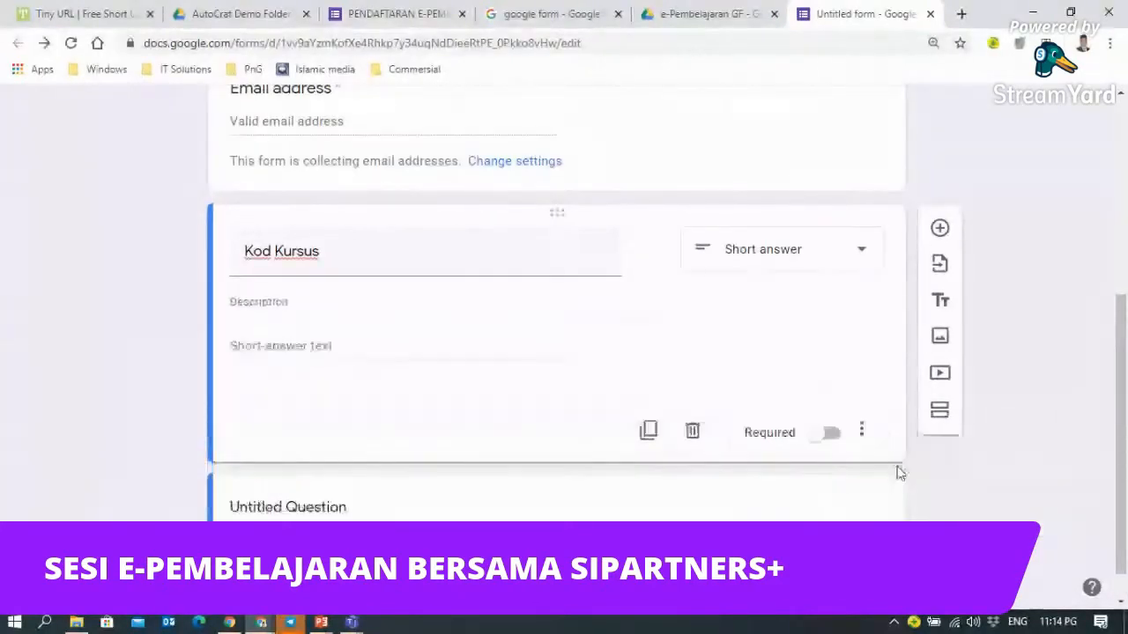
click(239, 298)
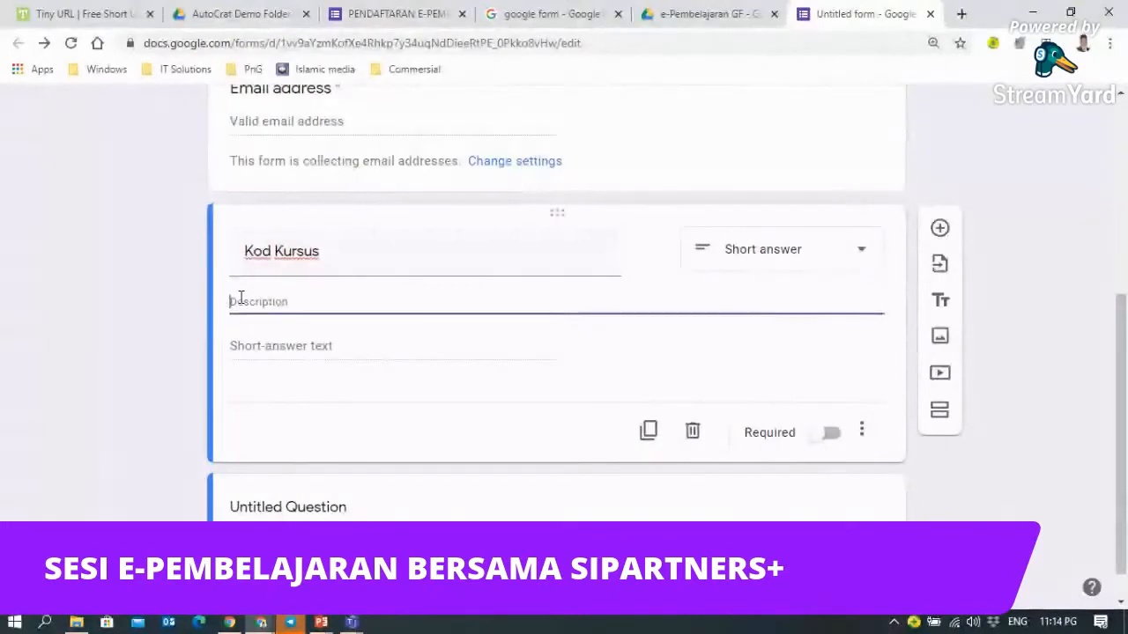
text(Pe)
text(ras)
key(BackSpace)
text(pes)
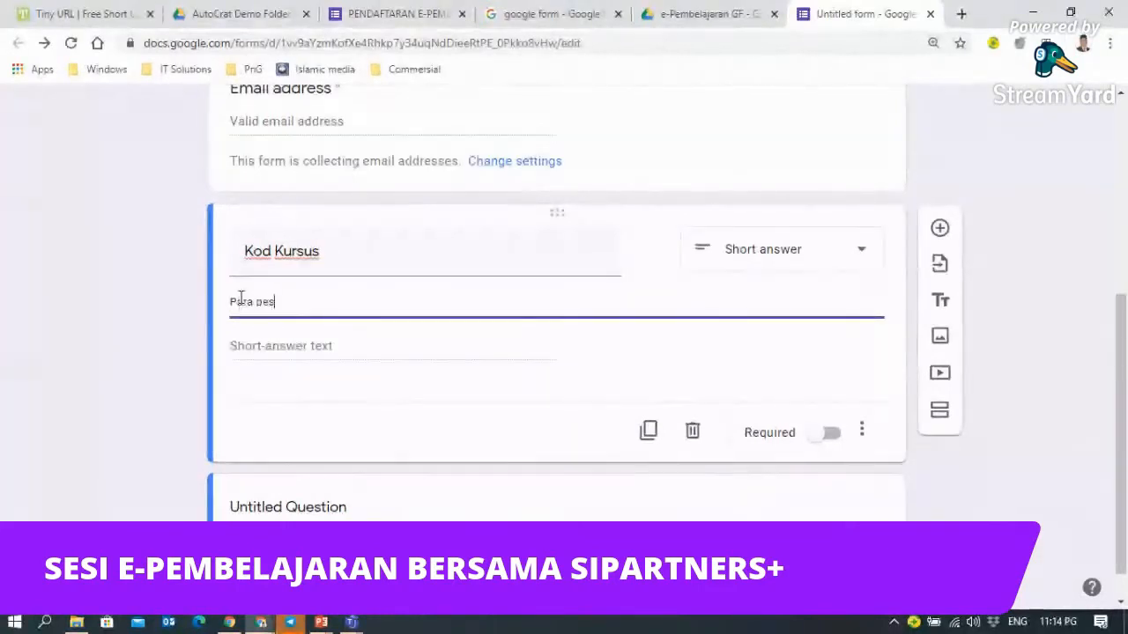
text(erta perlu mengisi kod k)
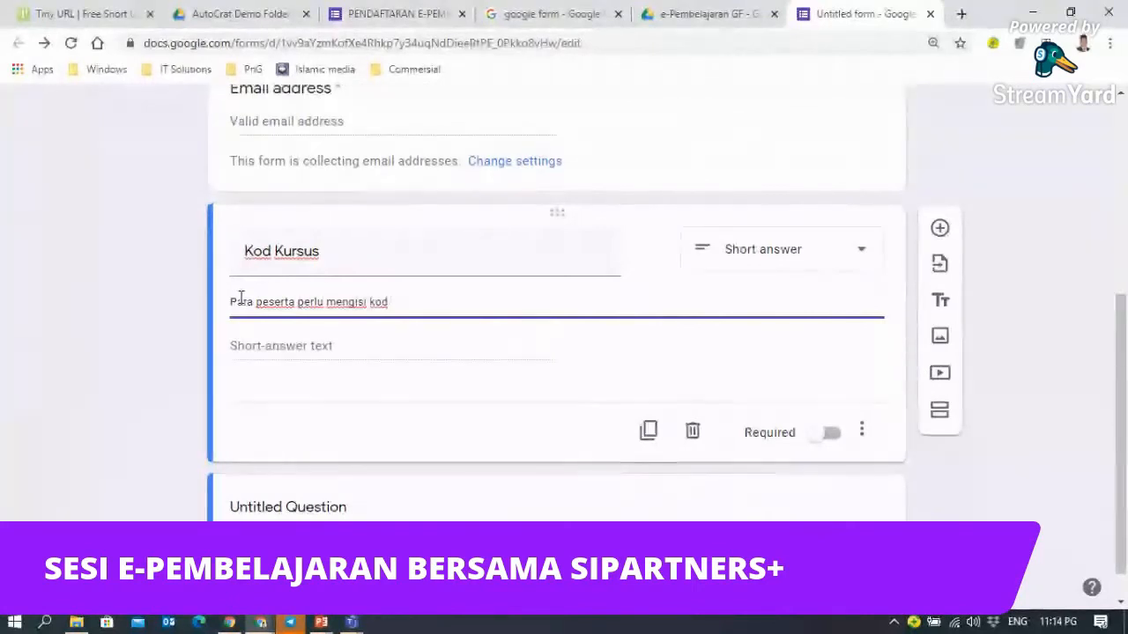
key(BackSpace)
key(BackSpace)
key(BackSpace)
key(BackSpace)
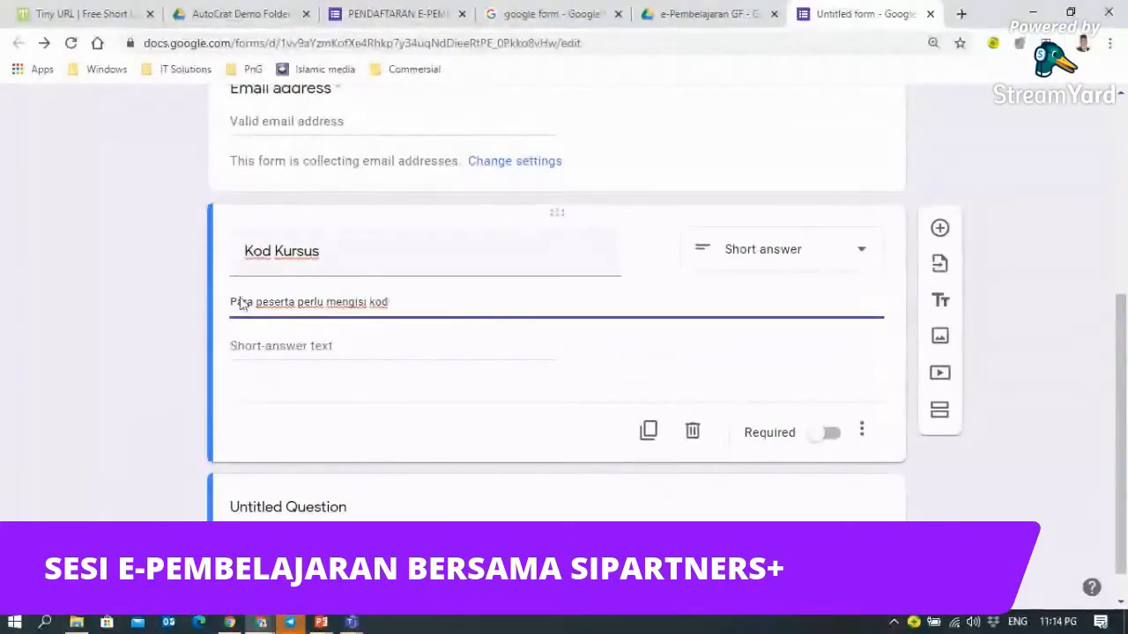
text(kursus)
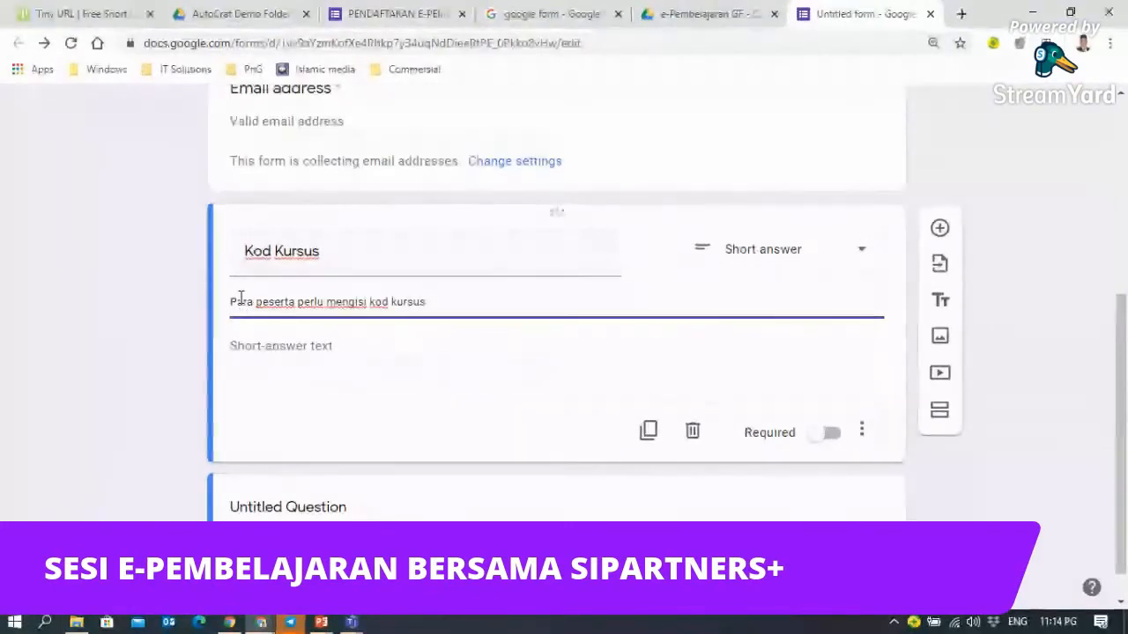
text(meng)
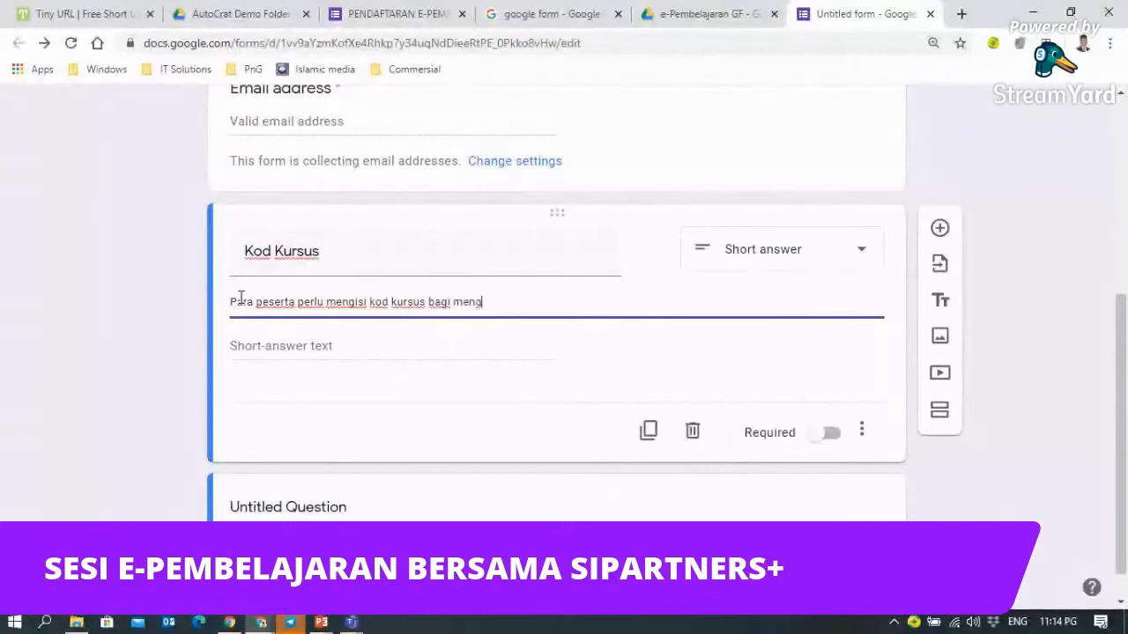
text(esahkan k)
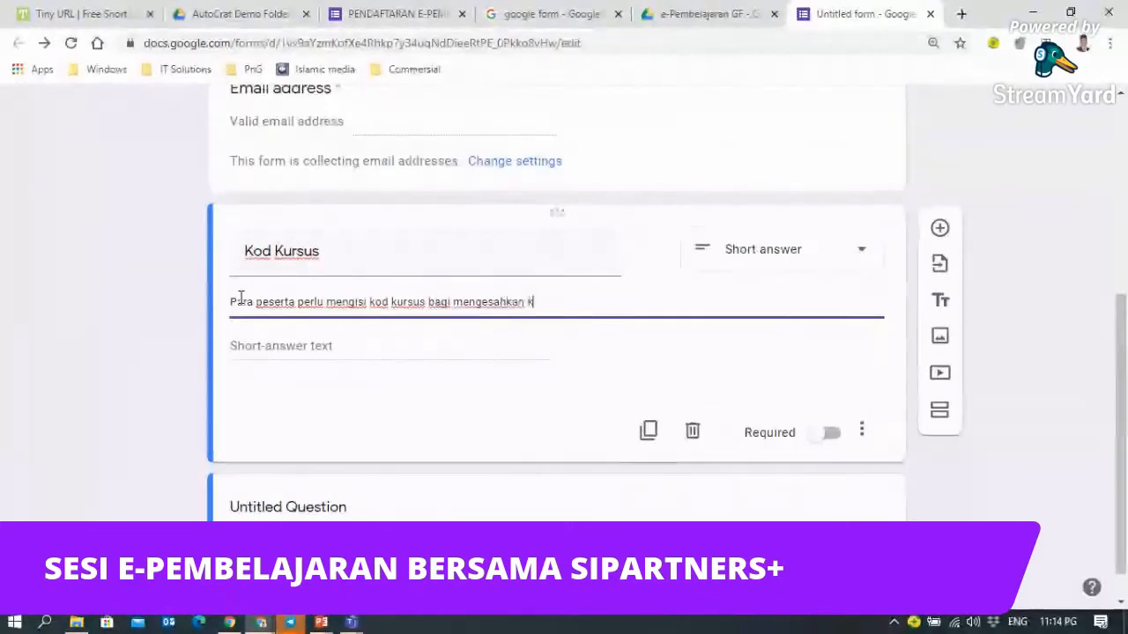
text(ehadiran anda)
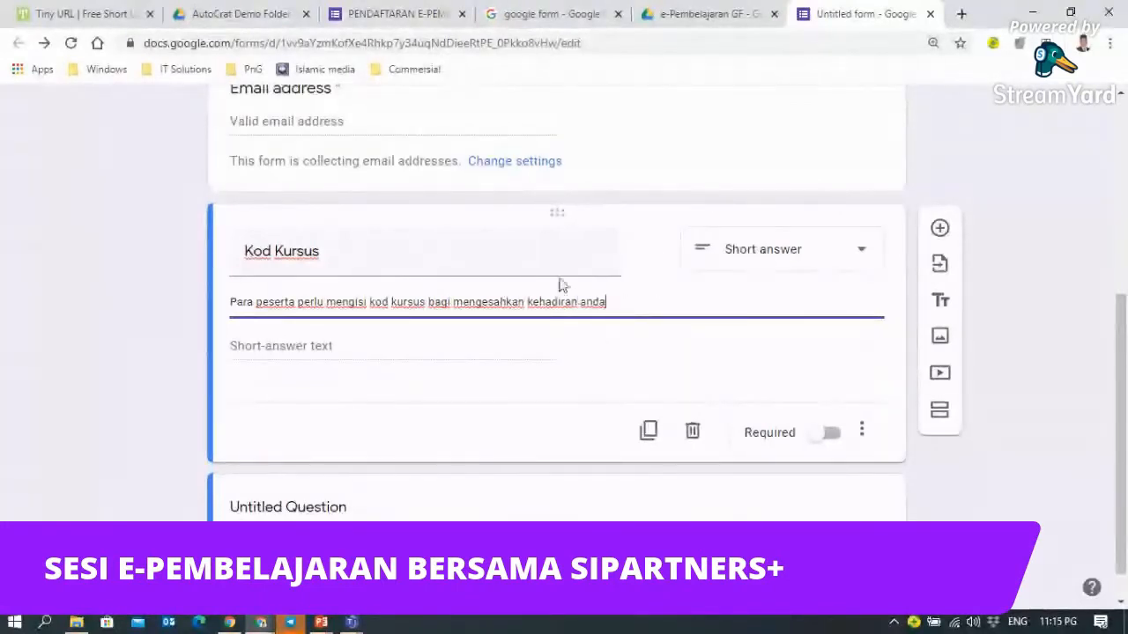
- Finish the Kod Kursus description and add a Number / Greater than response validation rule
click(692, 438)
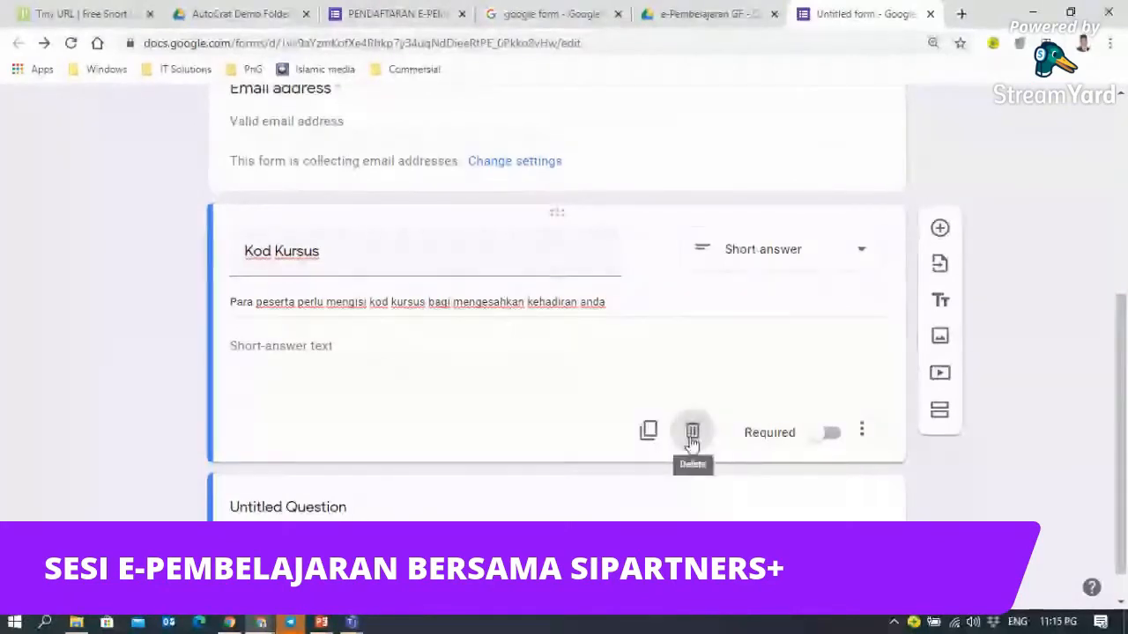
click(867, 441)
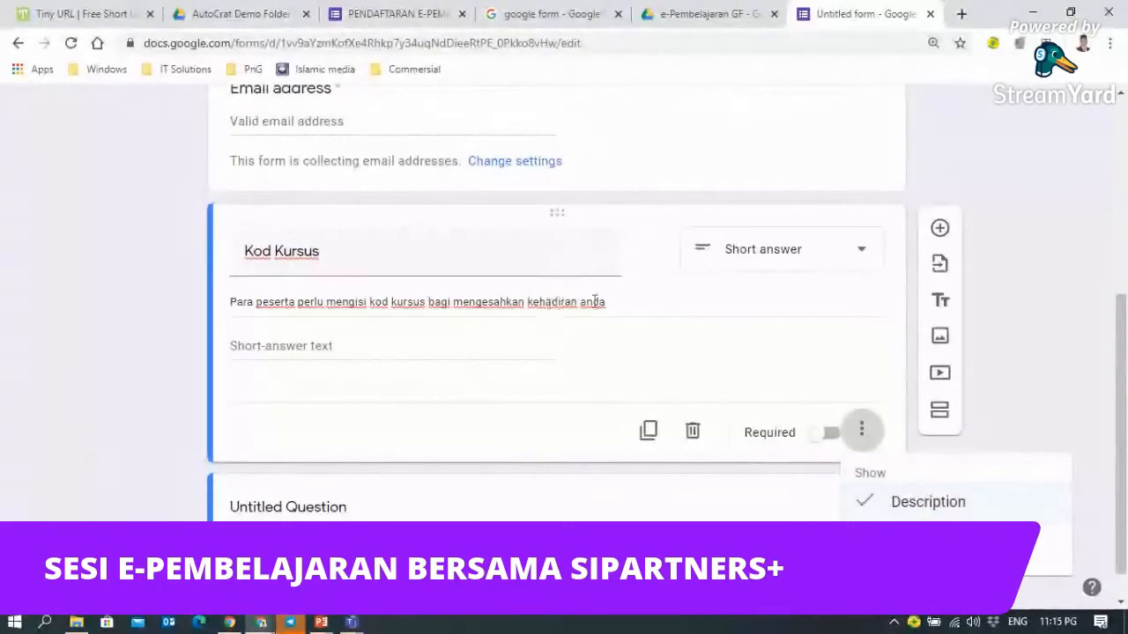
click(625, 301)
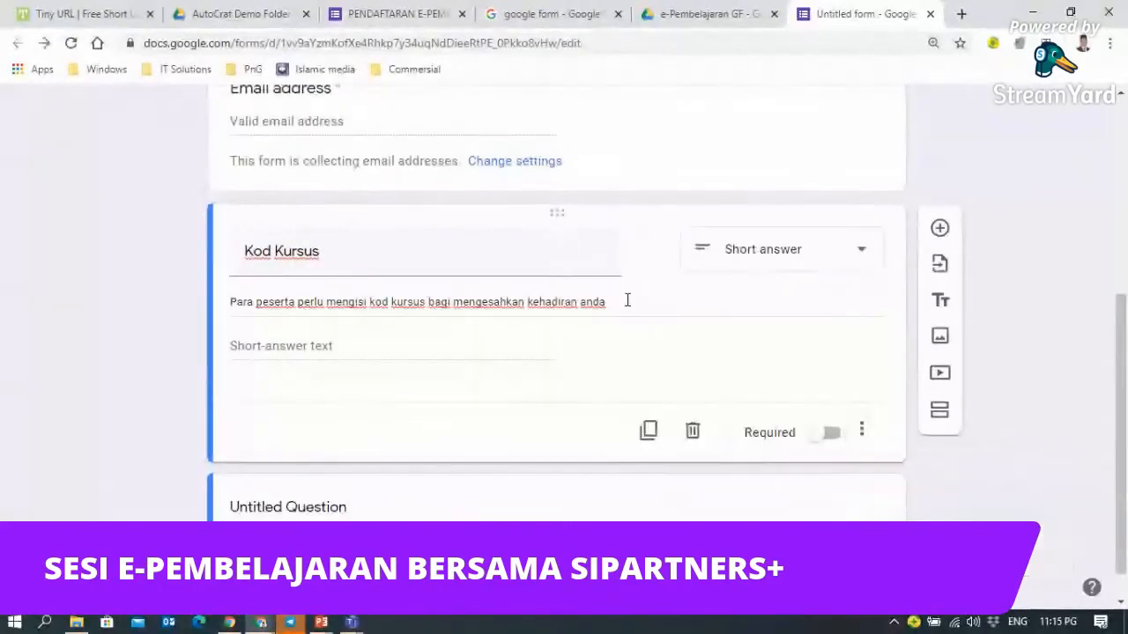
triple_click(621, 300)
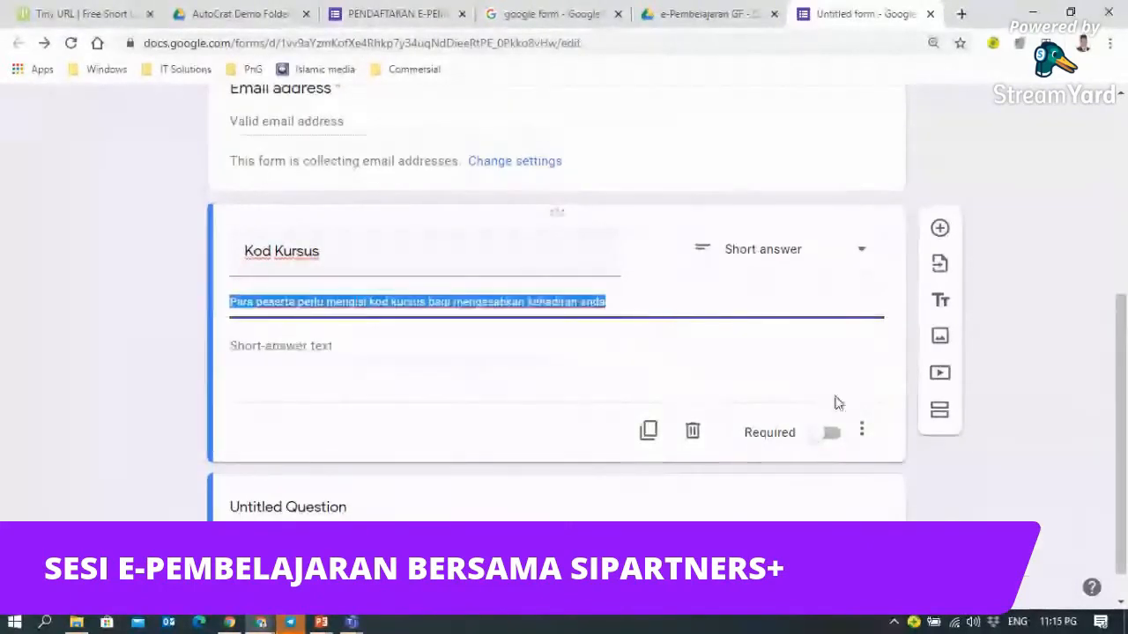
click(864, 432)
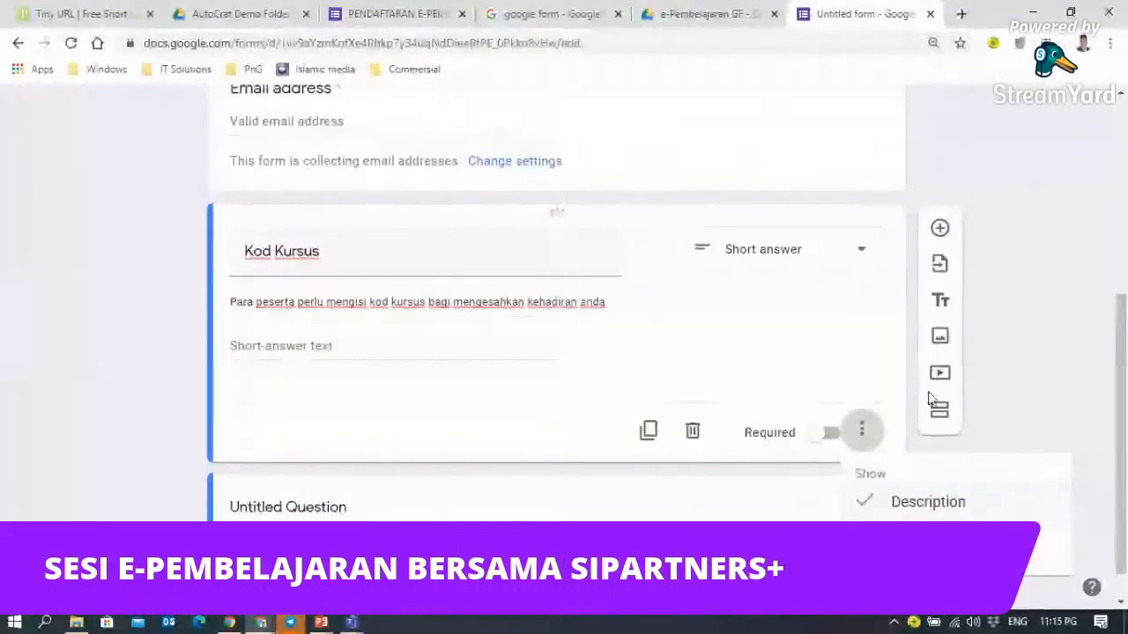
click(1034, 248)
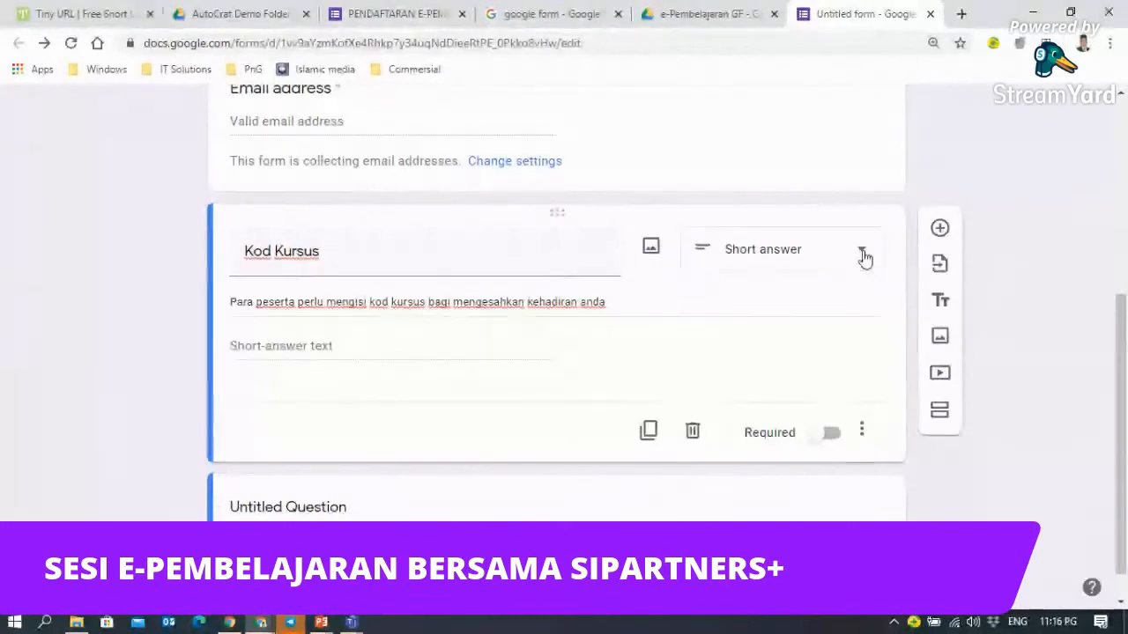
click(862, 436)
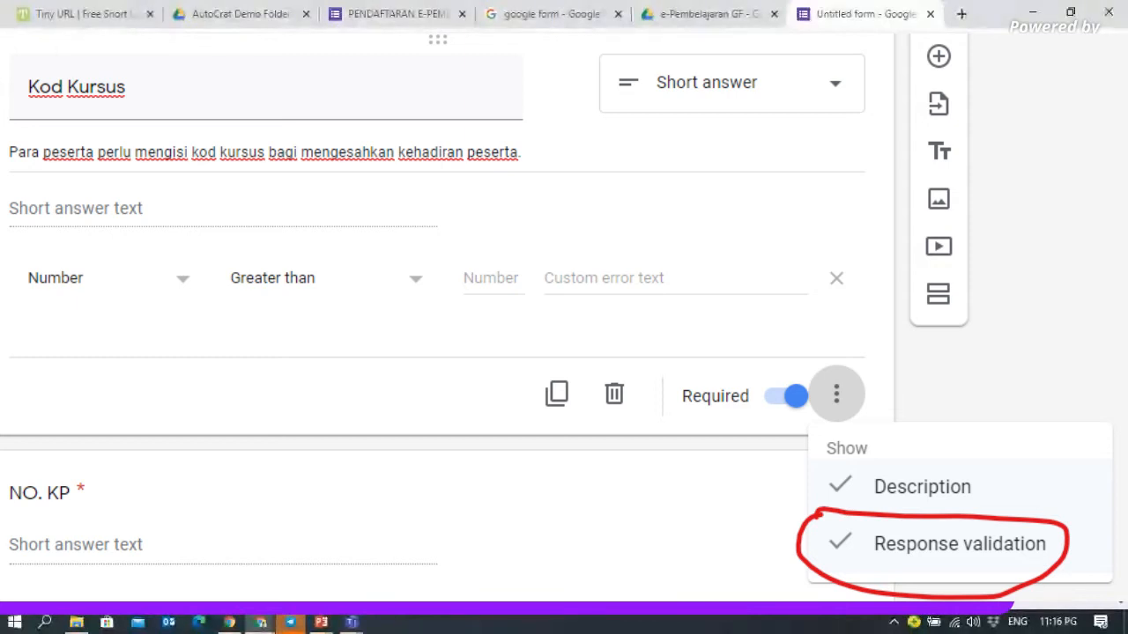
click(351, 622)
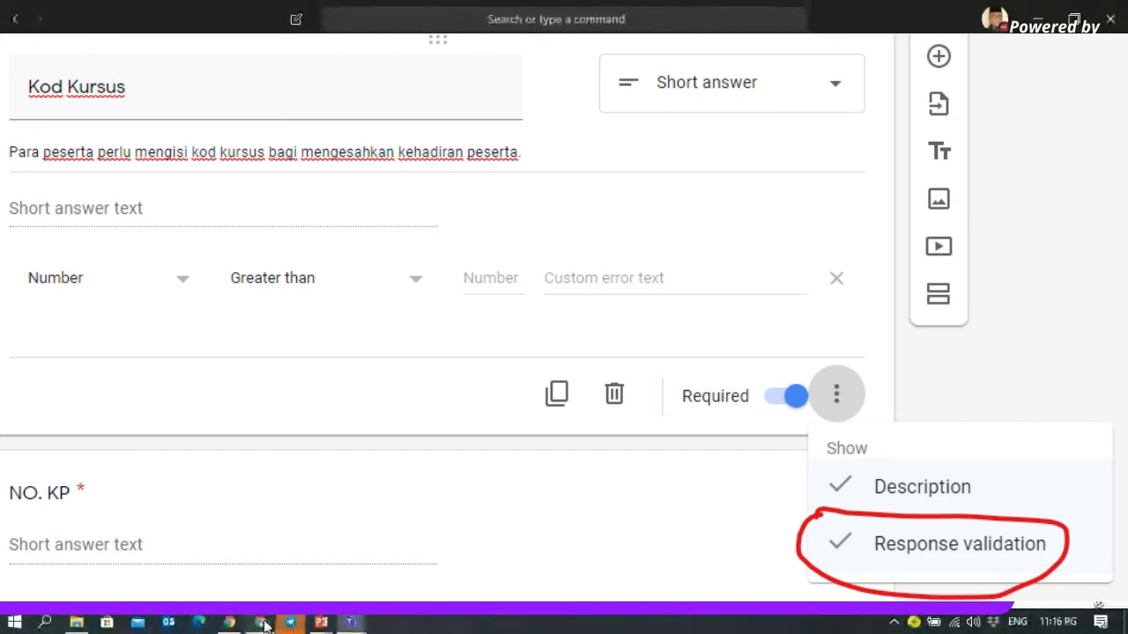
key(alt+Tab)
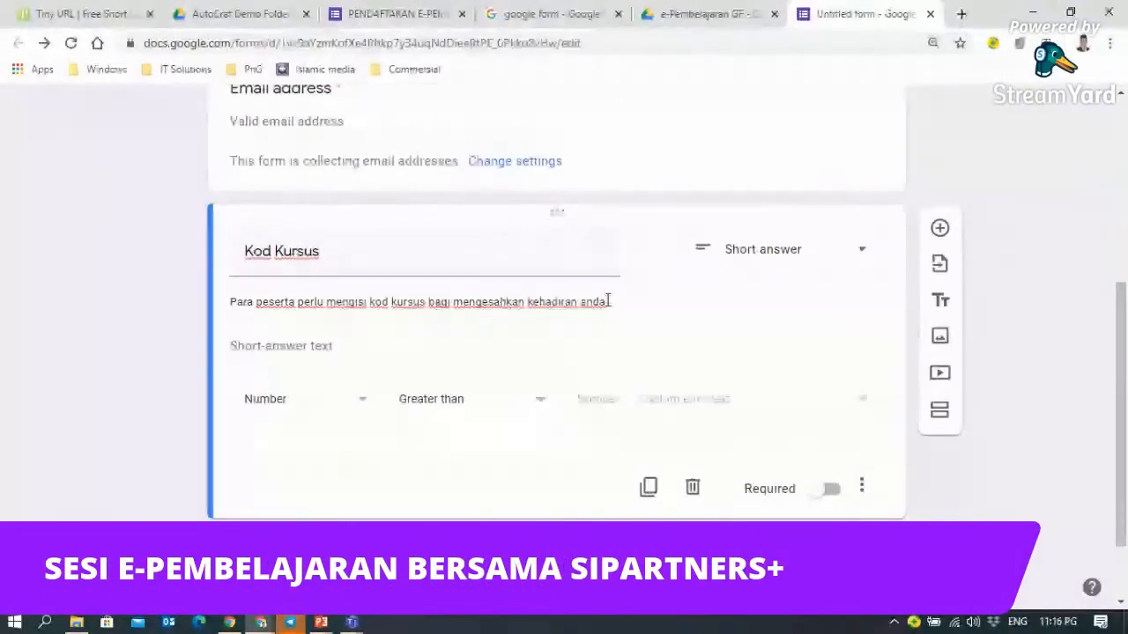
- Delete the Kod Kursus question and the leftover Untitled Question
triple_click(628, 301)
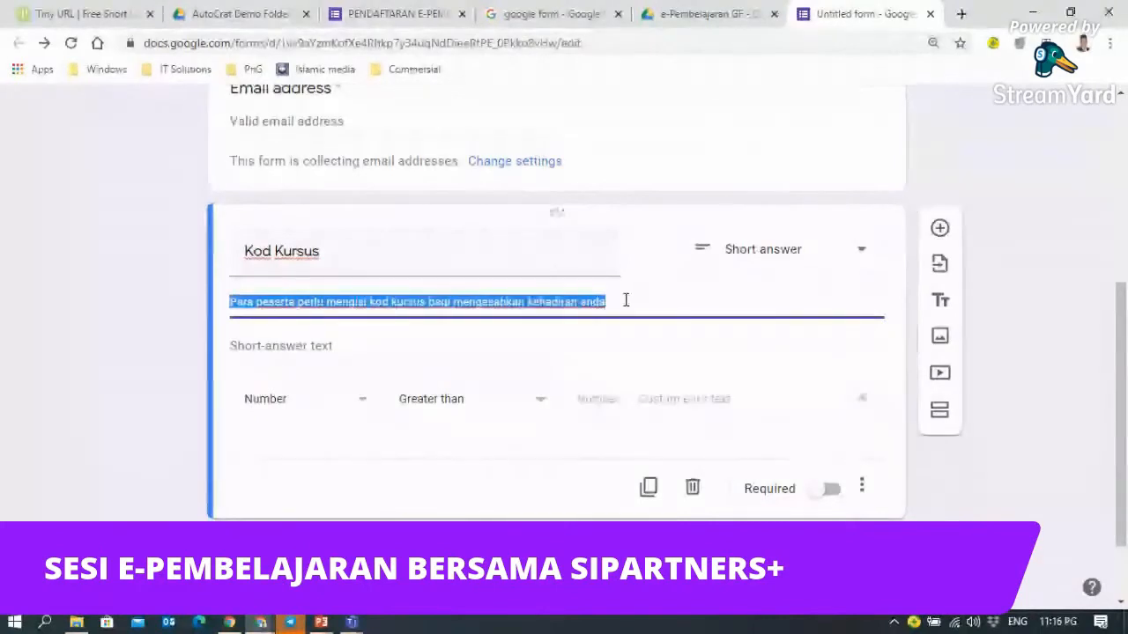
click(626, 300)
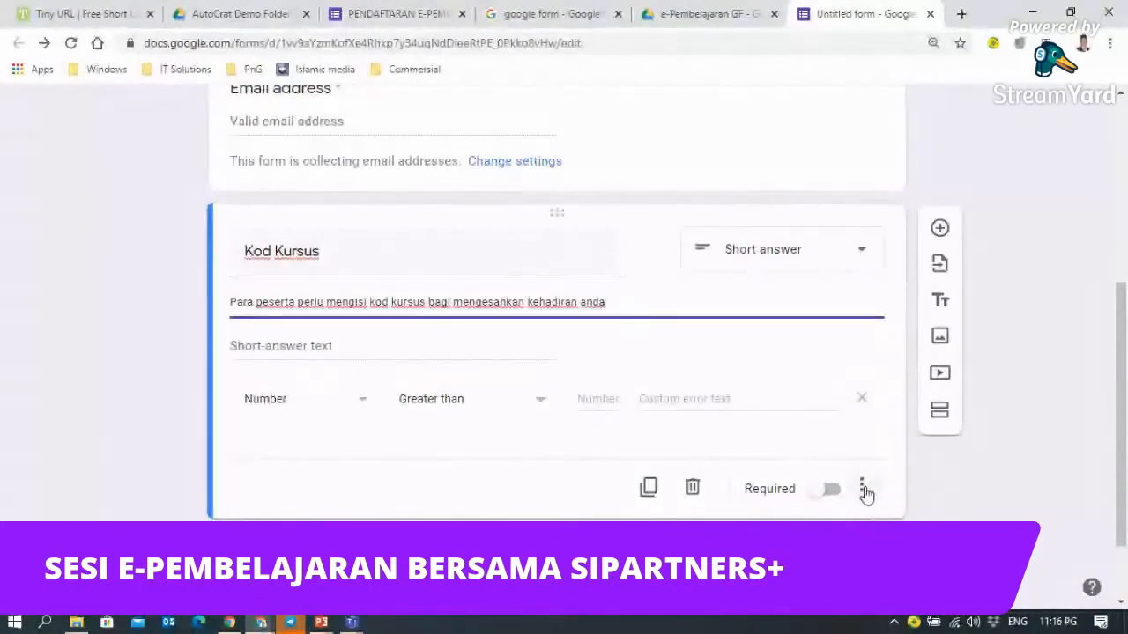
click(692, 487)
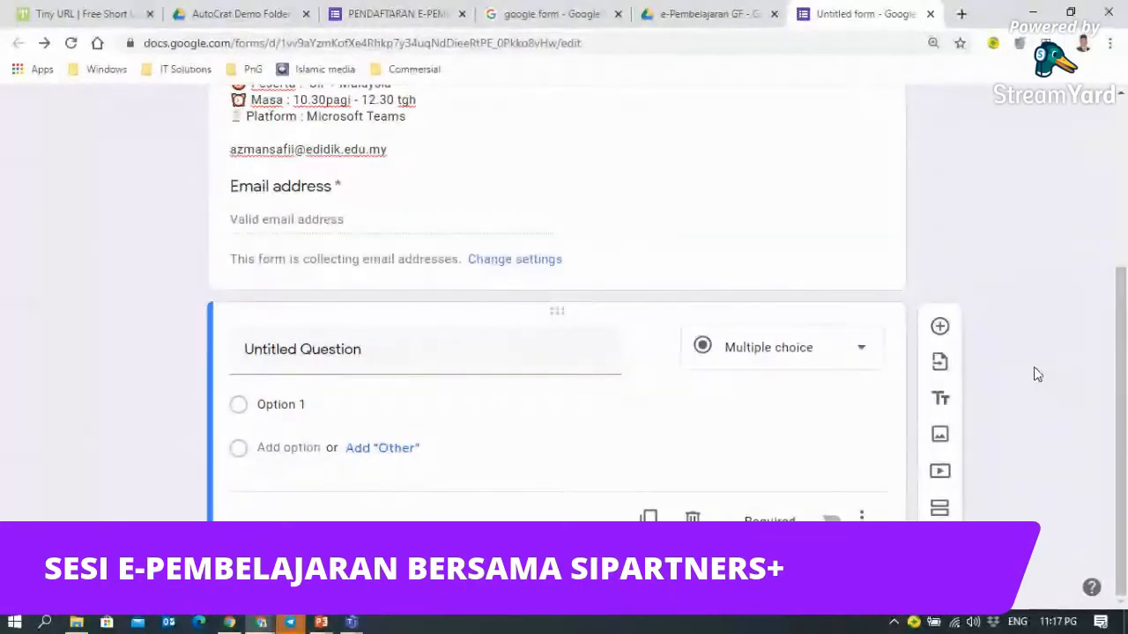
scroll(1037, 375, up, 4)
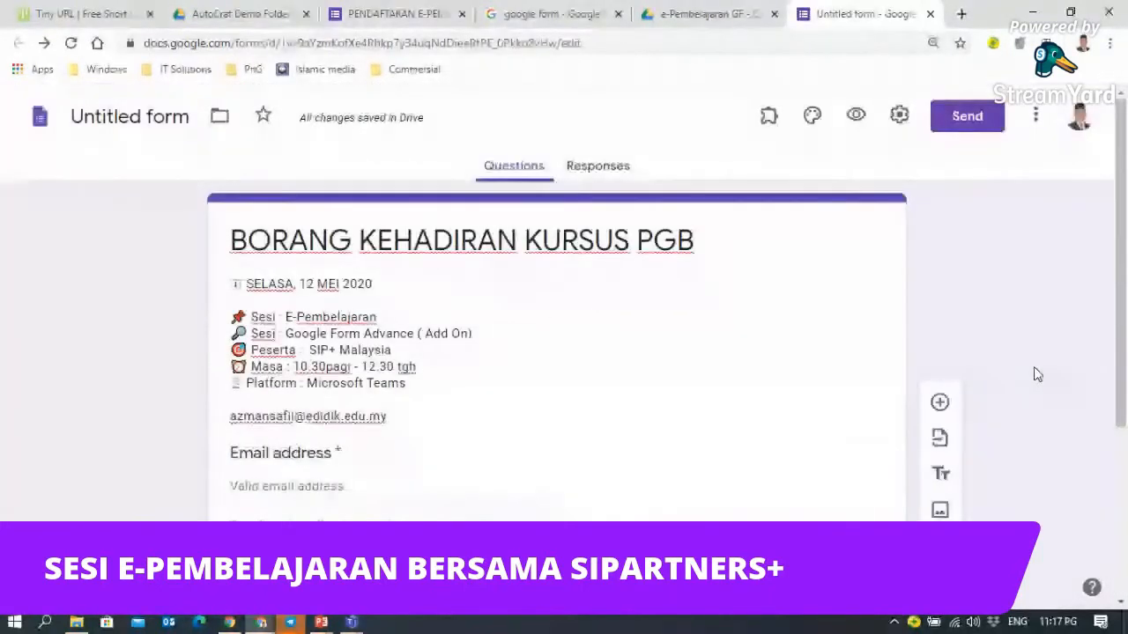
scroll(765, 390, down, 3)
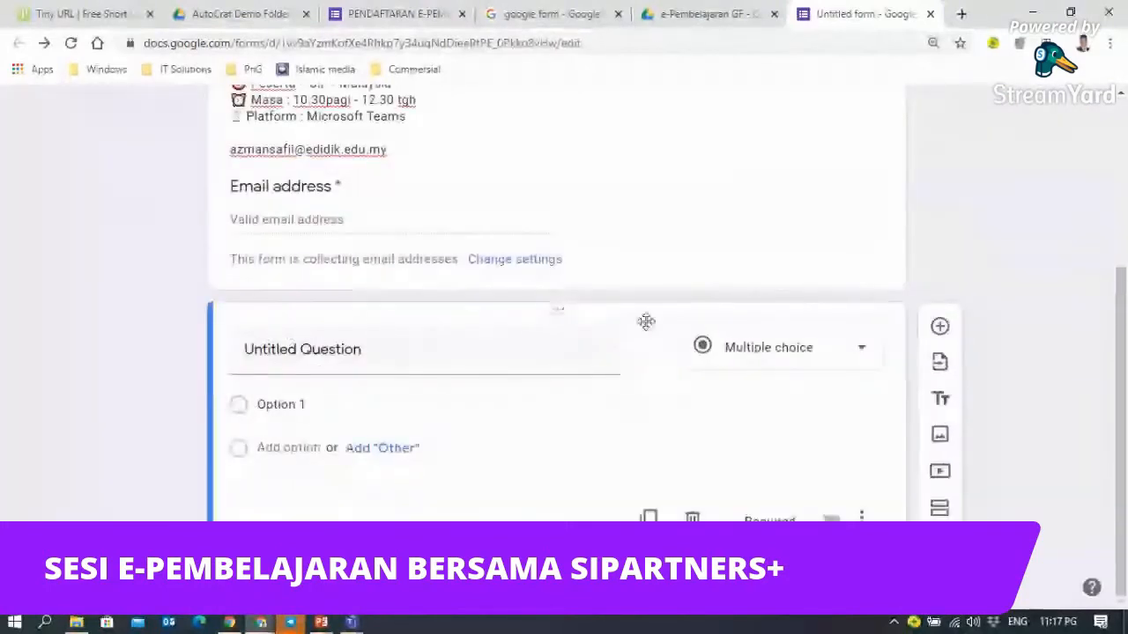
click(693, 517)
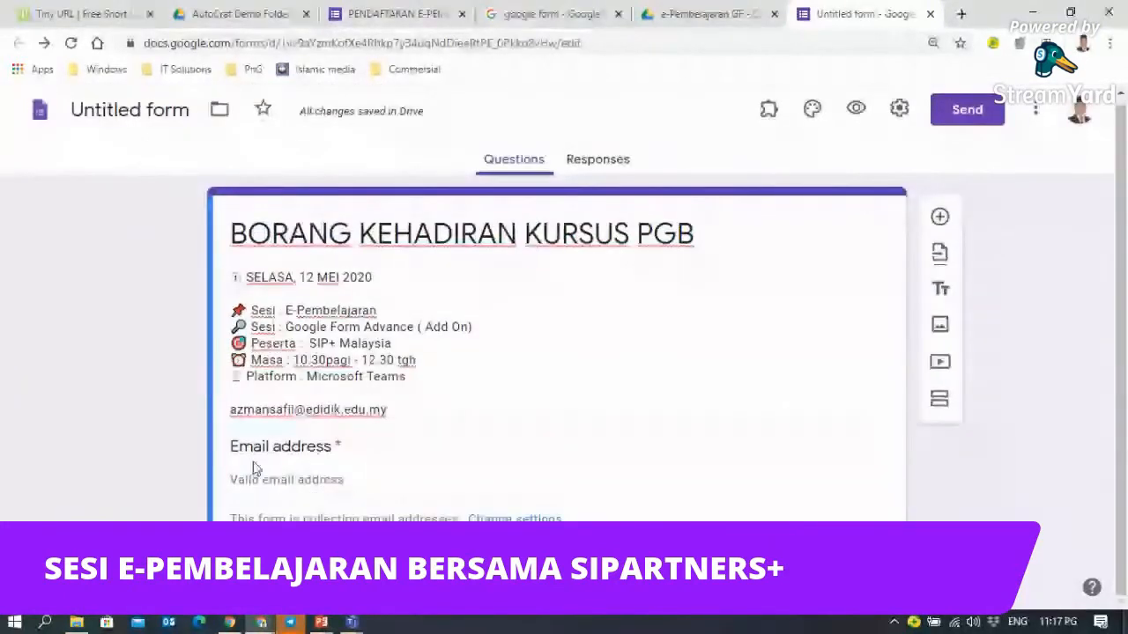
- Add a new question titled 'Kod Kursus' and set its type to Short answer
click(941, 221)
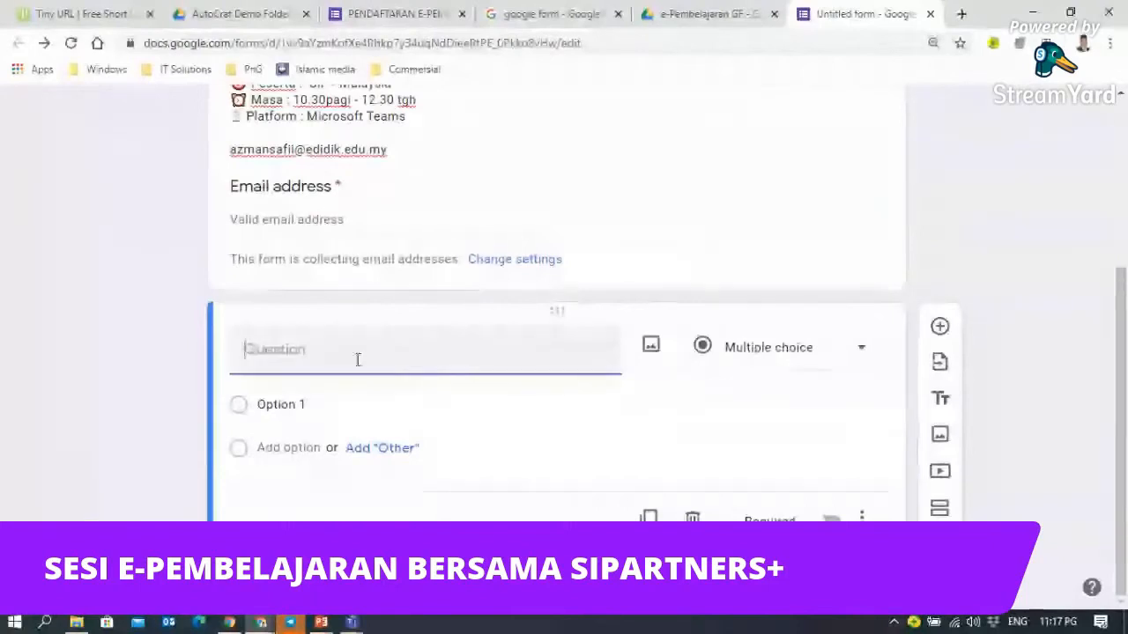
text(Kod Kursus)
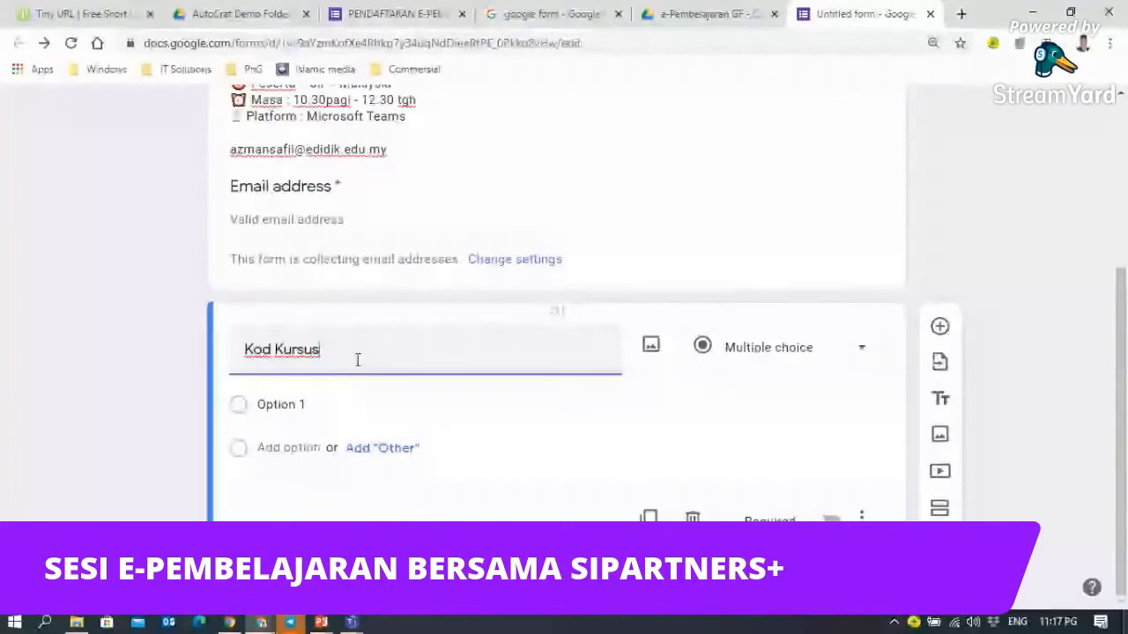
click(862, 352)
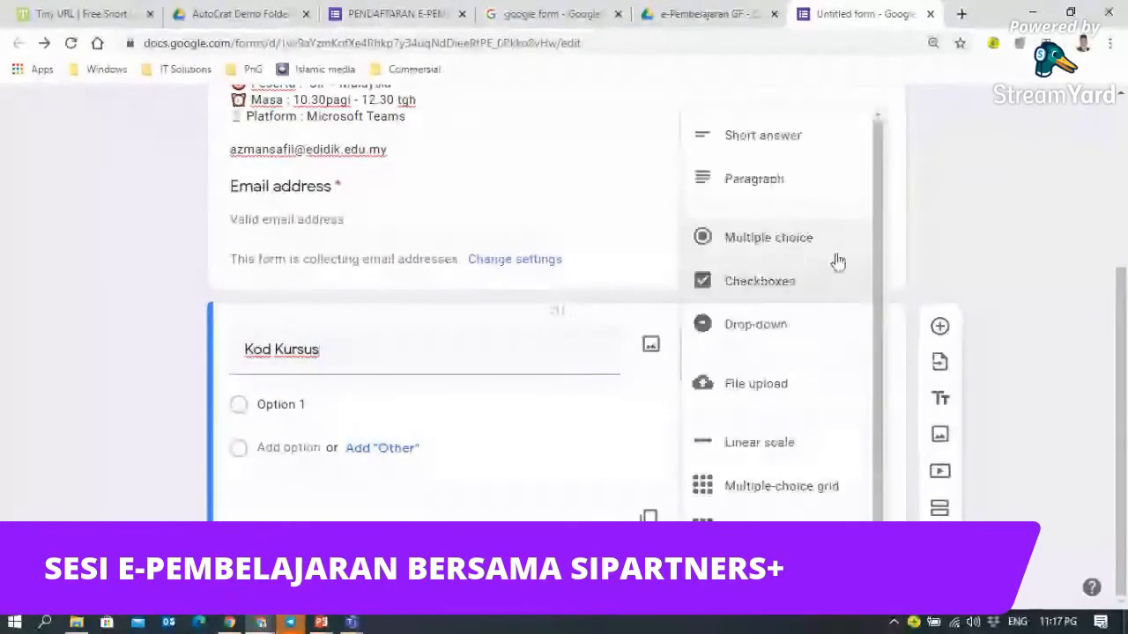
click(778, 146)
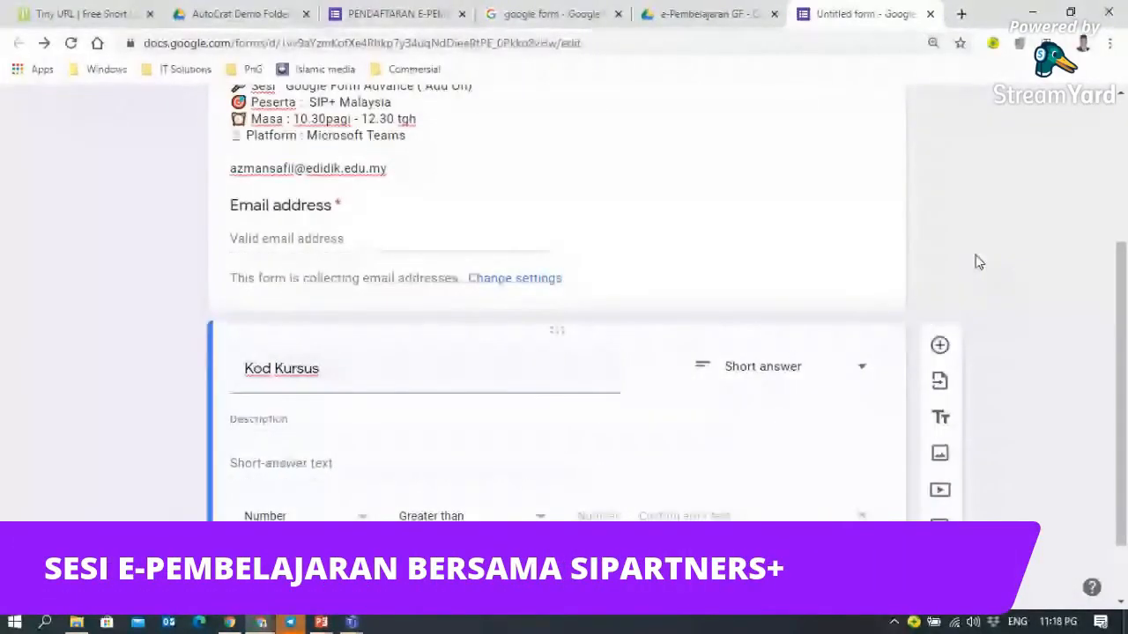
- Give Kod Kursus the description 'Para peserta diminta mengisi kod kursus bagi menegesahkan kehadiran tuan/puan.'
click(347, 421)
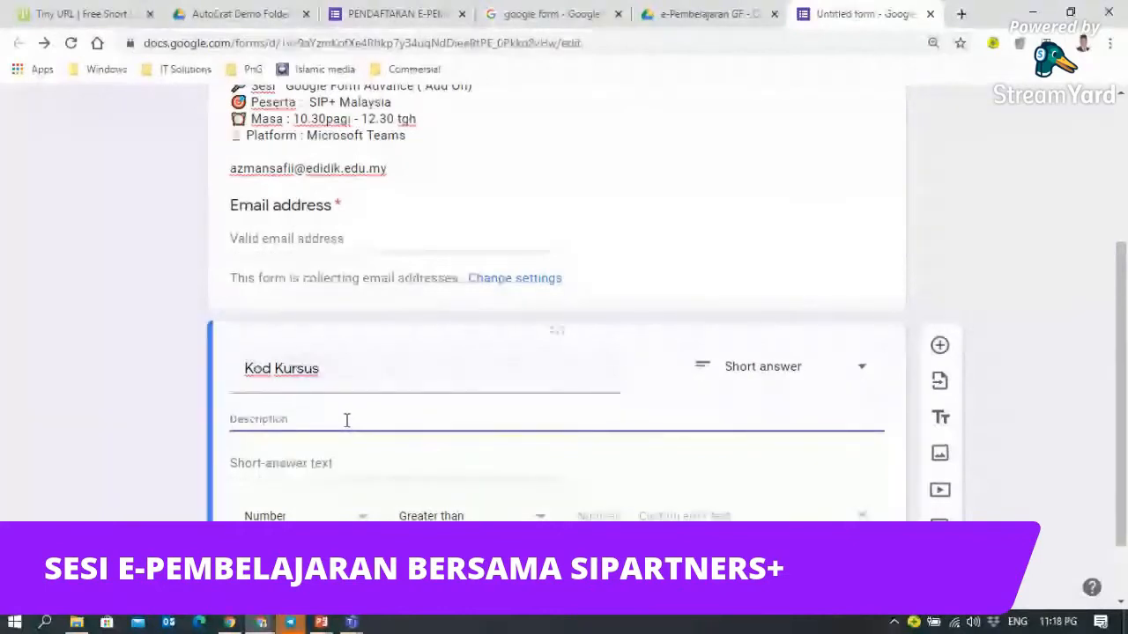
text(Para peserta)
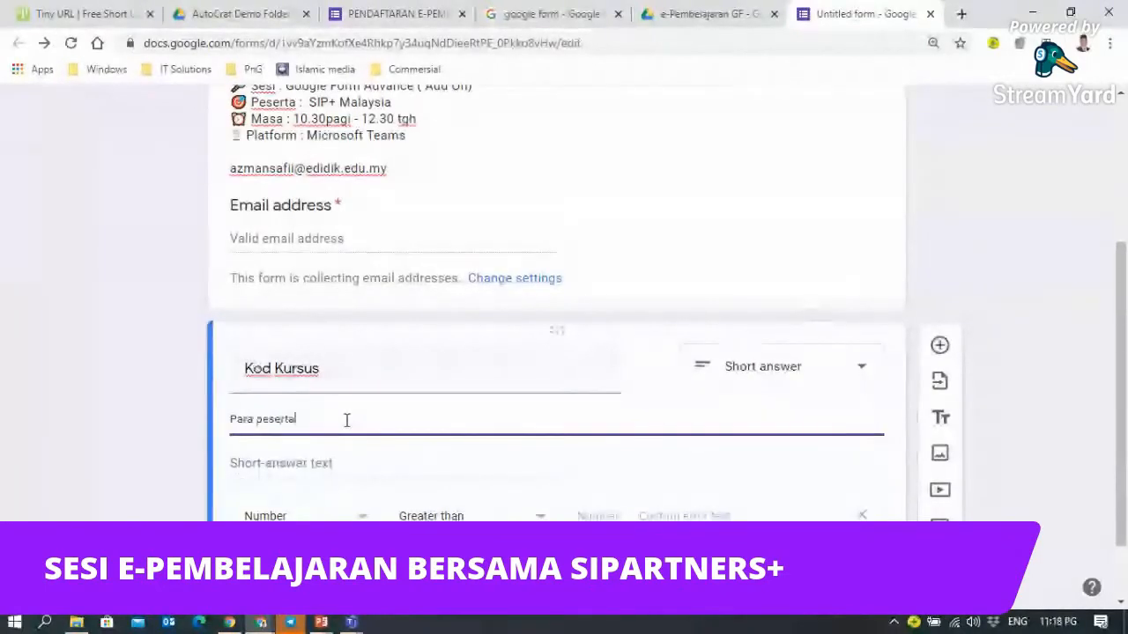
text( dimin)
text(ta menegiuel)
key(BackSpace)
key(BackSpace)
key(BackSpace)
text(si kod)
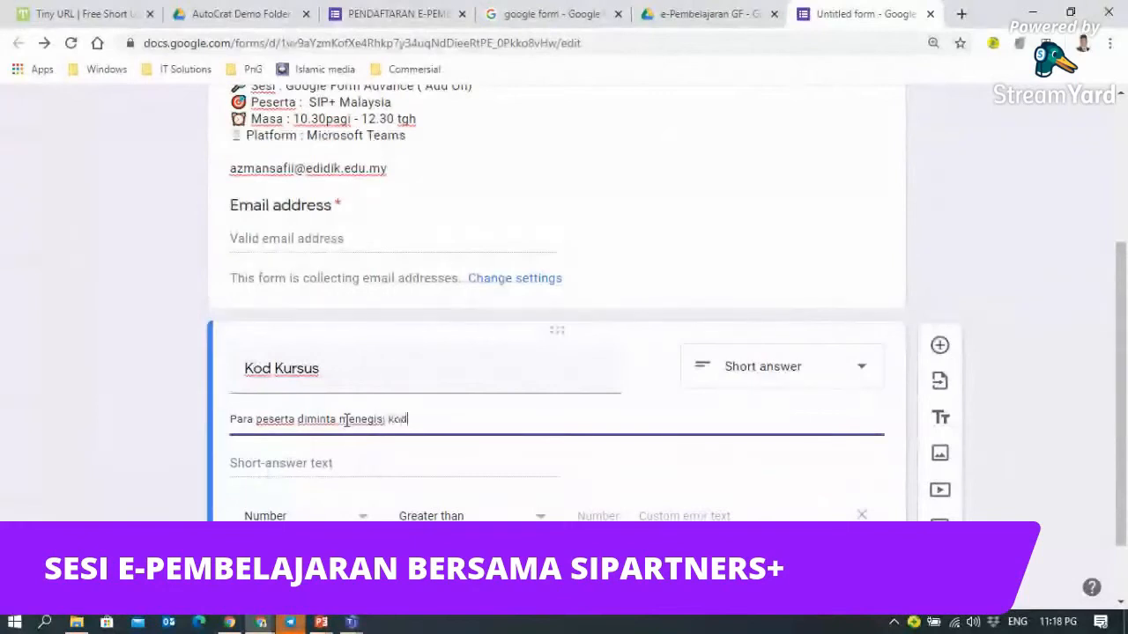
text( kur)
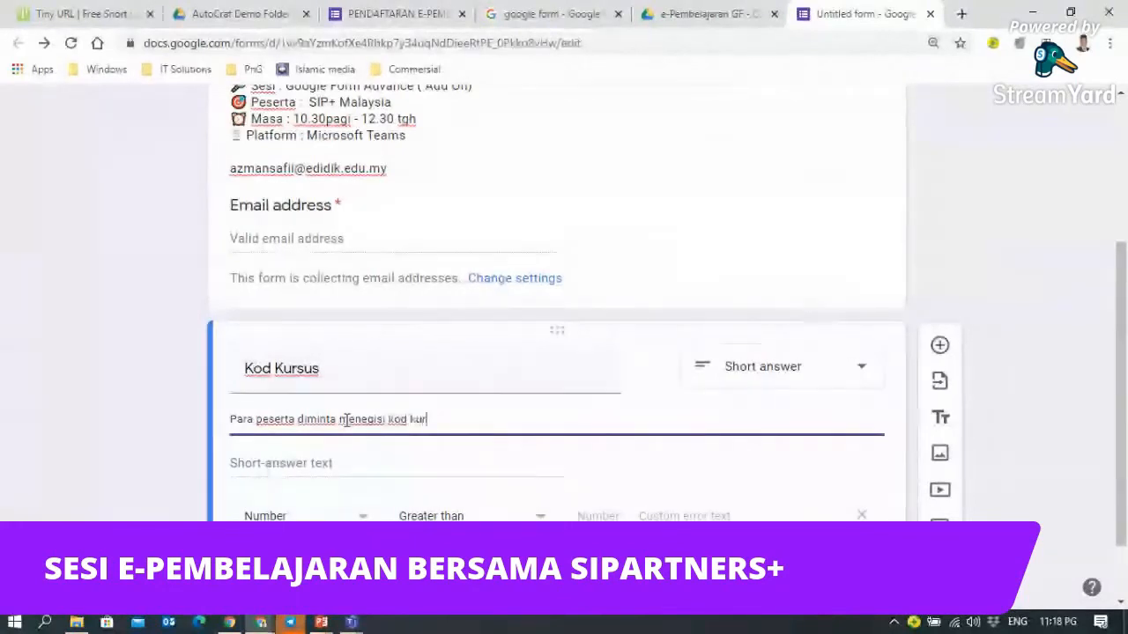
text(sus bagi m)
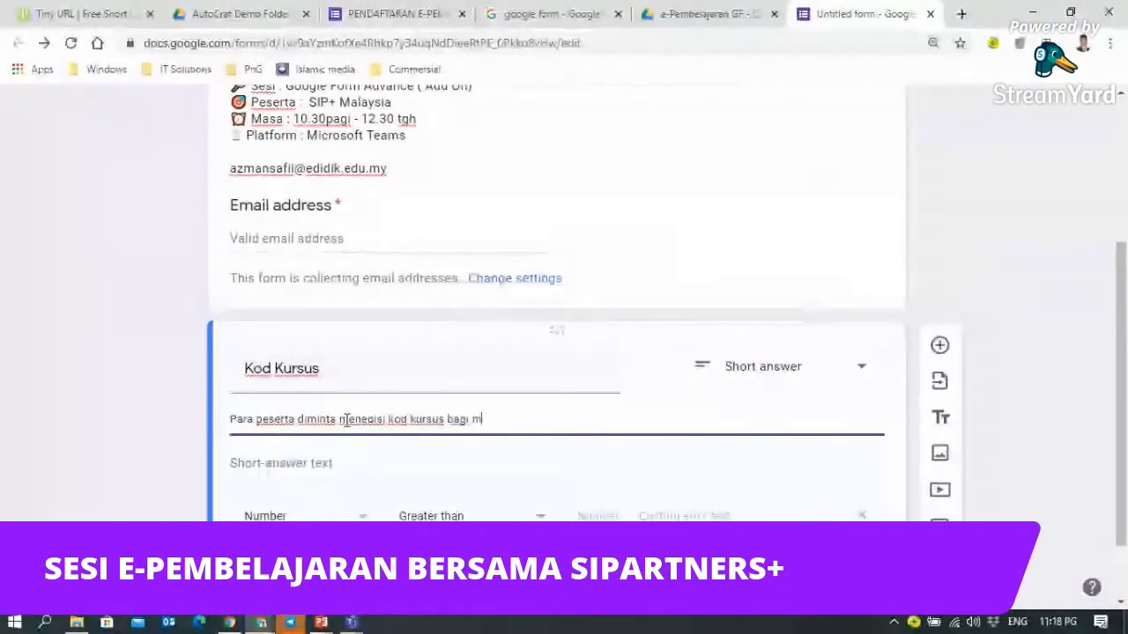
text(enegesahkan )
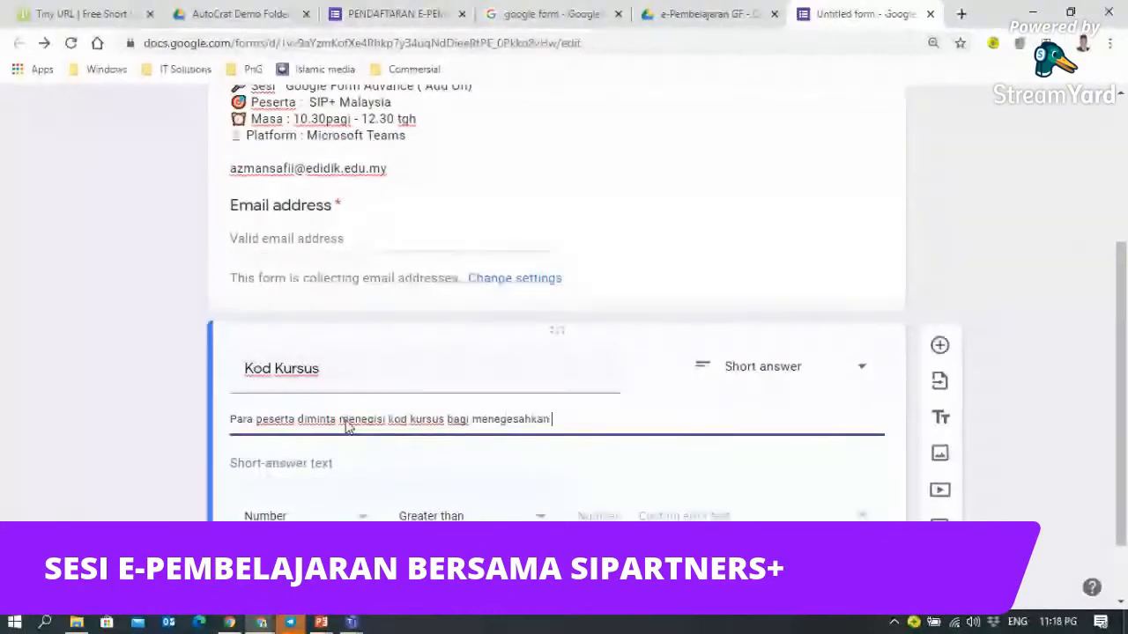
text(kehadiran)
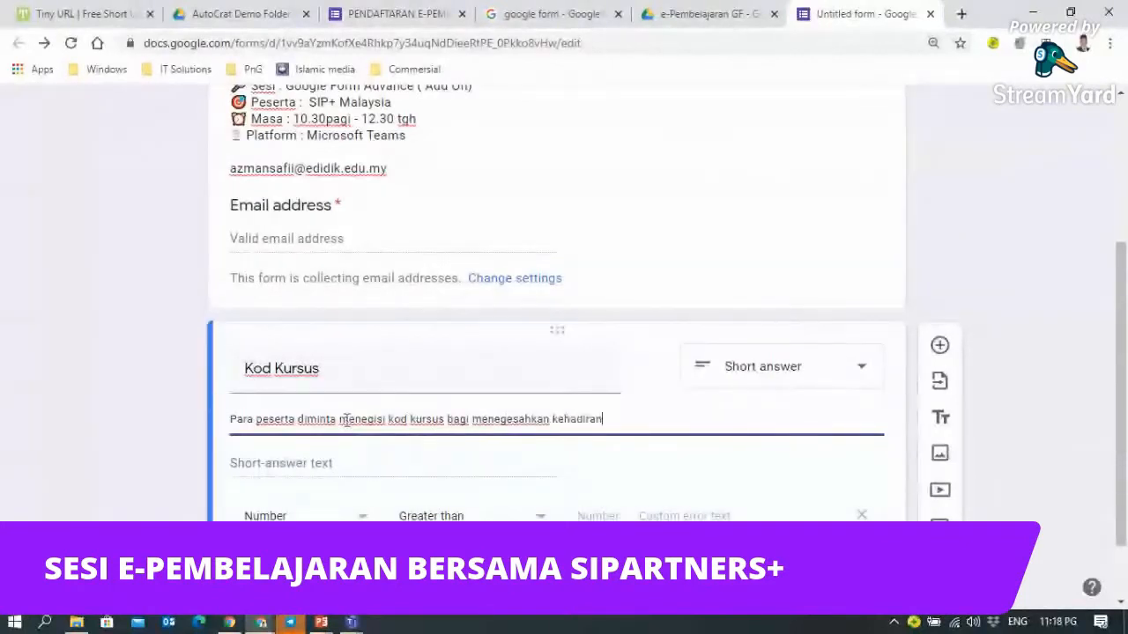
text( t)
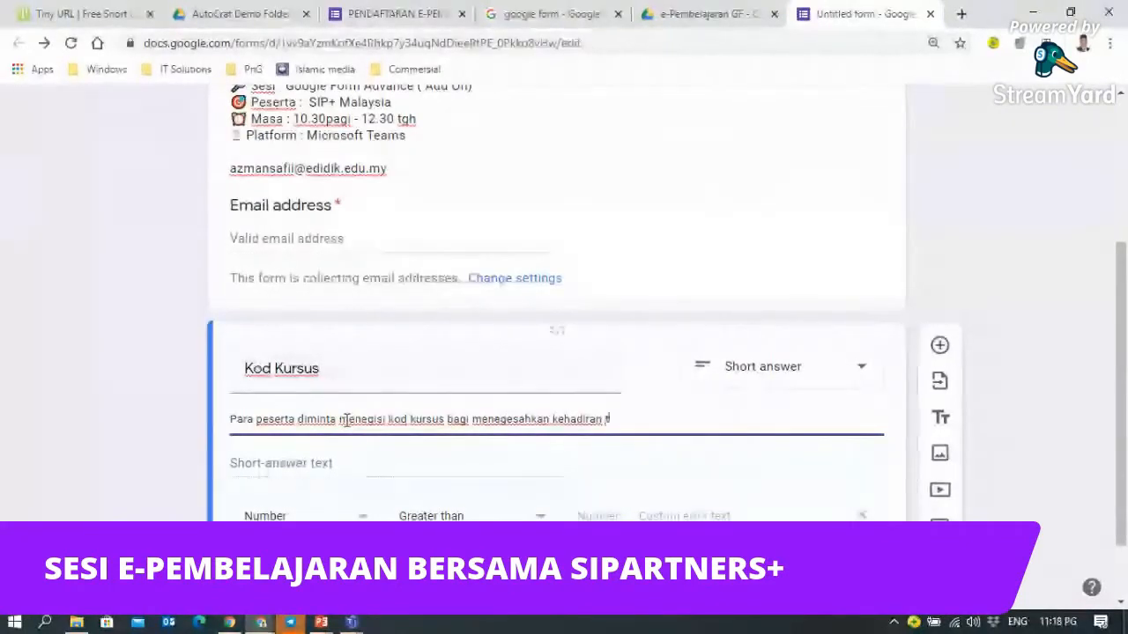
text(uan/puan.)
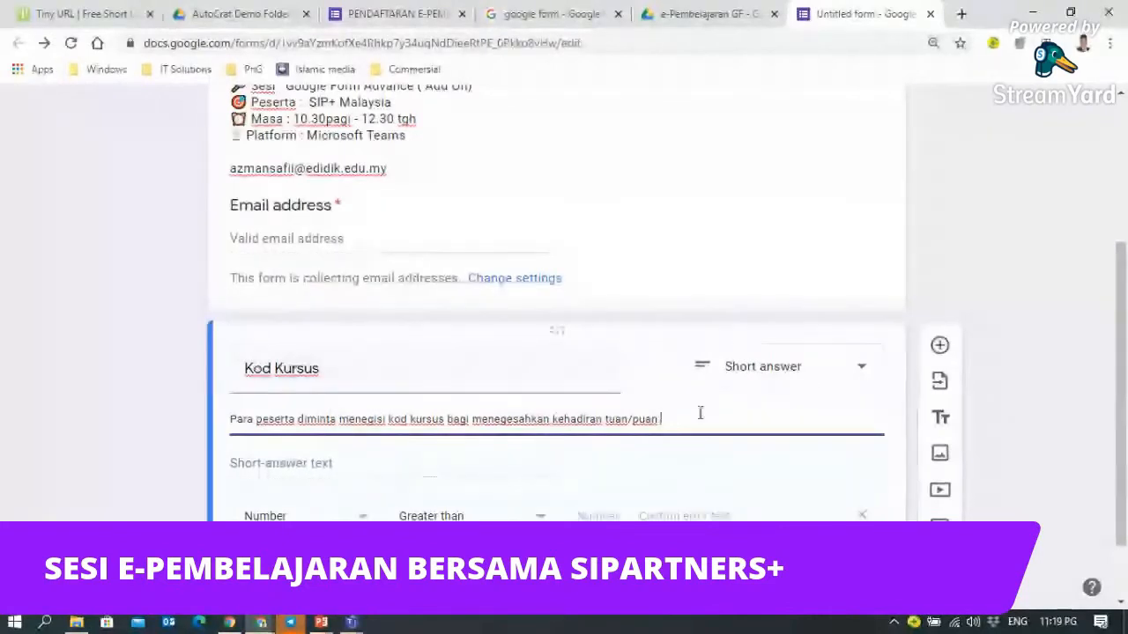
- Switch the Kod Kursus response validation type from Number to Regular expression
scroll(700, 412, down, 1)
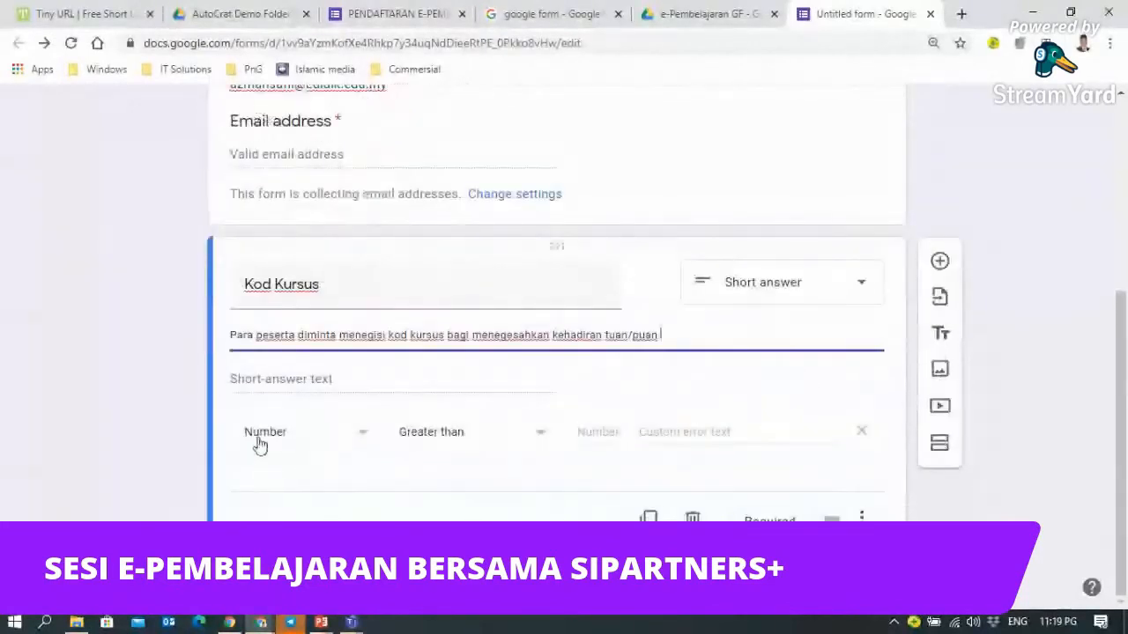
click(364, 441)
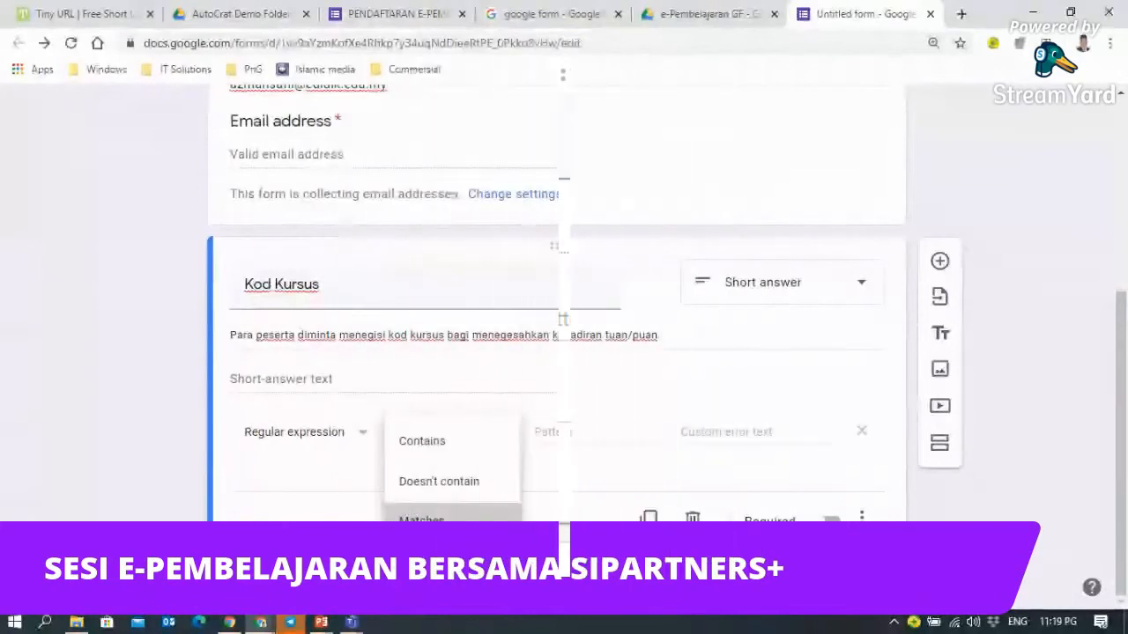
- Set the regular-expression condition to Matches and drop the description's trailing period
click(428, 520)
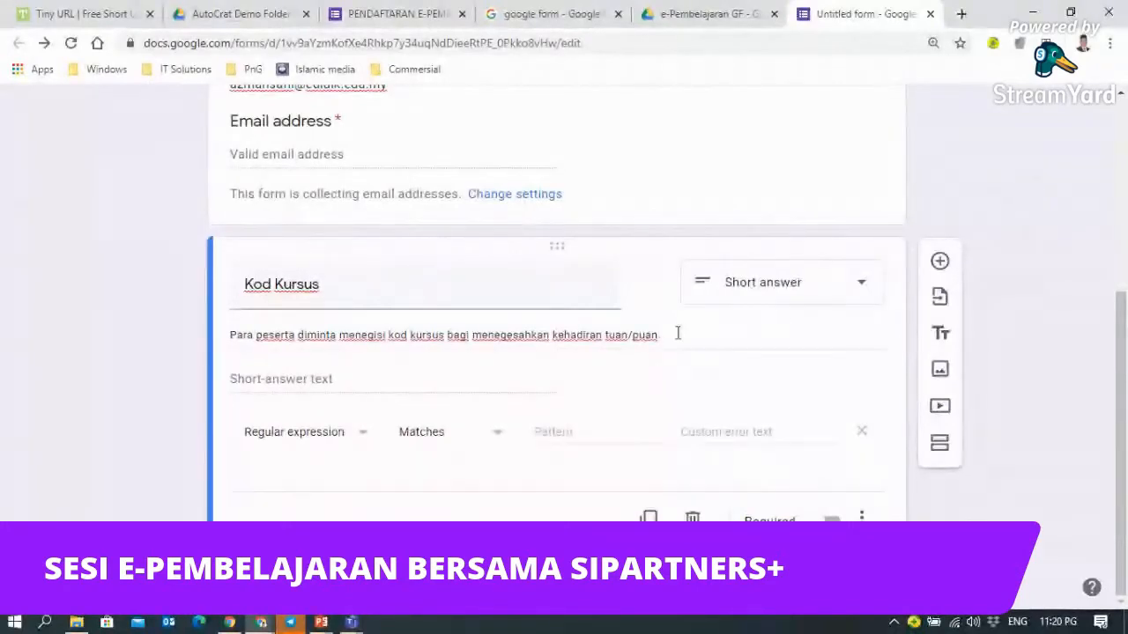
key(BackSpace)
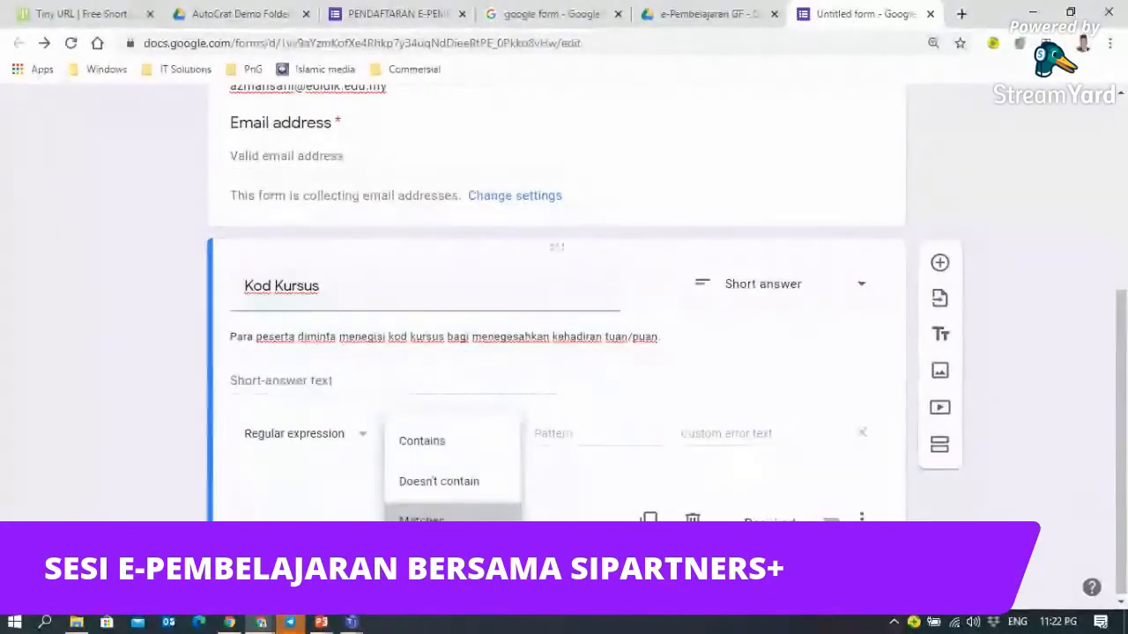
key(Escape)
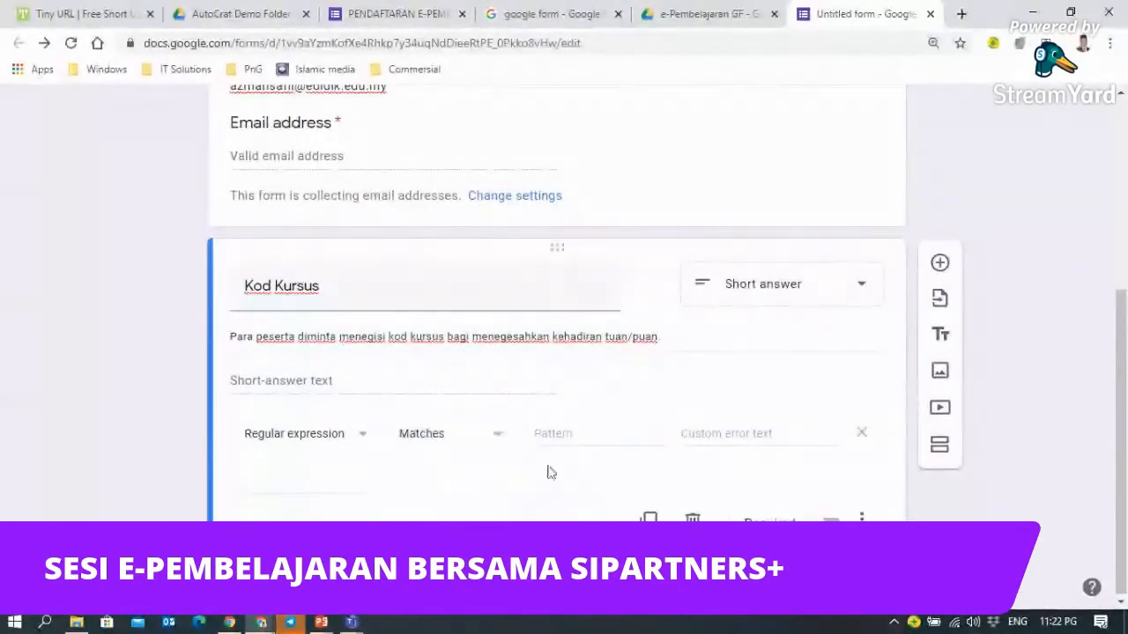
click(551, 433)
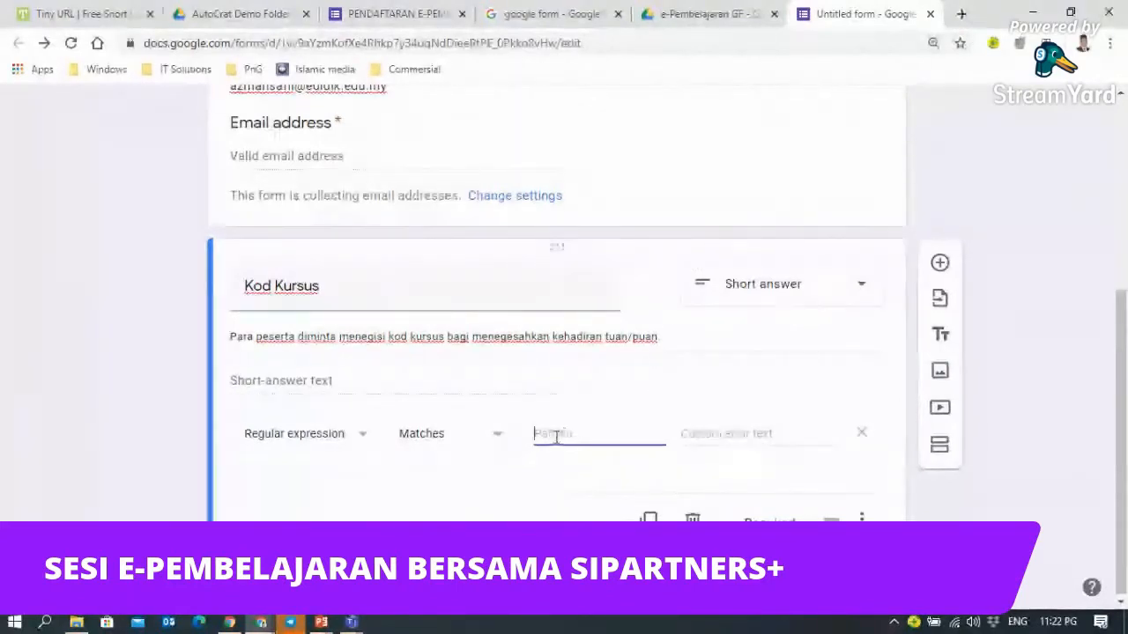
- Enter test25 as the Kod Kursus validation pattern
text(te)
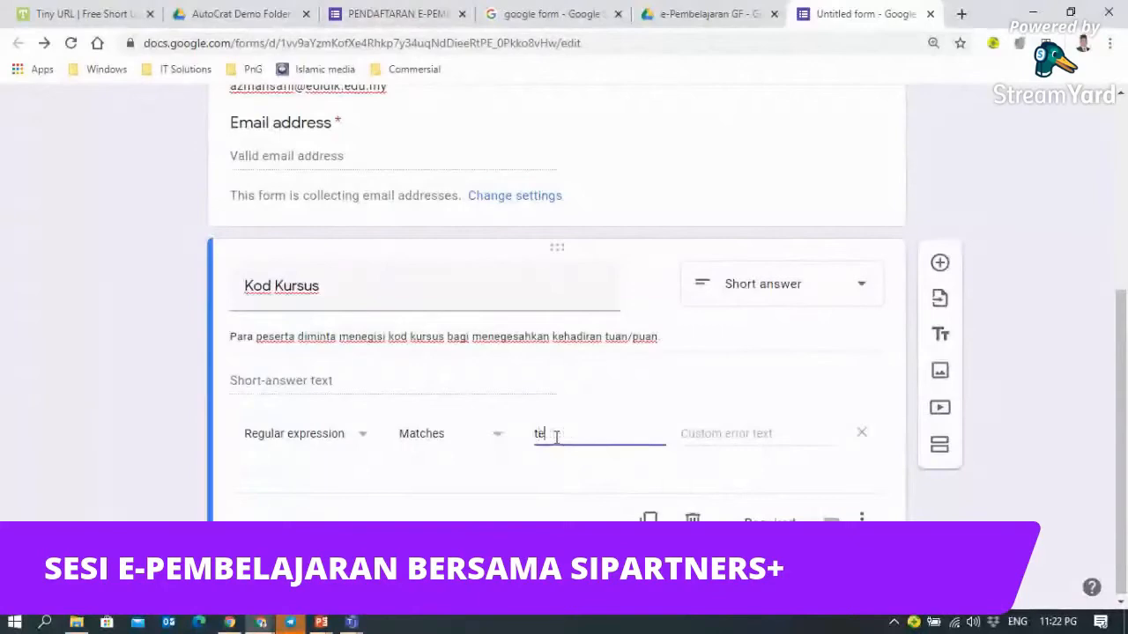
text(st)
text($)
drag(587, 433, 535, 433)
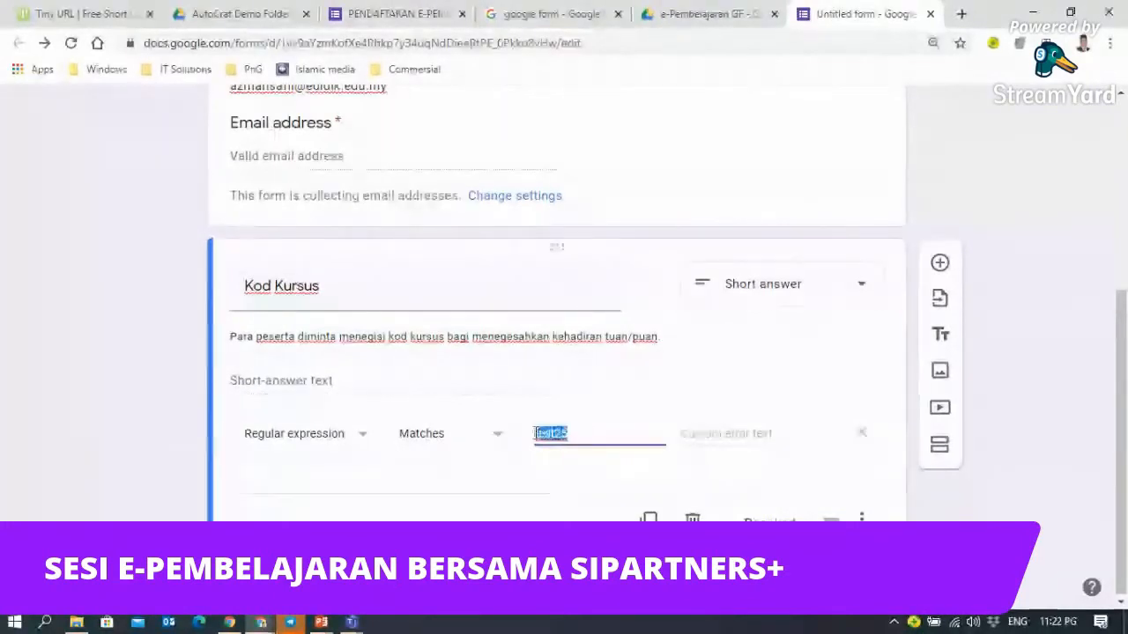
click(577, 431)
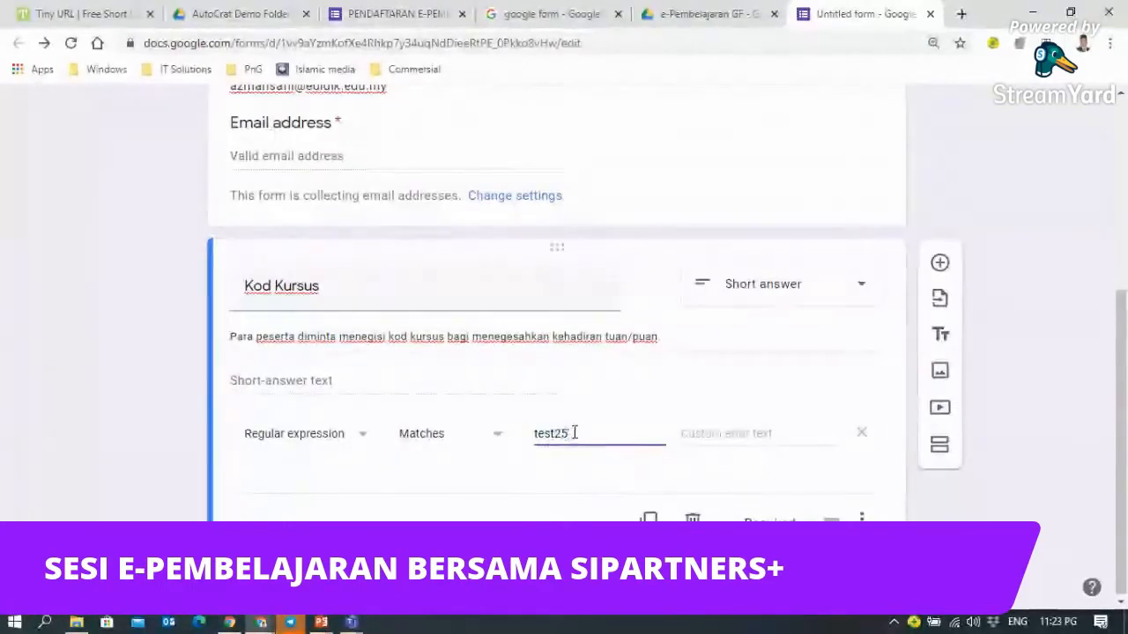
key(ctrl+a)
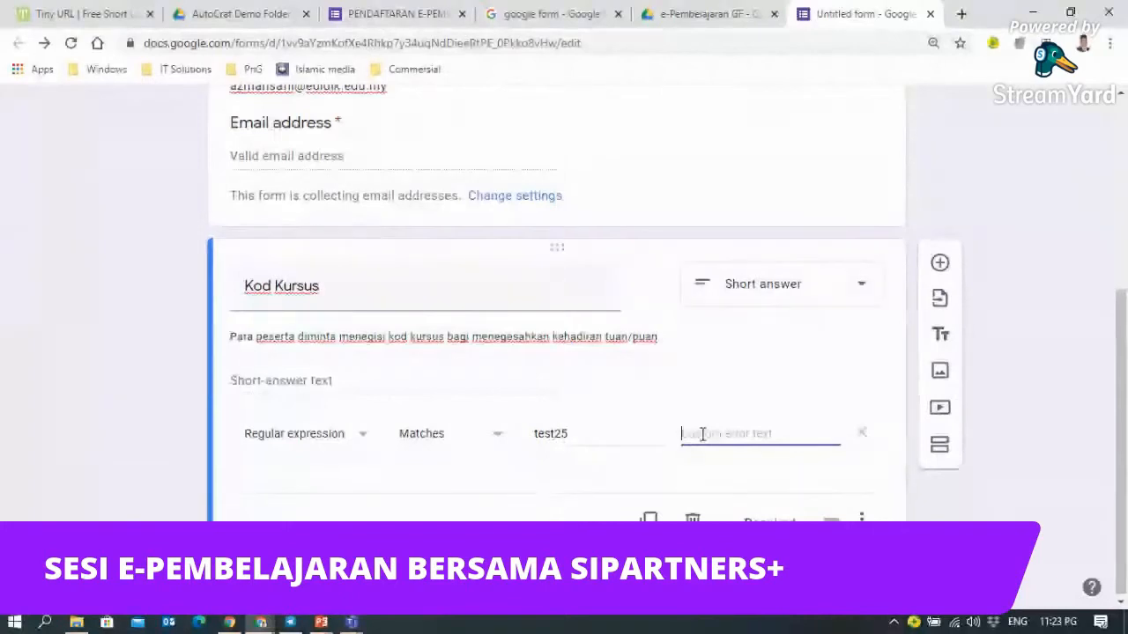
- Type the custom error text 'Sila masukkan kod kursus yang betul' for Kod Kursus
text(S)
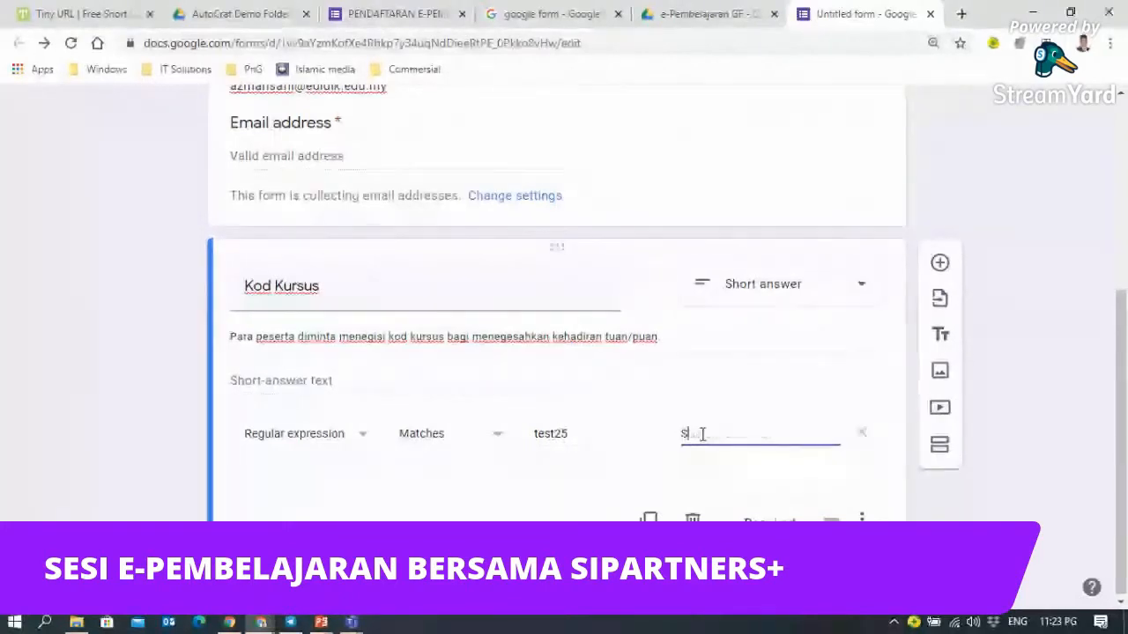
text(ila masuk)
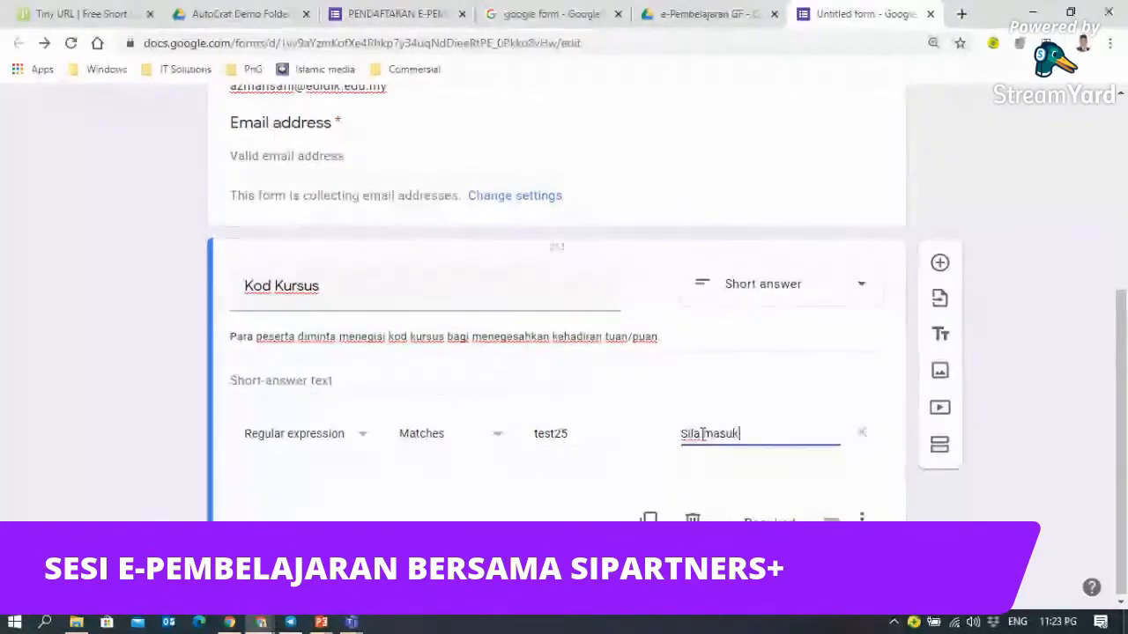
text(kan kod kursus yang be)
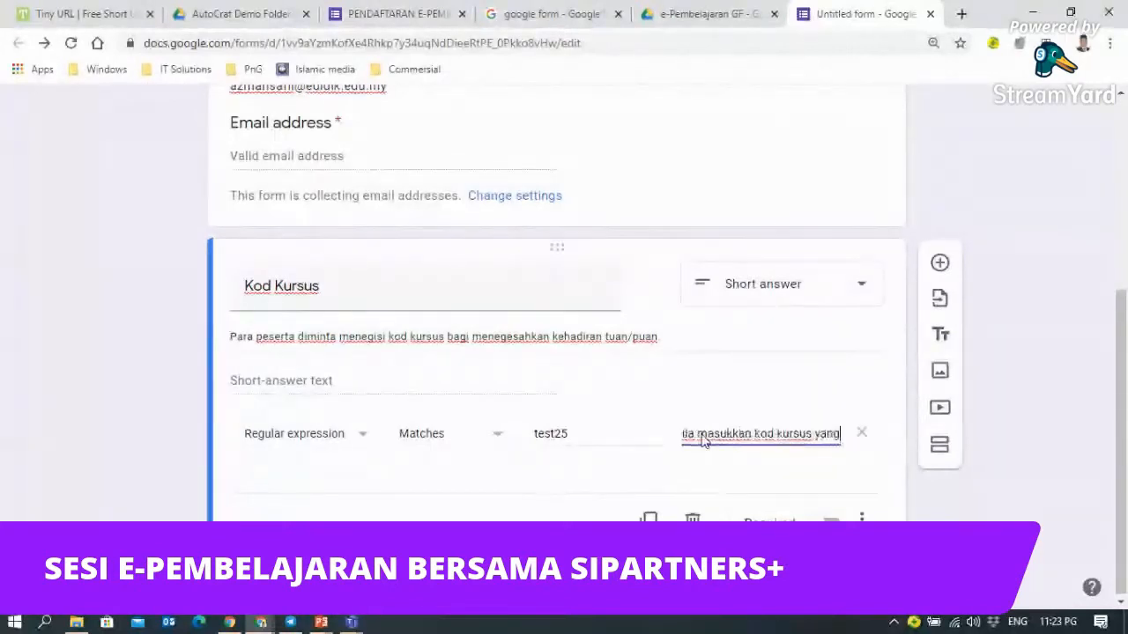
text(tu)
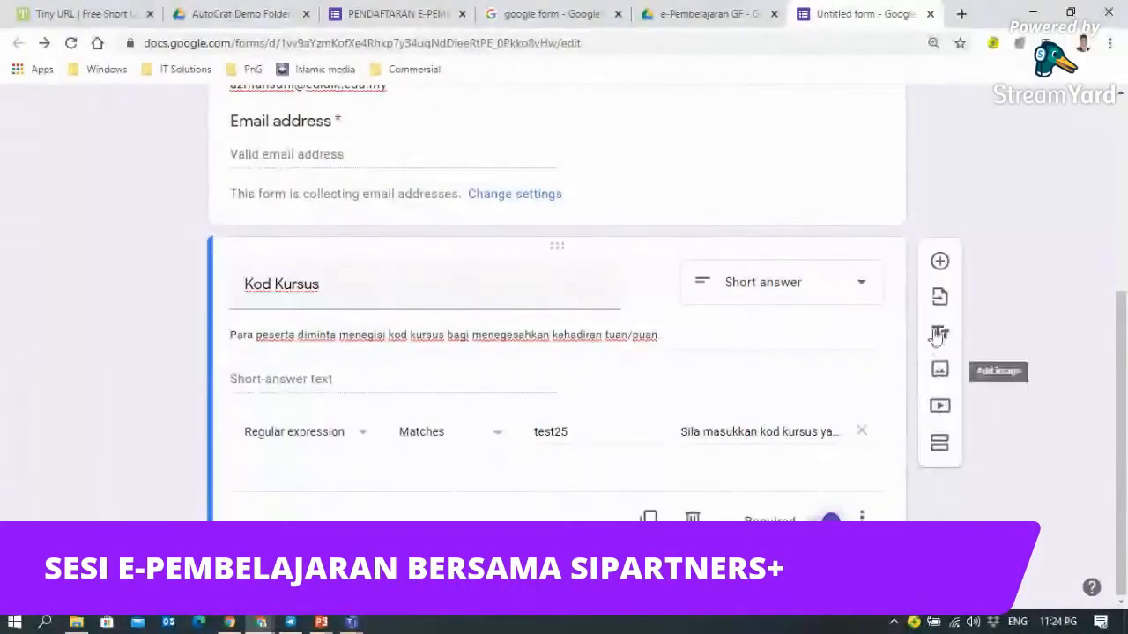
- Insert a new section after the Kod Kursus question
click(940, 262)
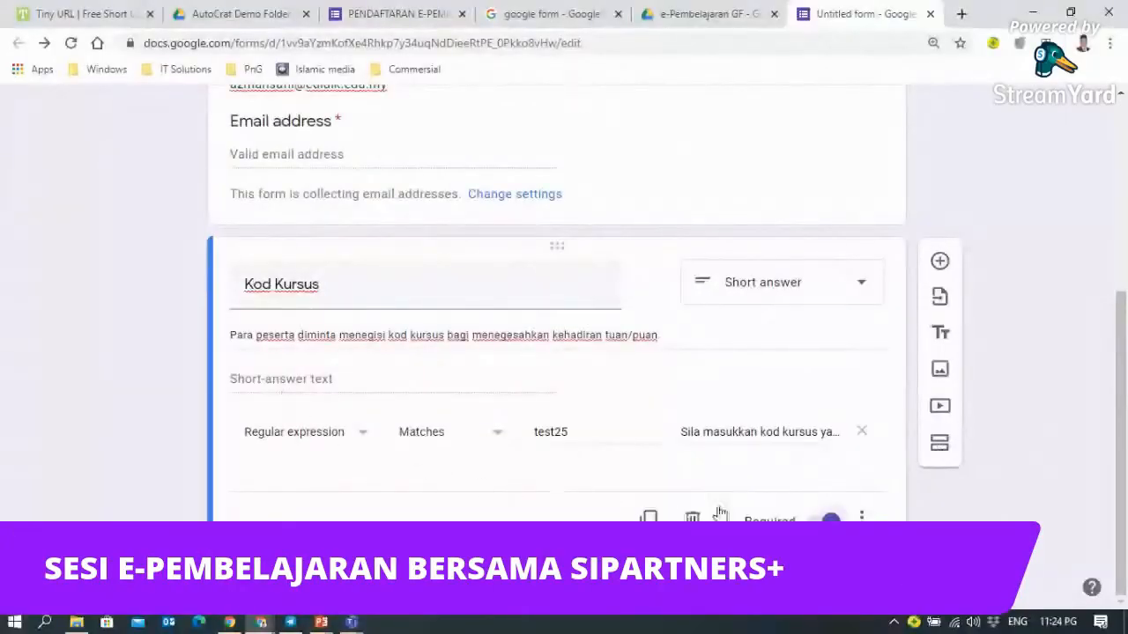
click(941, 447)
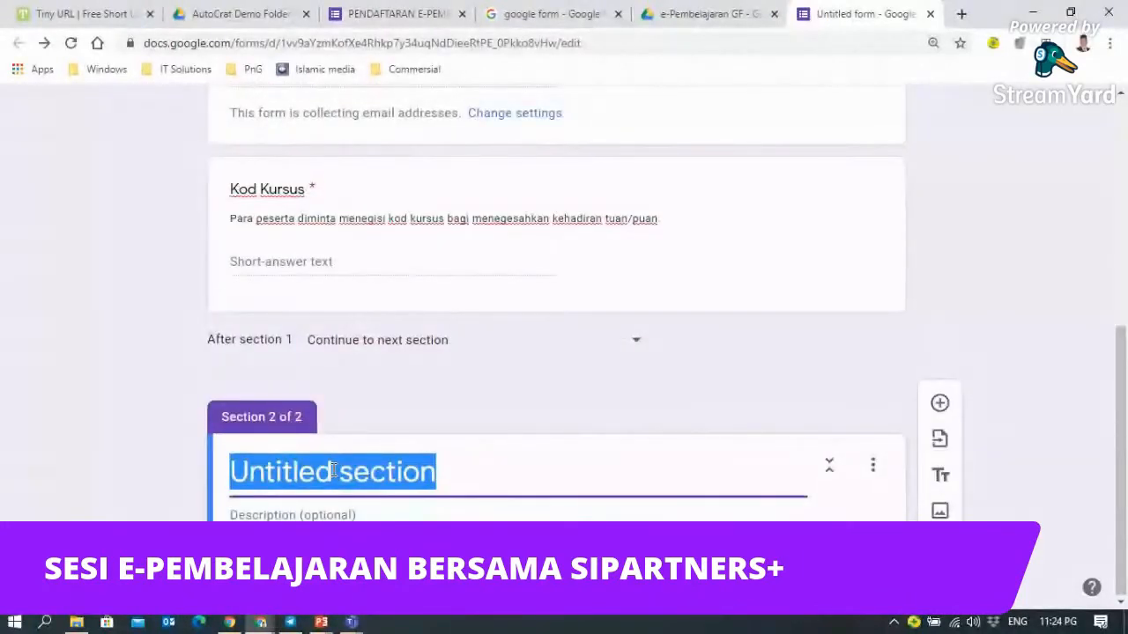
- Enter 'Maklumat Peserta' as the title of Section 2 of 2
text(Makluma)
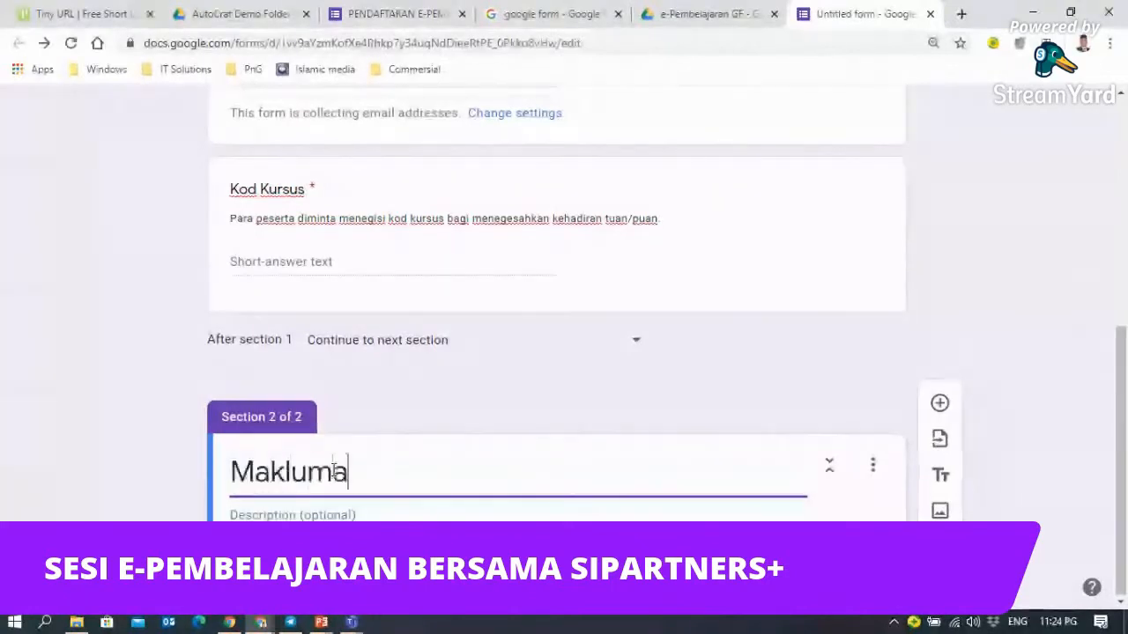
text(t Peserta)
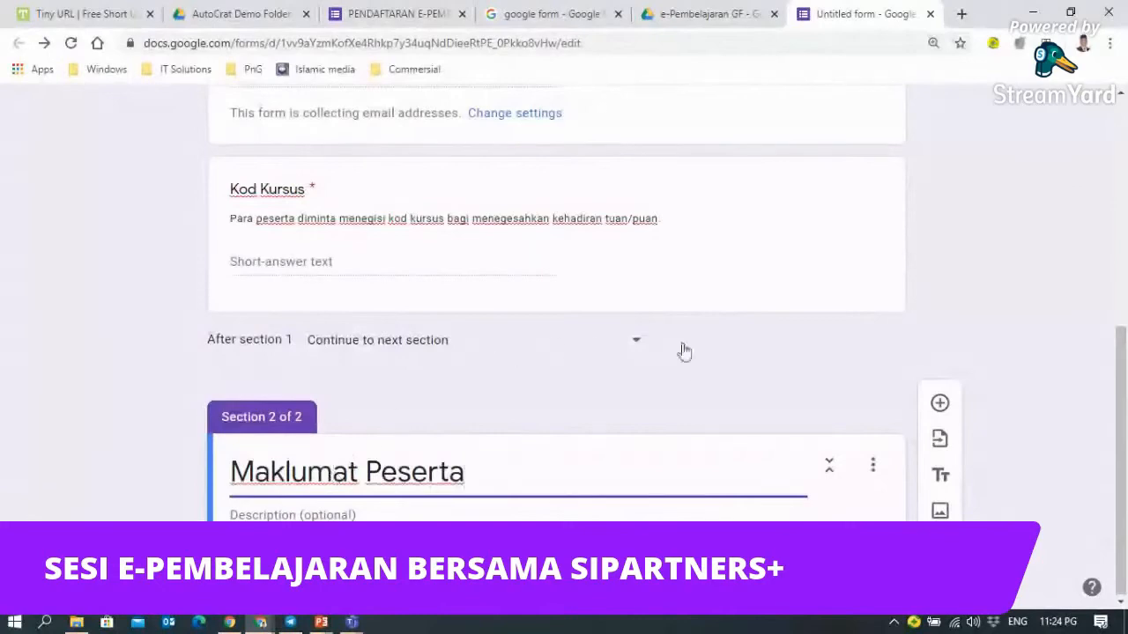
scroll(702, 375, up, 5)
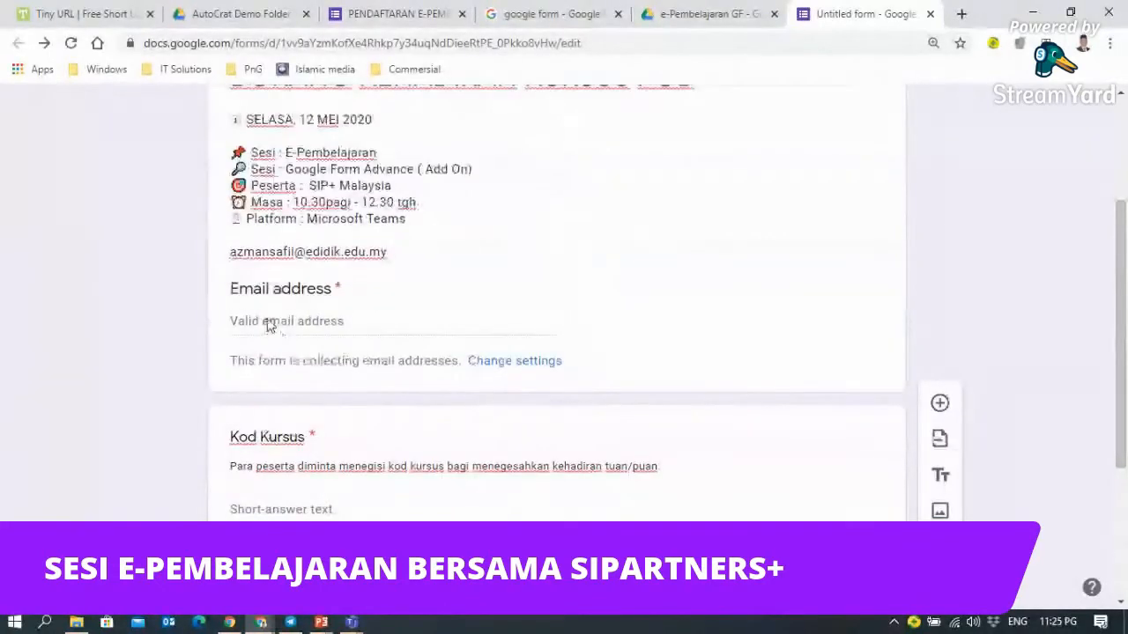
scroll(281, 489, down, 2)
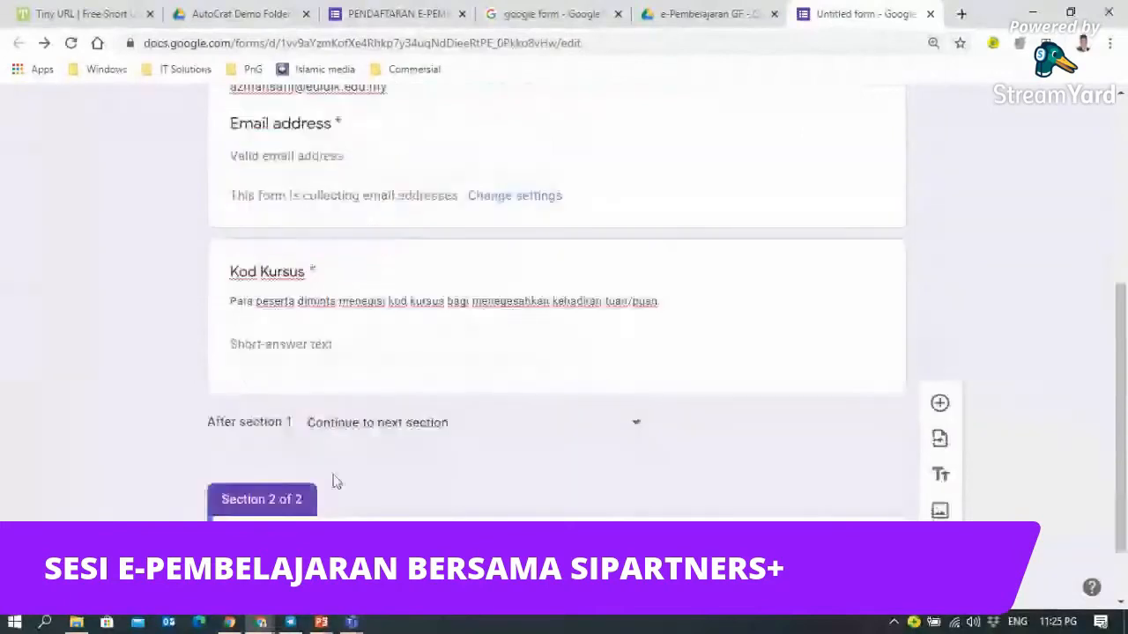
scroll(367, 477, down, 1)
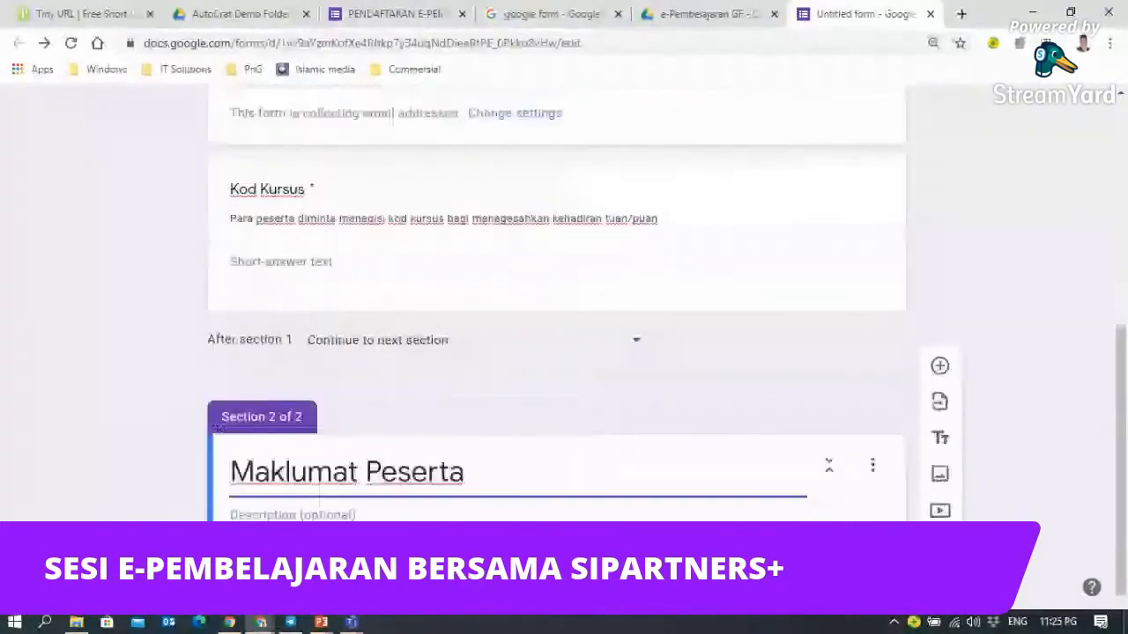
- Describe the section as 'Mohon para peserta mengisi maklumat diri anda dengan tepat'
click(294, 513)
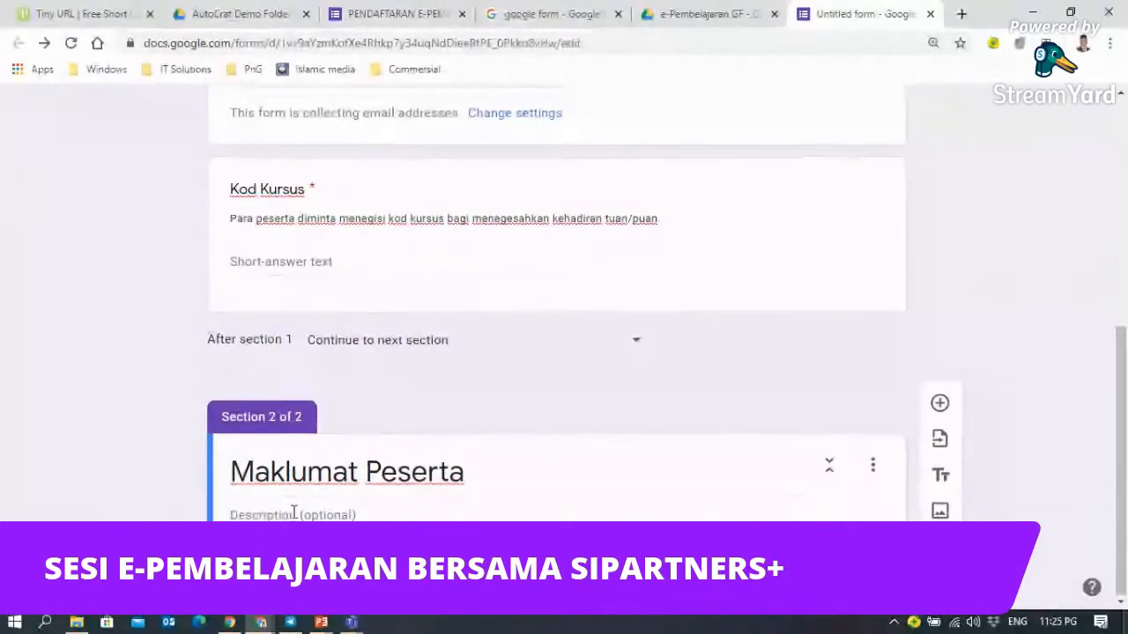
text(Mohon )
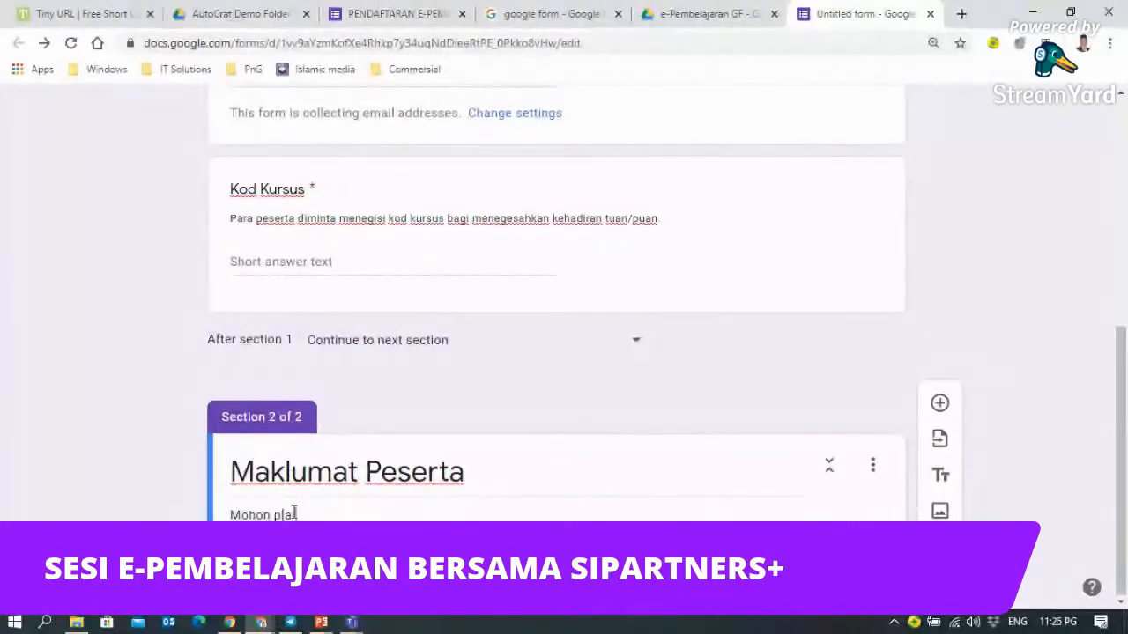
text(pla)
key(BackSpace)
key(BackSpace)
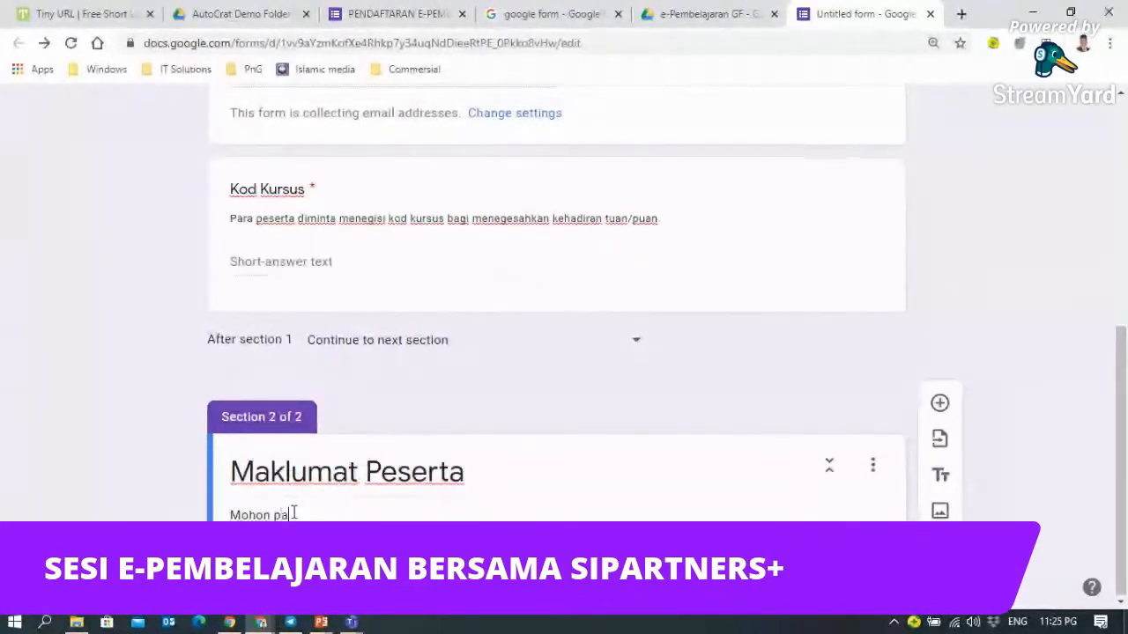
text(ara peser)
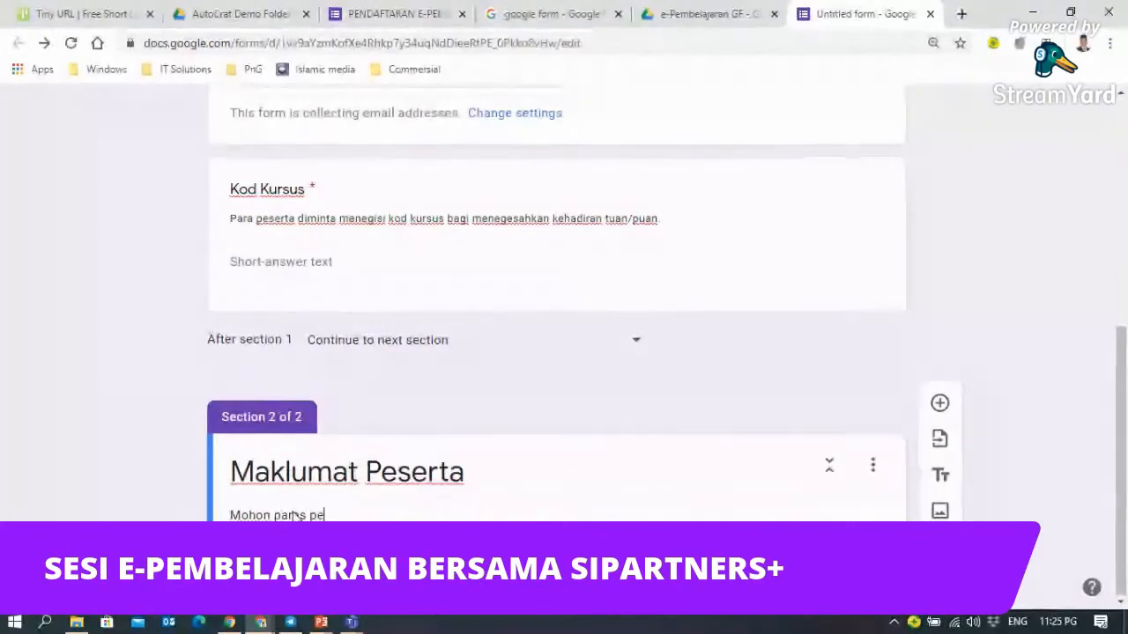
text(ta mengisi )
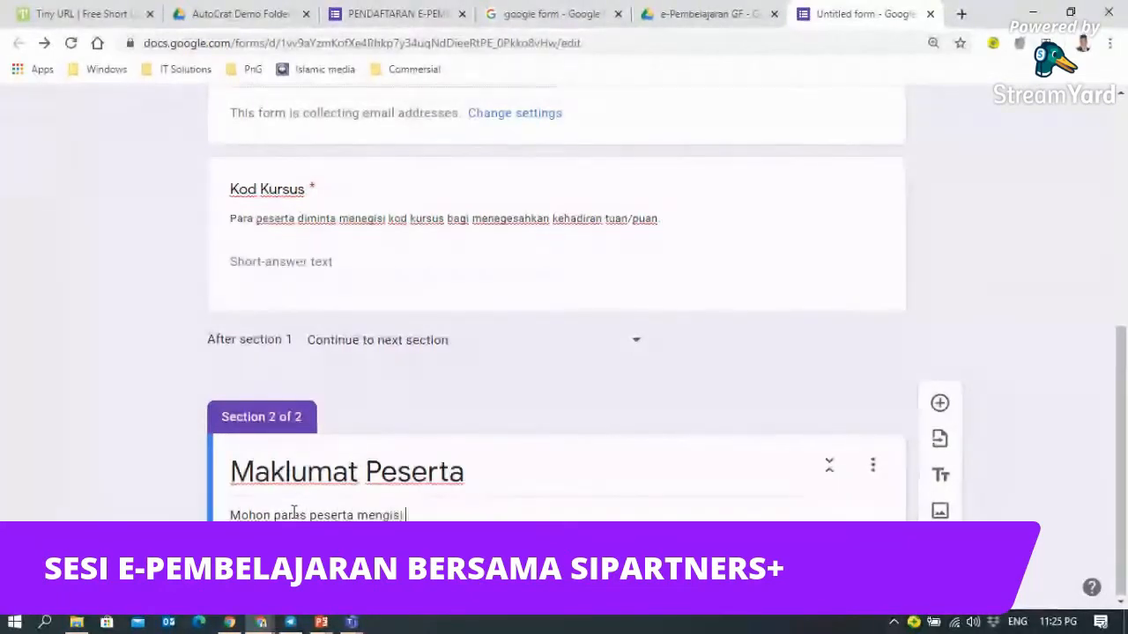
text(maklu)
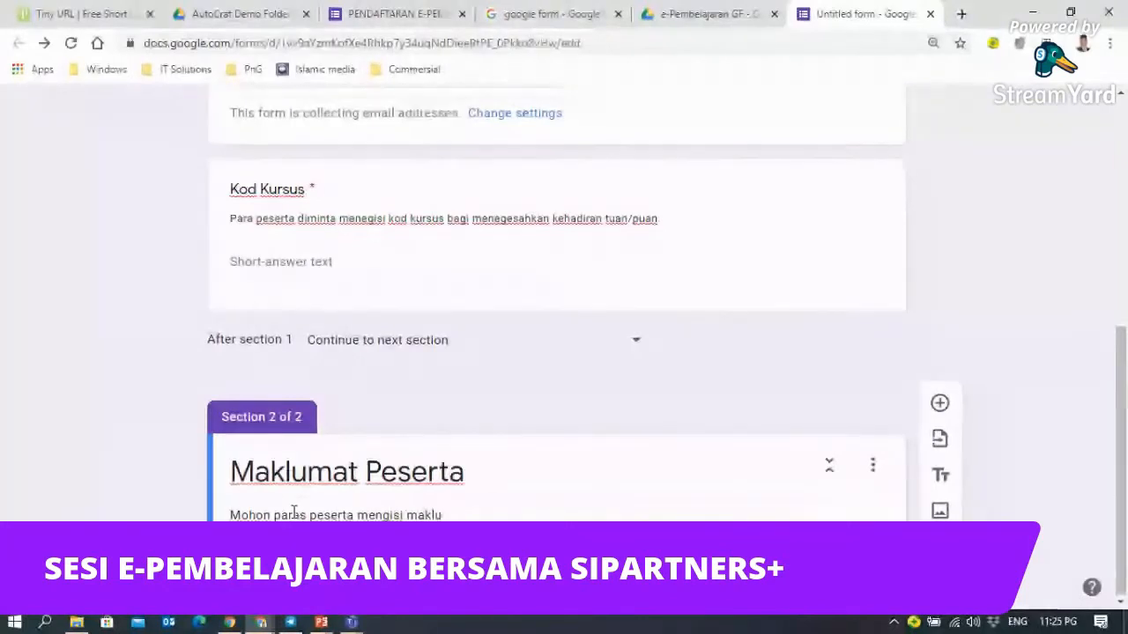
text(mat )
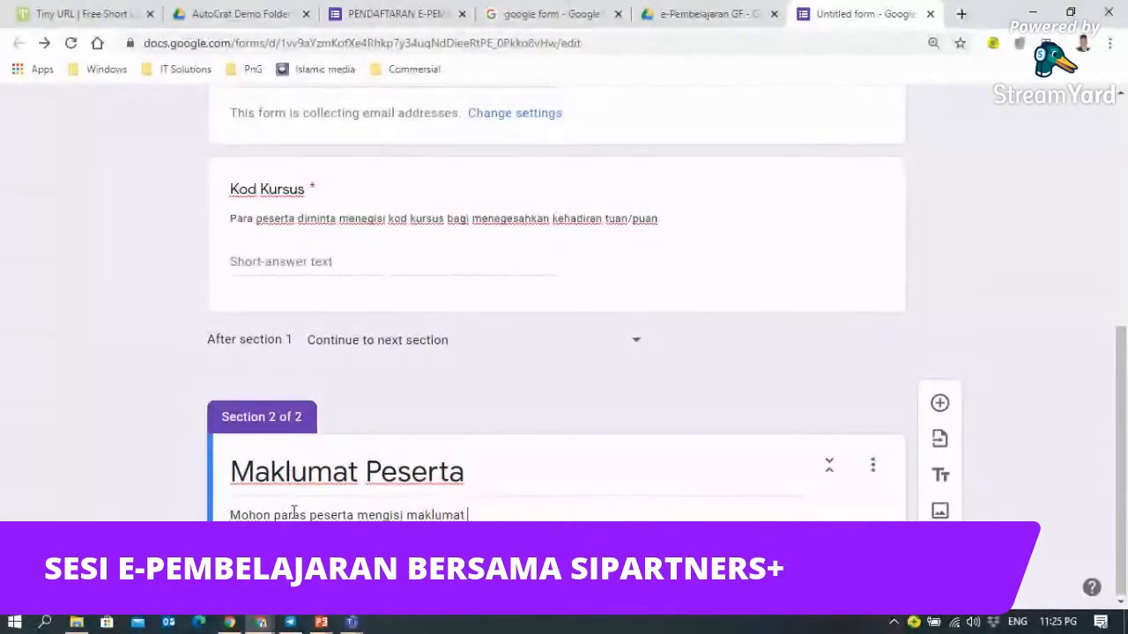
text(diri an)
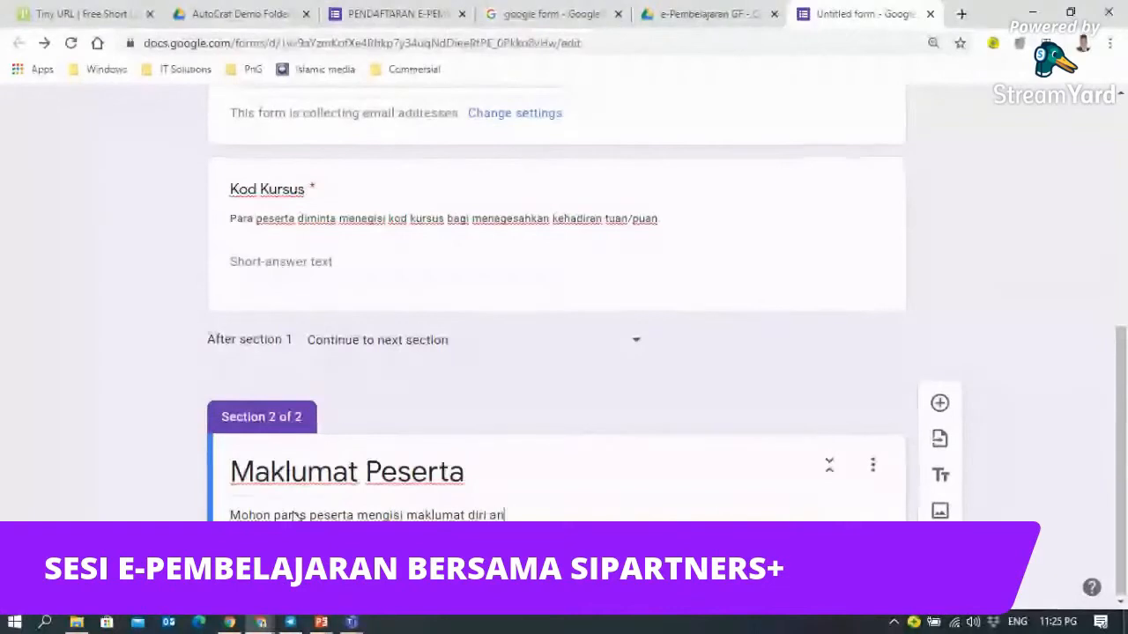
text(da dengan tepat.)
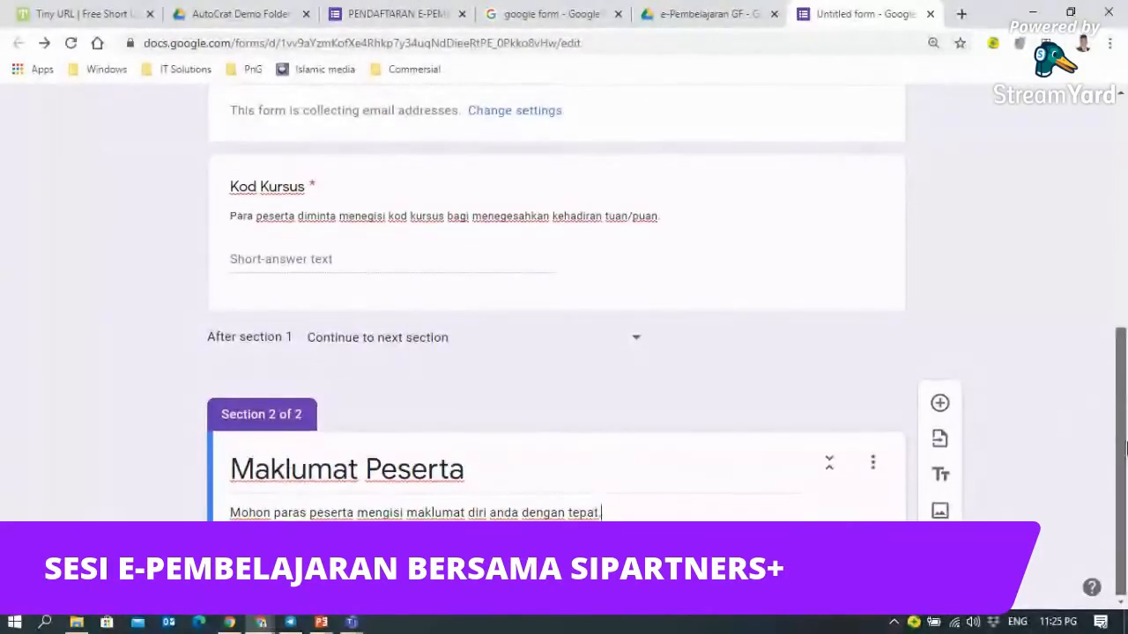
scroll(506, 229, up, 1)
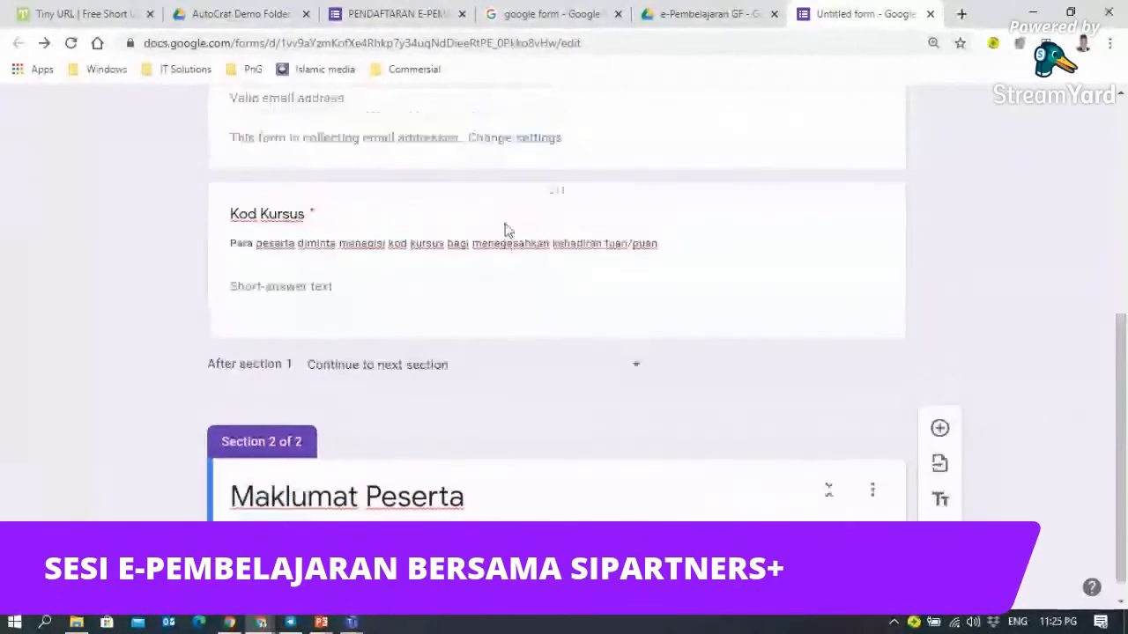
scroll(507, 229, up, 5)
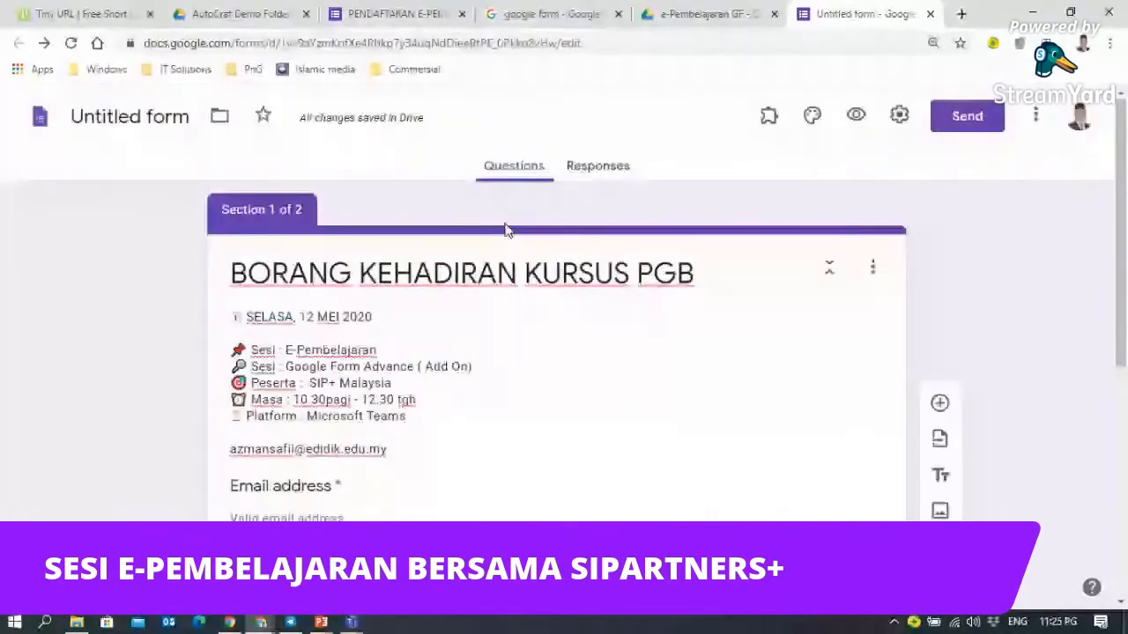
scroll(507, 229, down, 10)
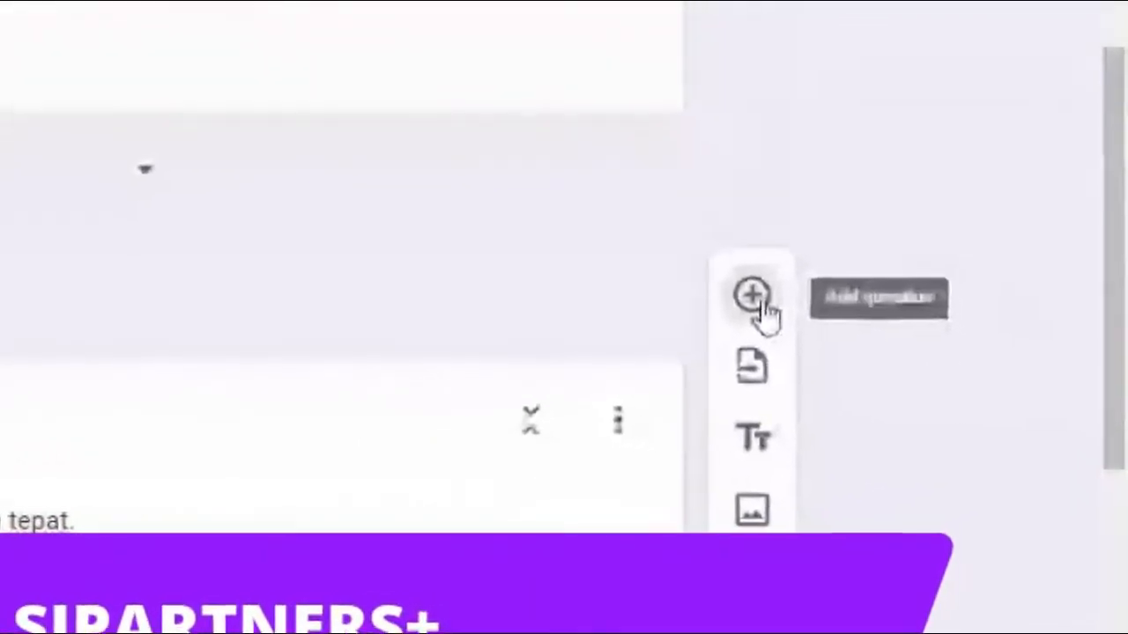
- Add a question to Maklumat Peserta and title it 'Nama (HURUF BESAR)'
click(758, 296)
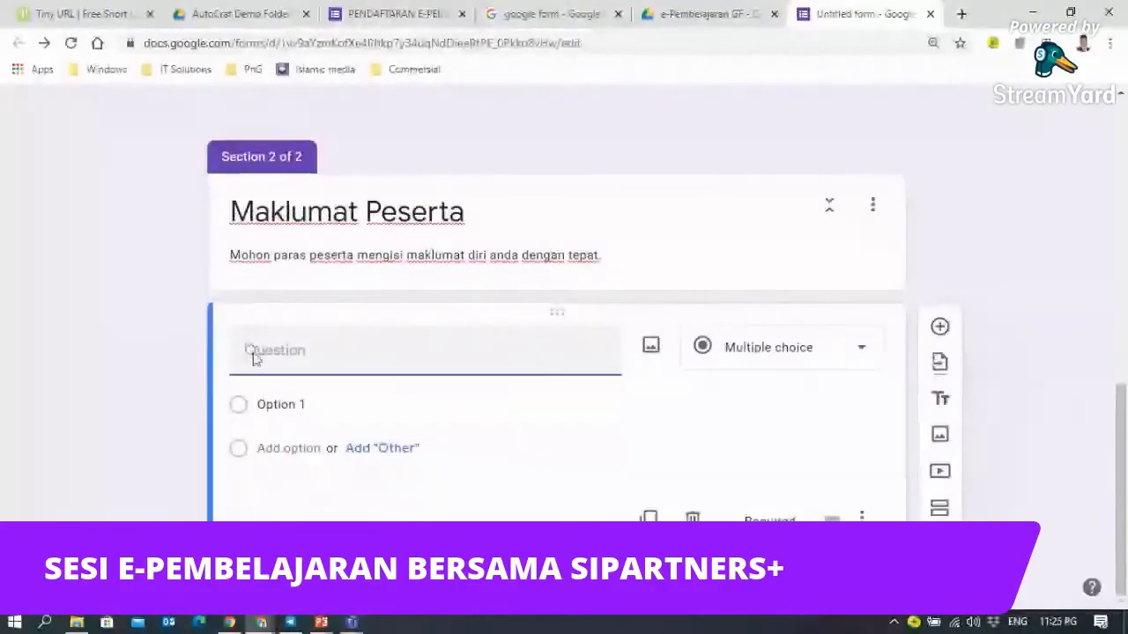
text(Nama)
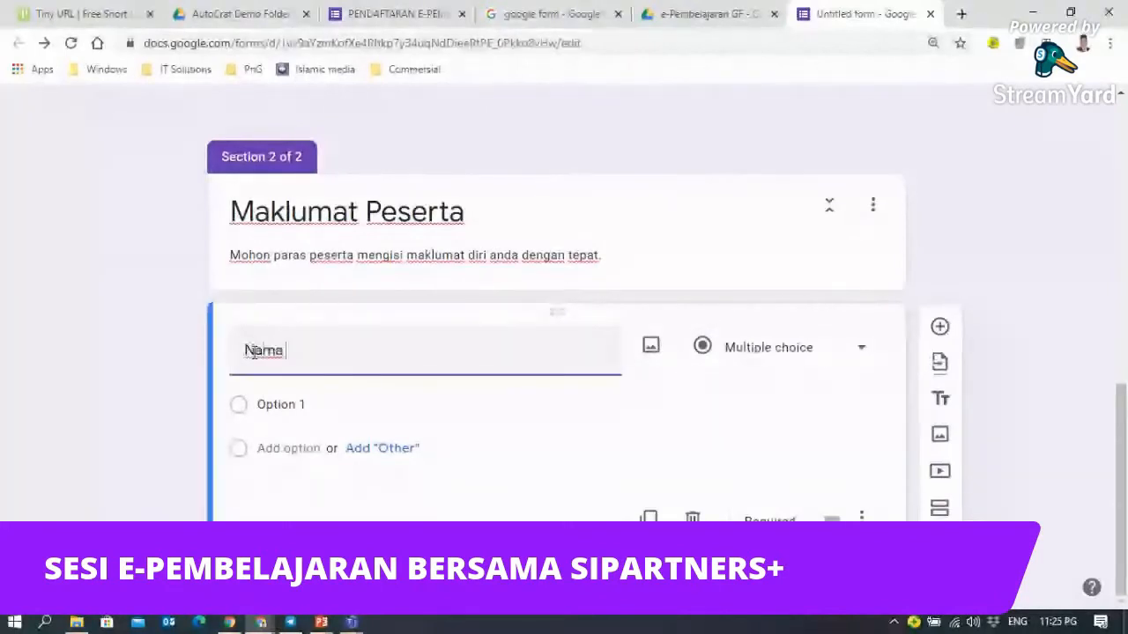
text( ()
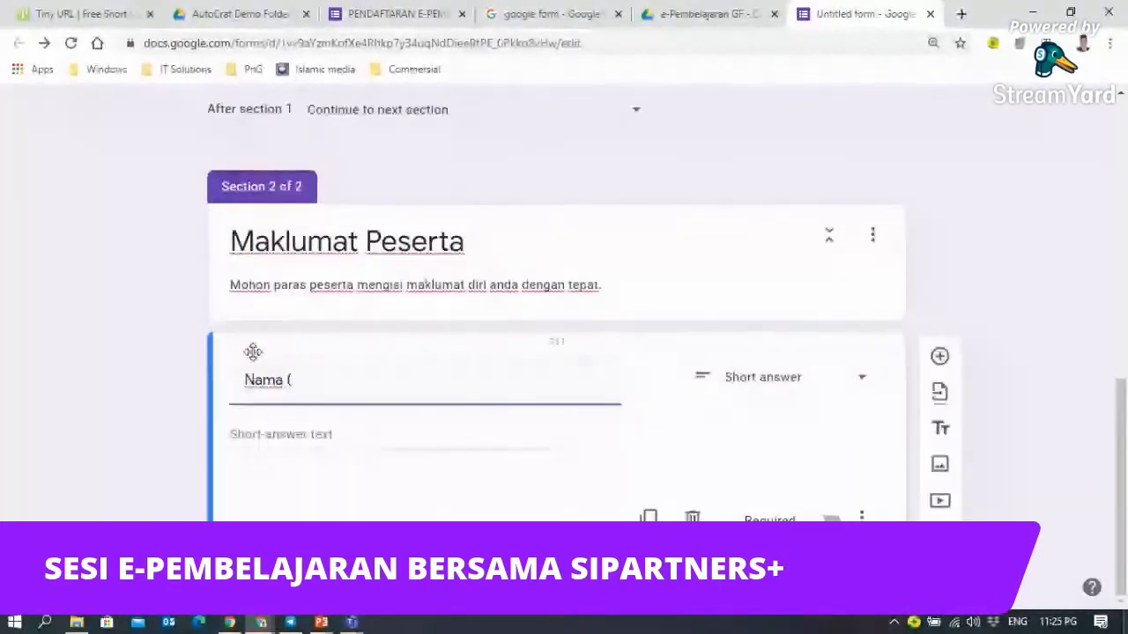
text(HURUF BESAR))
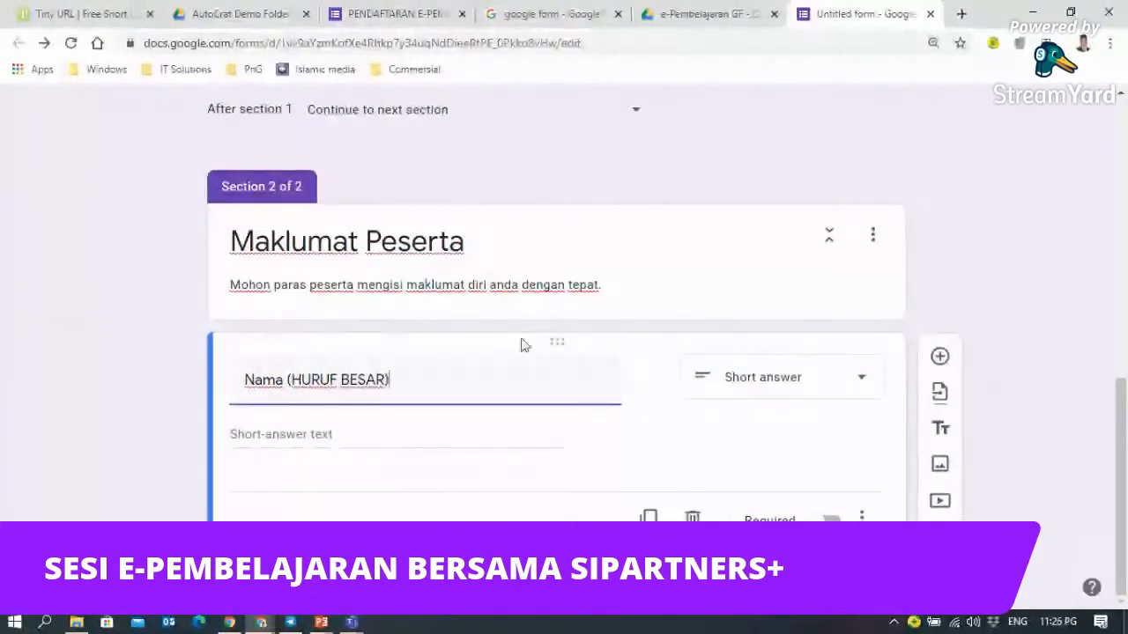
- Change the Nama (HURUF BESAR) question type to Paragraph
click(860, 386)
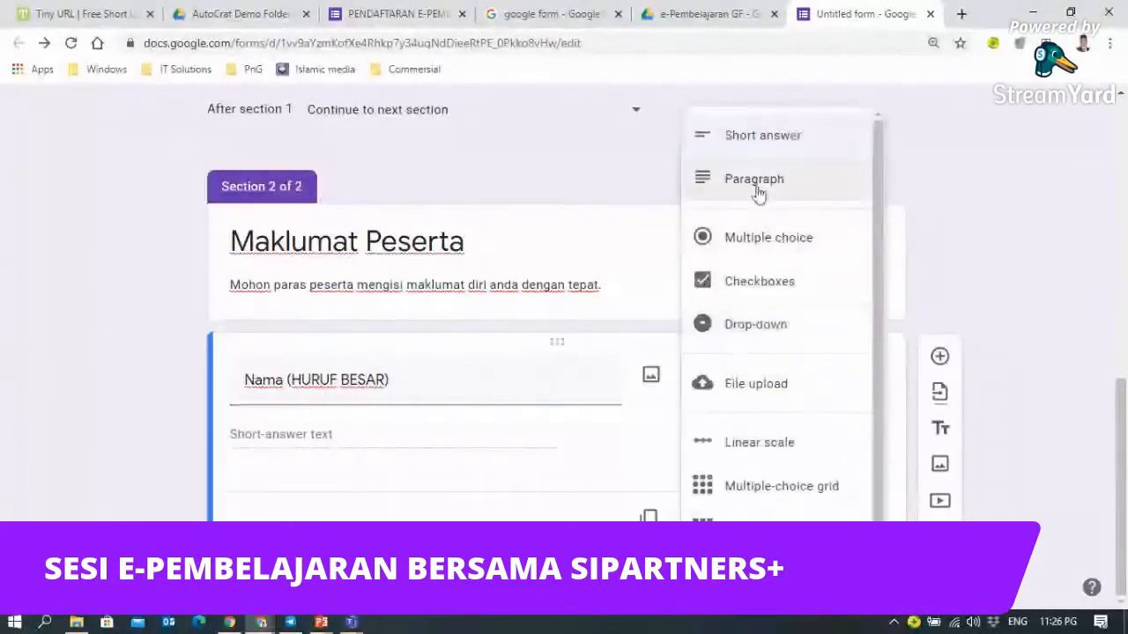
click(757, 193)
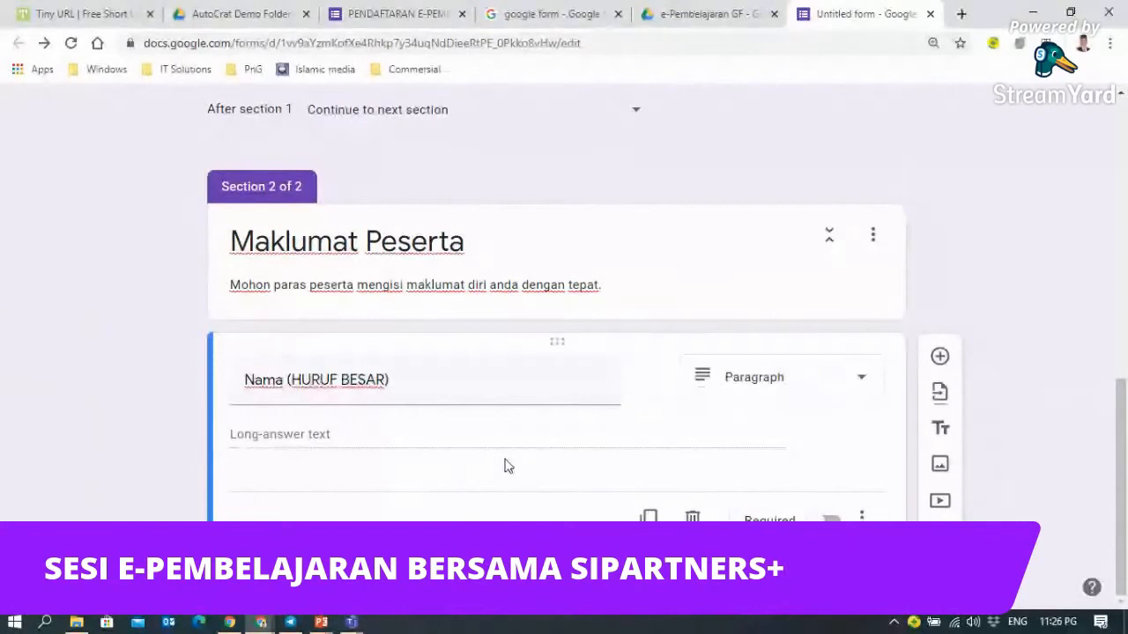
click(863, 518)
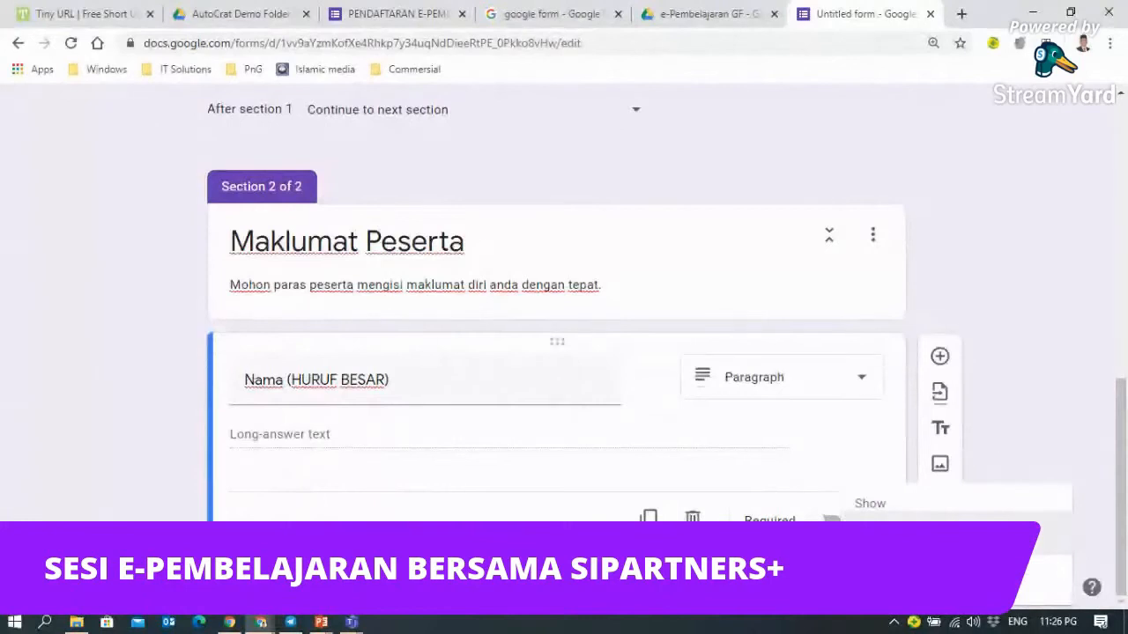
- Show the question description and enter 'SILA TAIP NAMA ADAN DENGAN MENGGUNAKAN HURUF BESAR BAGI KEPERLUAN SIJIL'
click(882, 542)
click(293, 419)
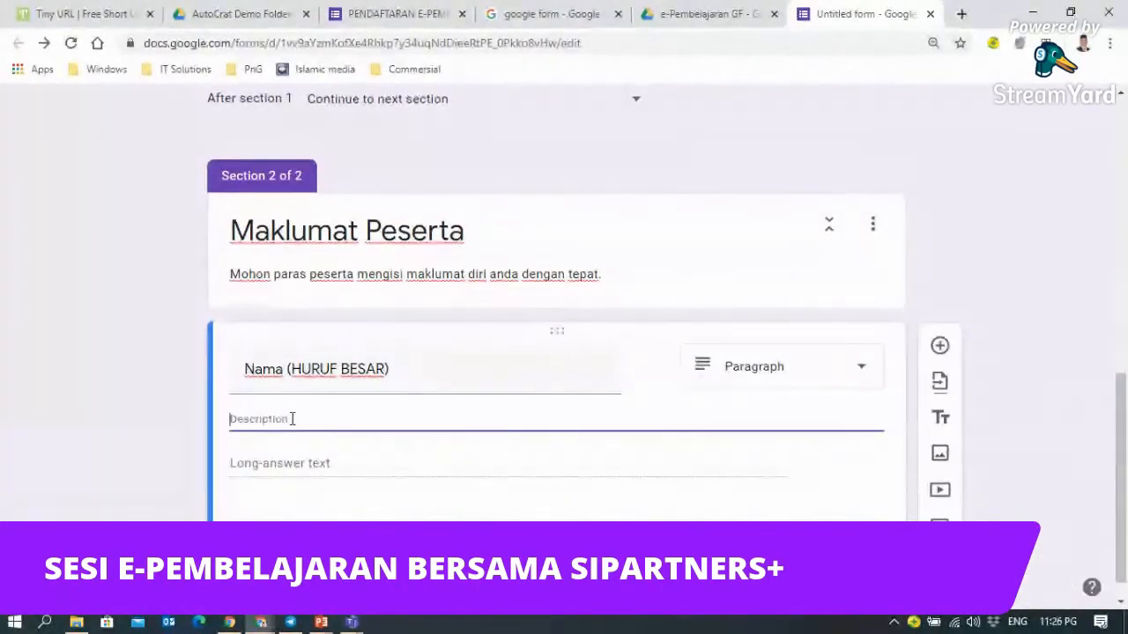
text(Mohon n)
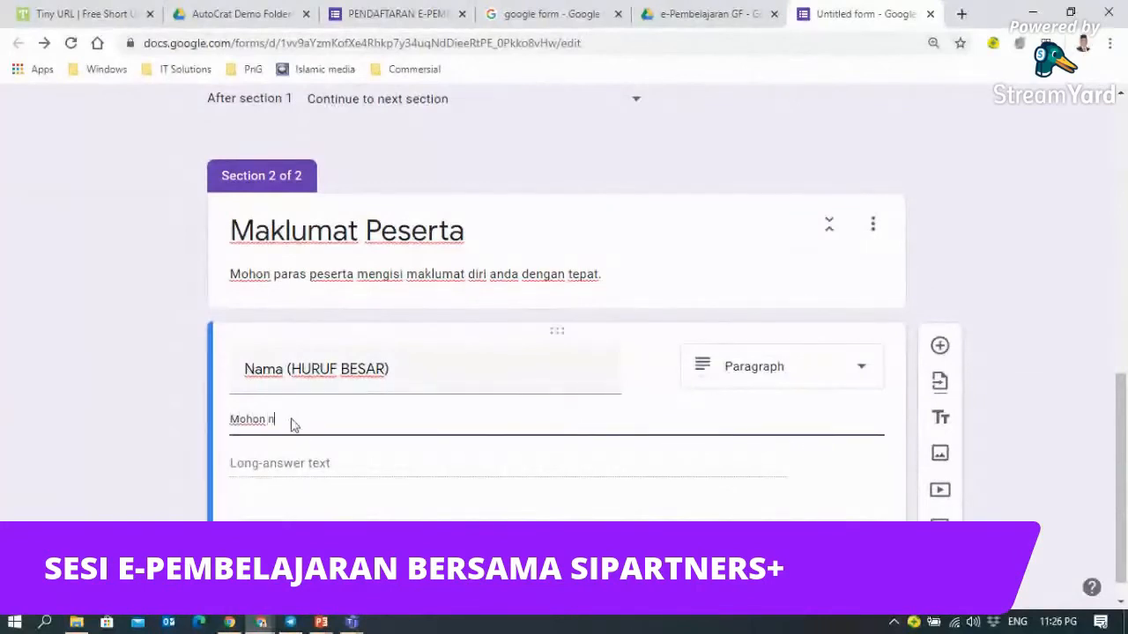
text(ama)
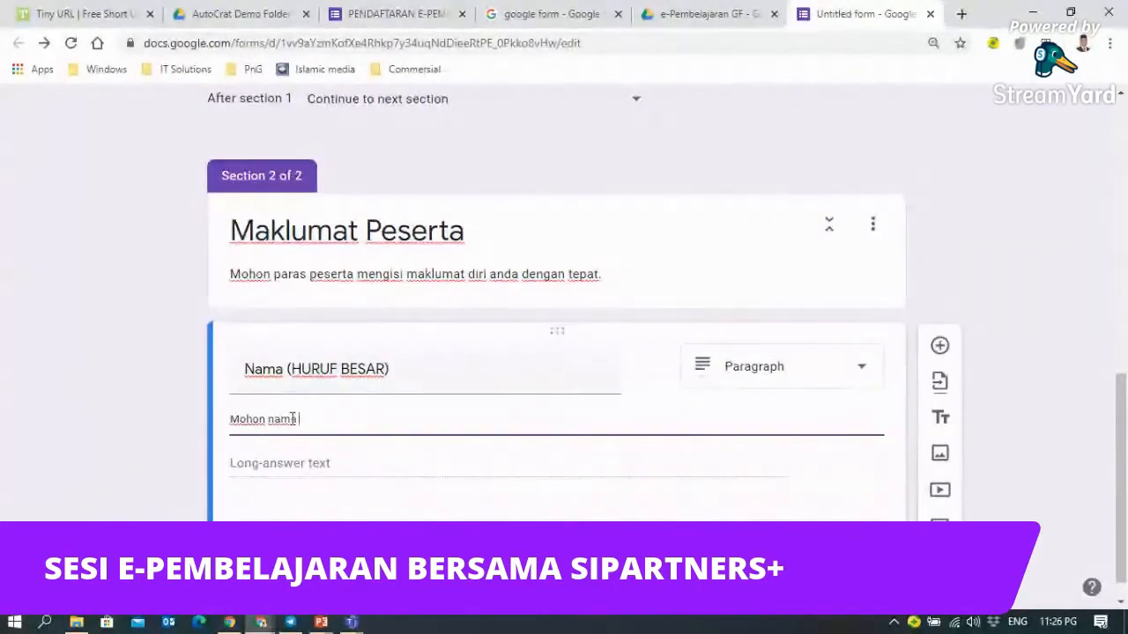
key(BackSpace)
key(BackSpace)
key(BackSpace)
key(BackSpace)
key(BackSpace)
key(BackSpace)
key(BackSpace)
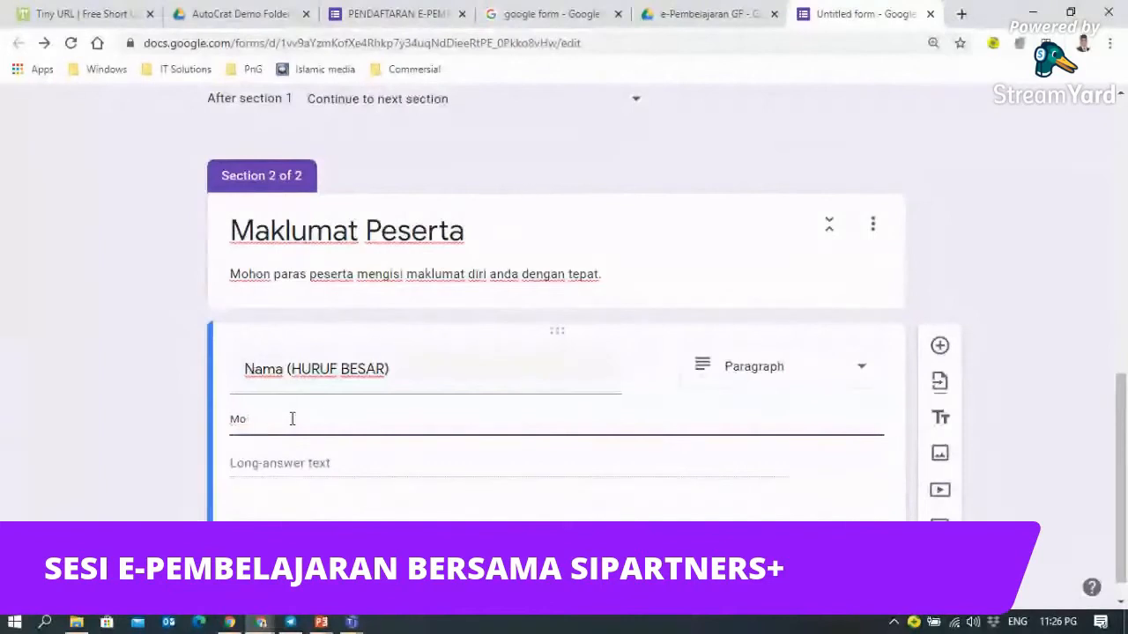
text(SILA )
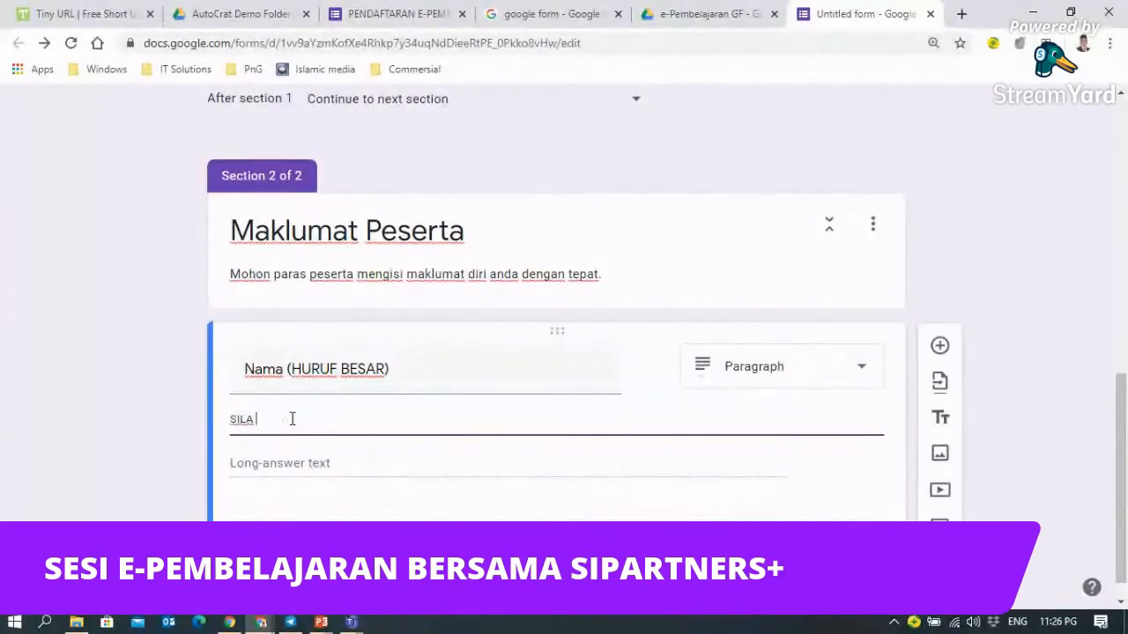
text(TAIP NAMA ADAN )
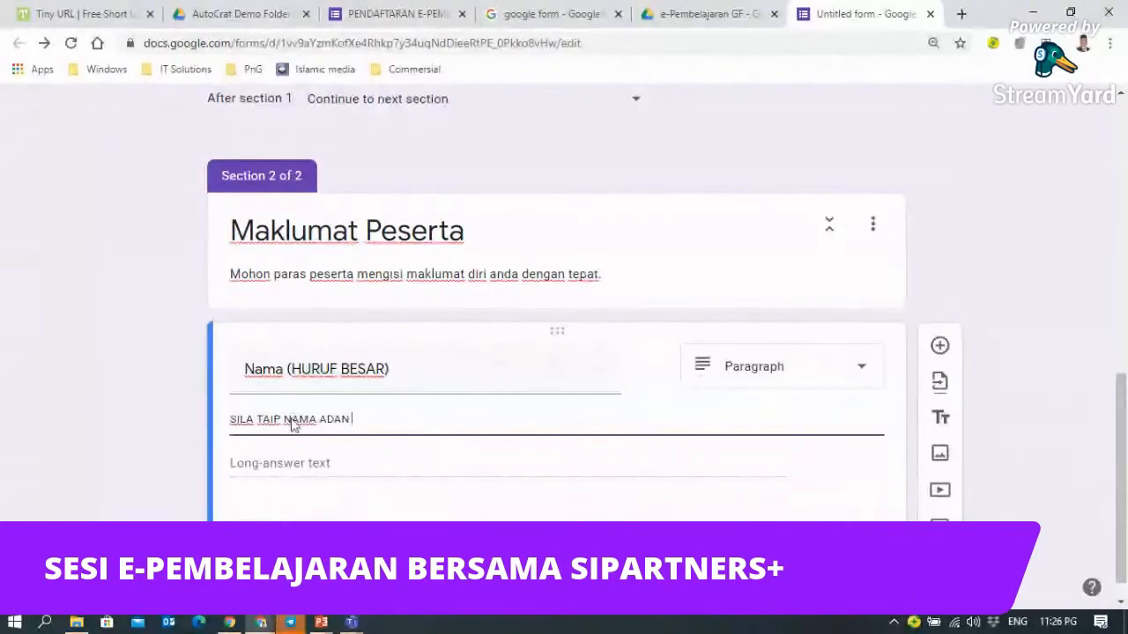
text(DENGAN M)
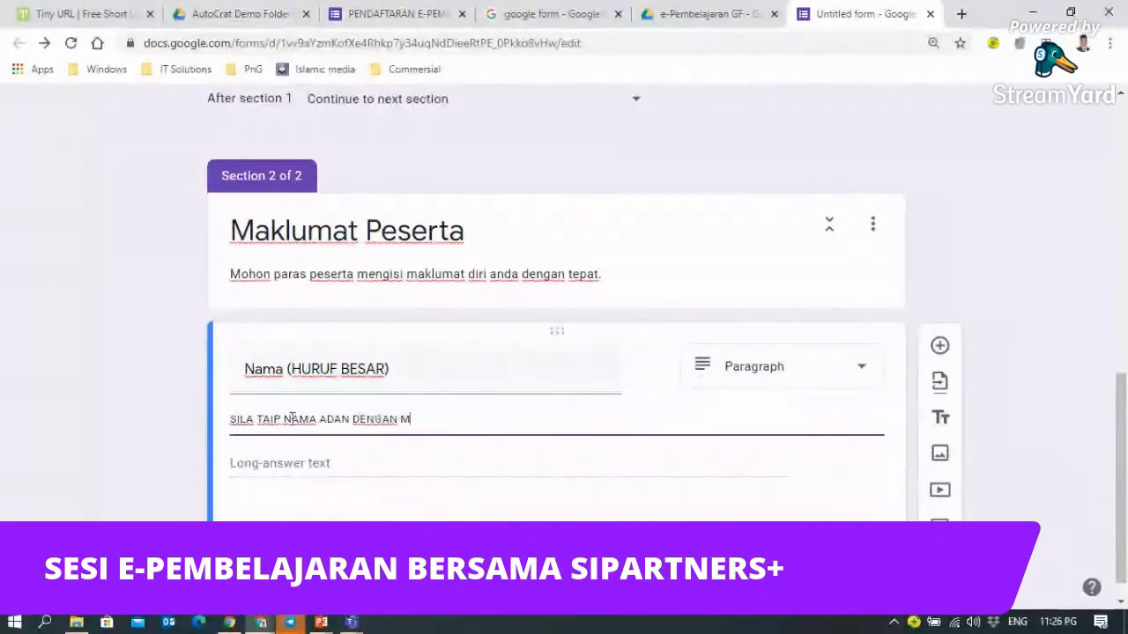
text(ENGU)
text(GUNAKAN H)
text(URUF BESAR)
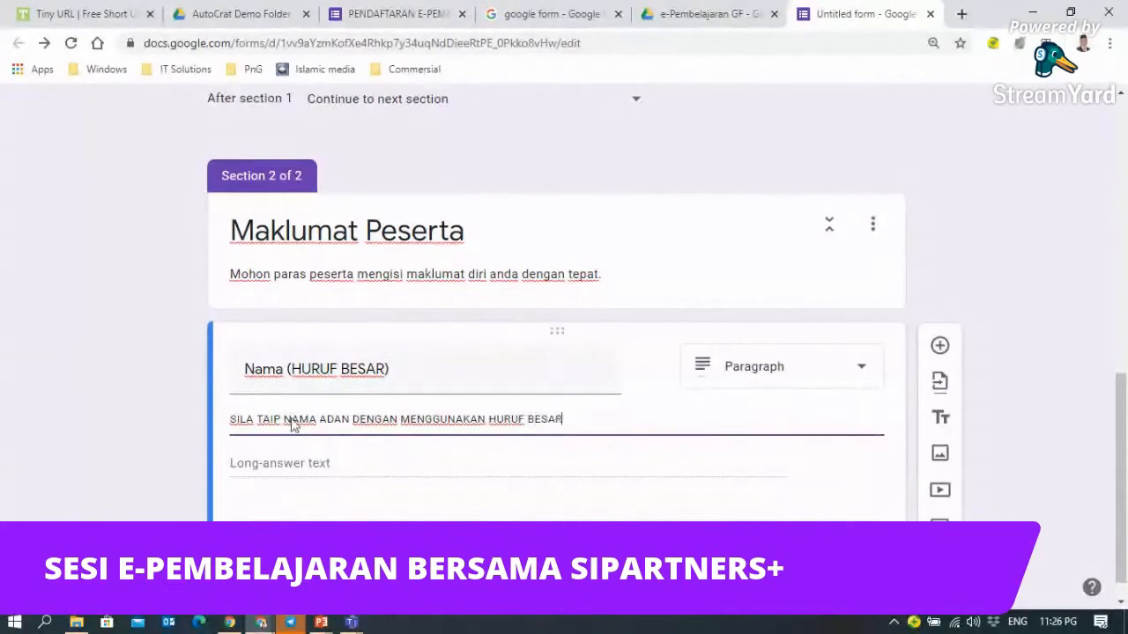
text( BAGI KE)
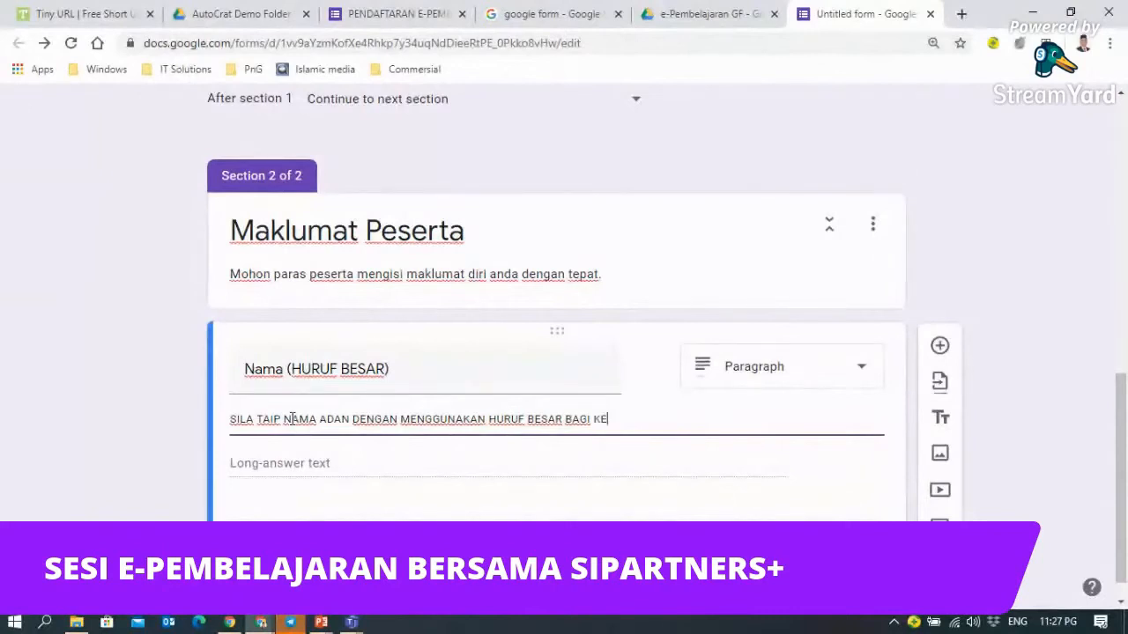
text(UAN SIJIL)
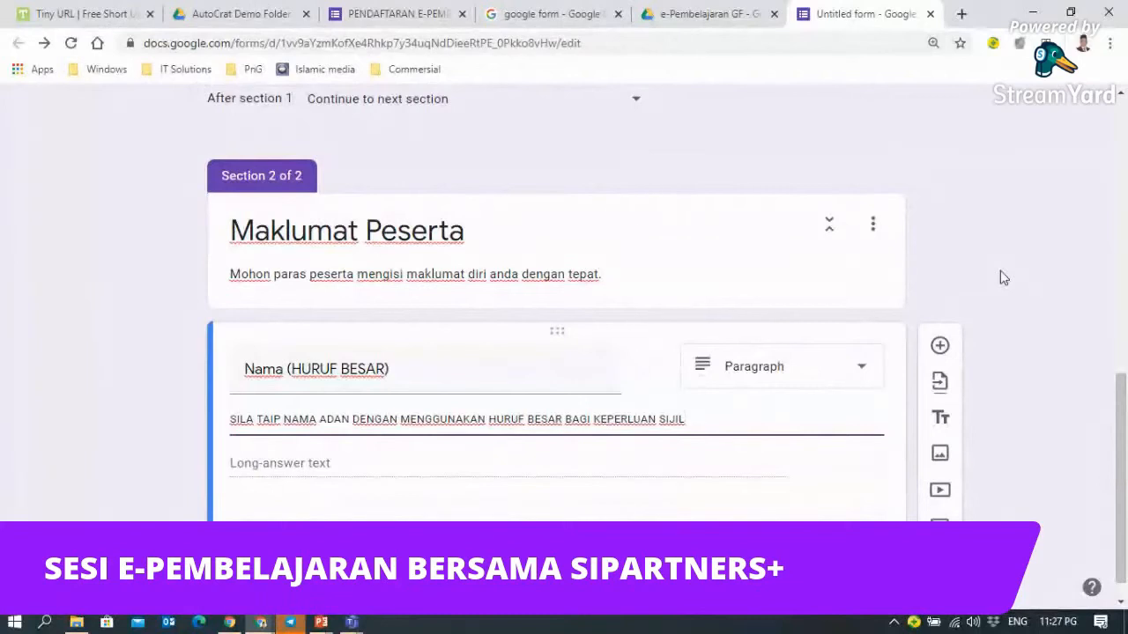
mouse_move(351, 623)
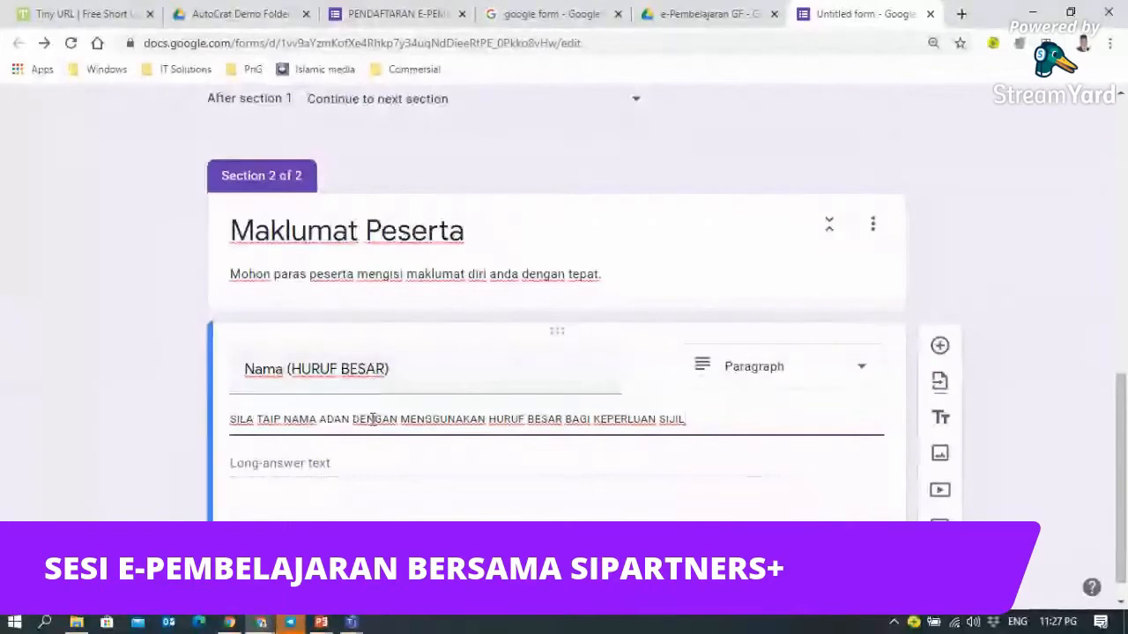
- Select the Nama question's whole description sentence and copy it
click(873, 550)
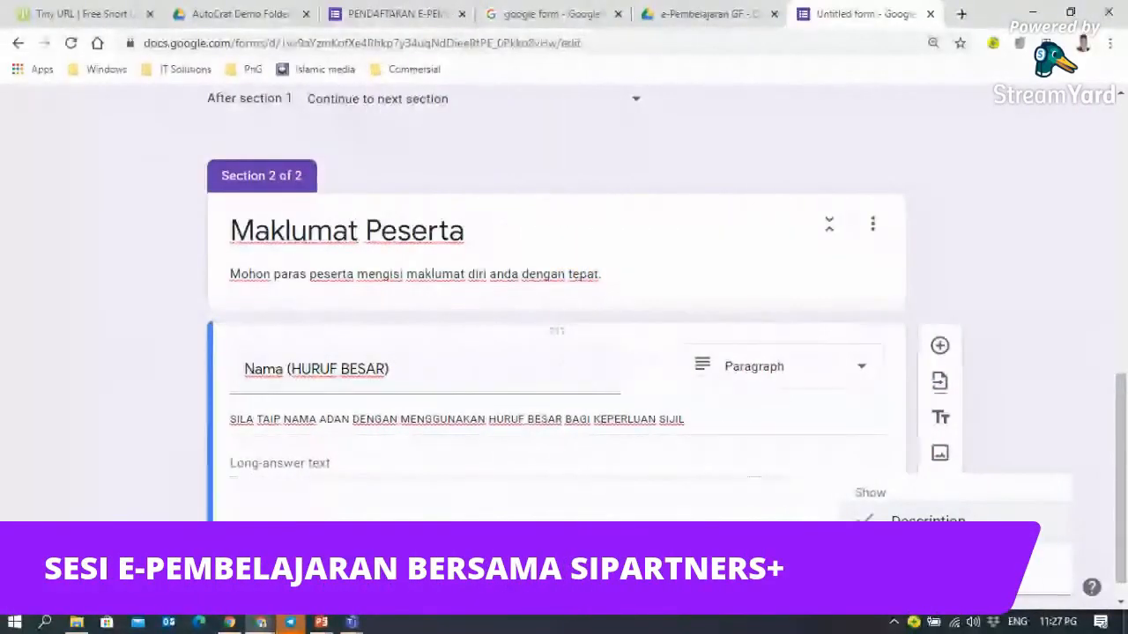
click(705, 421)
triple_click(697, 419)
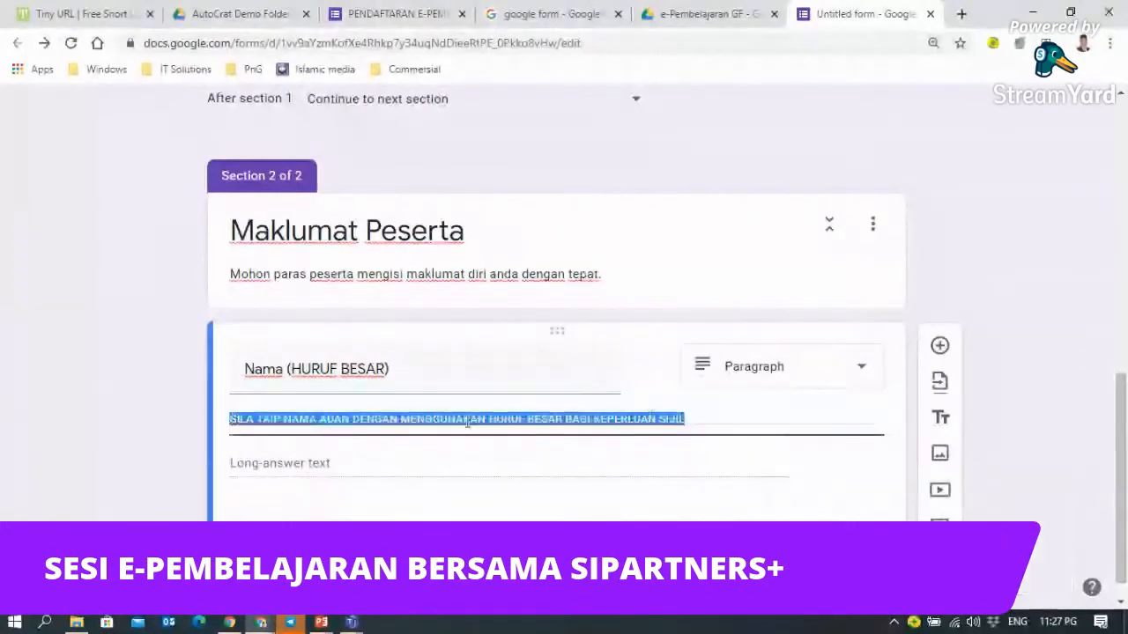
click(711, 409)
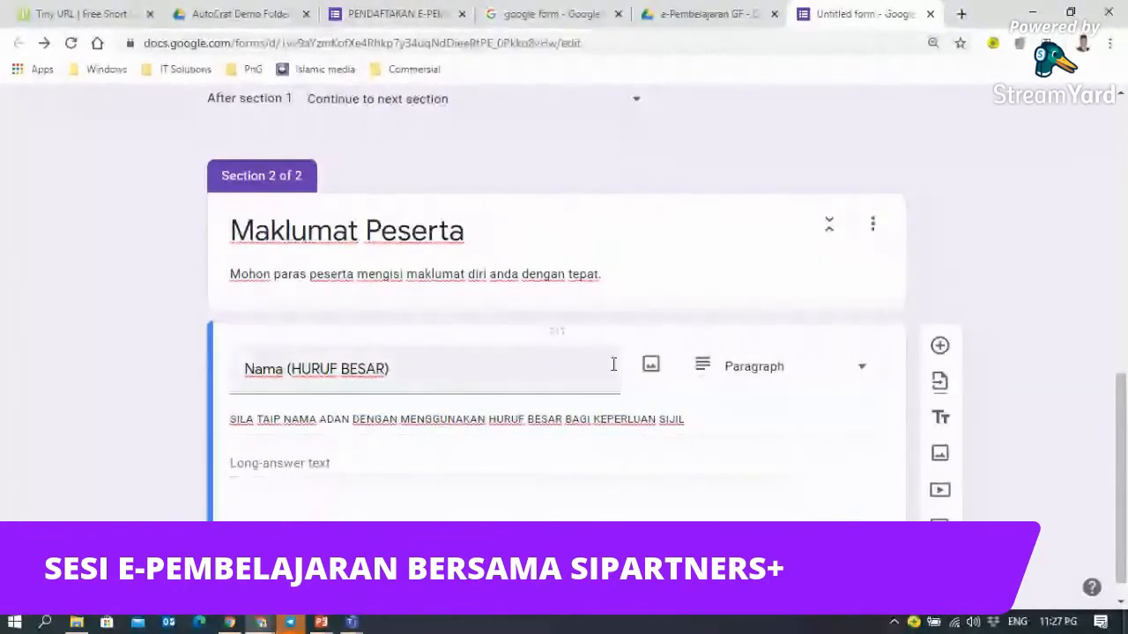
triple_click(380, 419)
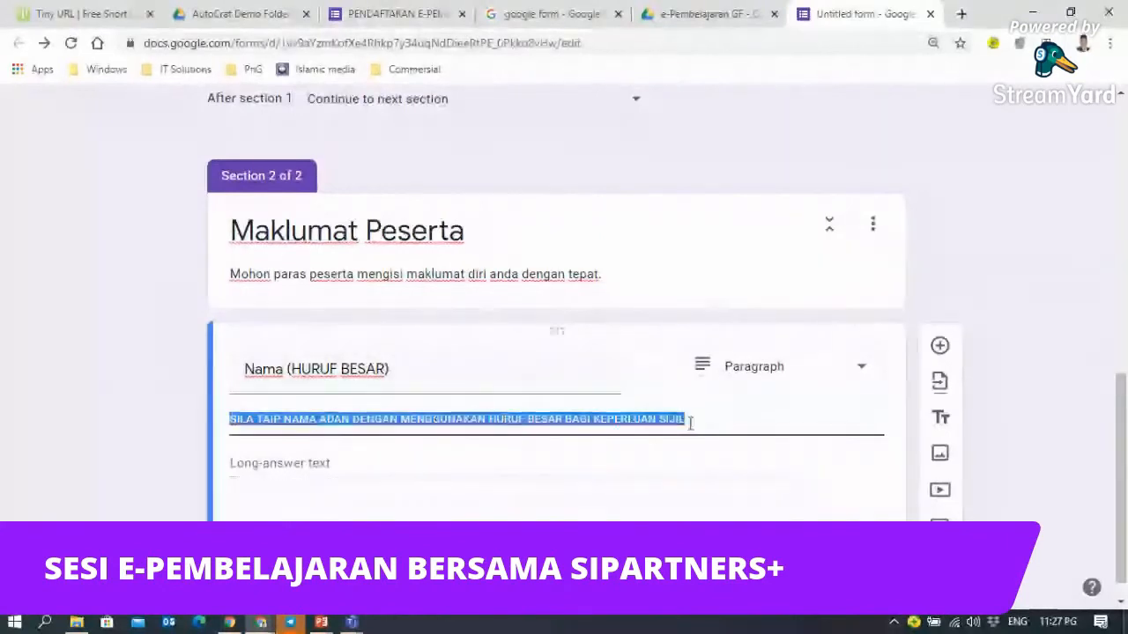
right_click(641, 421)
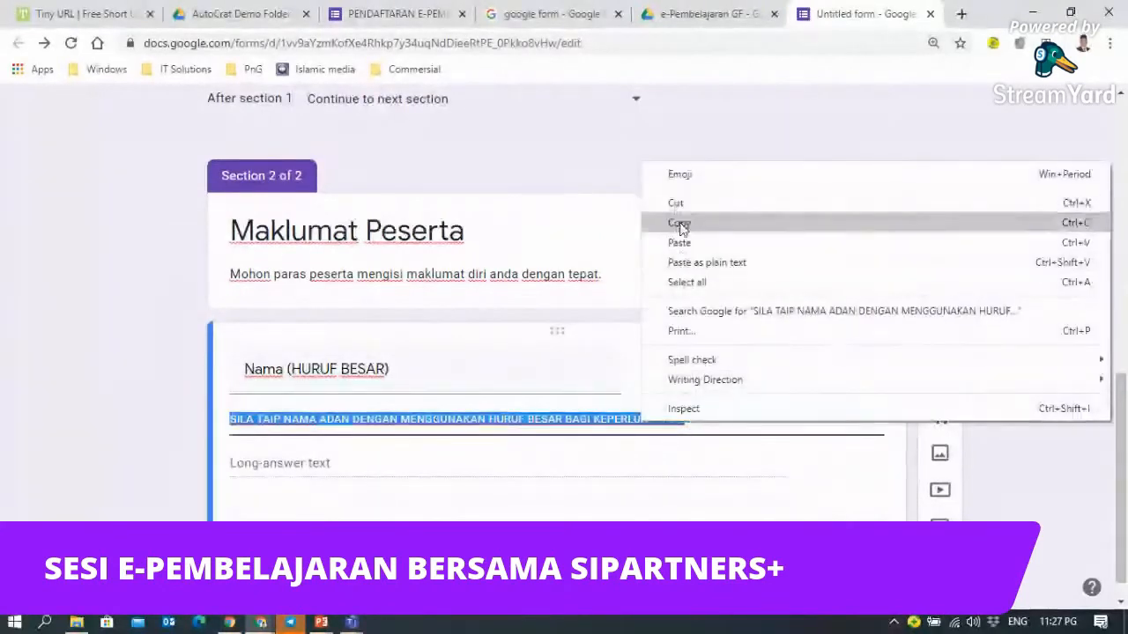
click(678, 223)
scroll(815, 462, up, 2)
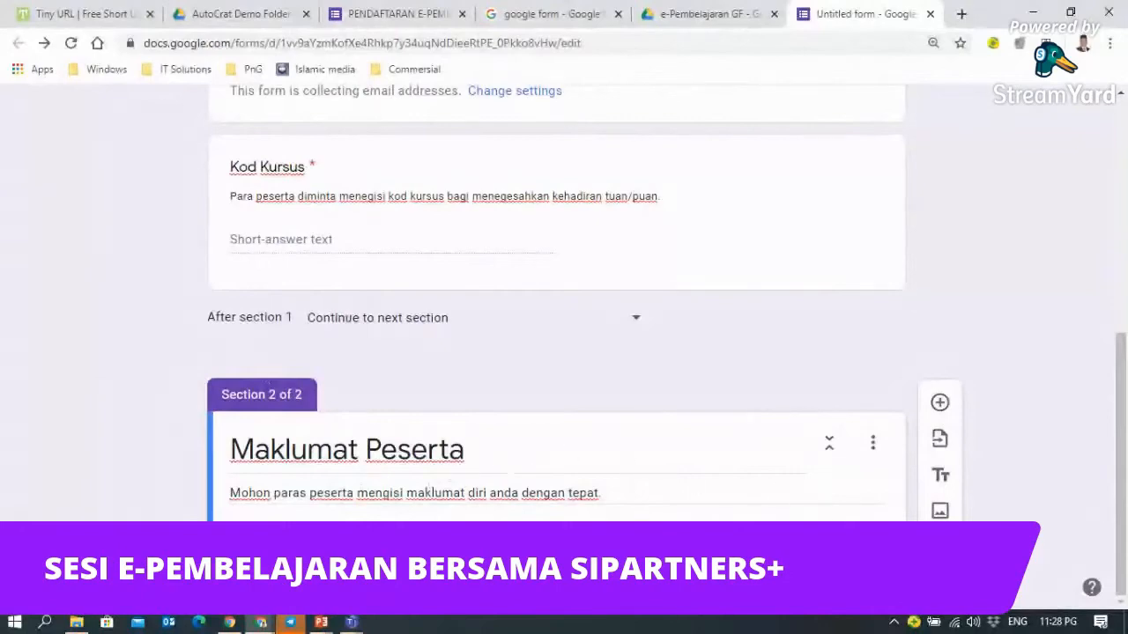
scroll(260, 203, up, 6)
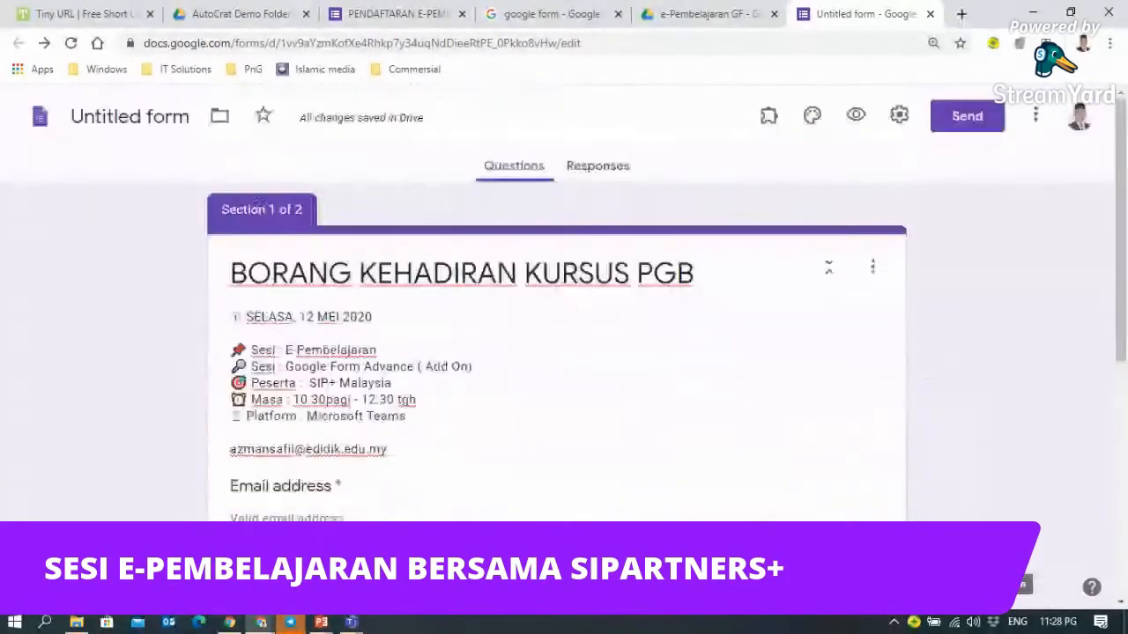
scroll(631, 448, down, 5)
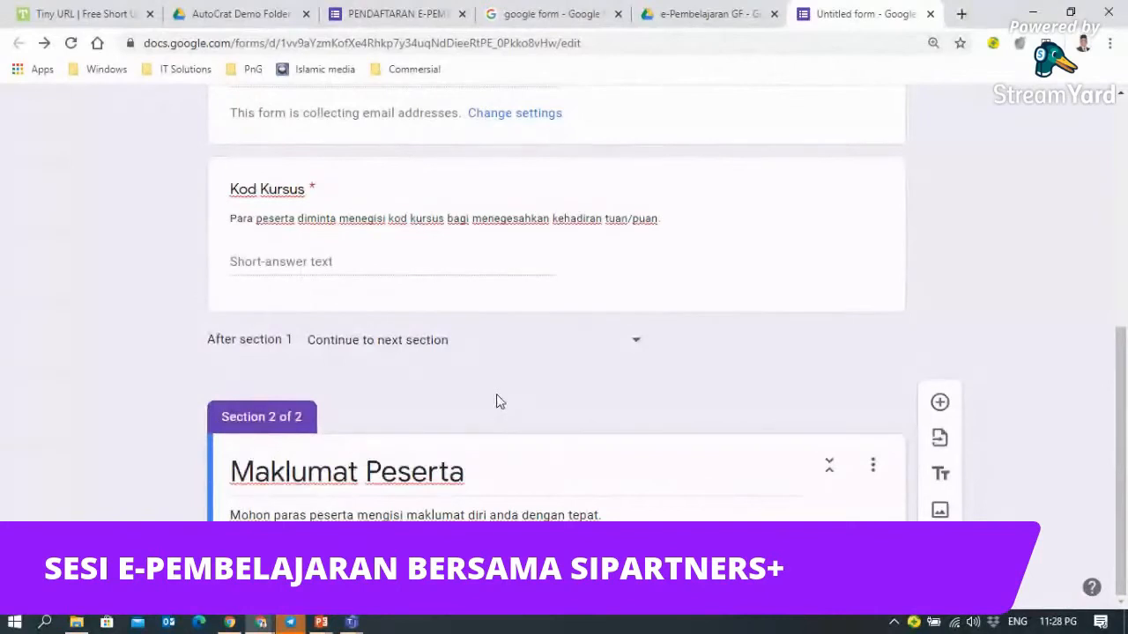
click(872, 467)
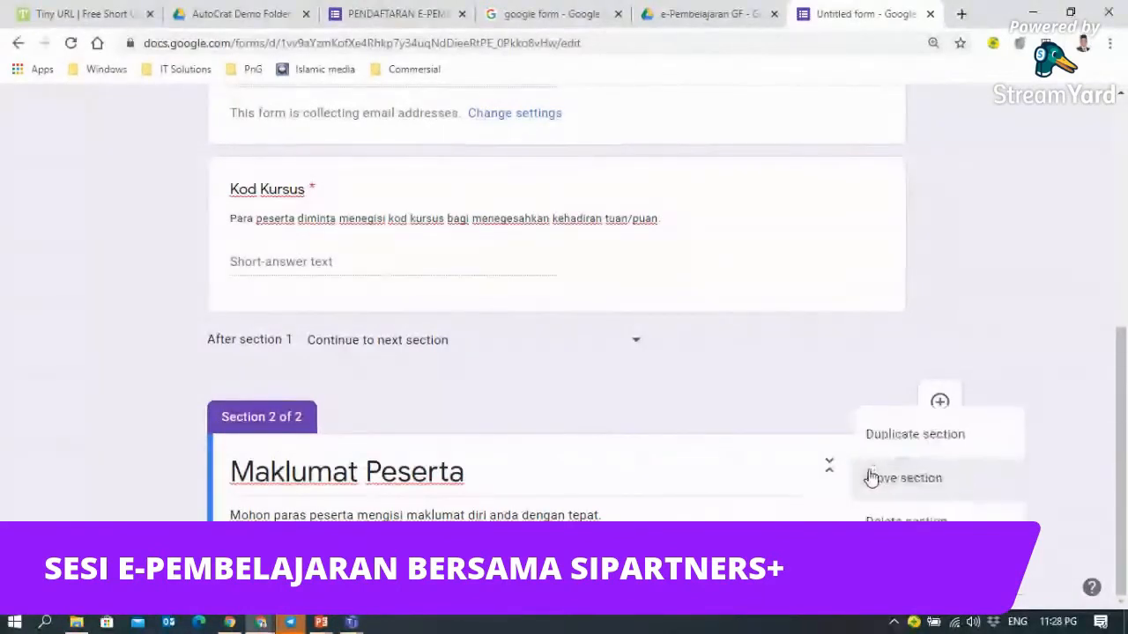
click(703, 392)
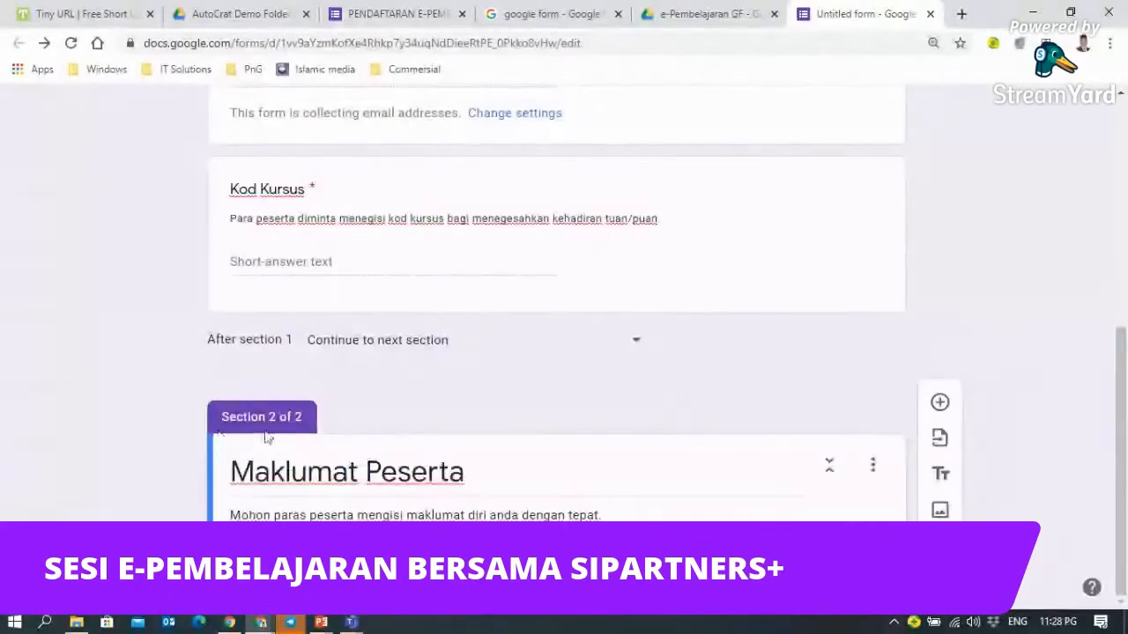
click(872, 467)
click(873, 471)
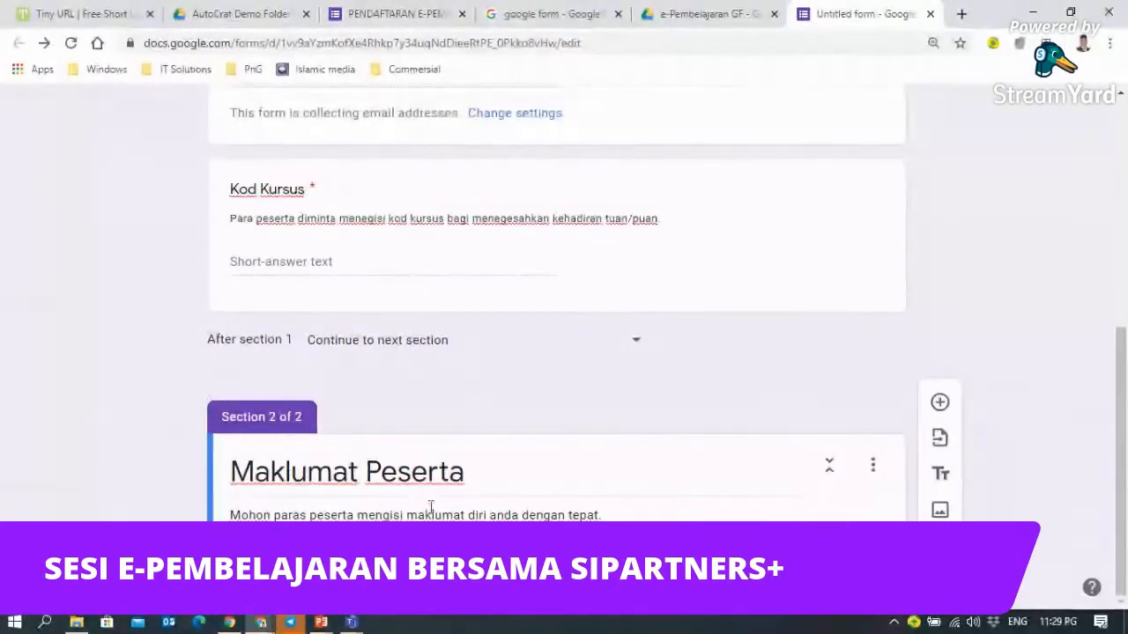
click(473, 476)
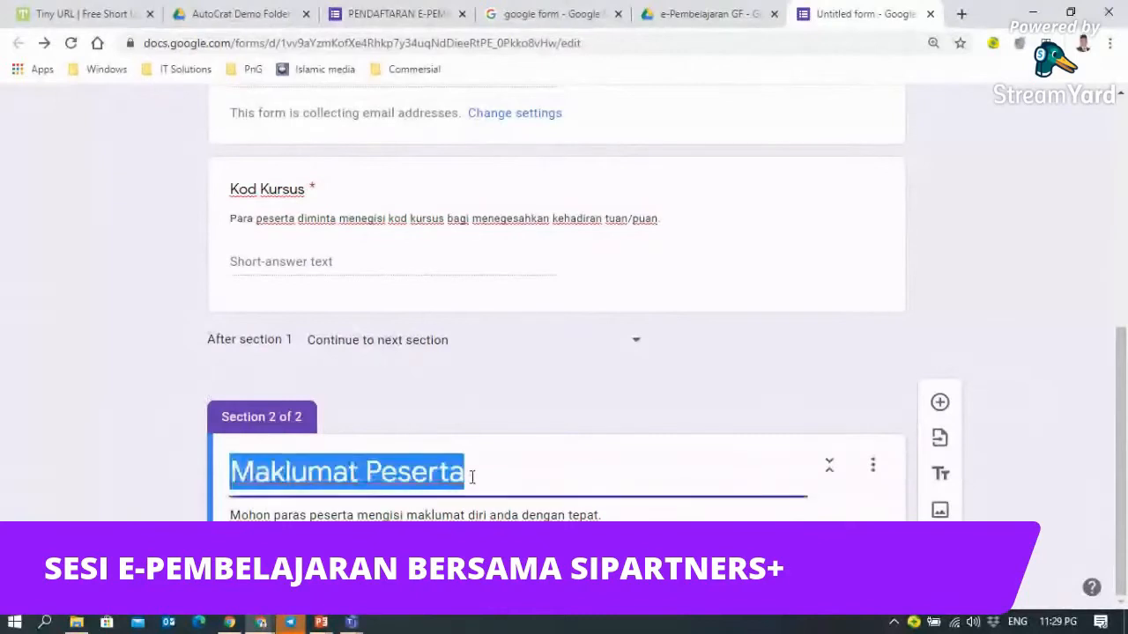
click(351, 474)
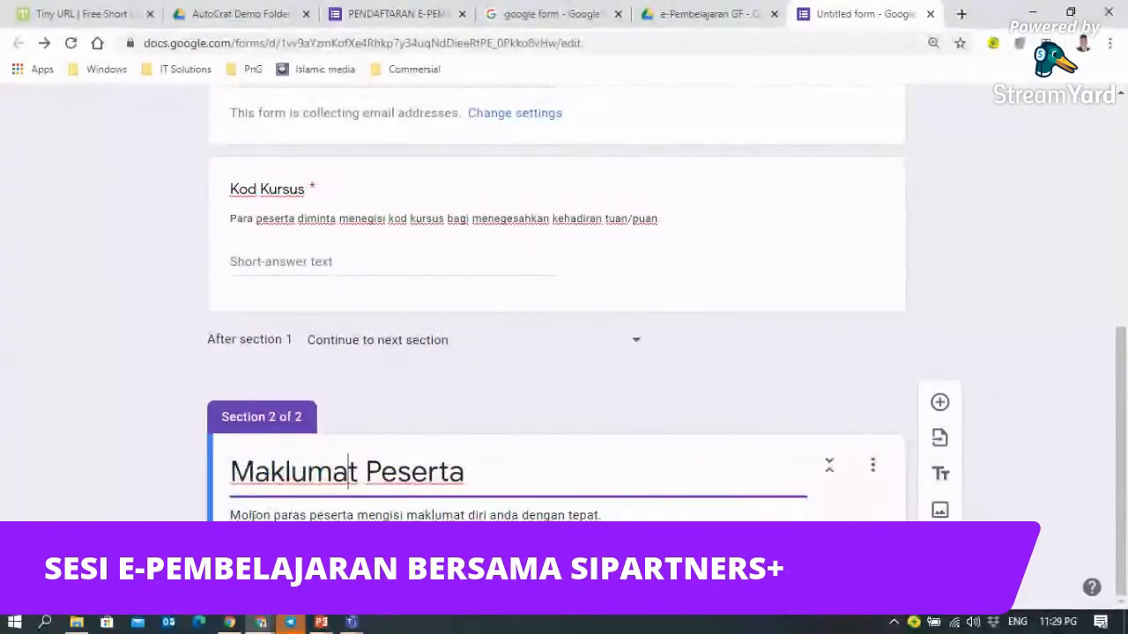
click(241, 516)
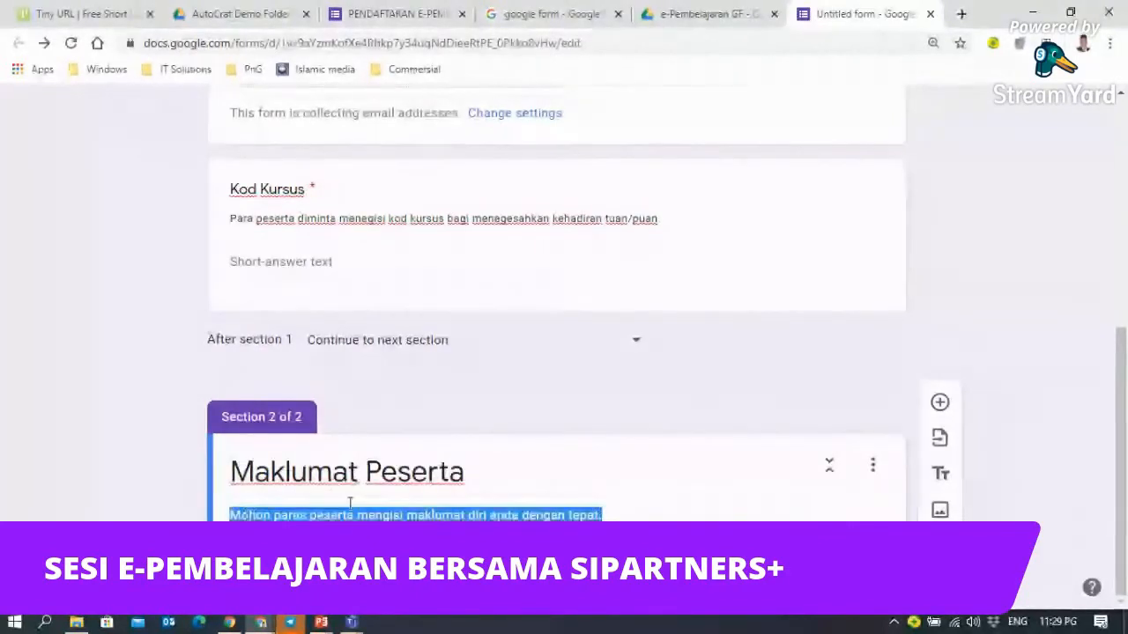
click(739, 378)
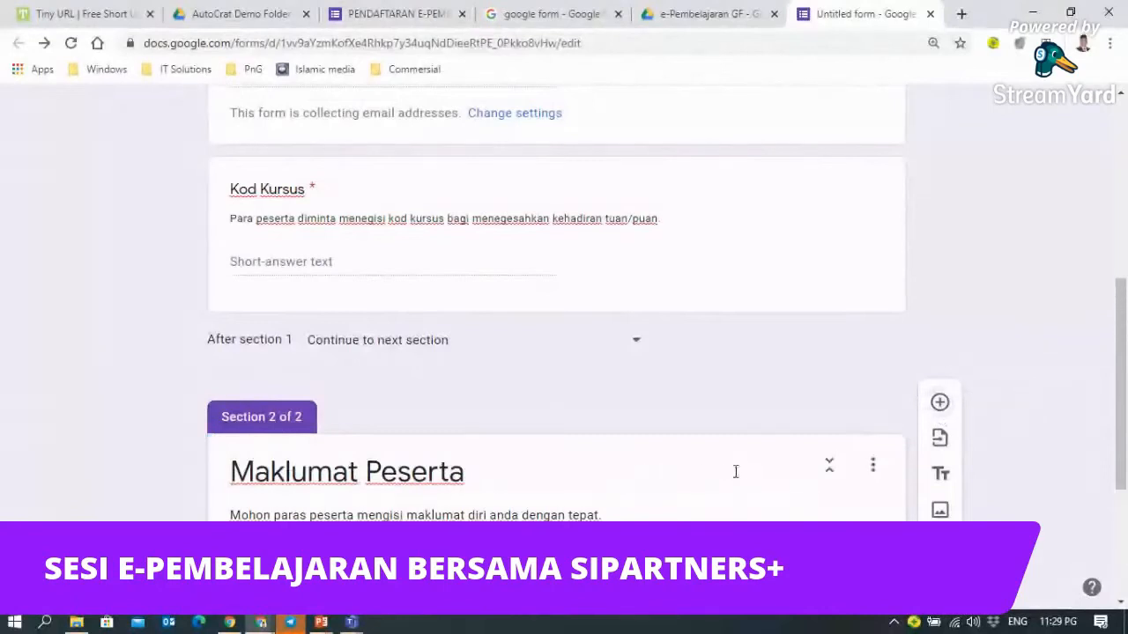
- Make the new question Short answer and title it 'Name (HURUF BESAR)'
scroll(740, 469, down, 3)
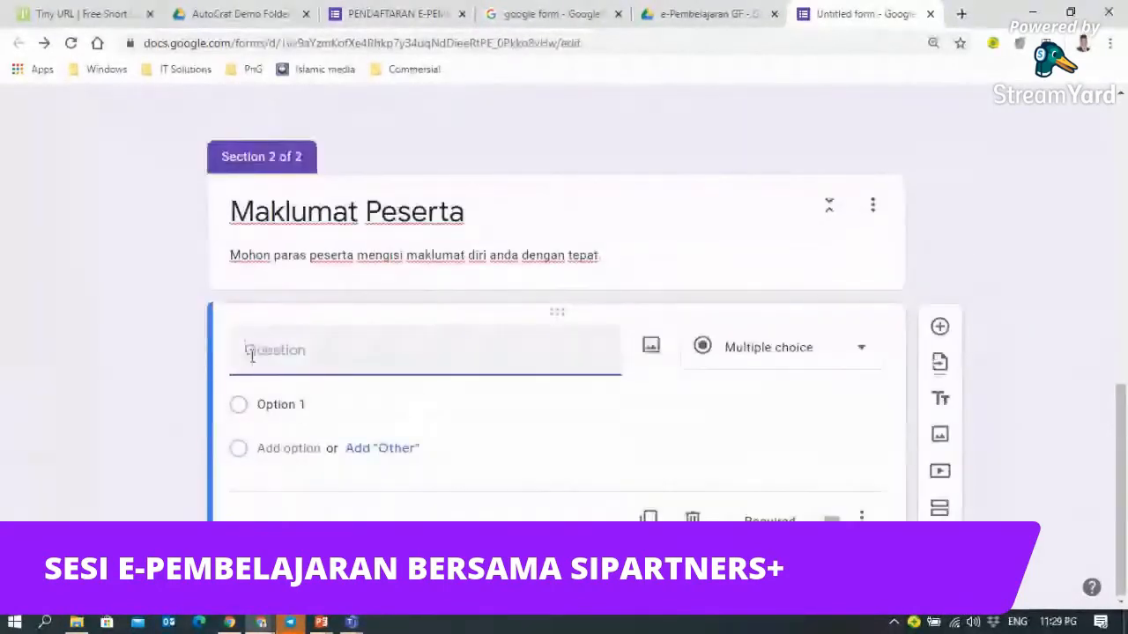
click(862, 354)
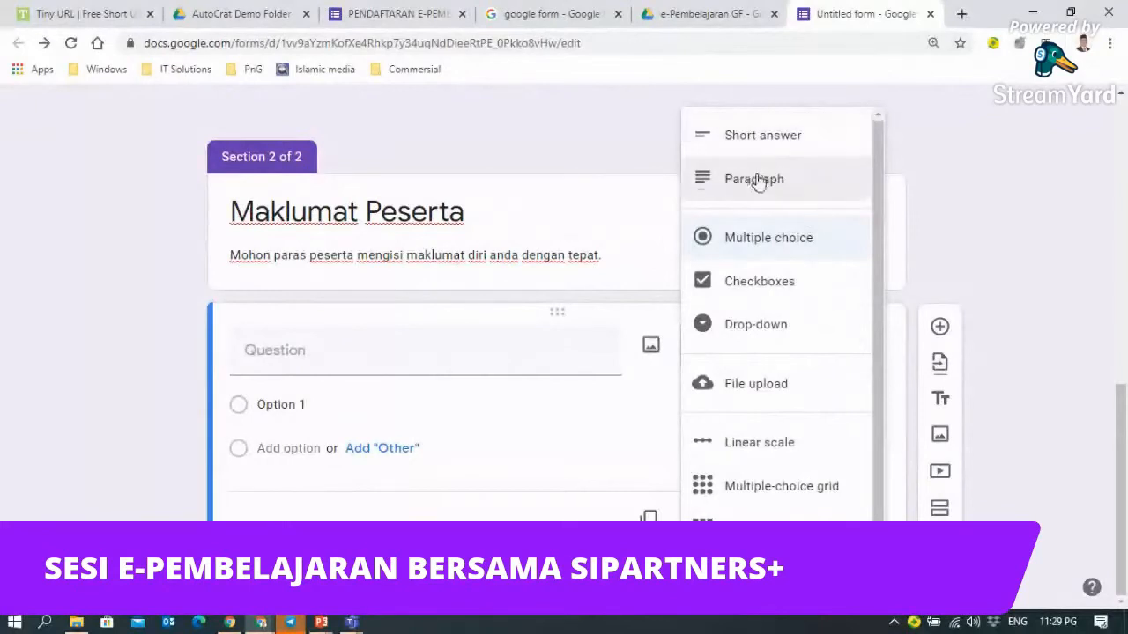
click(747, 150)
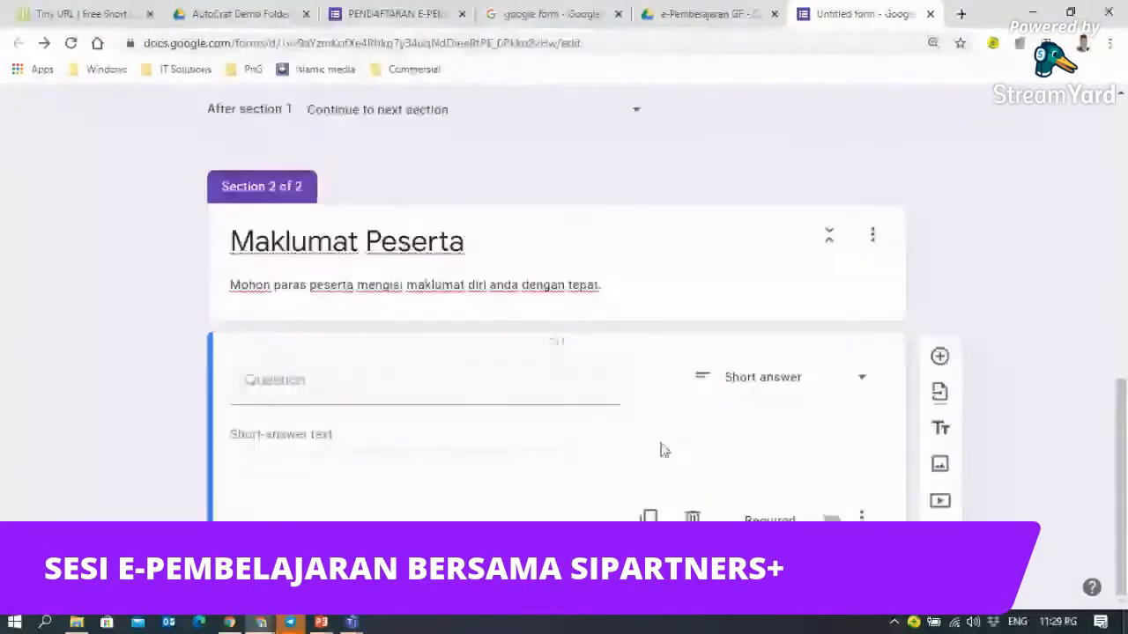
click(278, 388)
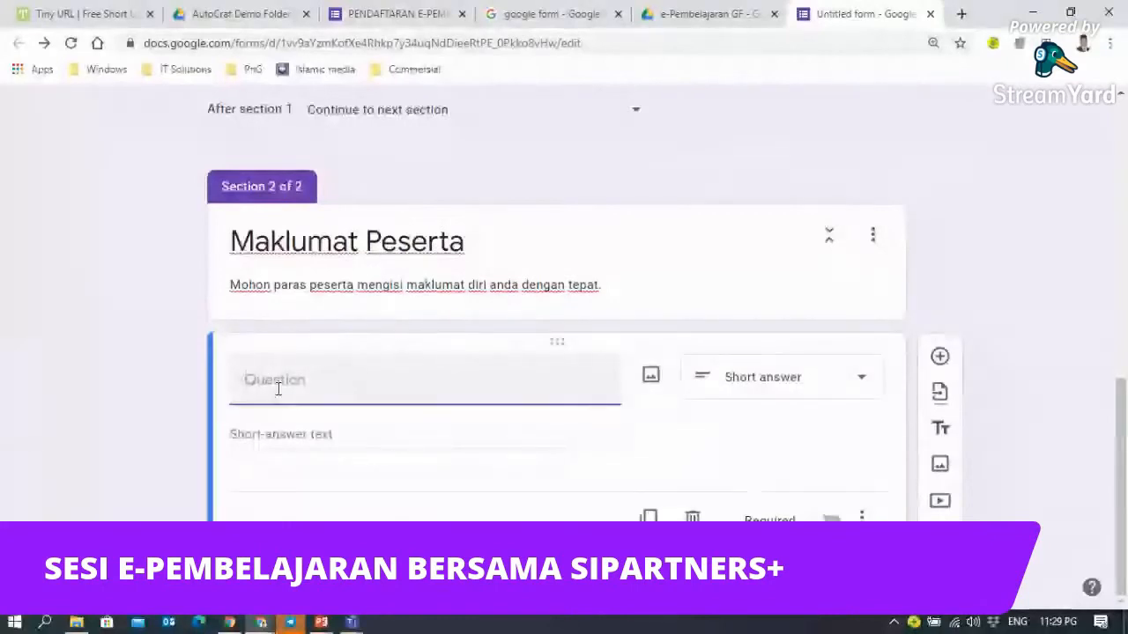
text(Name)
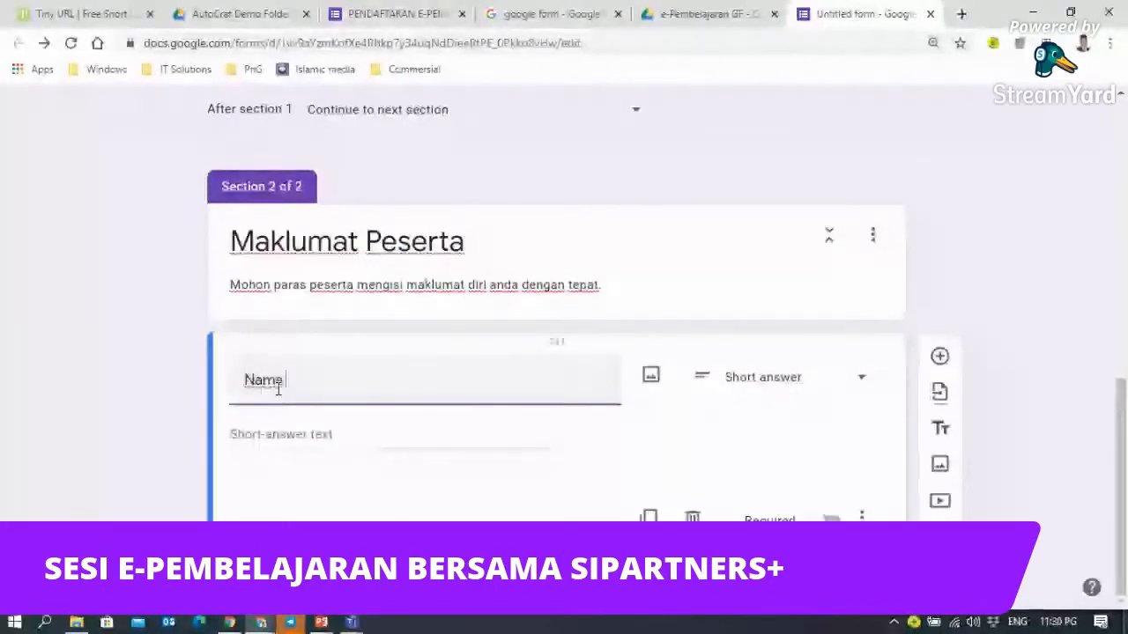
text( (H)
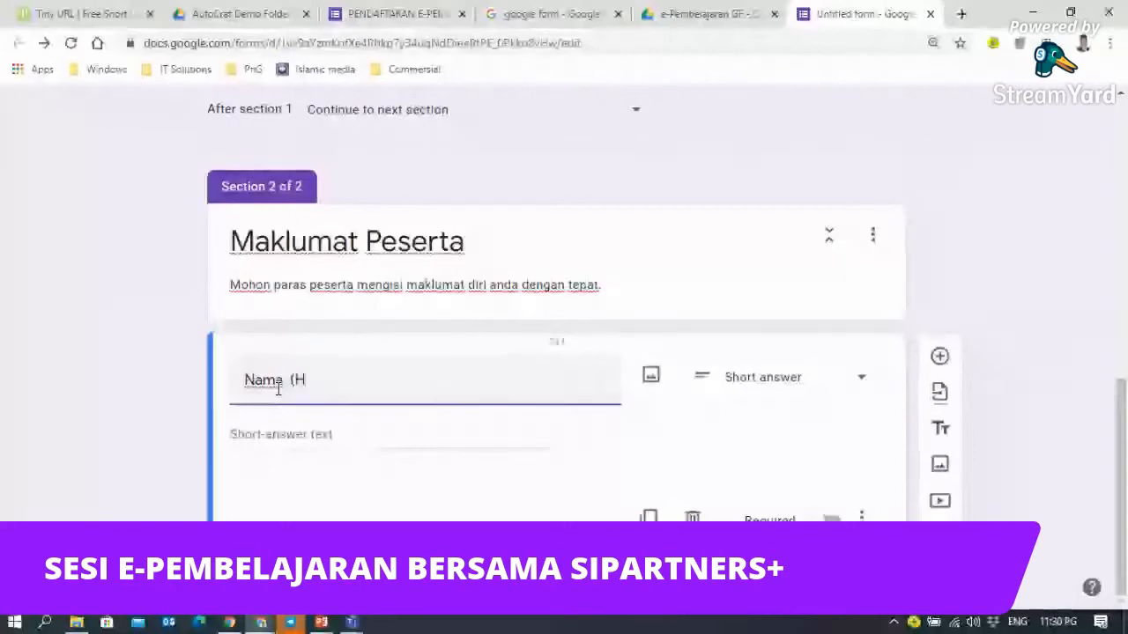
text(URUF)
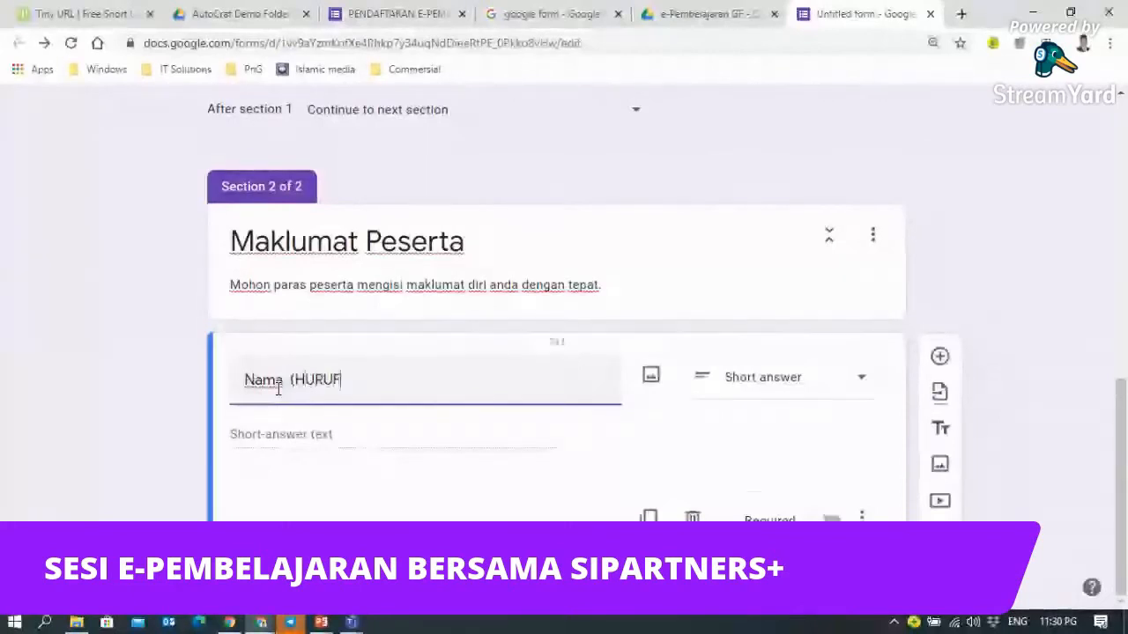
text( BESAR)
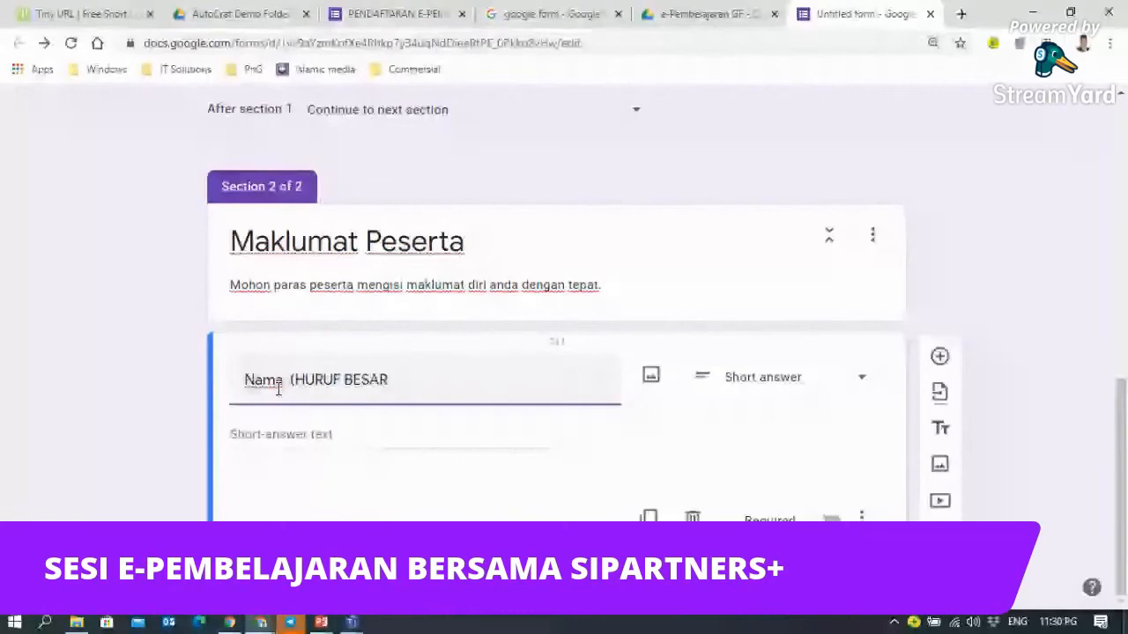
text())
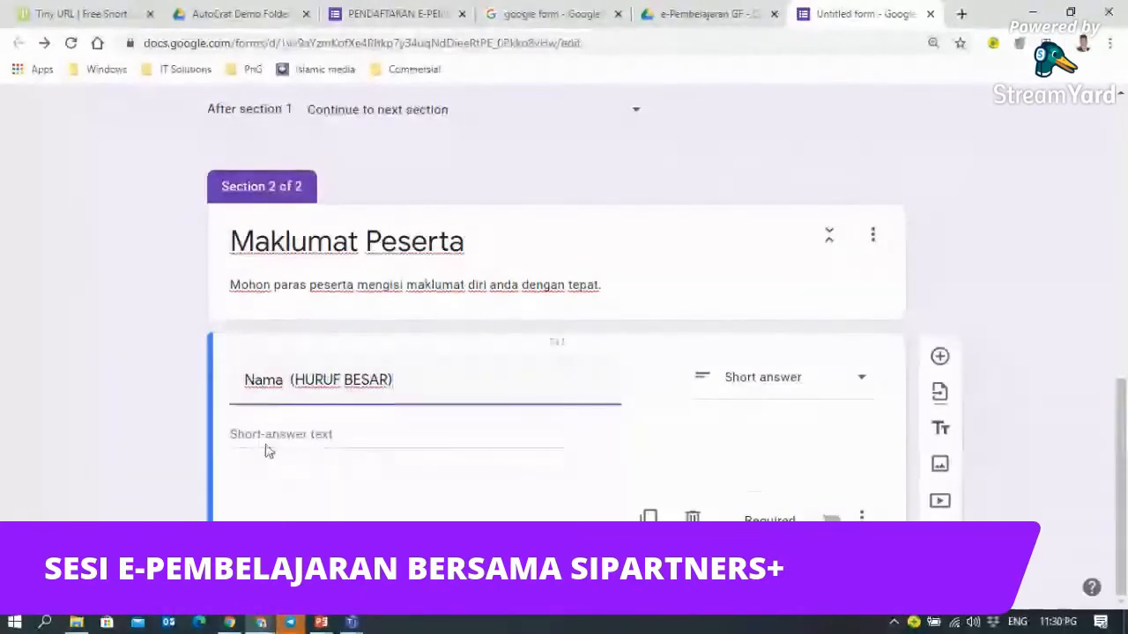
- Paste the copied description, replacing ADAN with TUAN/PUAN and adding KURSUS
click(861, 519)
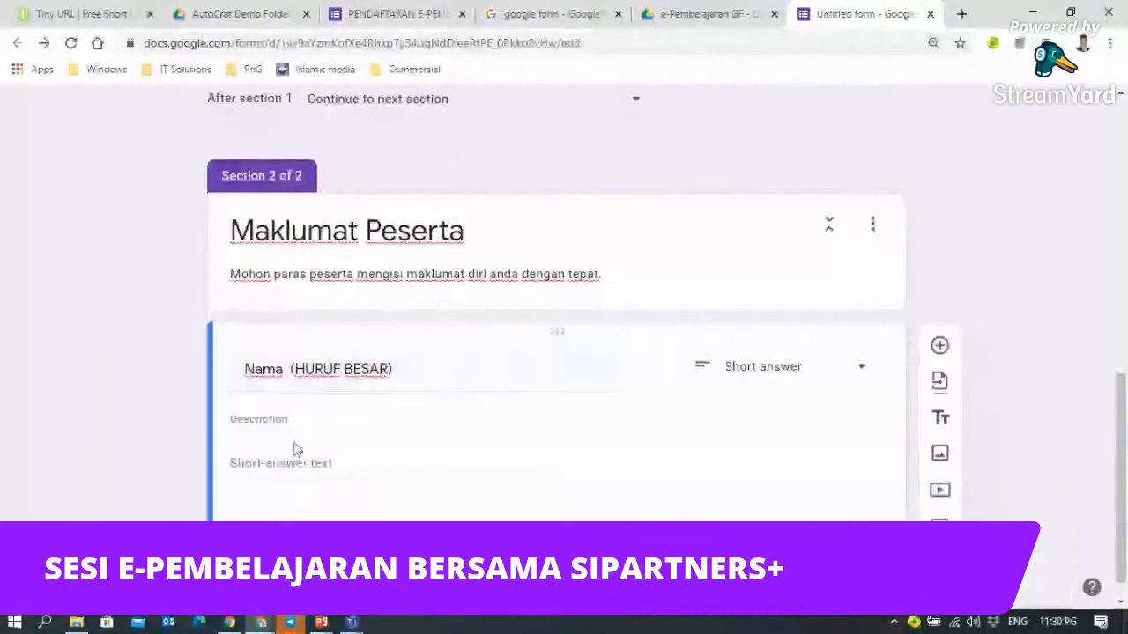
click(285, 420)
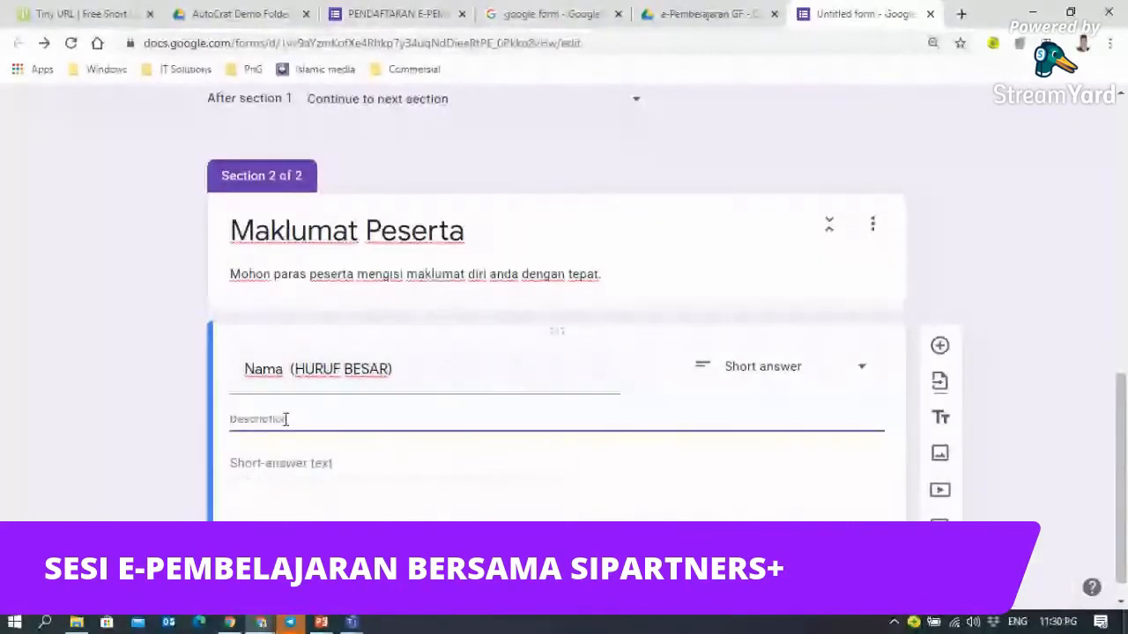
key(ctrl+v)
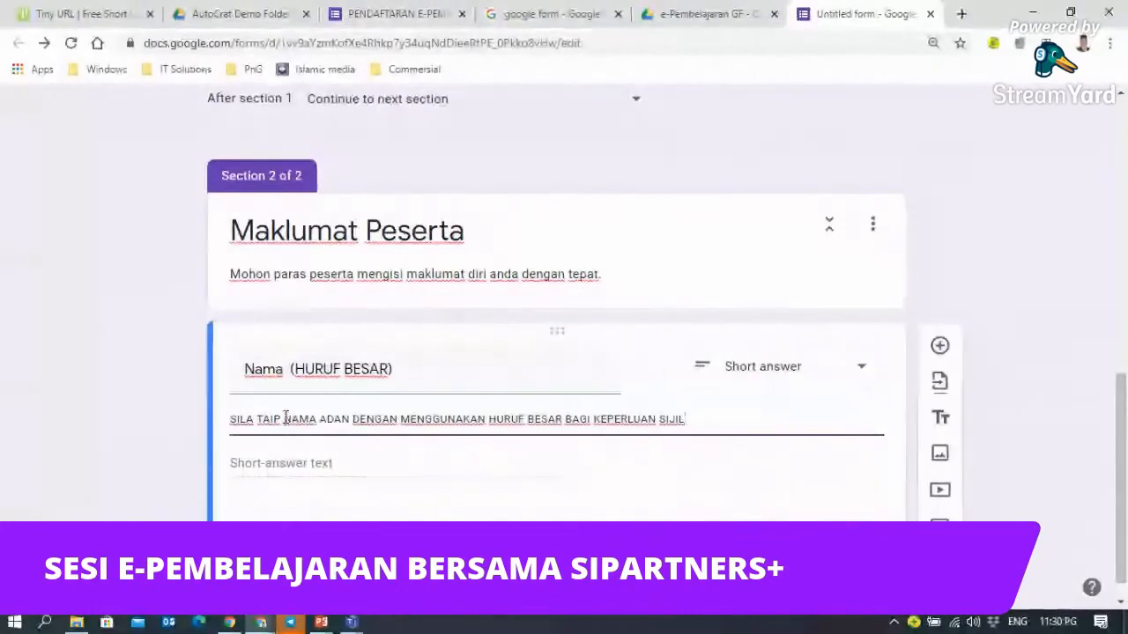
double_click(326, 419)
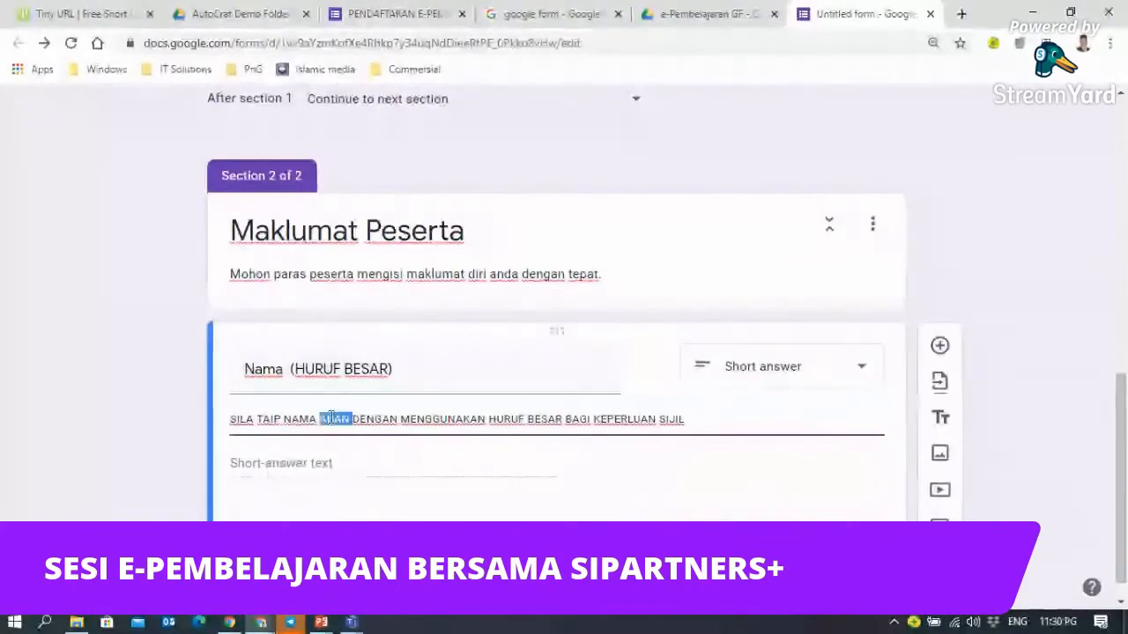
text(TUAN/PUAN)
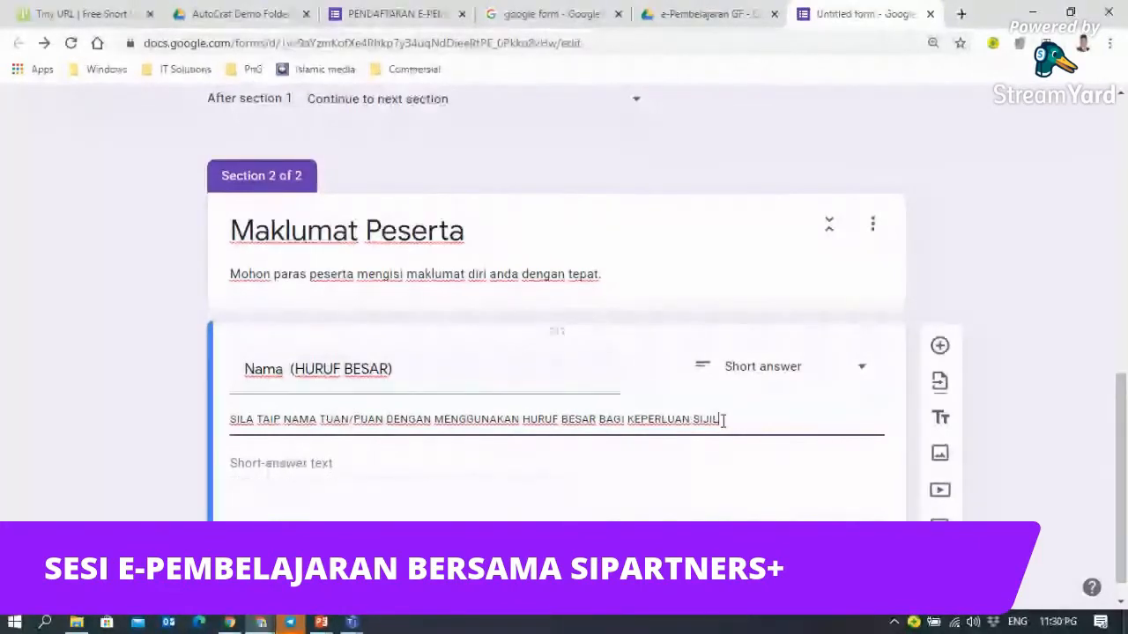
text(KURSUS)
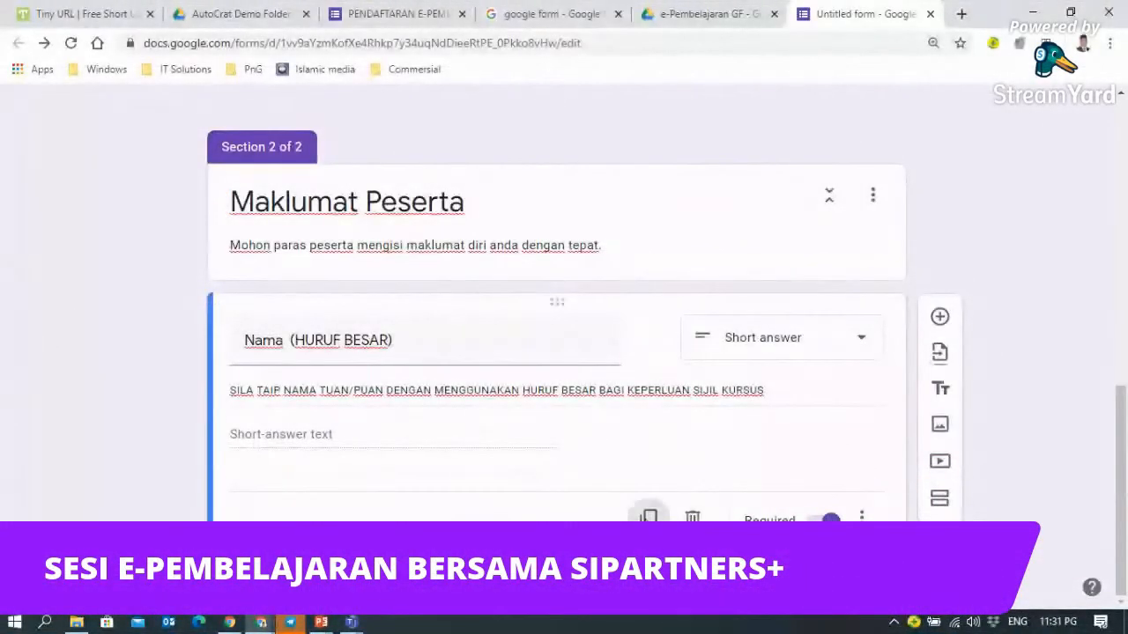
- Duplicate the Nama question and retitle the copy 'No Kad Pengenalan'
click(649, 517)
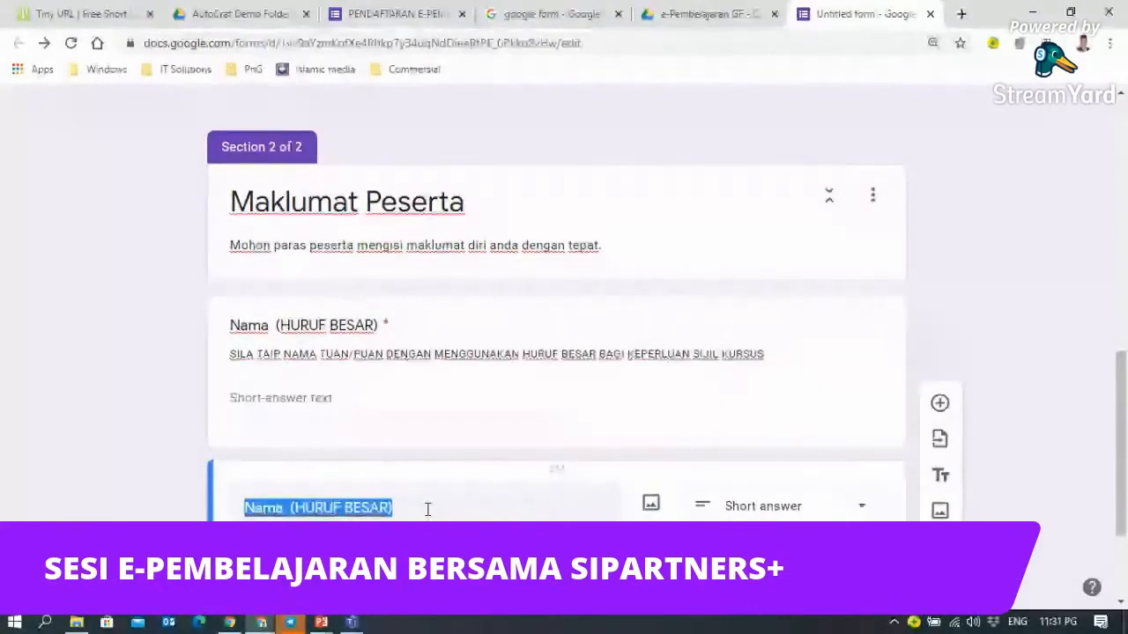
text(N)
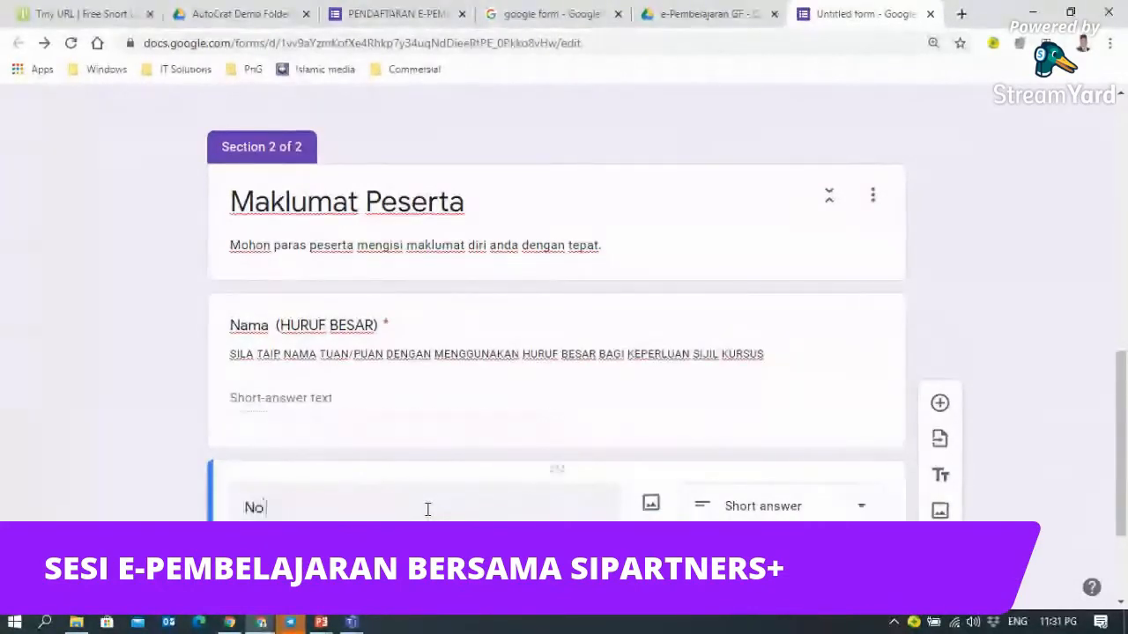
text(o KP)
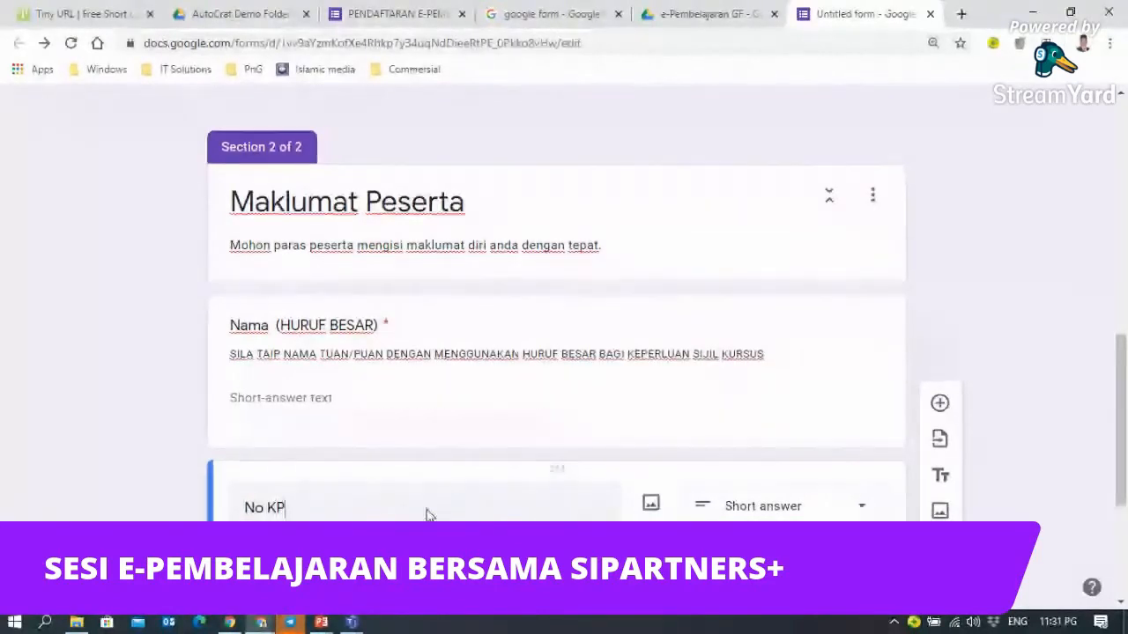
key(BackSpace)
text(ad Pene)
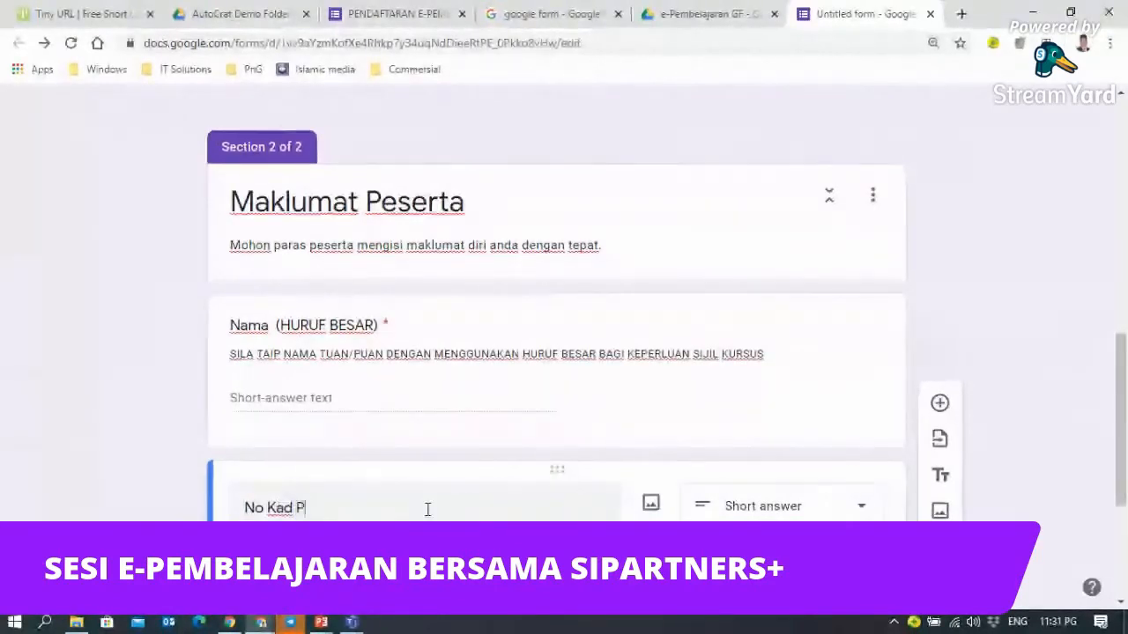
text(genalan)
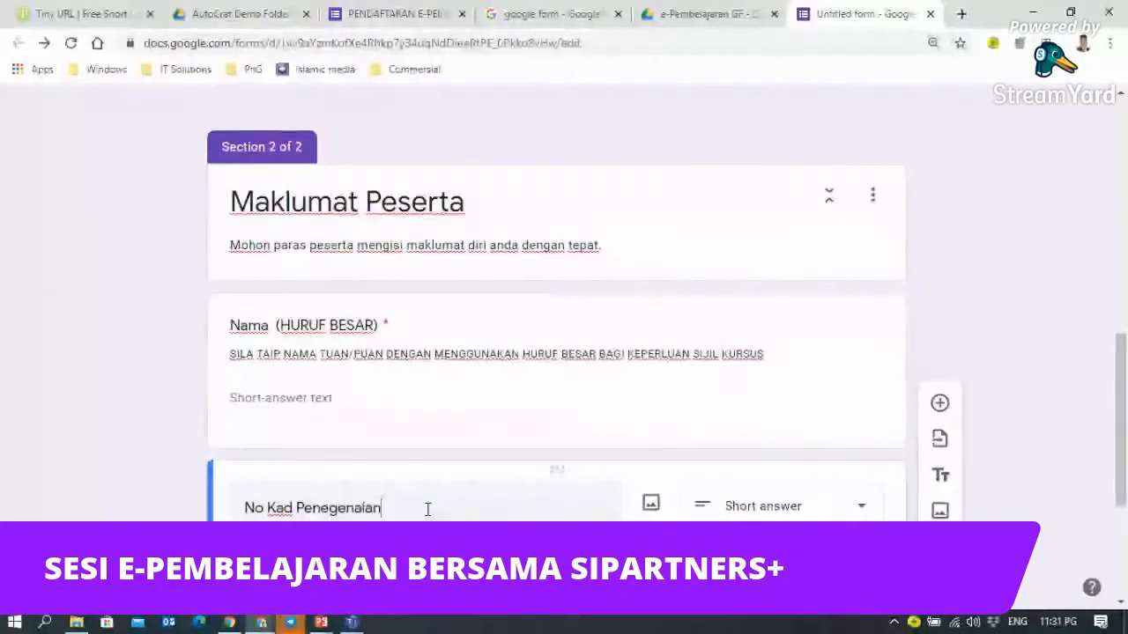
scroll(427, 509, down, 2)
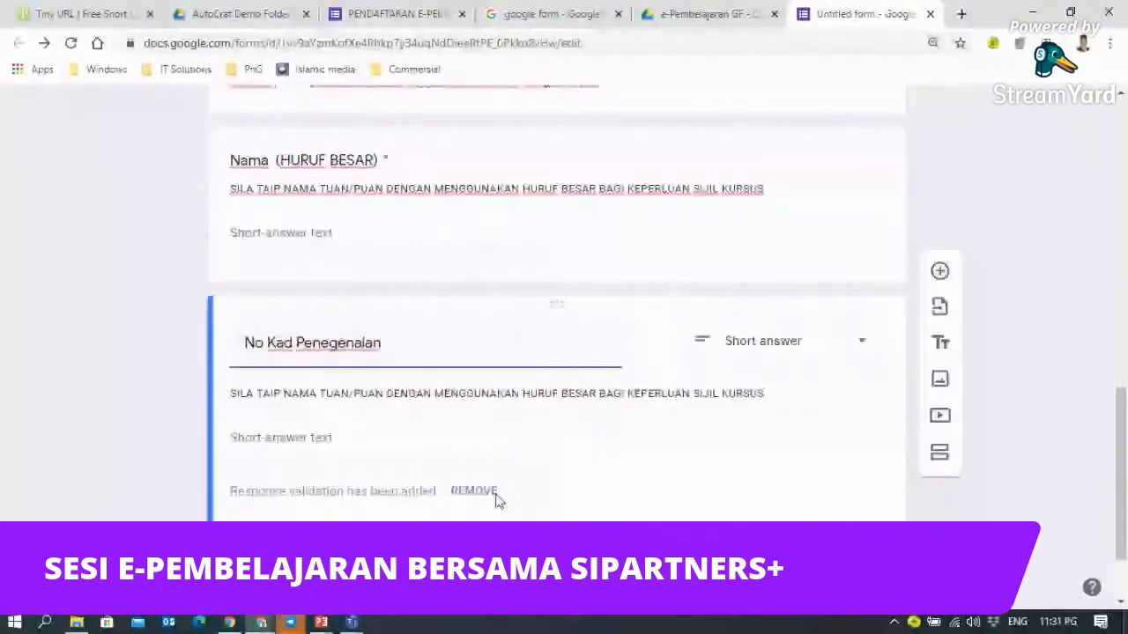
click(328, 342)
key(BackSpace)
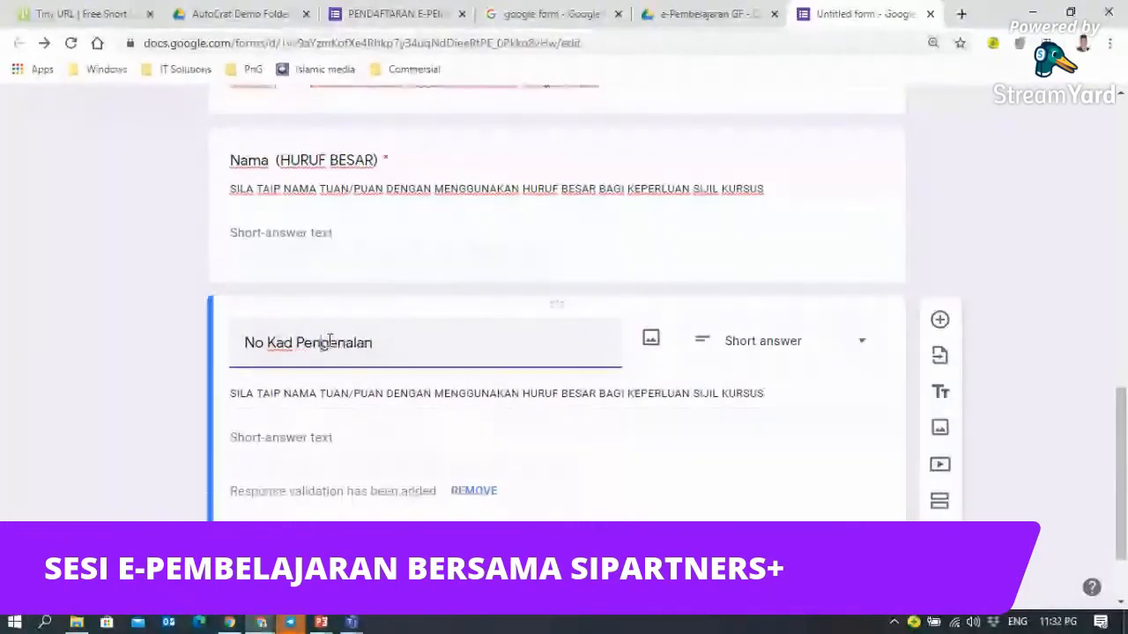
- Keep Short answer as the No Kad Pengenalan question type
click(857, 349)
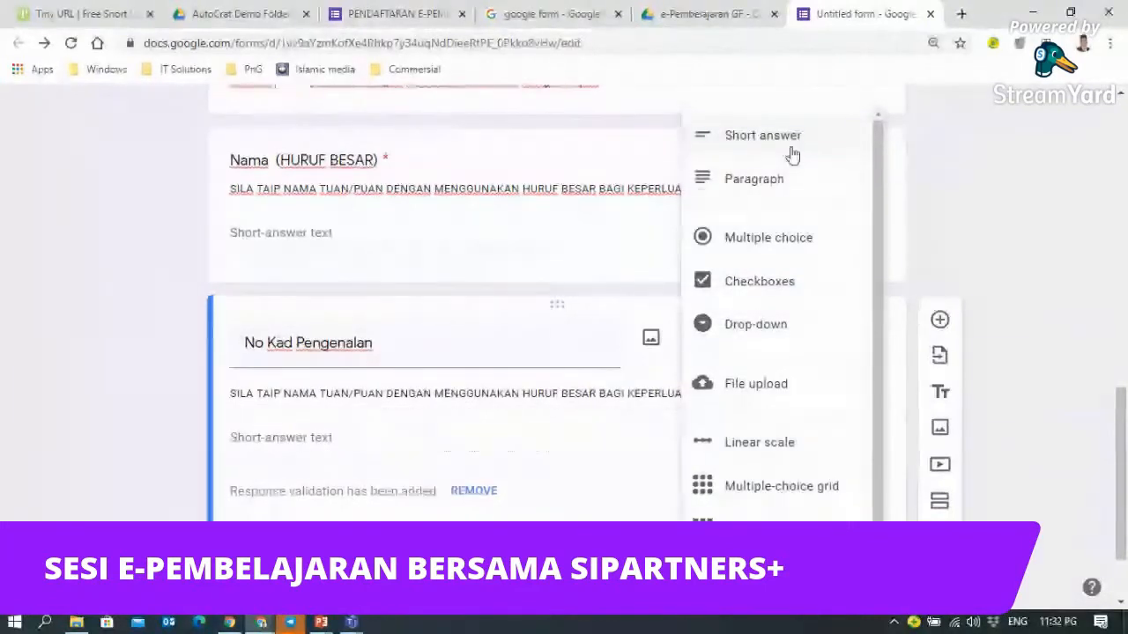
click(785, 149)
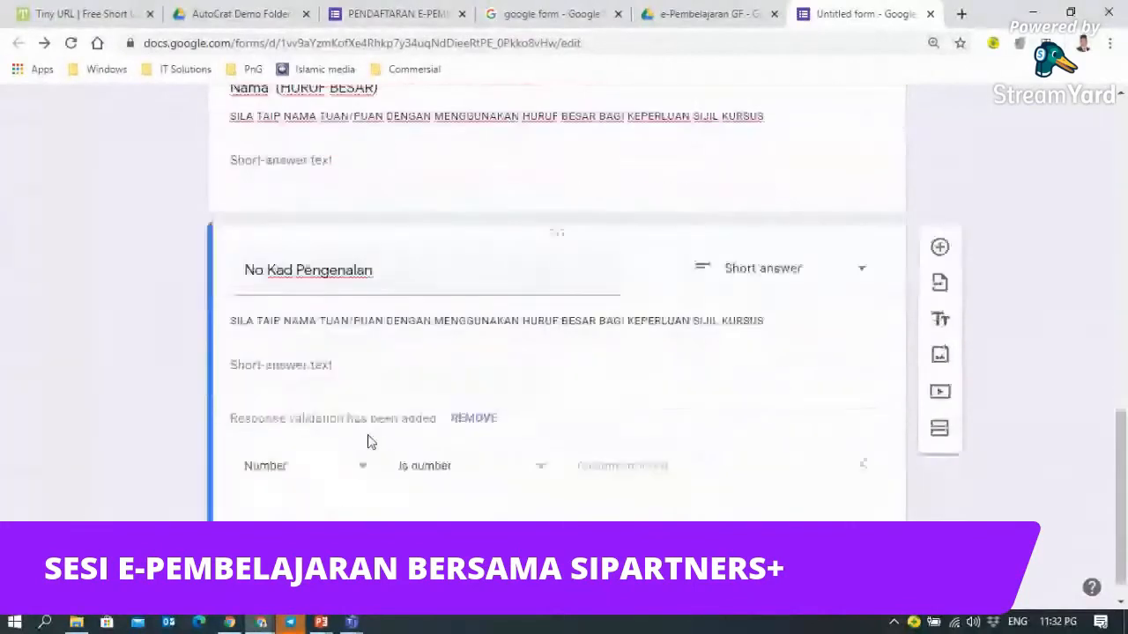
mouse_move(357, 628)
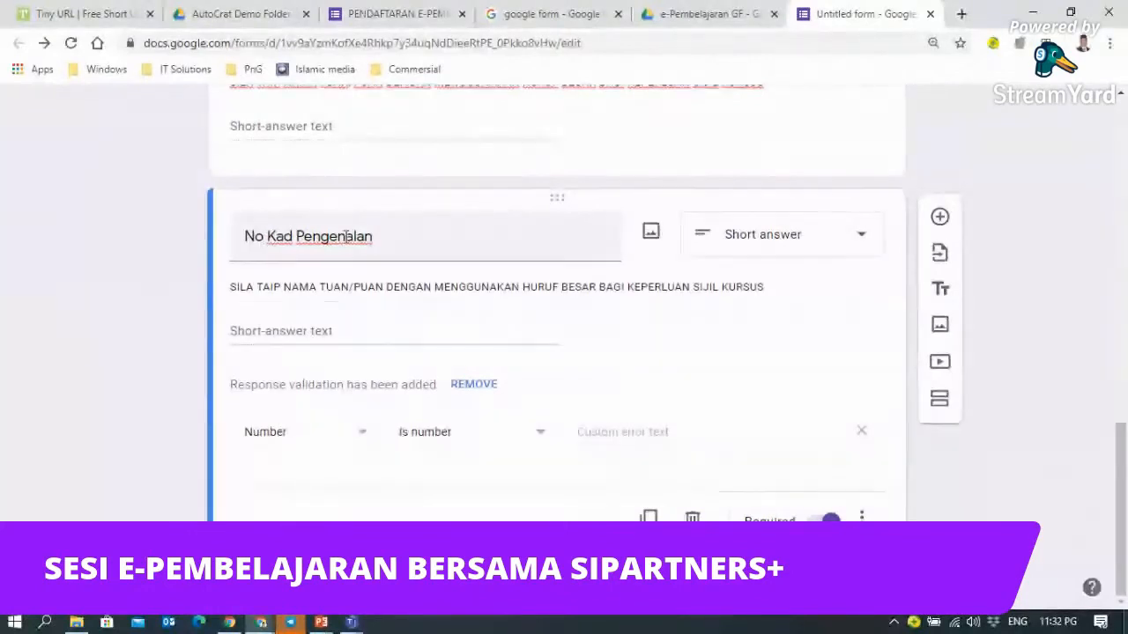
triple_click(259, 236)
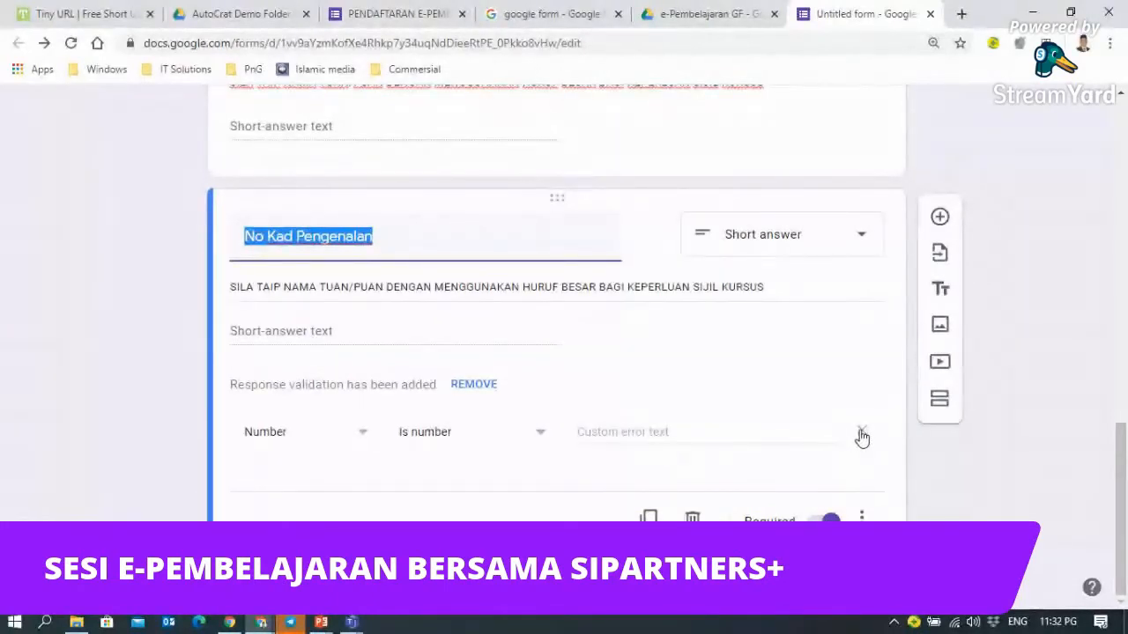
click(280, 331)
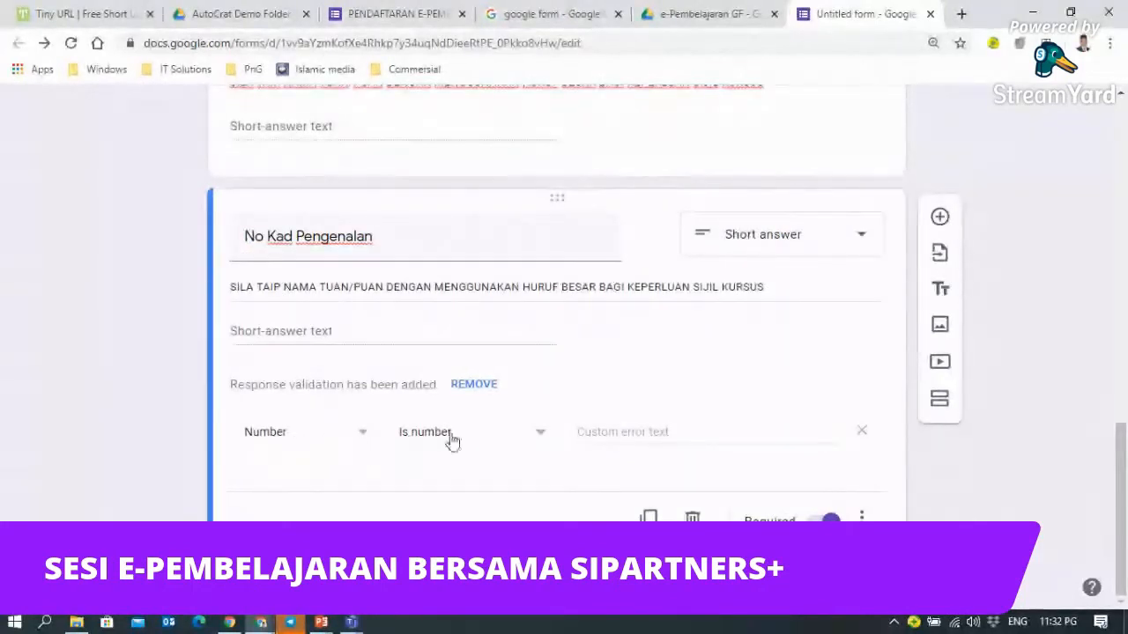
- Require a Whole number for No Kad Pengenalan, with error text 'Sila masukkan KP tanpa tanda -'
click(536, 437)
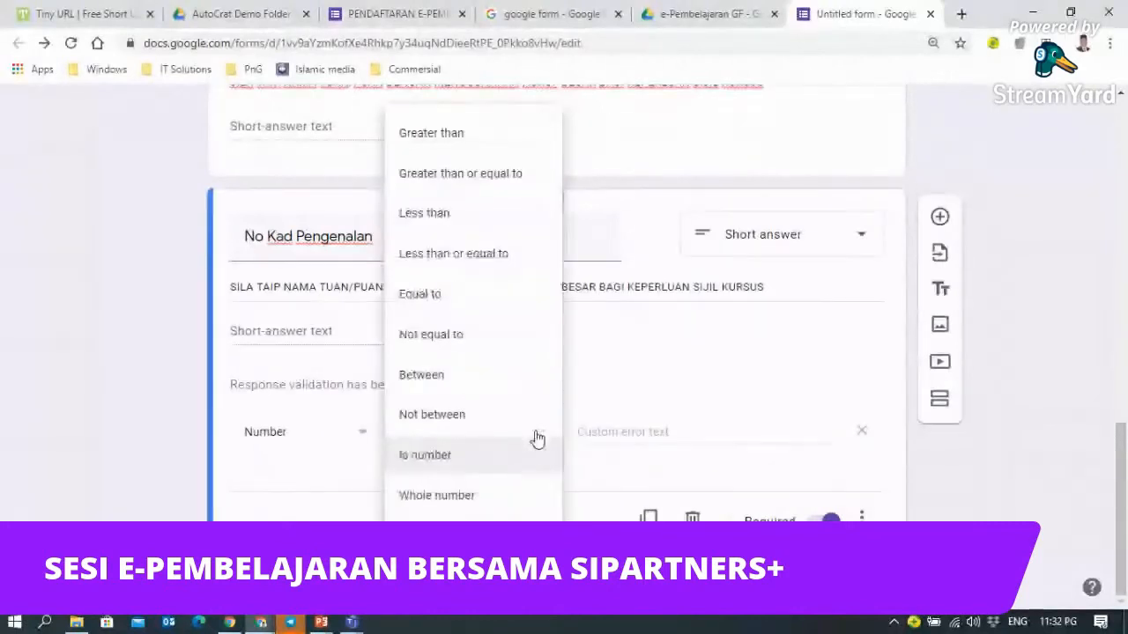
click(432, 494)
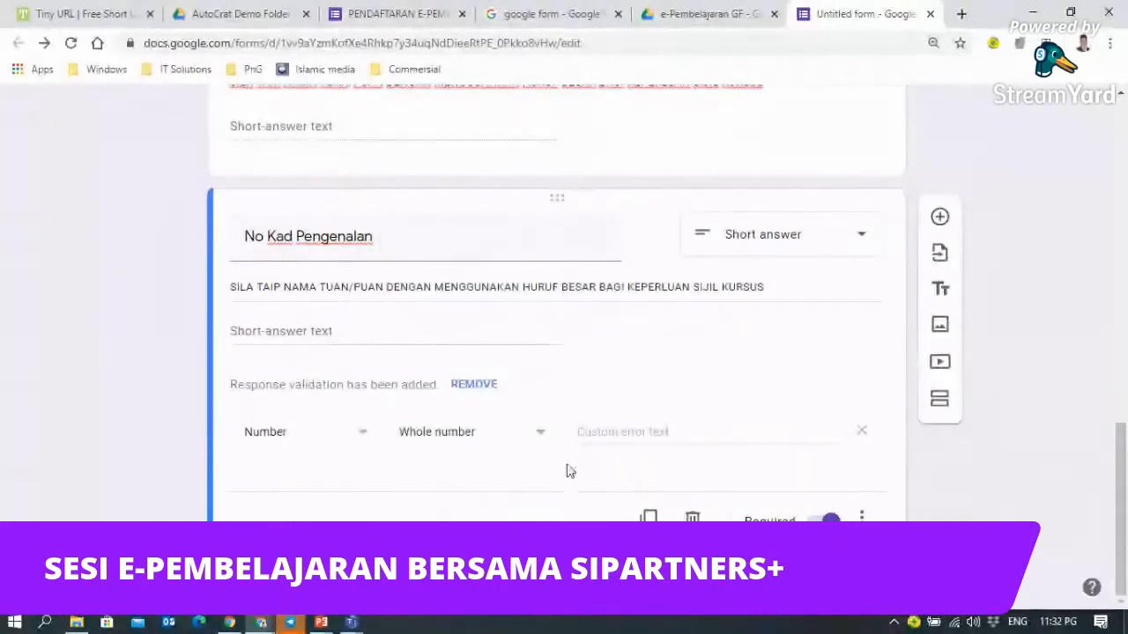
click(594, 436)
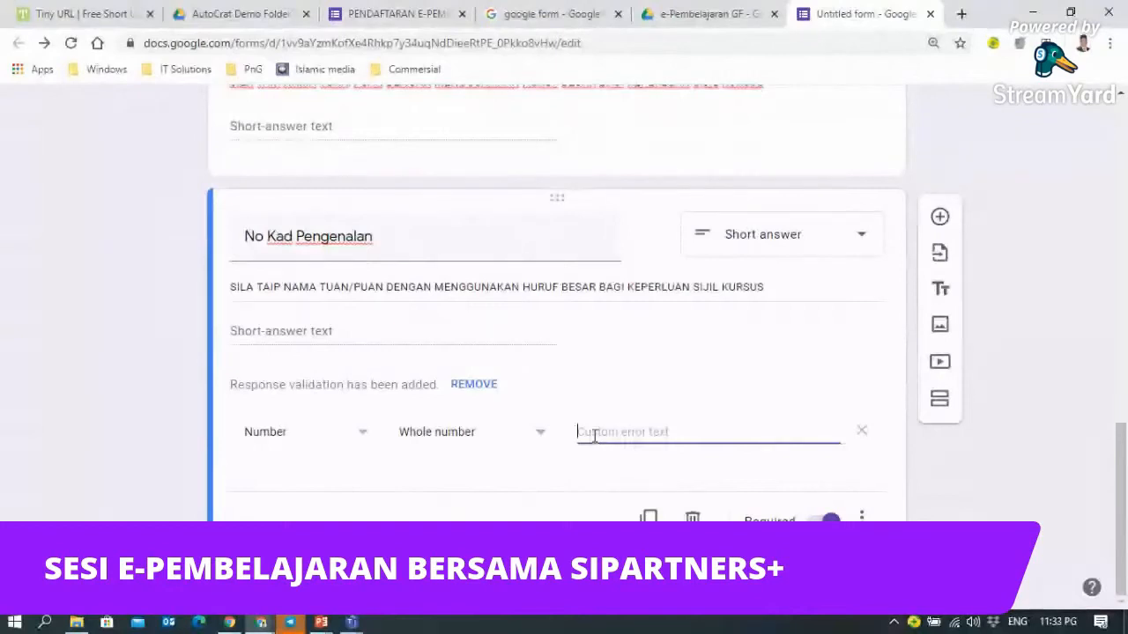
text(Sila mas)
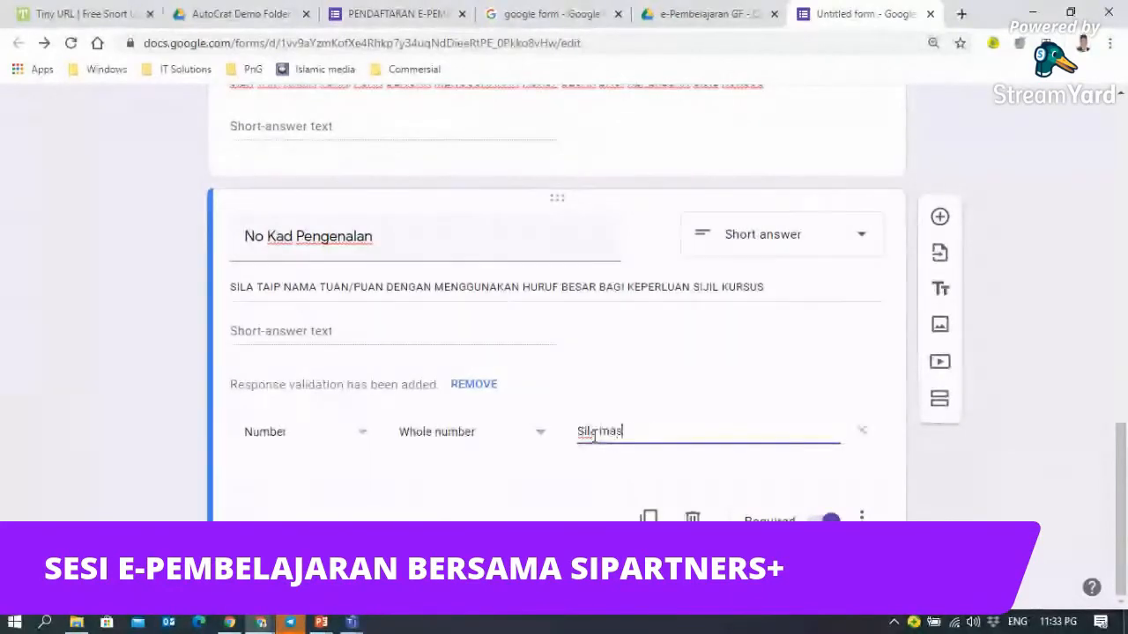
text(ukkan KP )
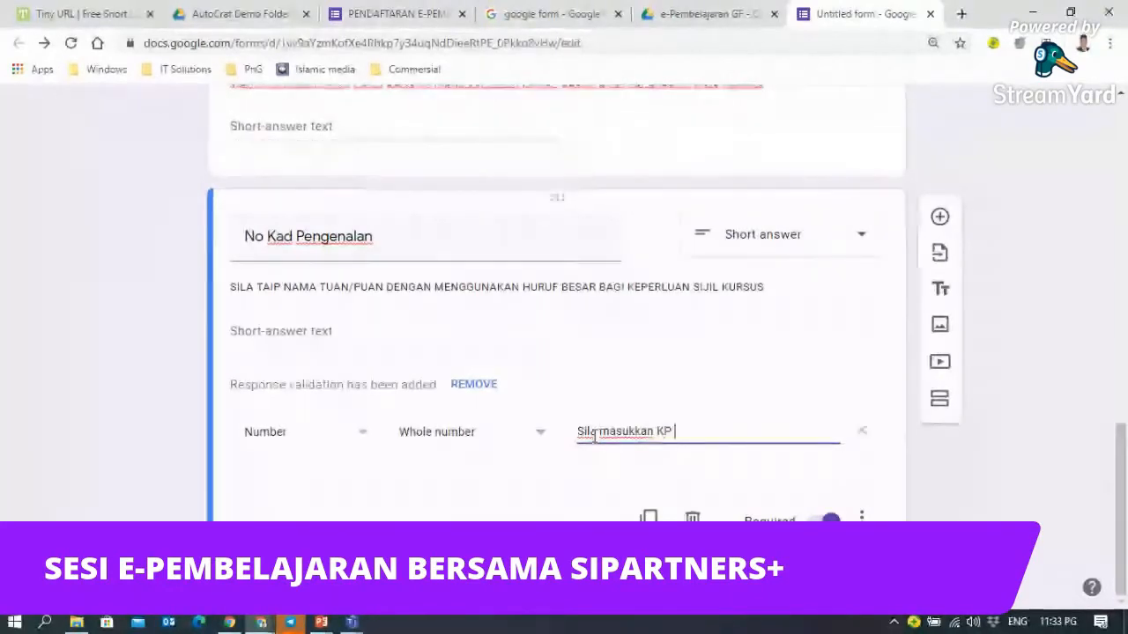
text(tanpa tanda)
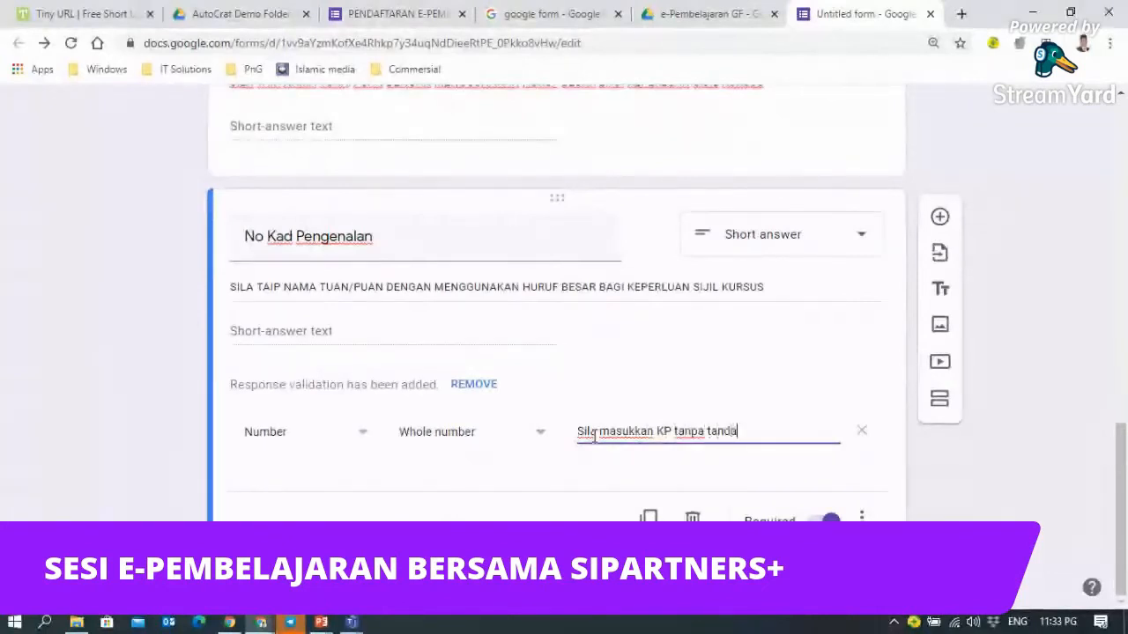
text( -)
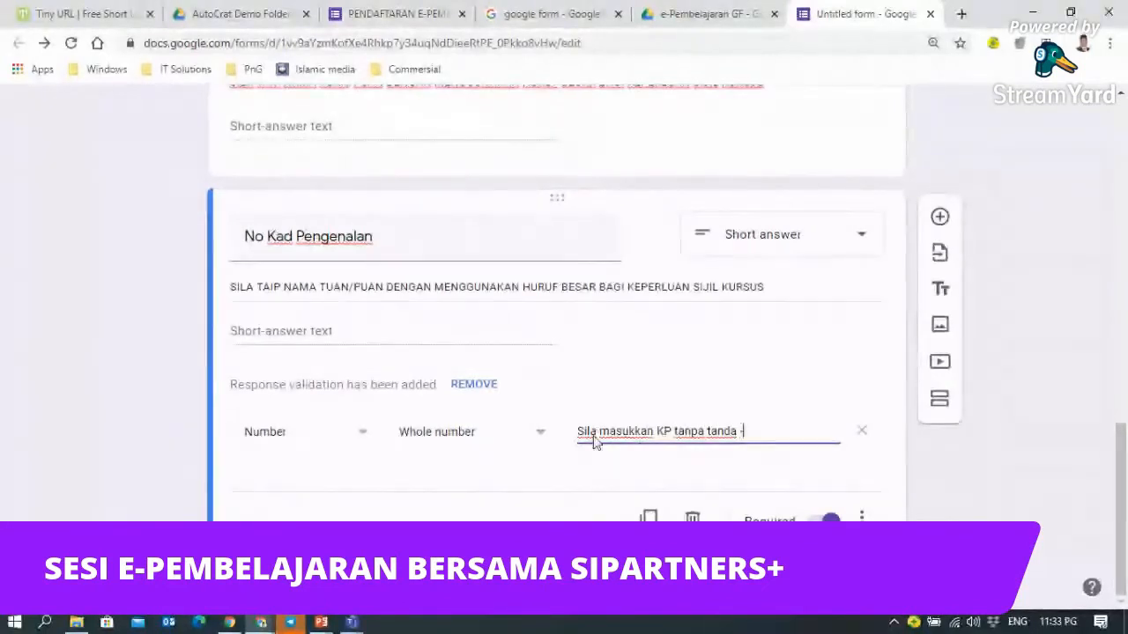
- Replace the description with 'Sila masukkan No. KP tanpa tanda sempang'
triple_click(367, 287)
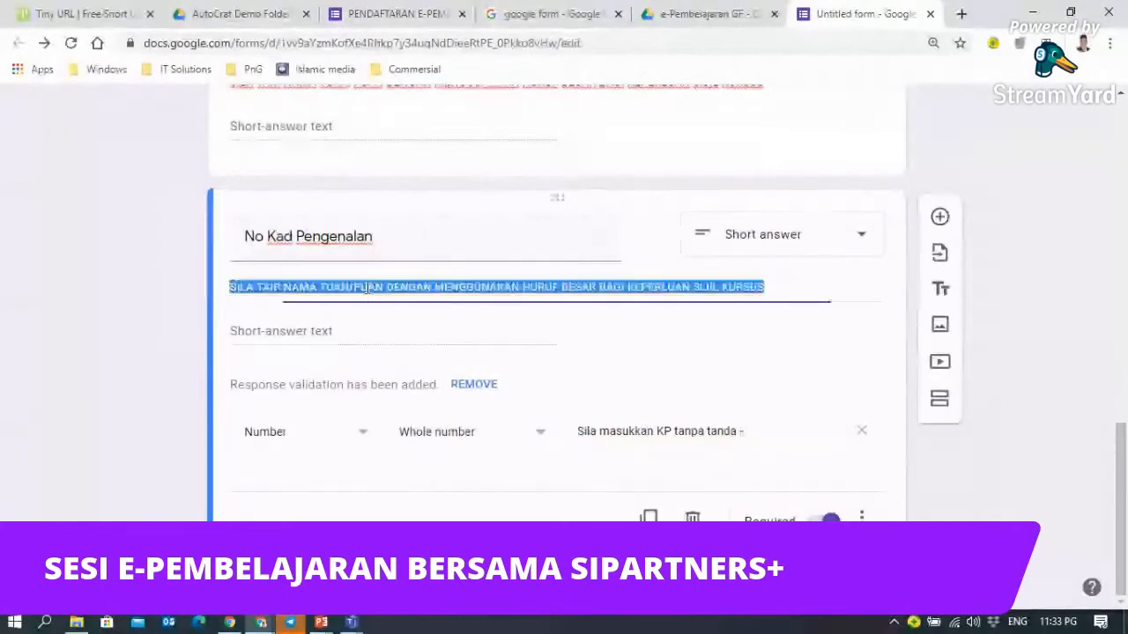
scroll(365, 226, up, 1)
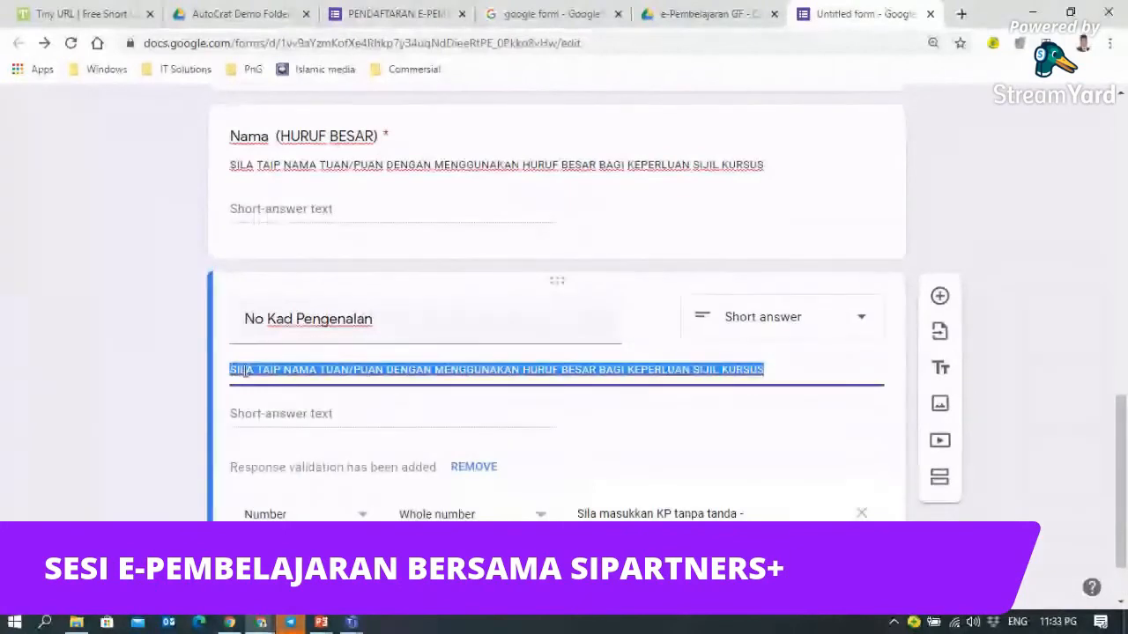
text(Sila masukkan No)
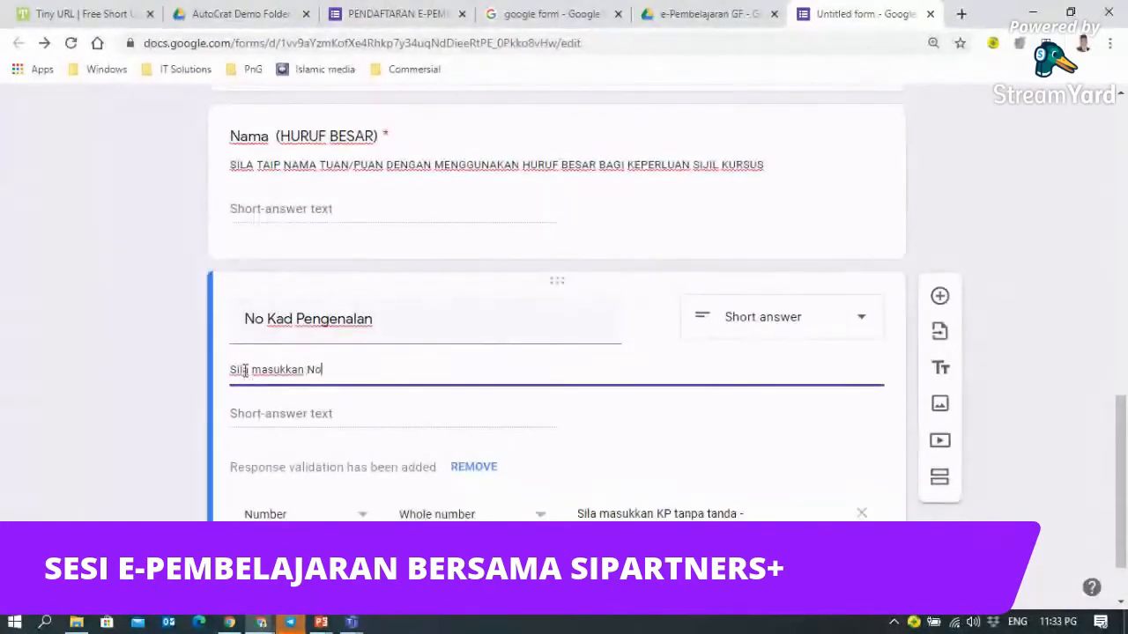
text(. )
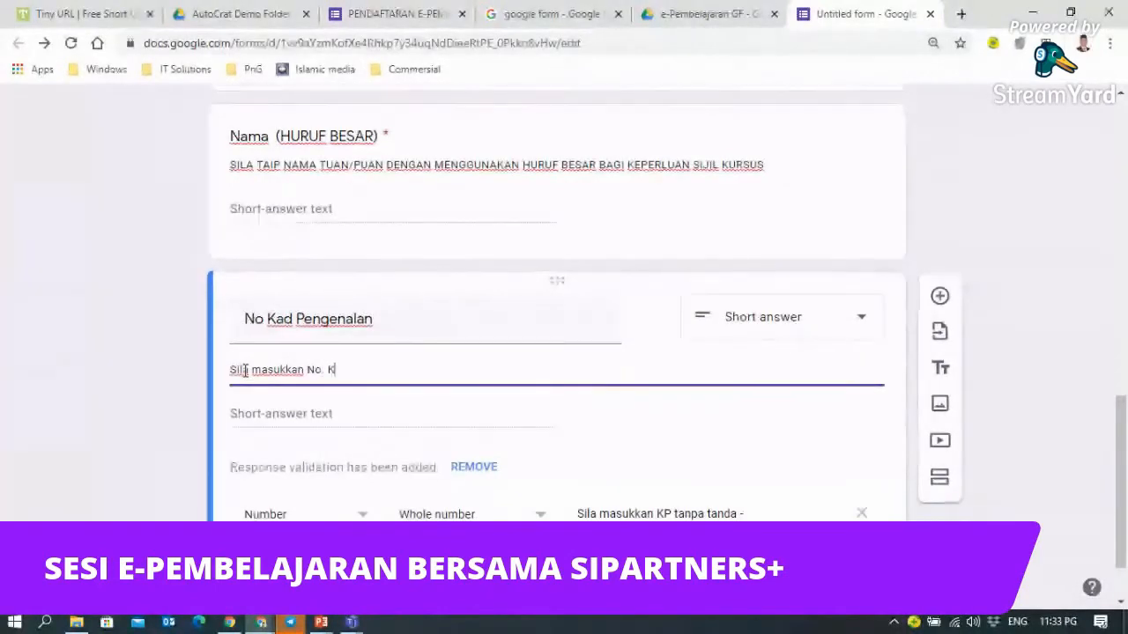
text(KP )
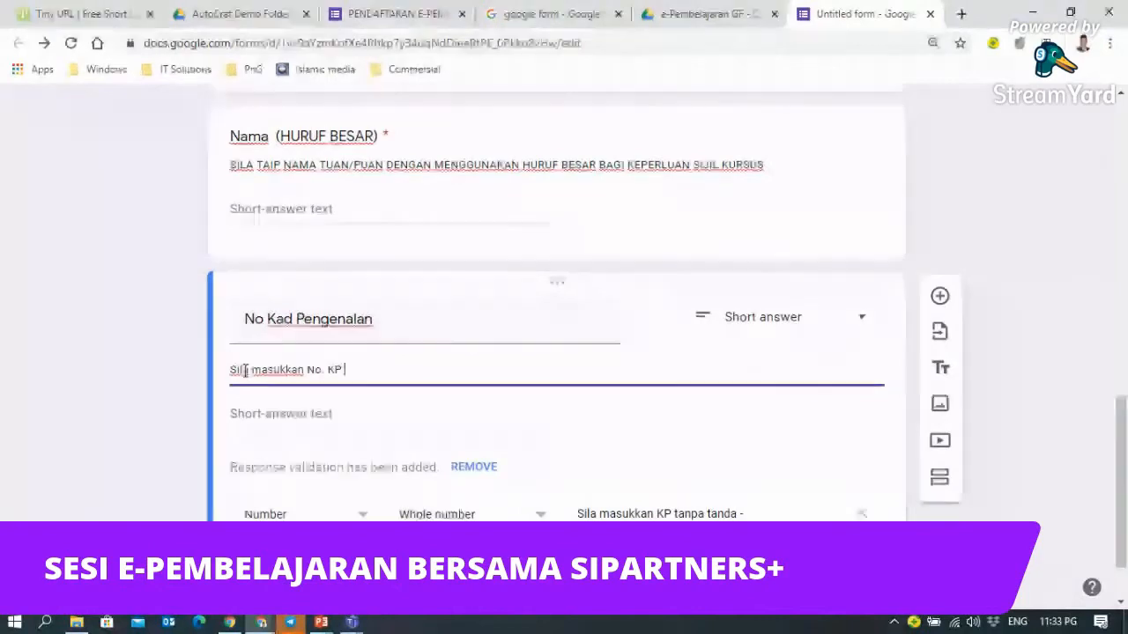
text(tanpa tanda sempang)
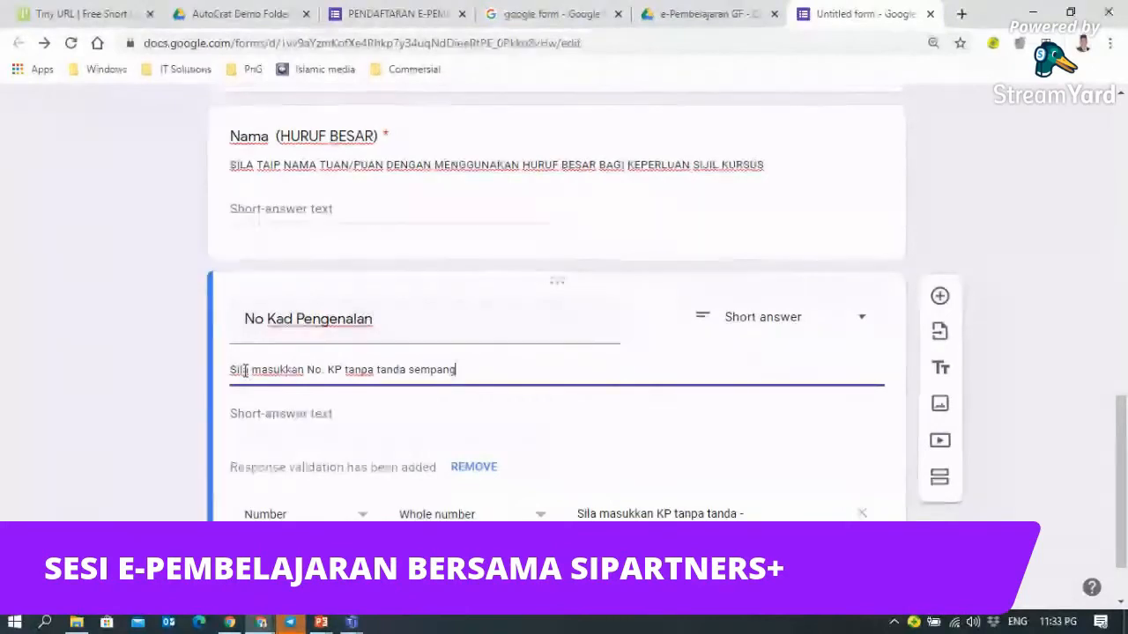
click(1035, 291)
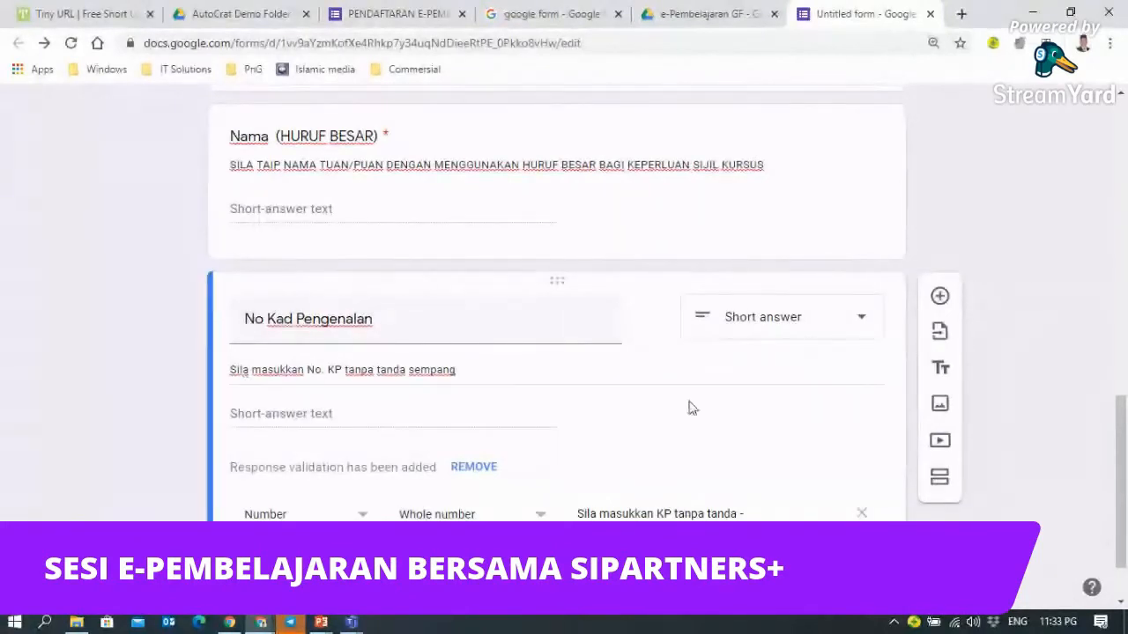
scroll(690, 408, down, 1)
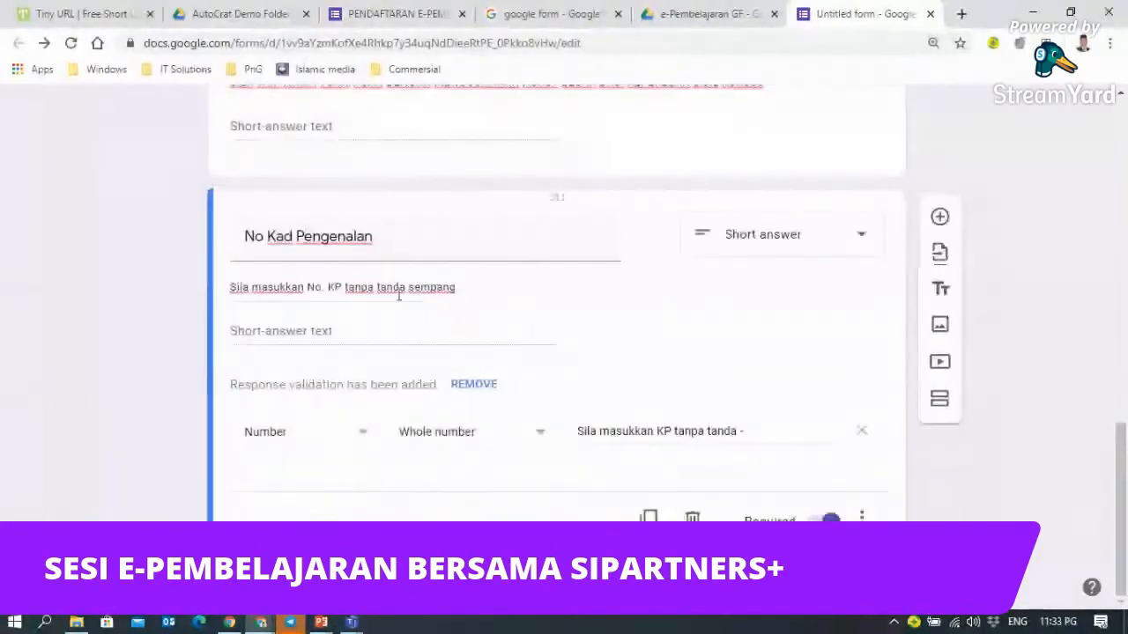
- Insert 'tuan / puan' after 'KP' in the description
triple_click(343, 289)
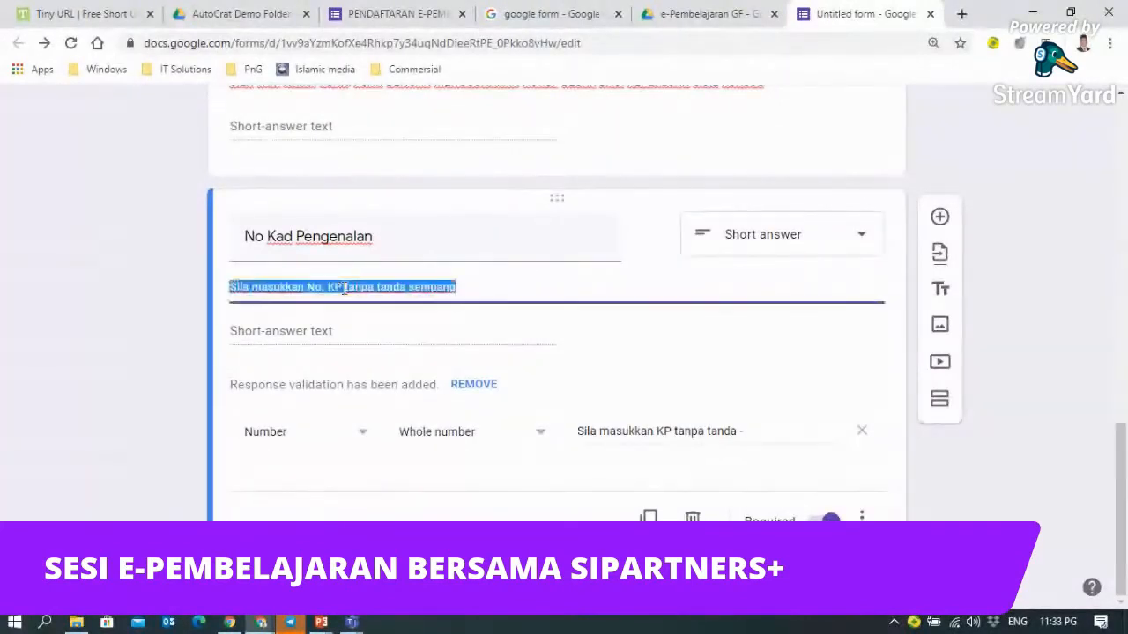
click(344, 288)
text(tua)
text(n )
text(/ puan t)
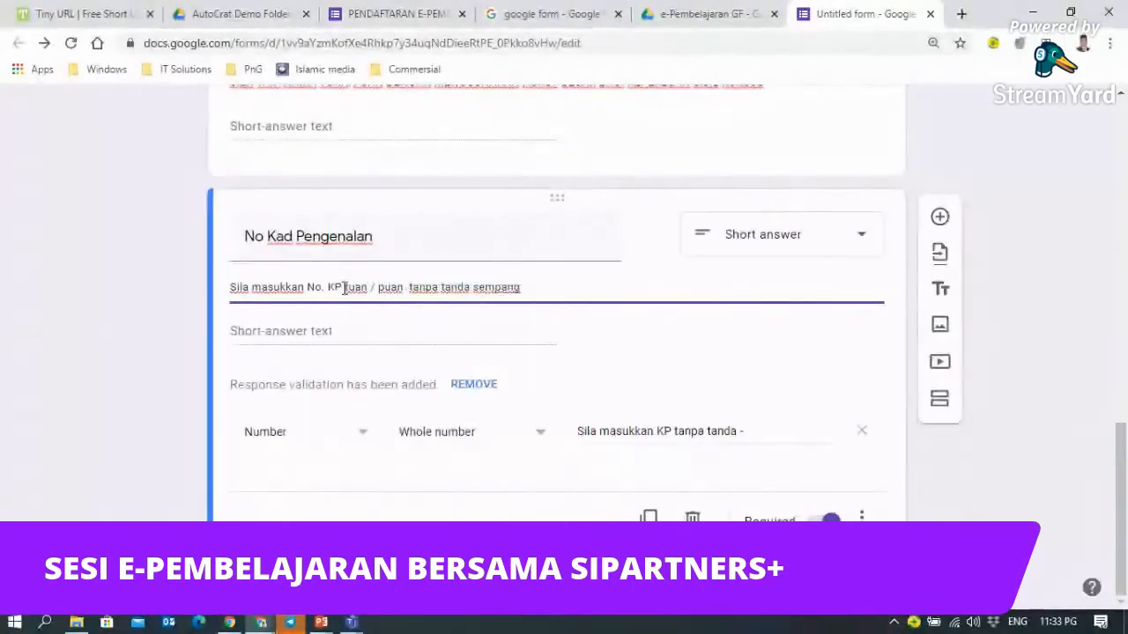
key(BackSpace)
click(355, 333)
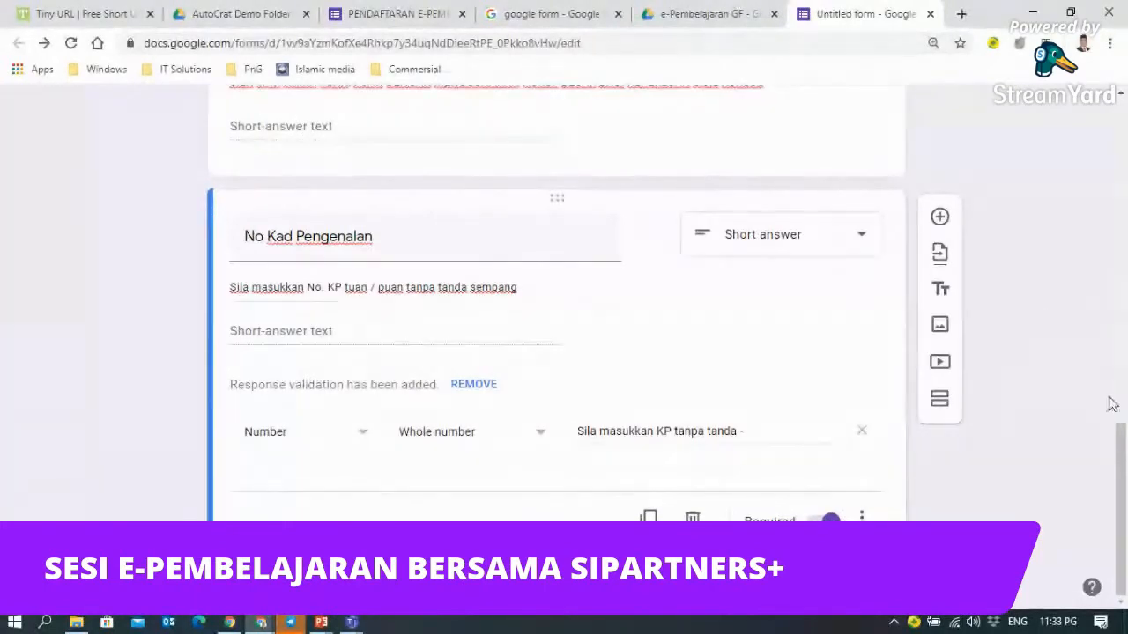
scroll(661, 396, up, 3)
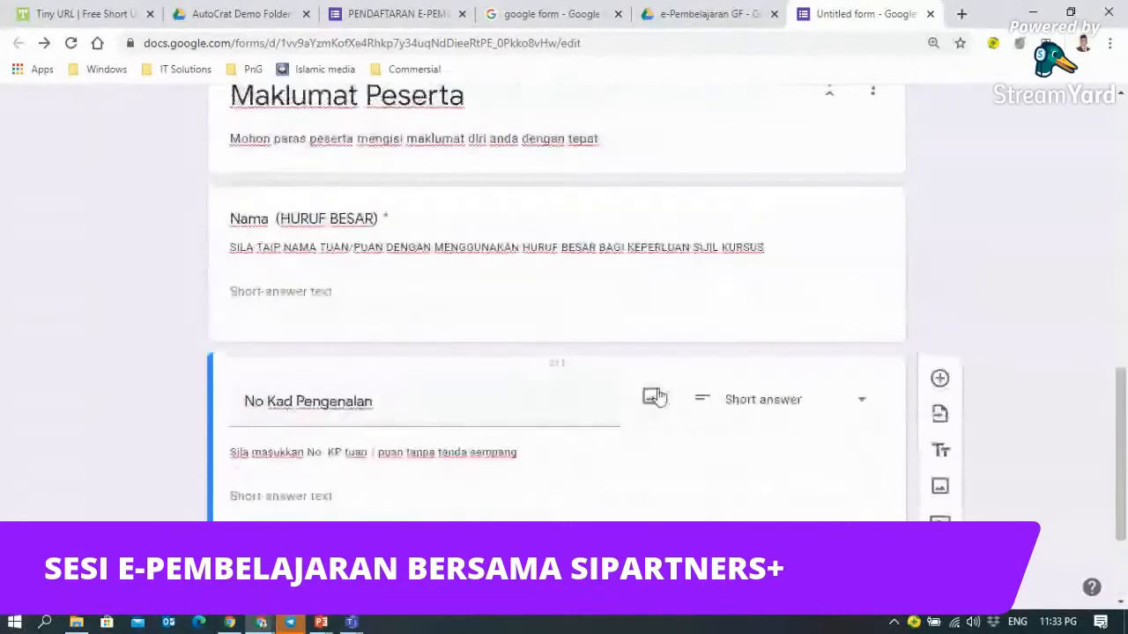
scroll(935, 476, down, 3)
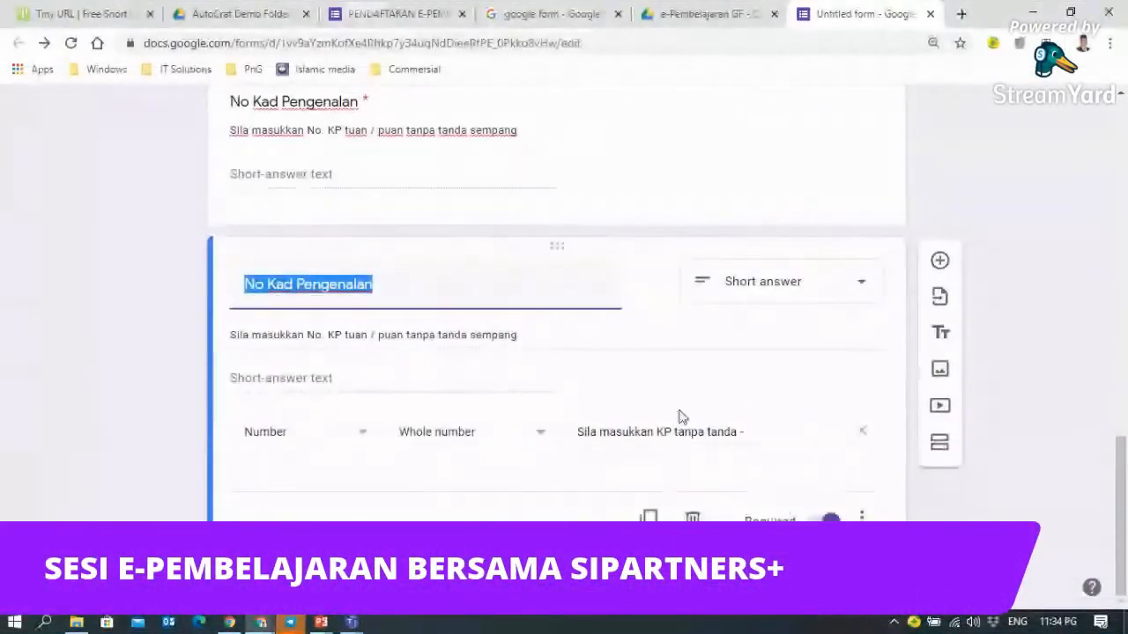
scroll(551, 420, up, 2)
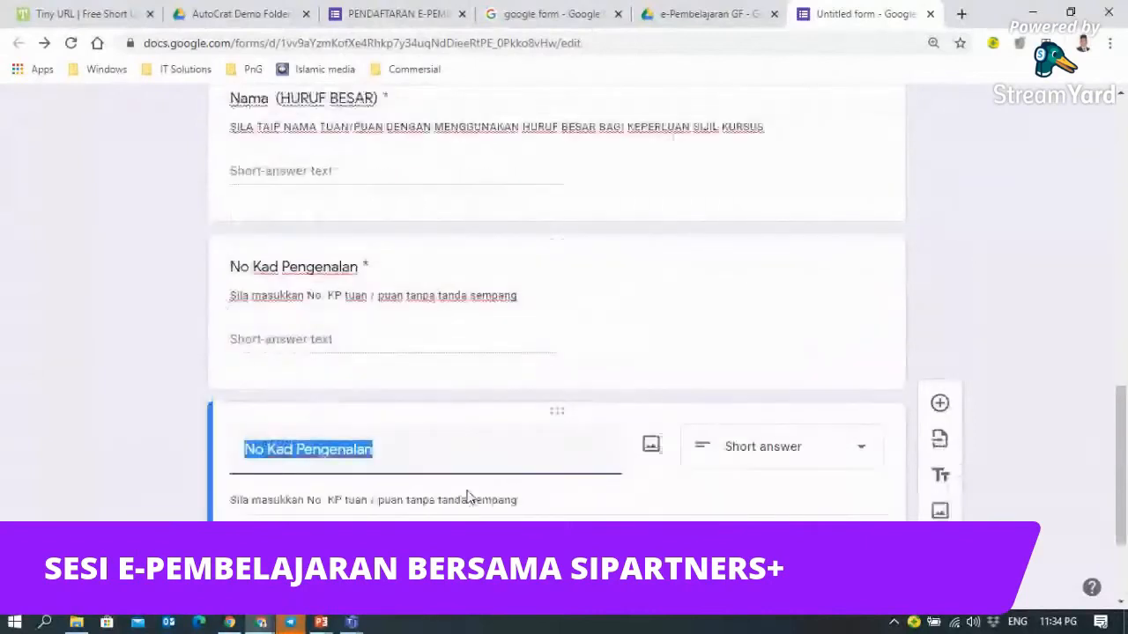
scroll(466, 496, down, 2)
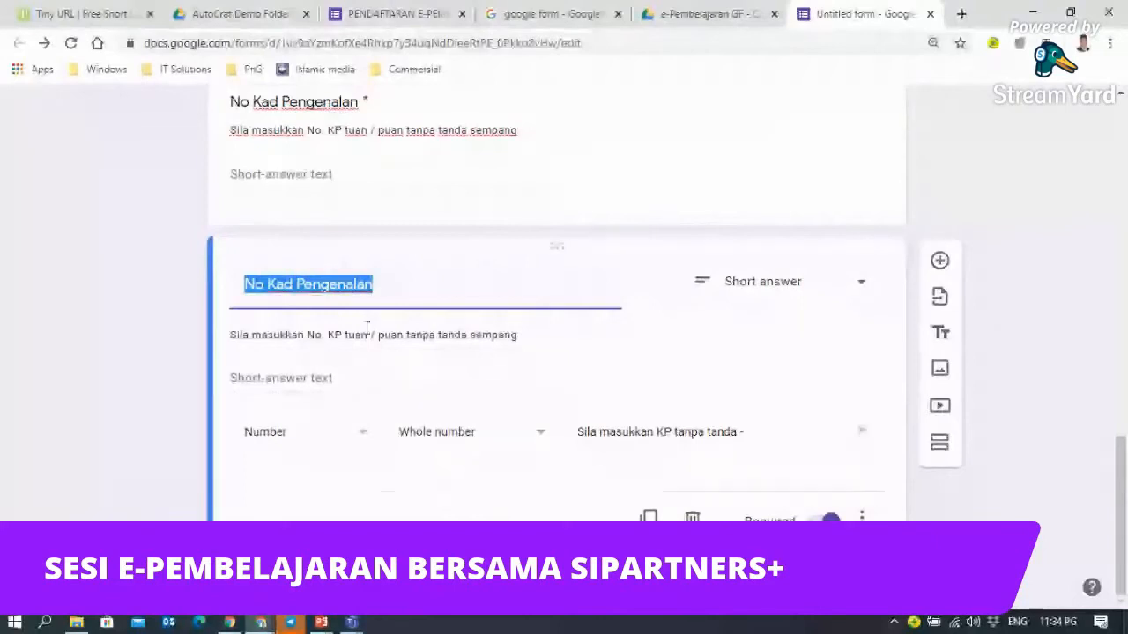
scroll(365, 318, up, 1)
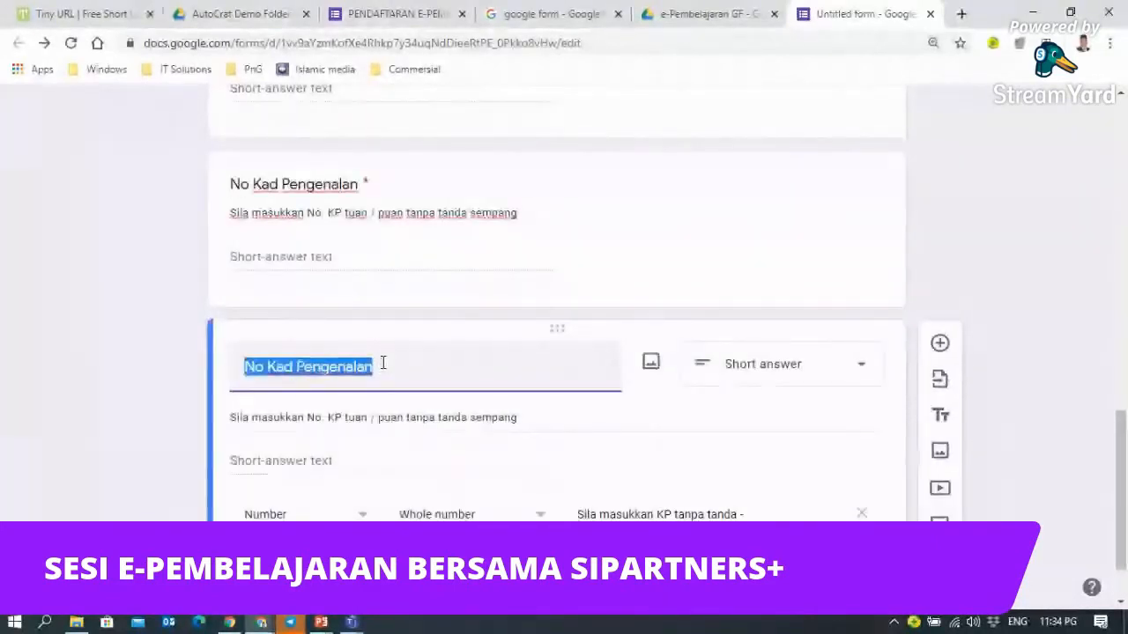
- Retitle the copied question 'Jawatan', and delete its whole-number validation and description line
text(Jawatan)
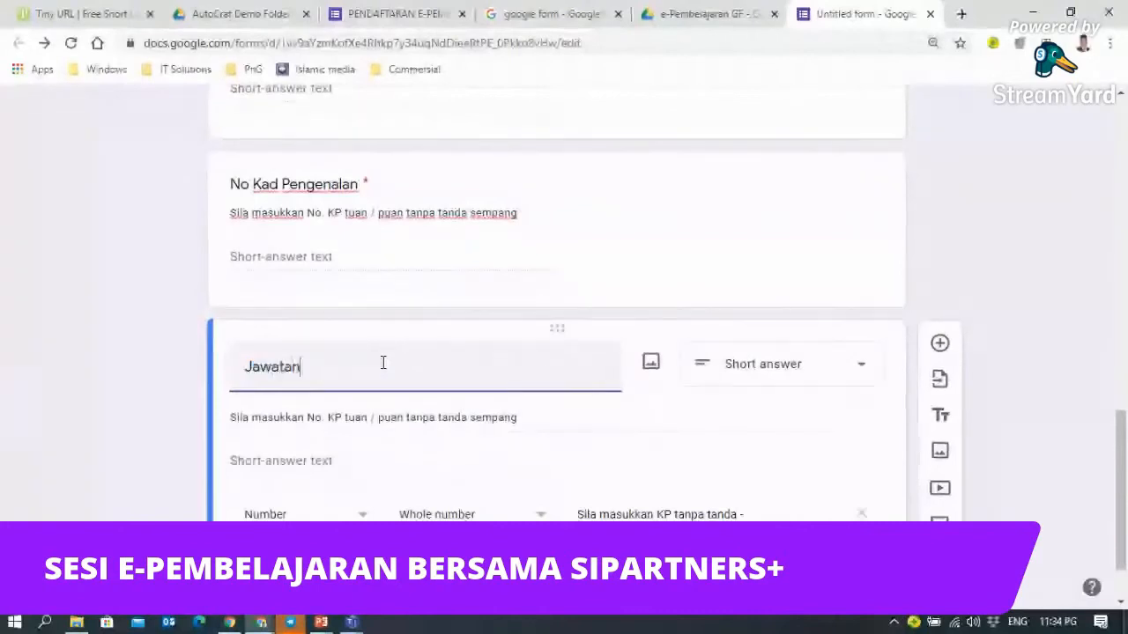
scroll(380, 358, down, 1)
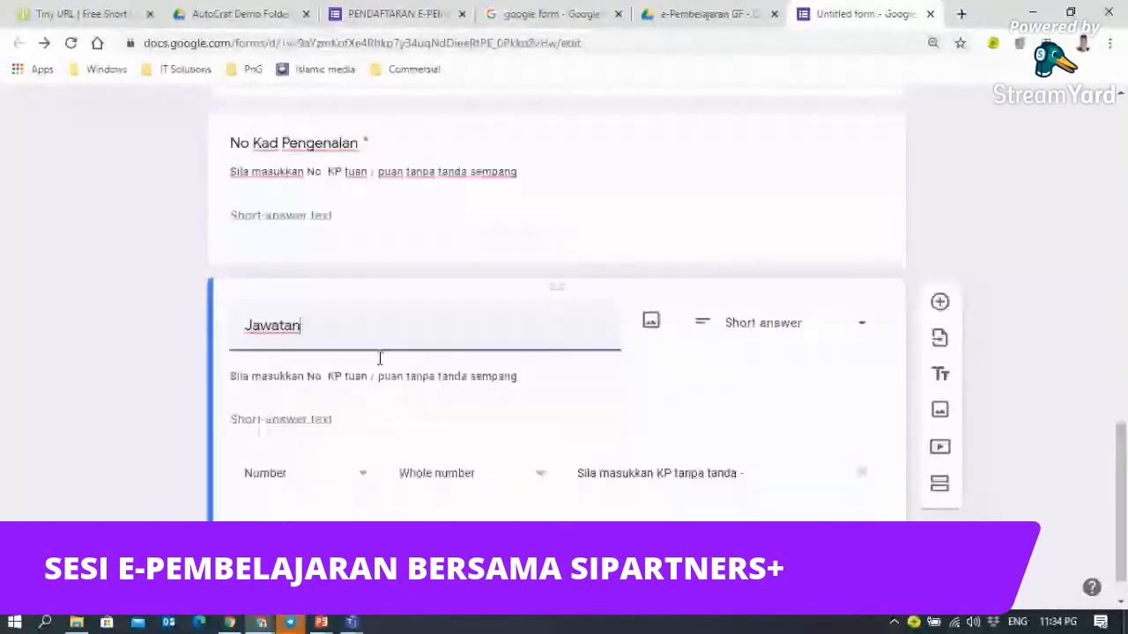
scroll(379, 358, down, 1)
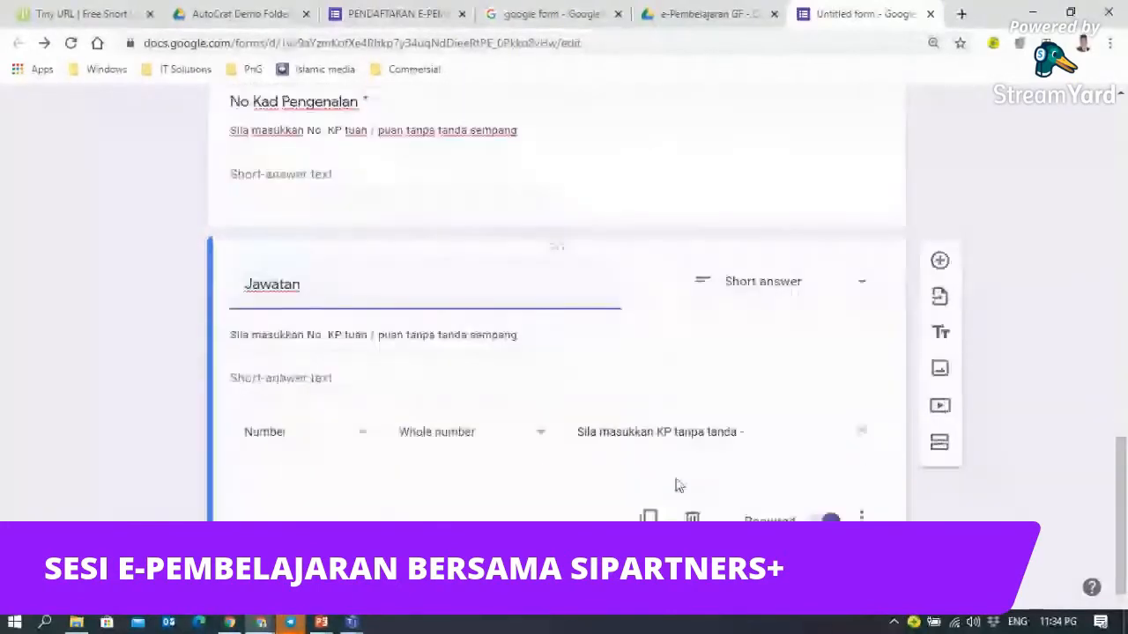
click(864, 436)
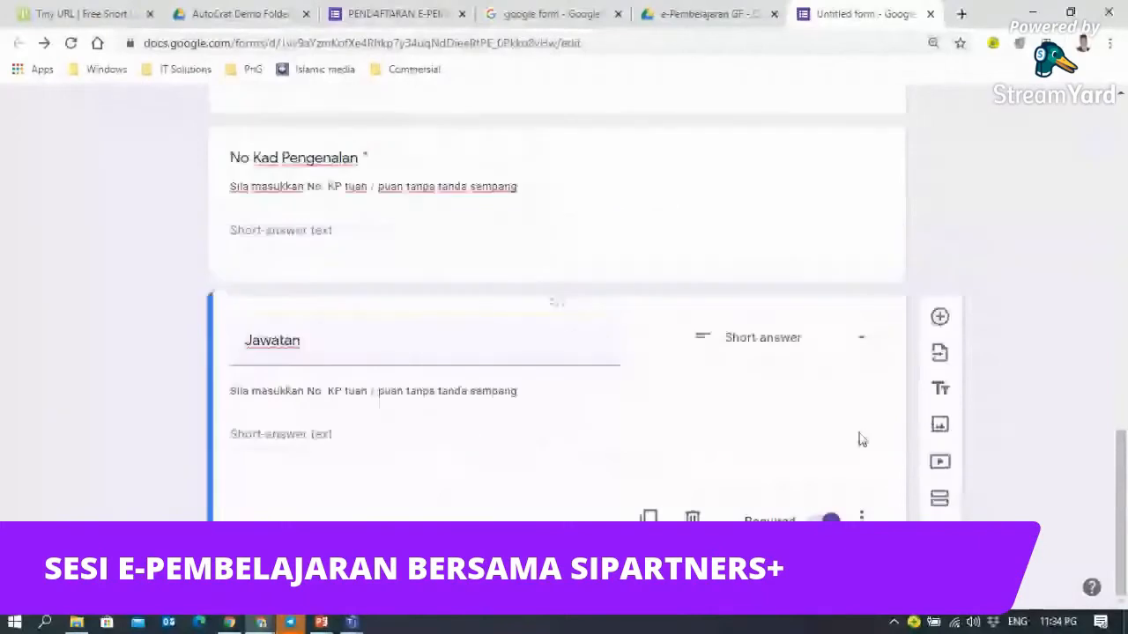
double_click(345, 349)
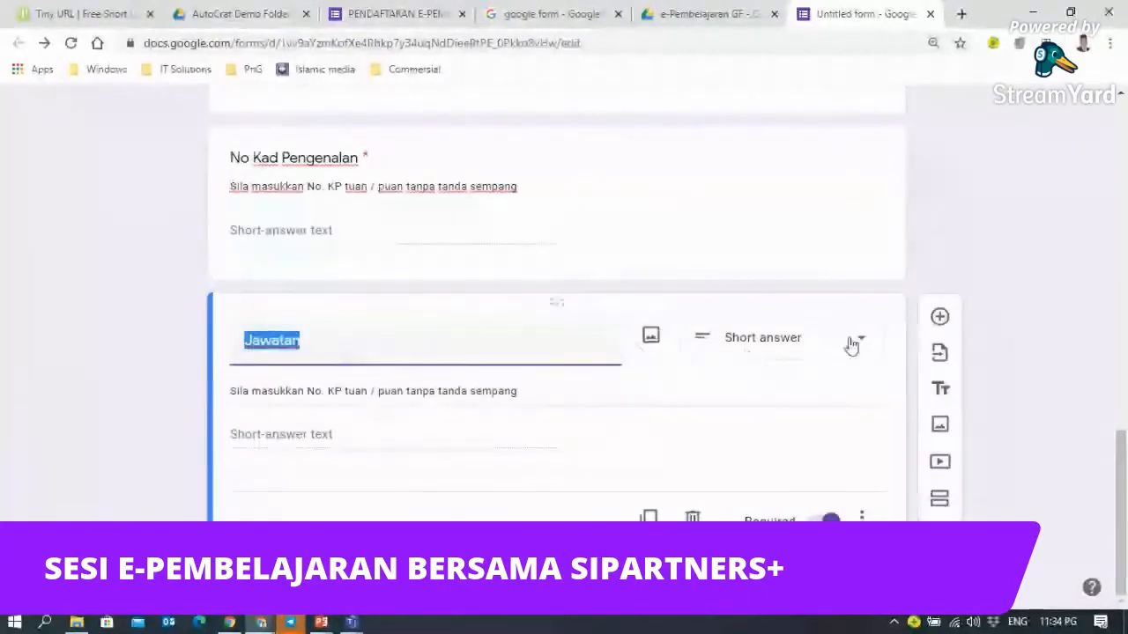
click(863, 518)
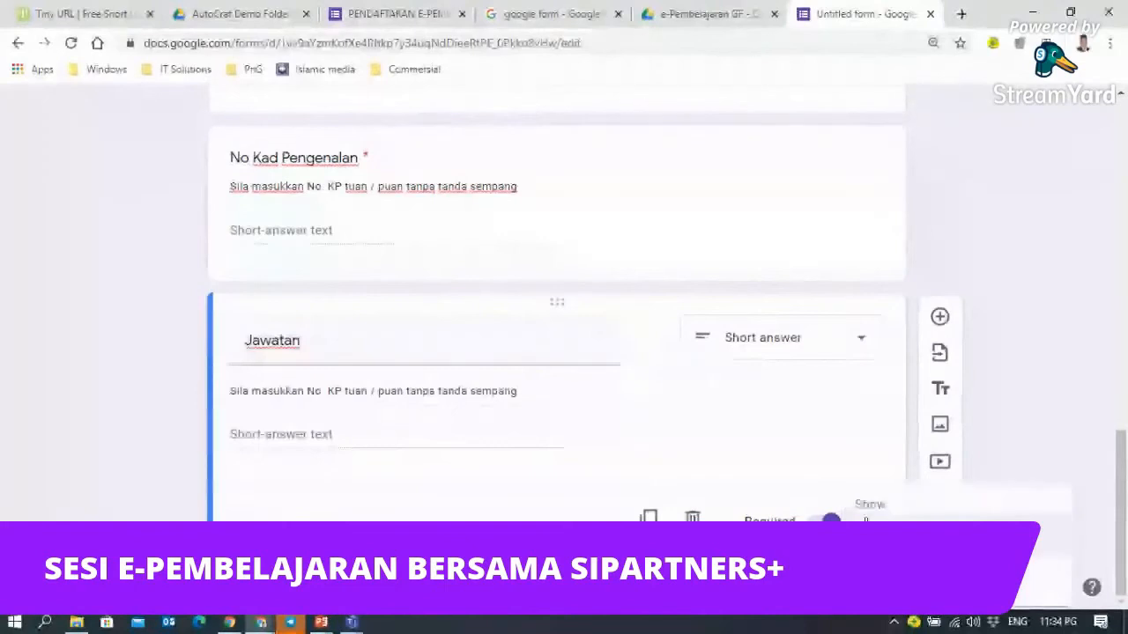
click(888, 539)
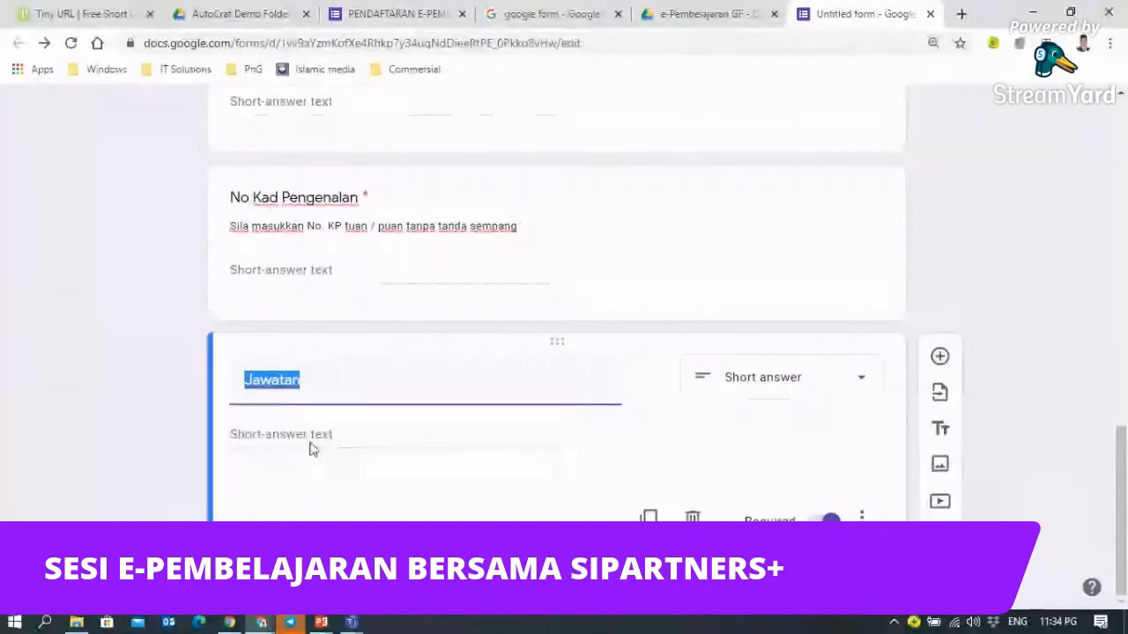
- Make Jawatan a drop-down question with first options SIP+ and SISC+
click(864, 396)
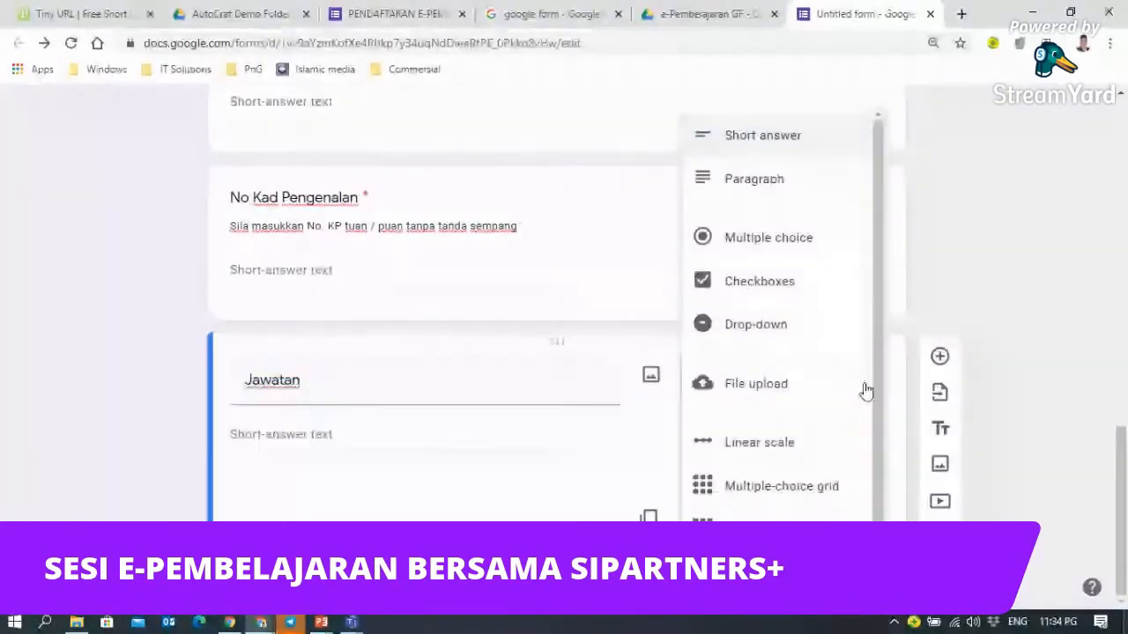
scroll(872, 238, down, 1)
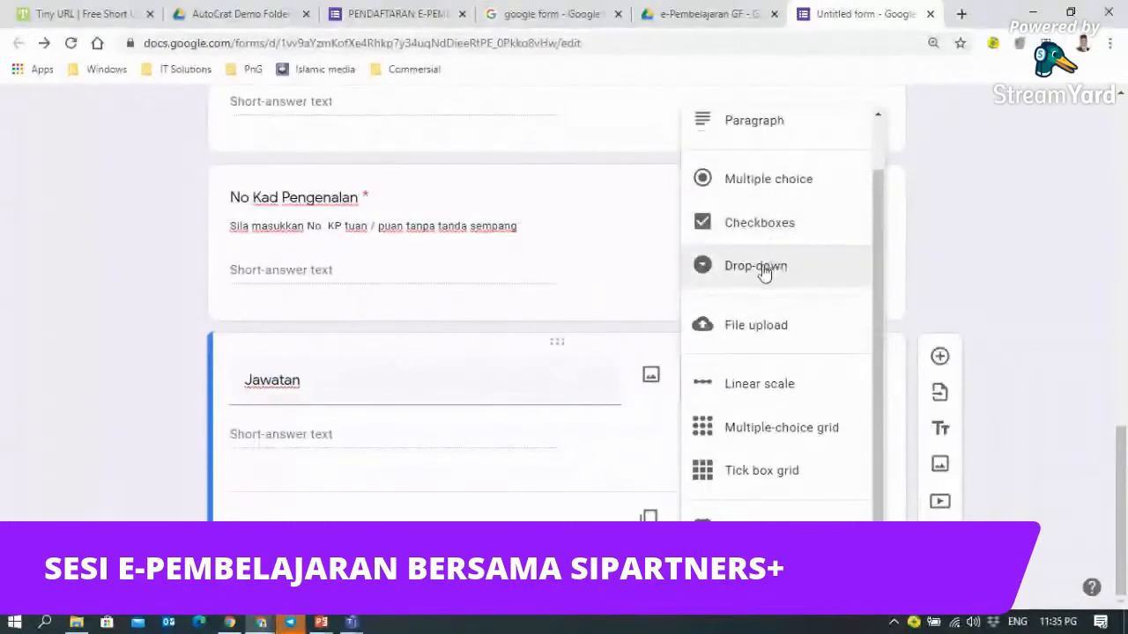
click(763, 273)
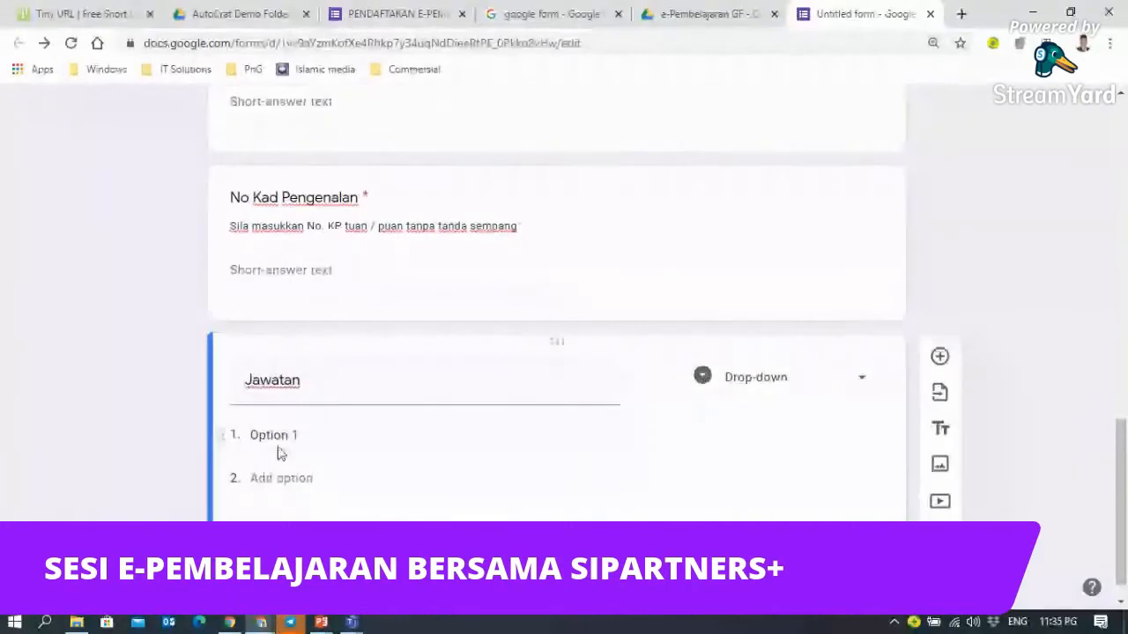
click(261, 435)
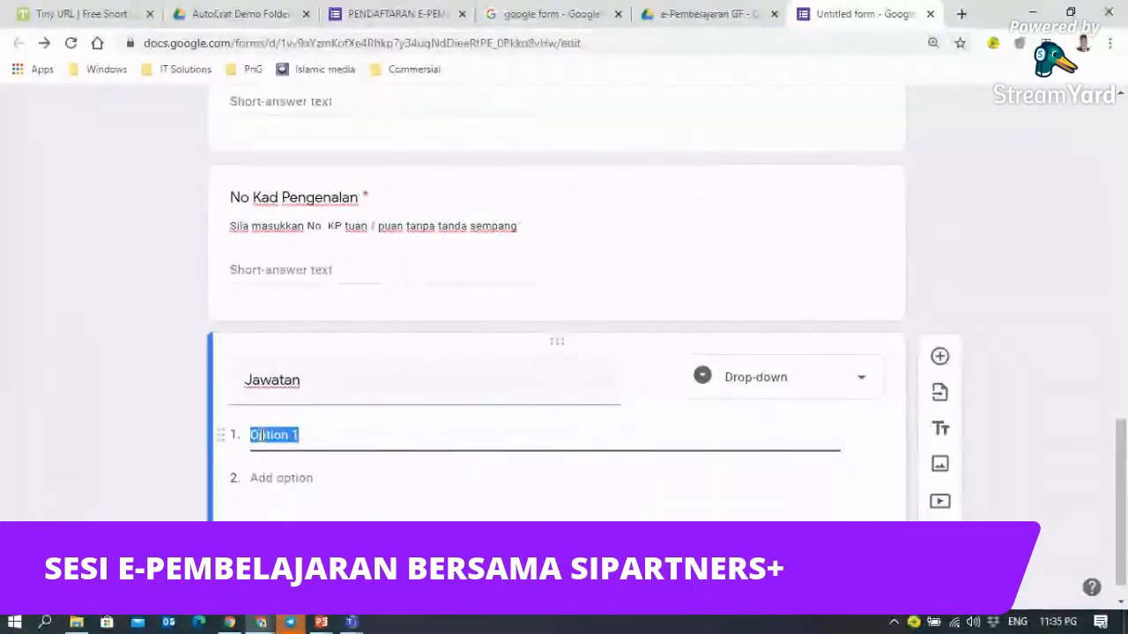
text(SIP)
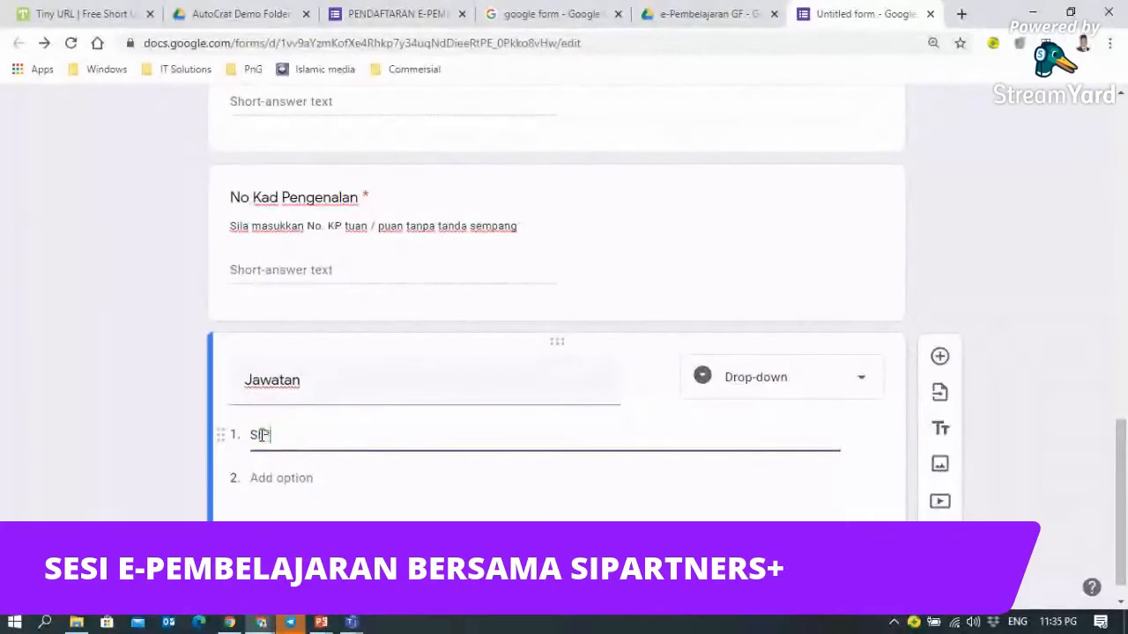
text(+)
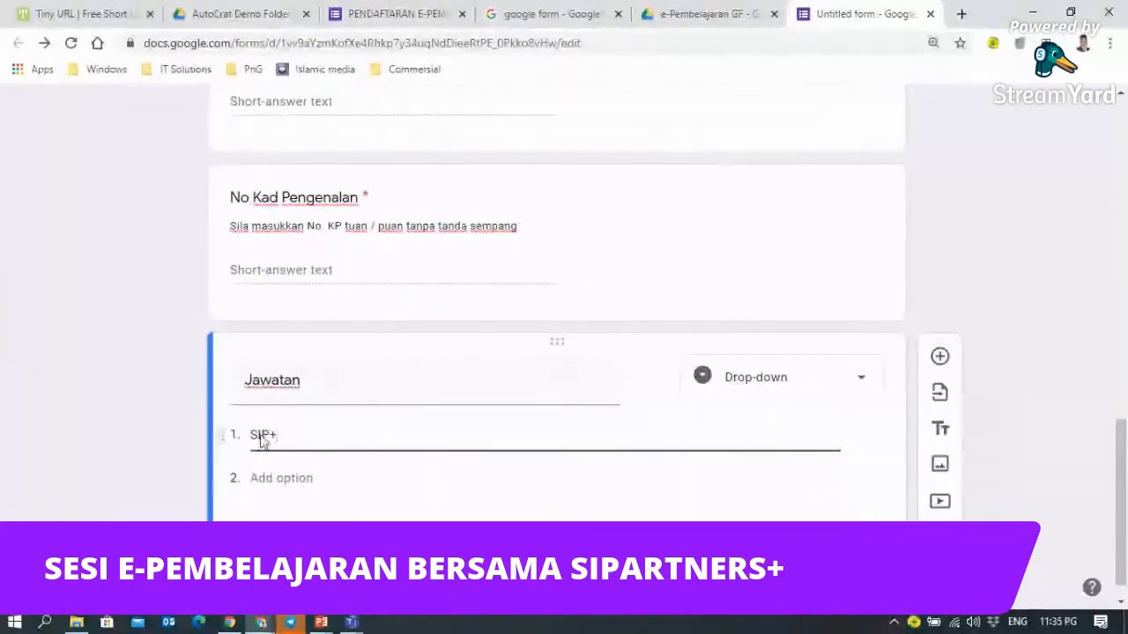
click(264, 478)
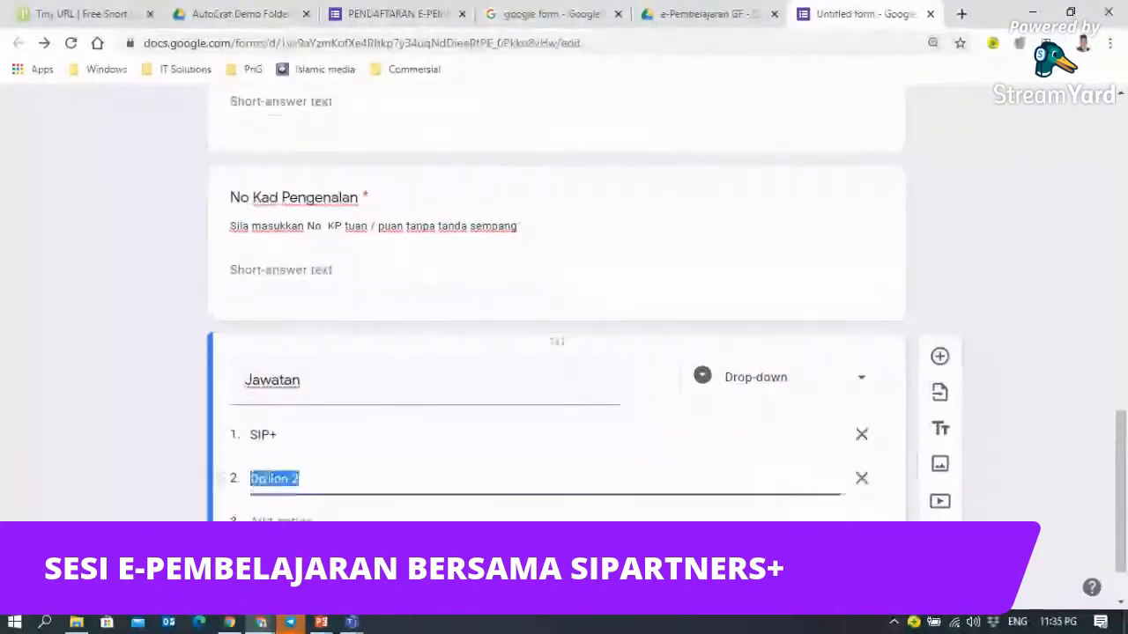
text(SIS)
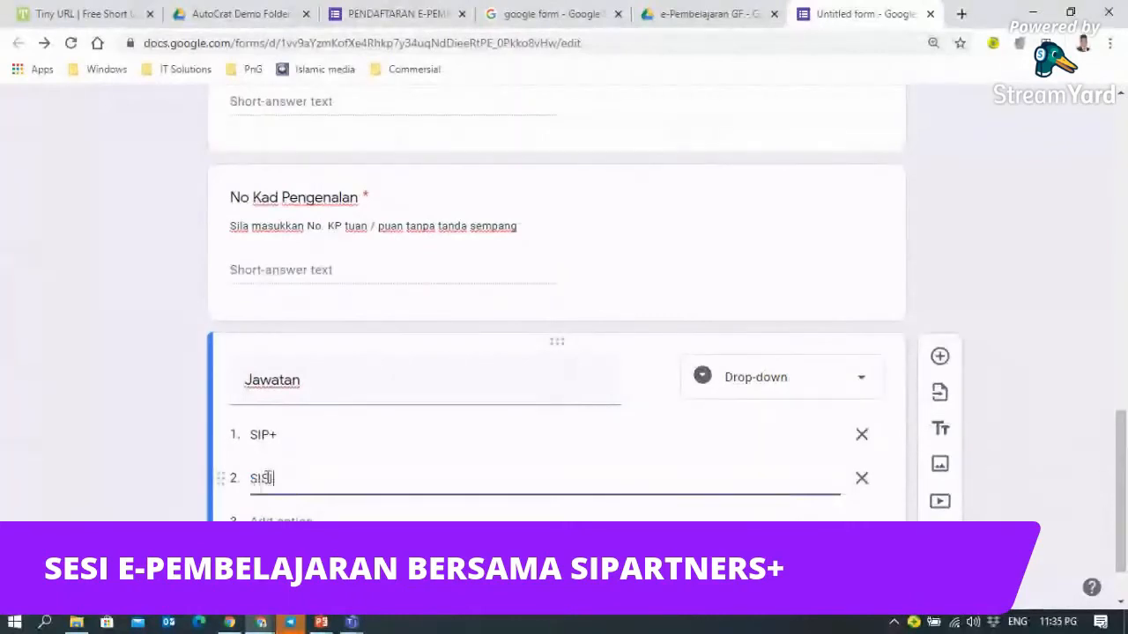
text(C)
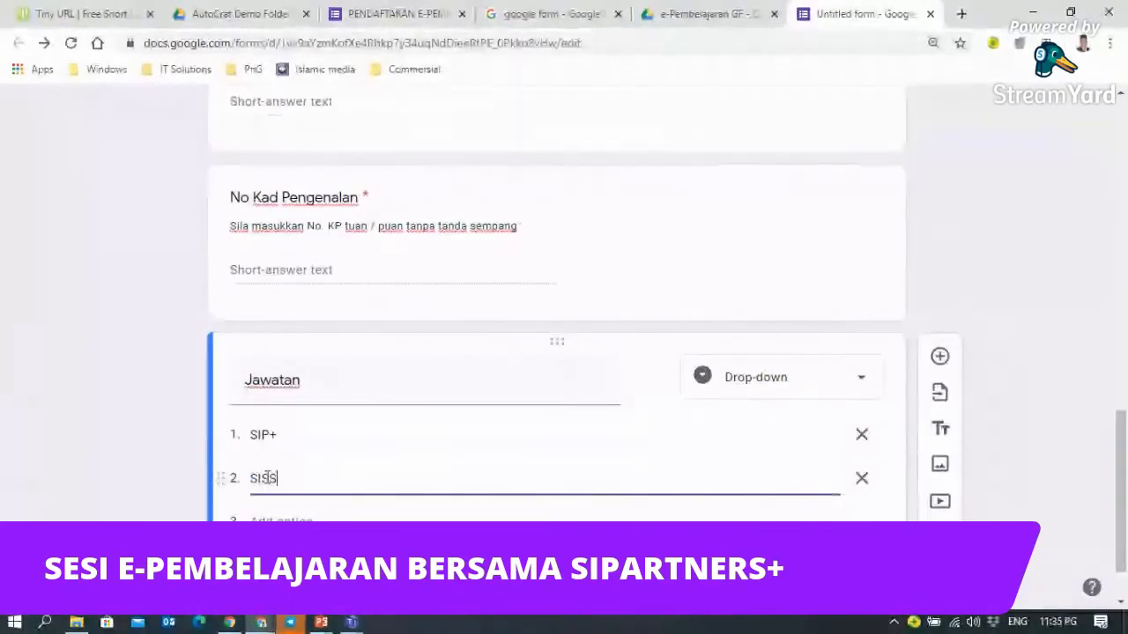
text(+)
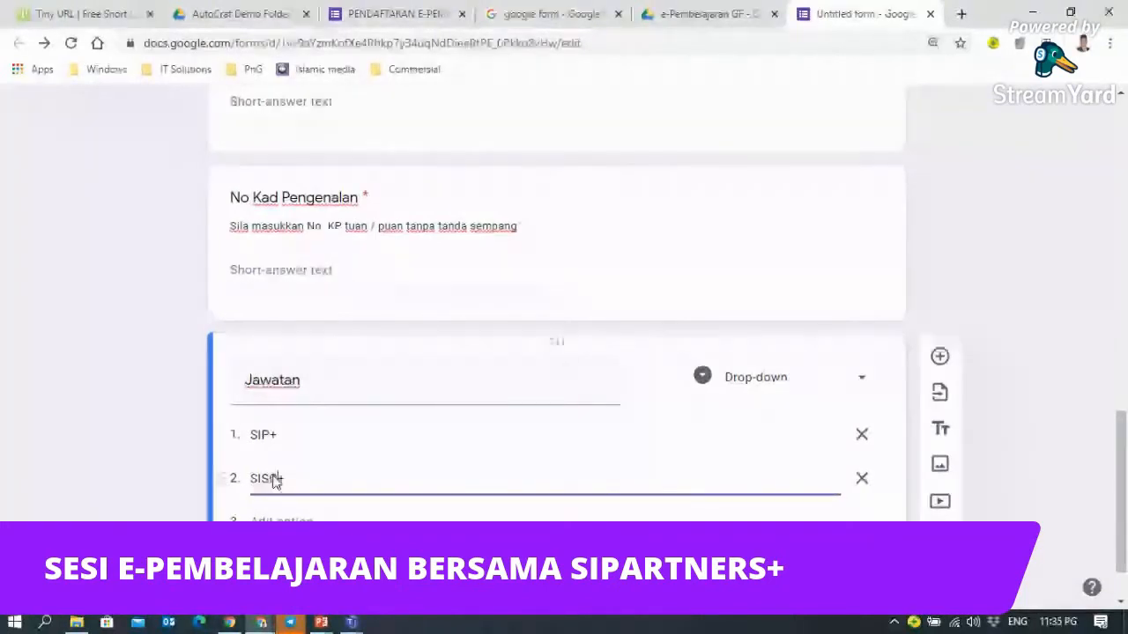
- Add Pengetua and Guru Besar as the third and fourth options
key(Return)
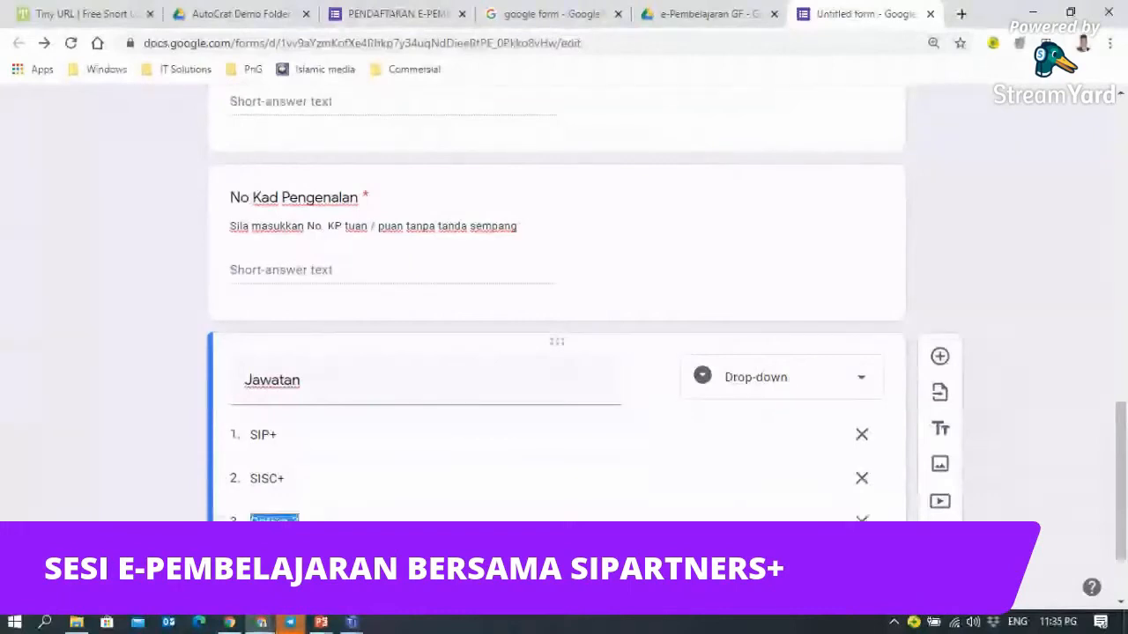
text(PCI+)
key(BackSpace)
key(BackSpace)
key(BackSpace)
text(engetua)
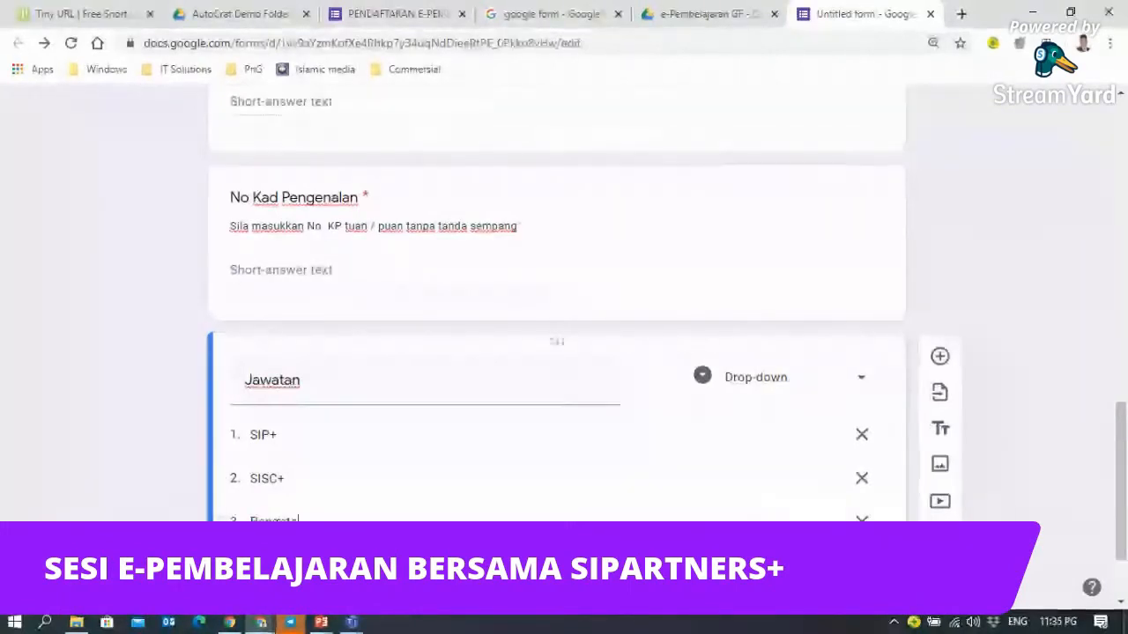
key(BackSpace)
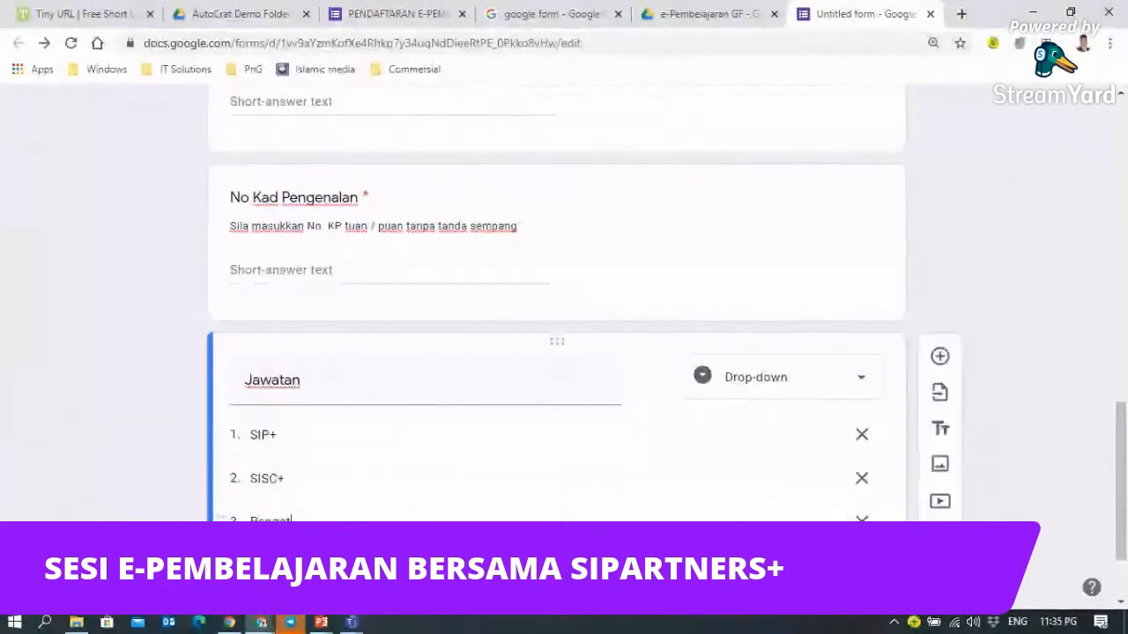
text(ua)
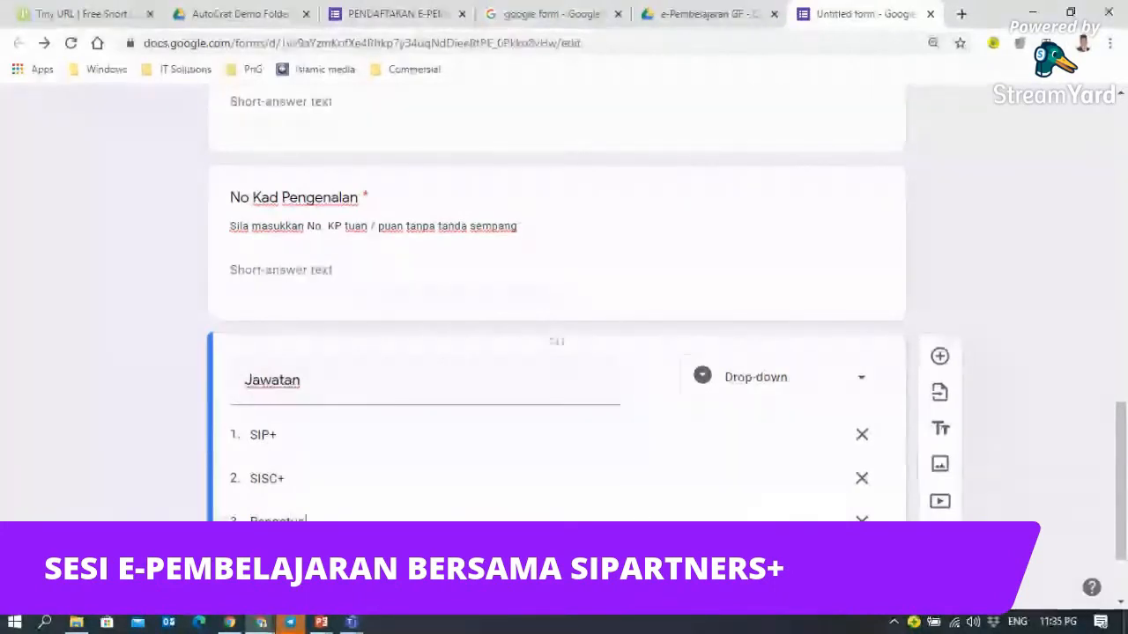
scroll(557, 304, down, 1)
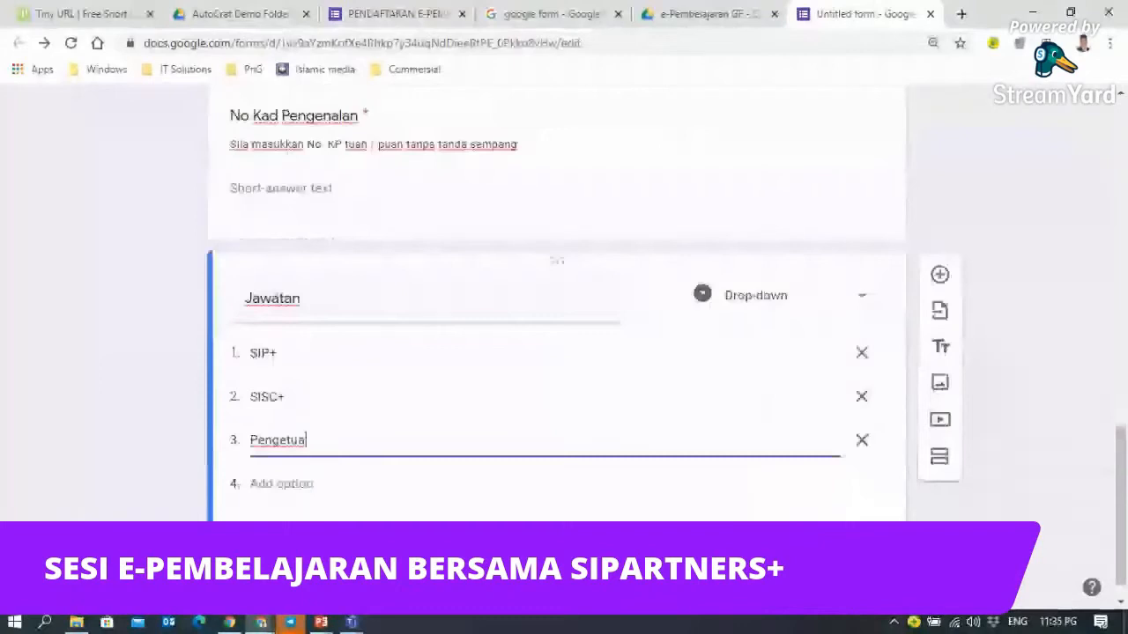
click(282, 483)
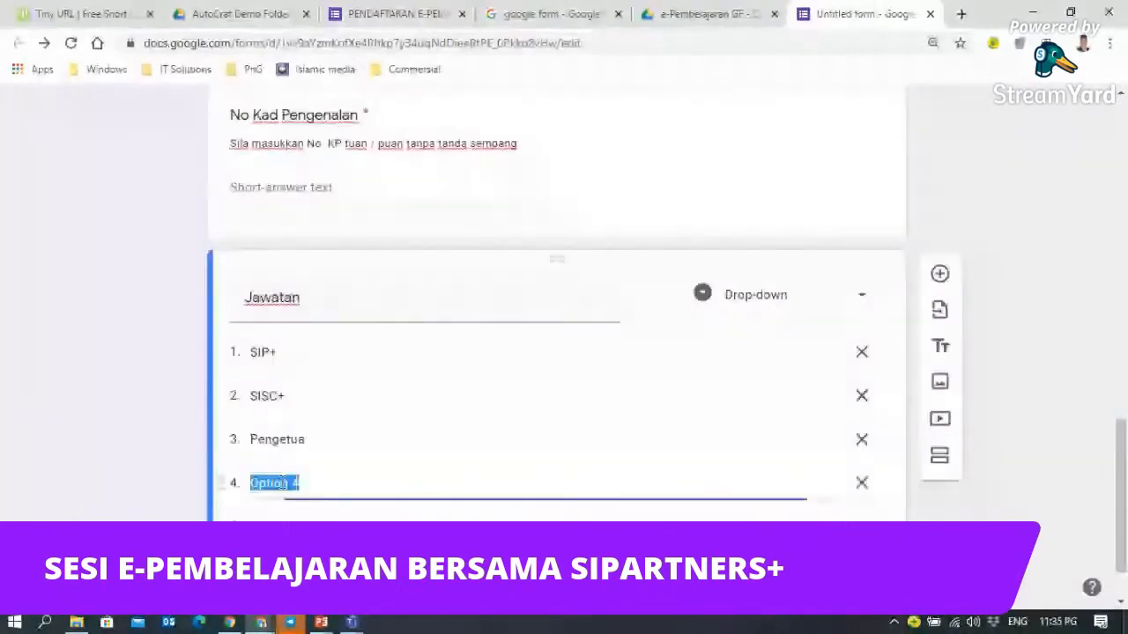
text(Guru Desar)
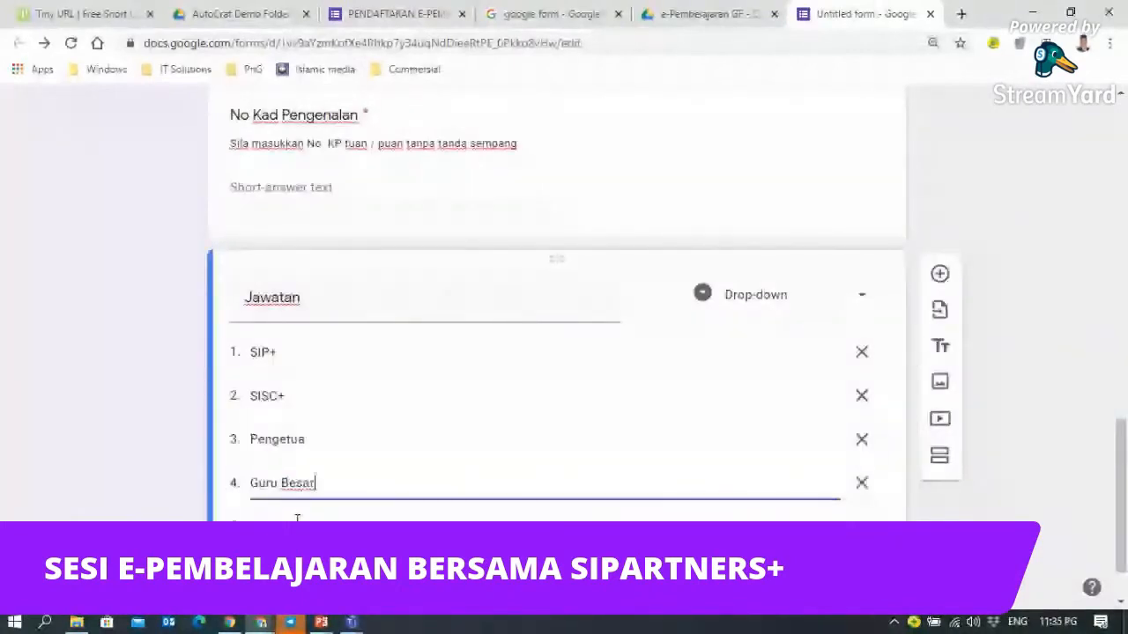
- Add the remaining options through Penyelaras, with Guru as the eighth
click(297, 519)
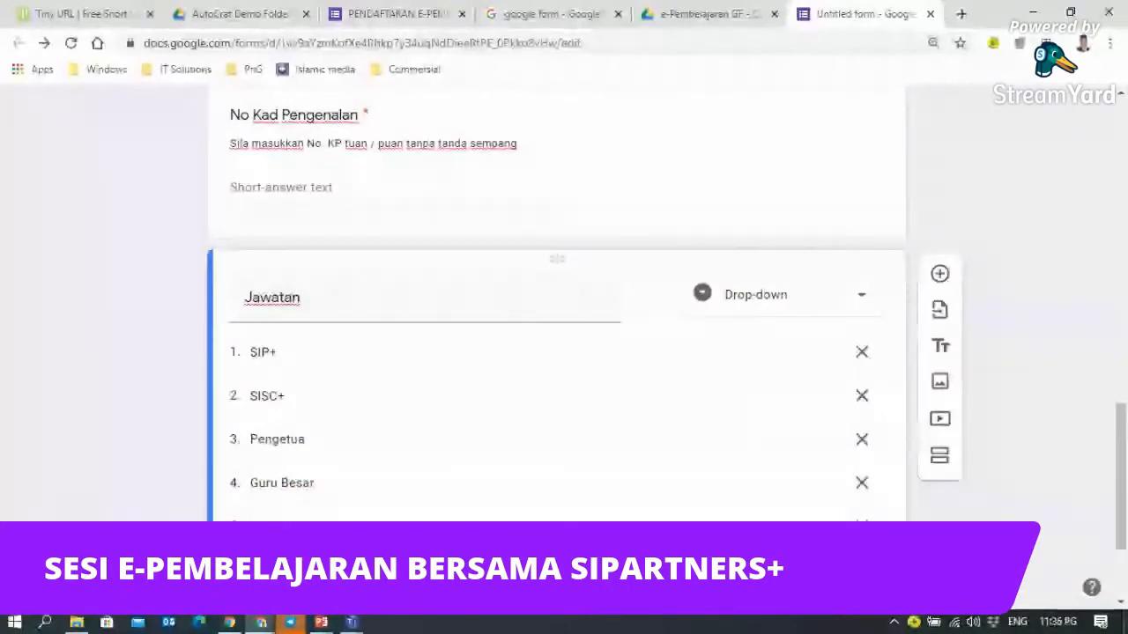
scroll(294, 408, down, 2)
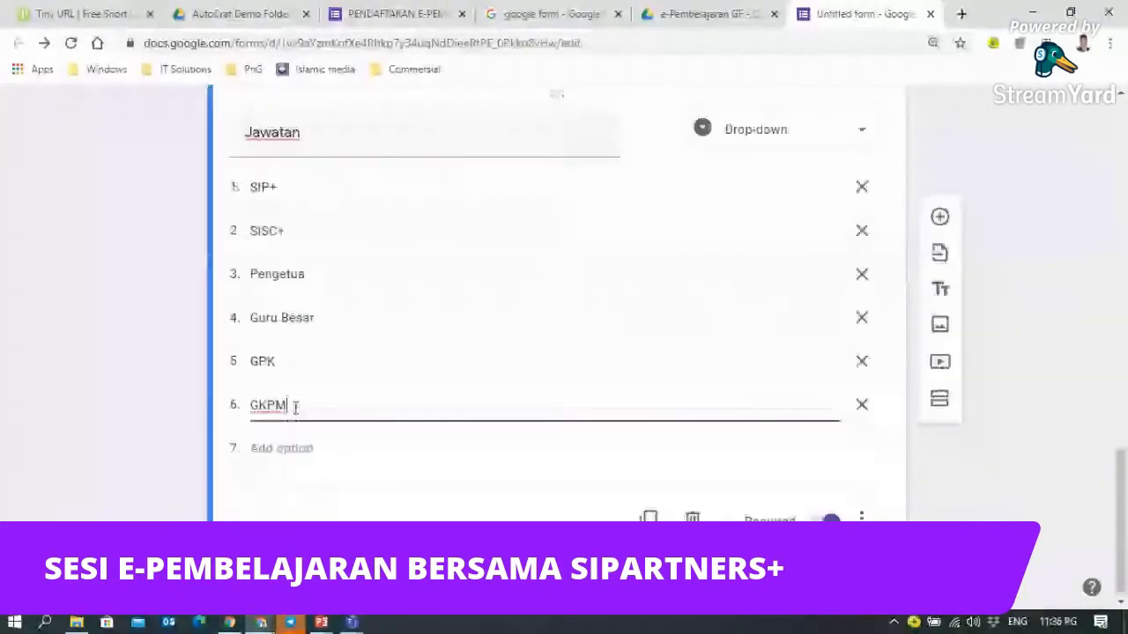
click(280, 447)
text(Pen)
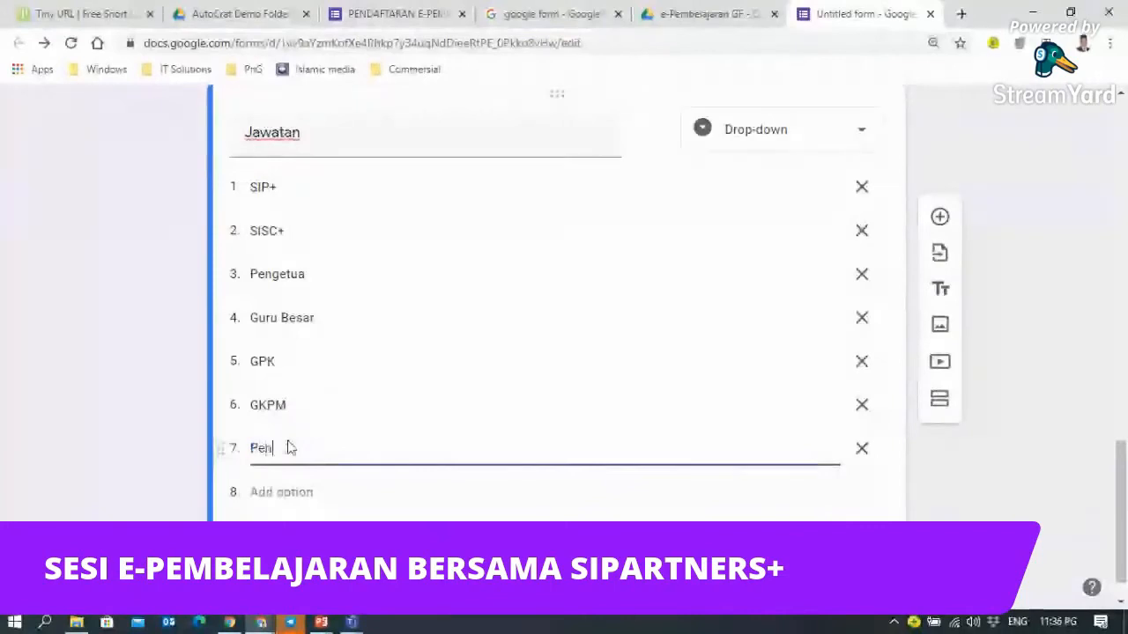
text(yelaras)
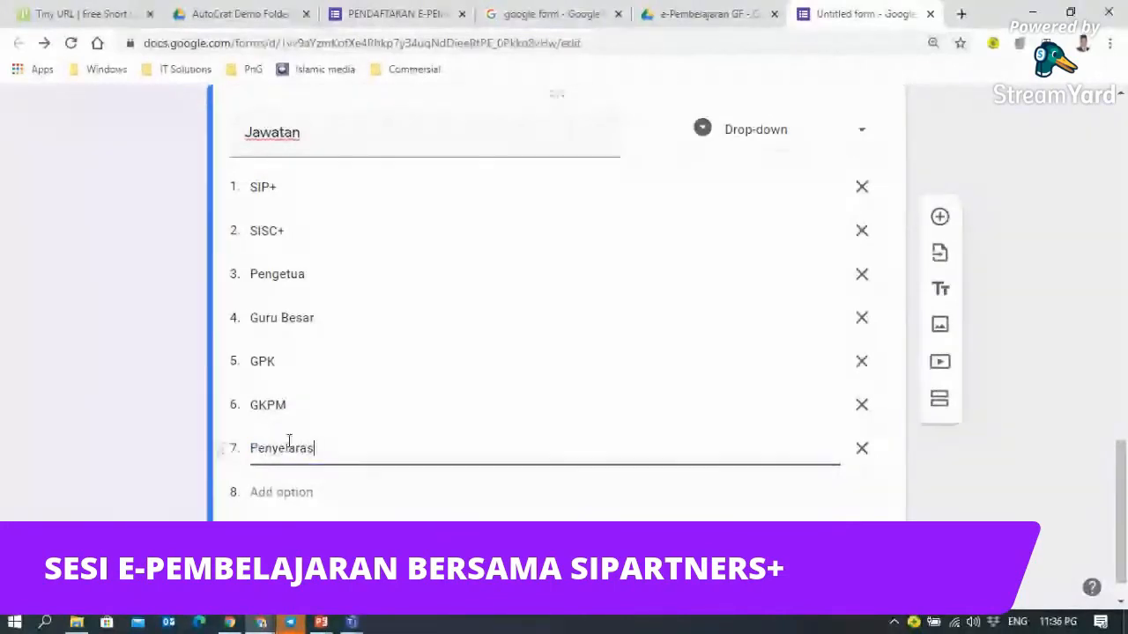
click(281, 491)
text(Guru)
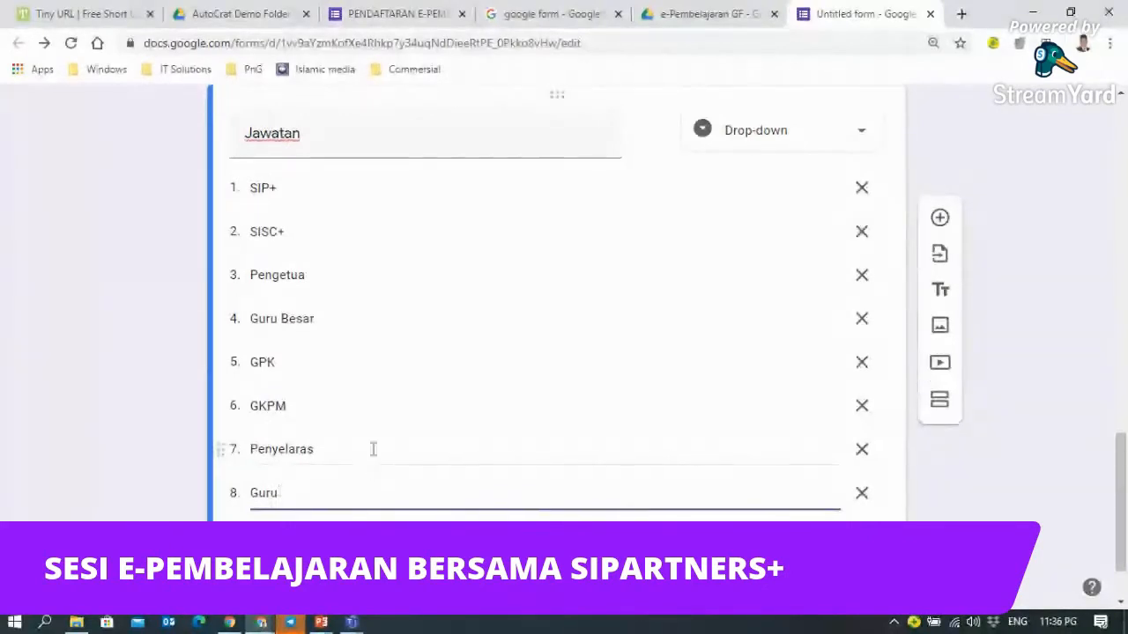
scroll(373, 448, up, 10)
- Preview the form and fill the email field with a saved address
scroll(941, 159, up, 5)
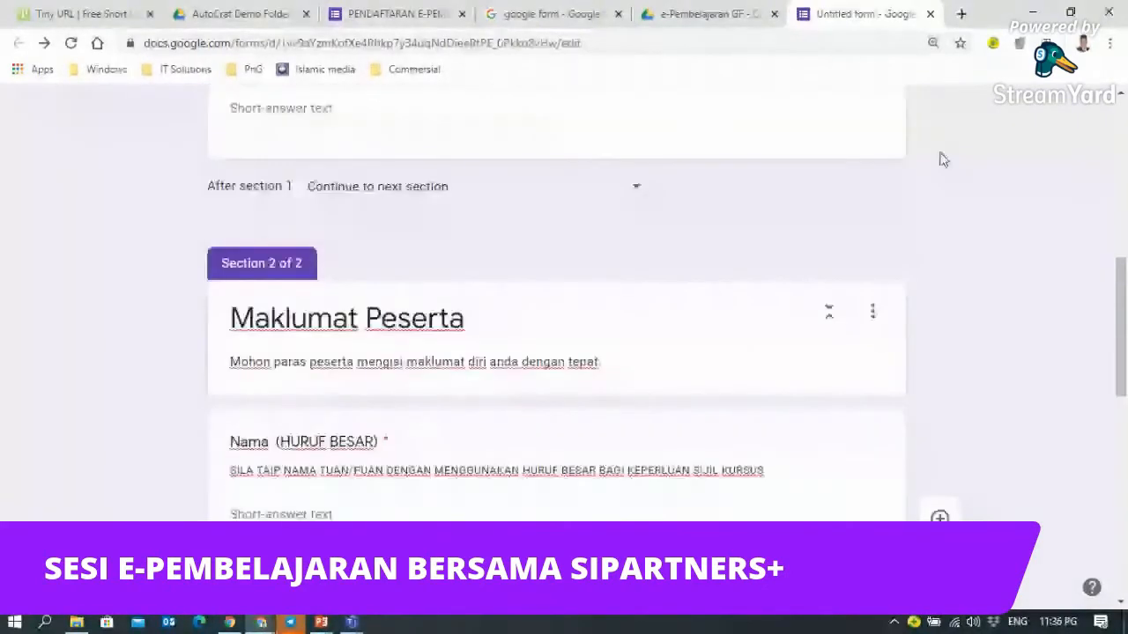
scroll(976, 157, up, 3)
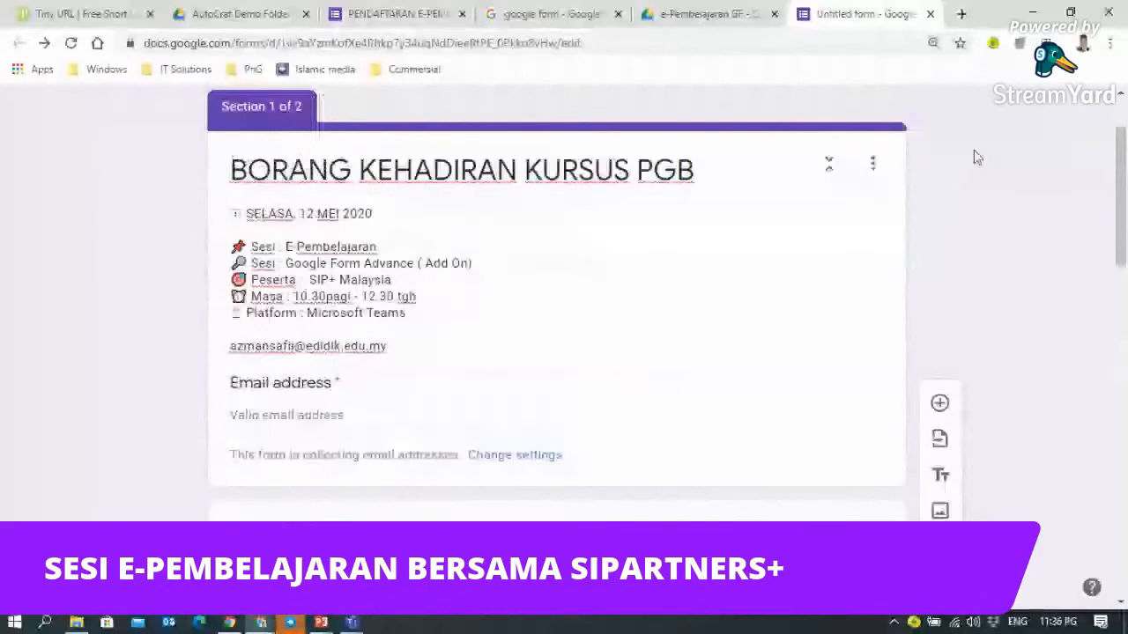
scroll(976, 157, up, 2)
click(855, 116)
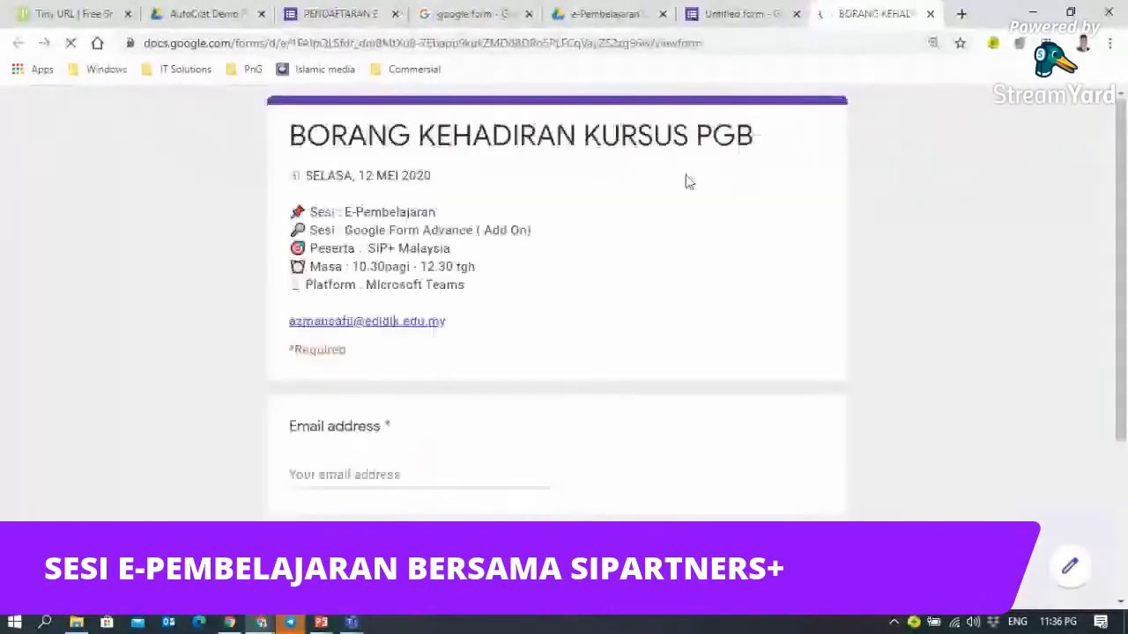
scroll(343, 203, down, 1)
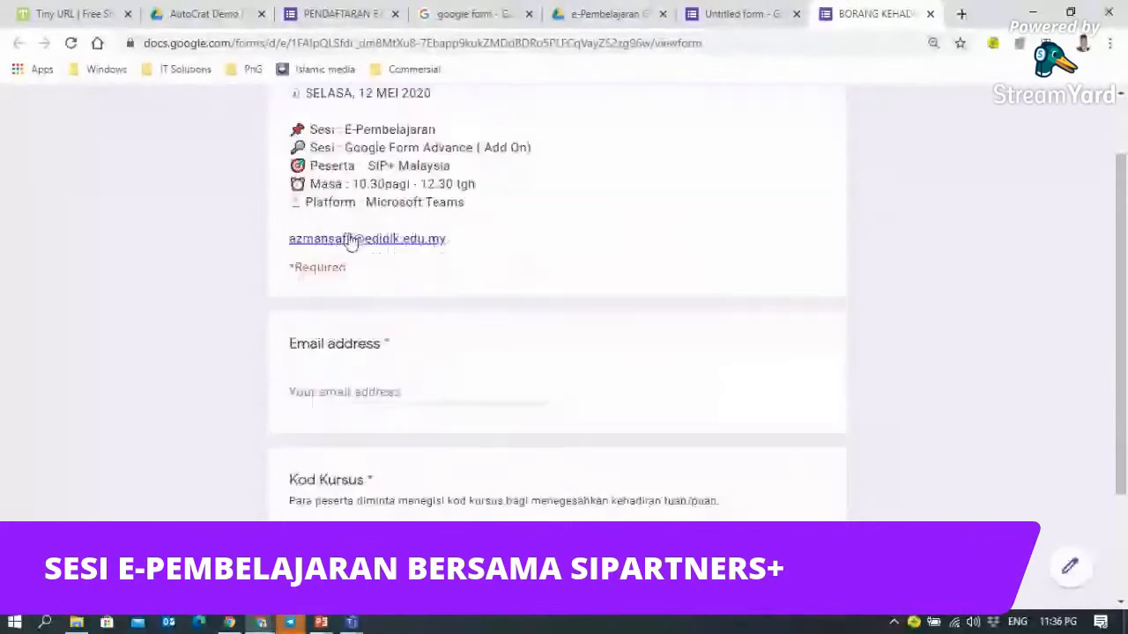
scroll(323, 349, down, 2)
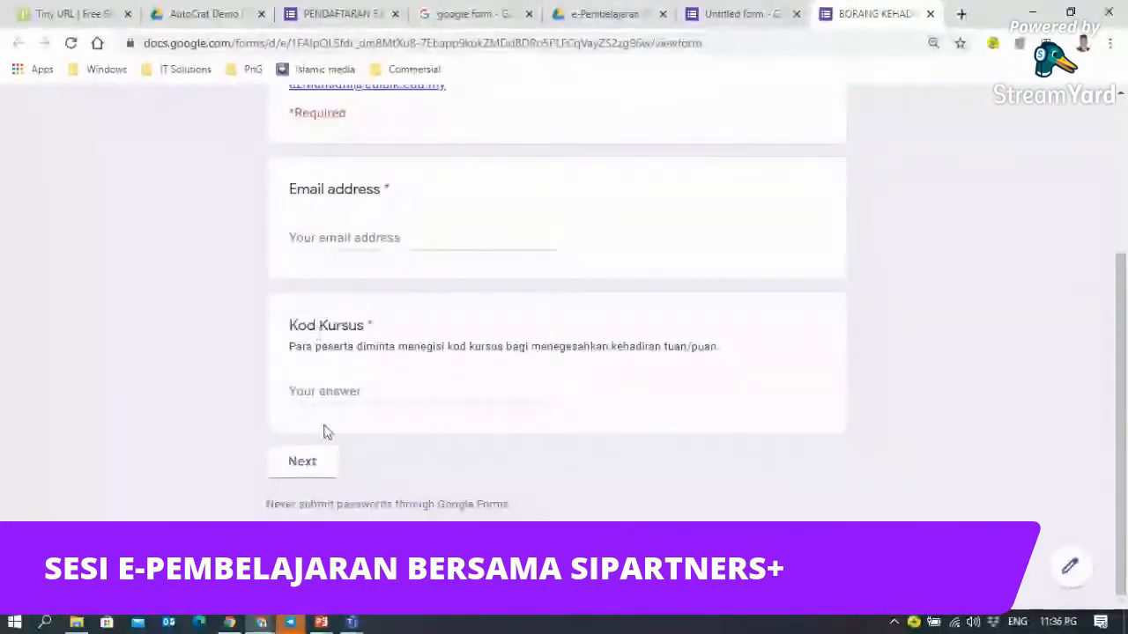
click(417, 231)
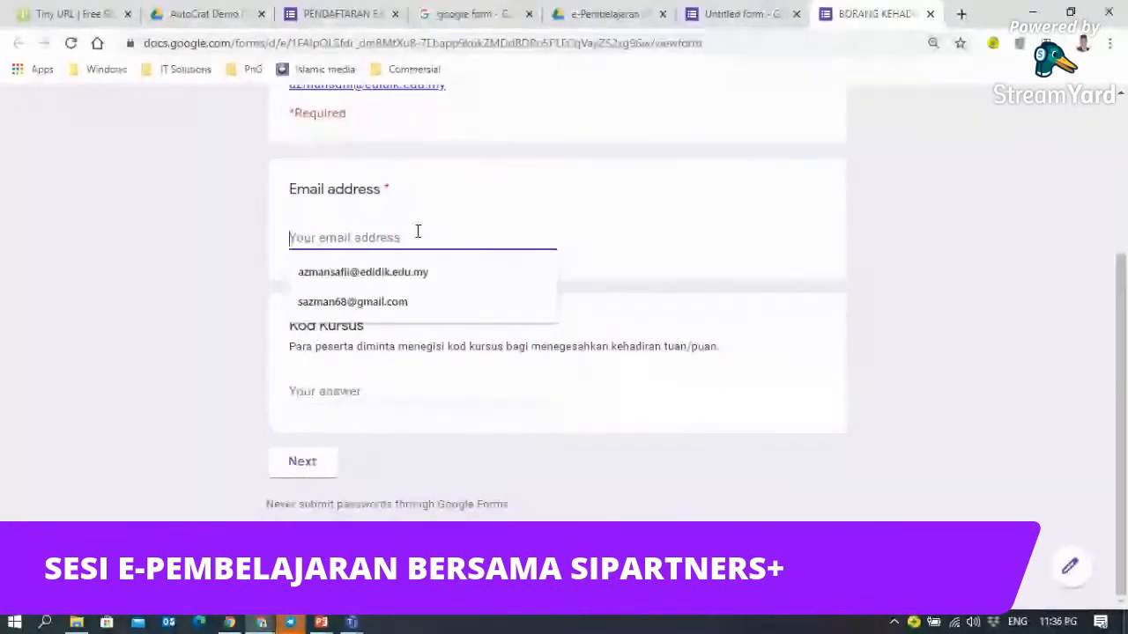
click(395, 303)
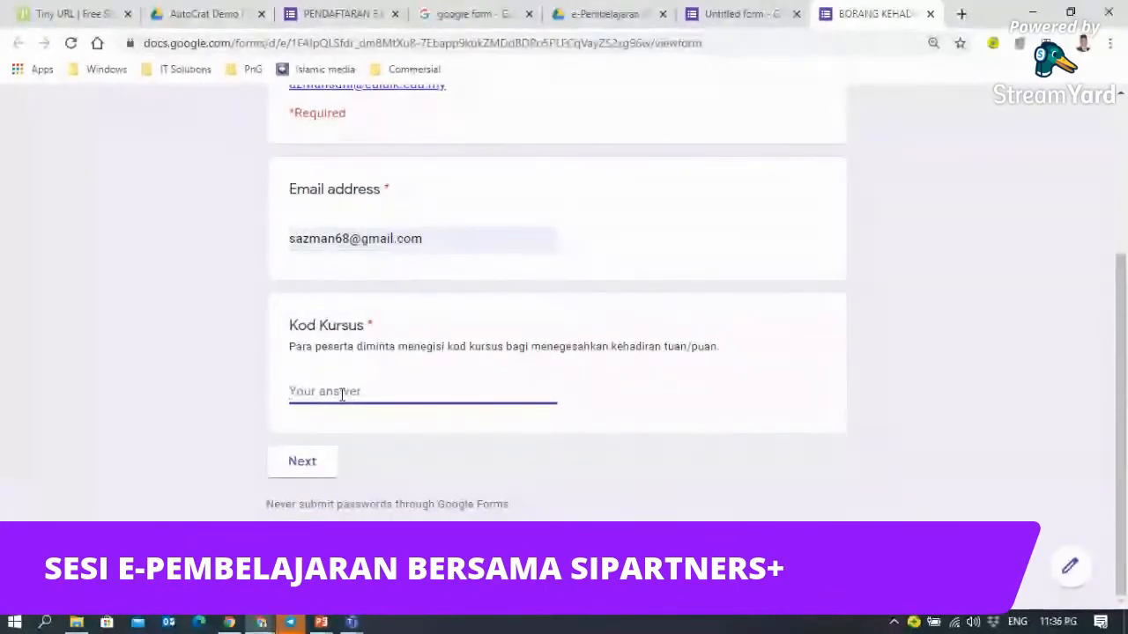
- Enter course code 'test25' in the Kod Kursus answer
scroll(342, 395, up, 3)
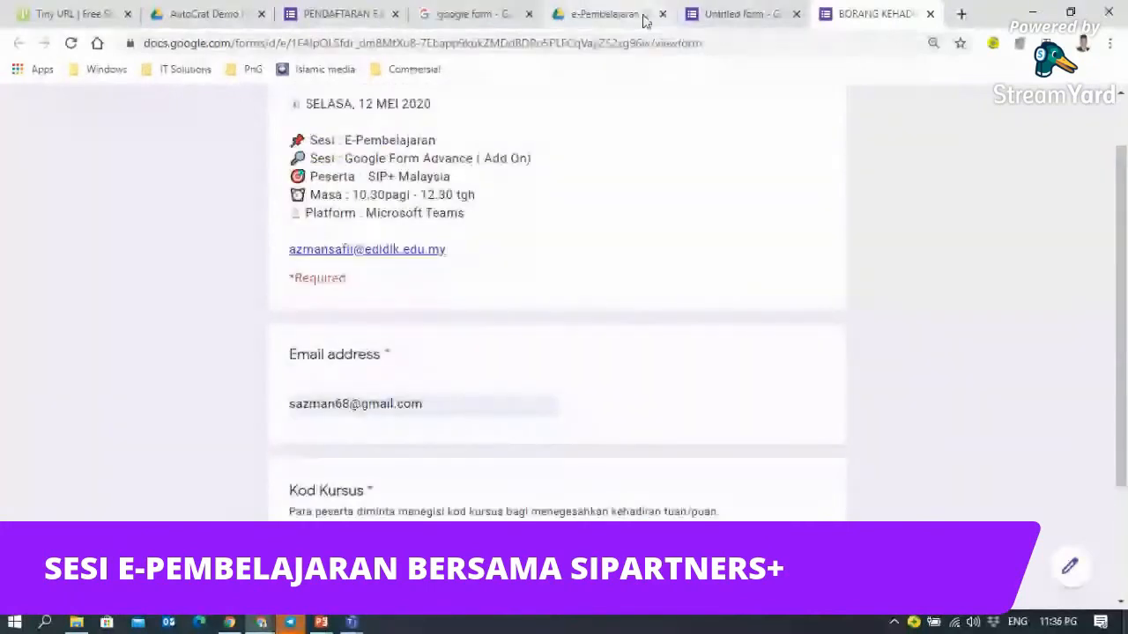
click(696, 16)
scroll(558, 398, down, 4)
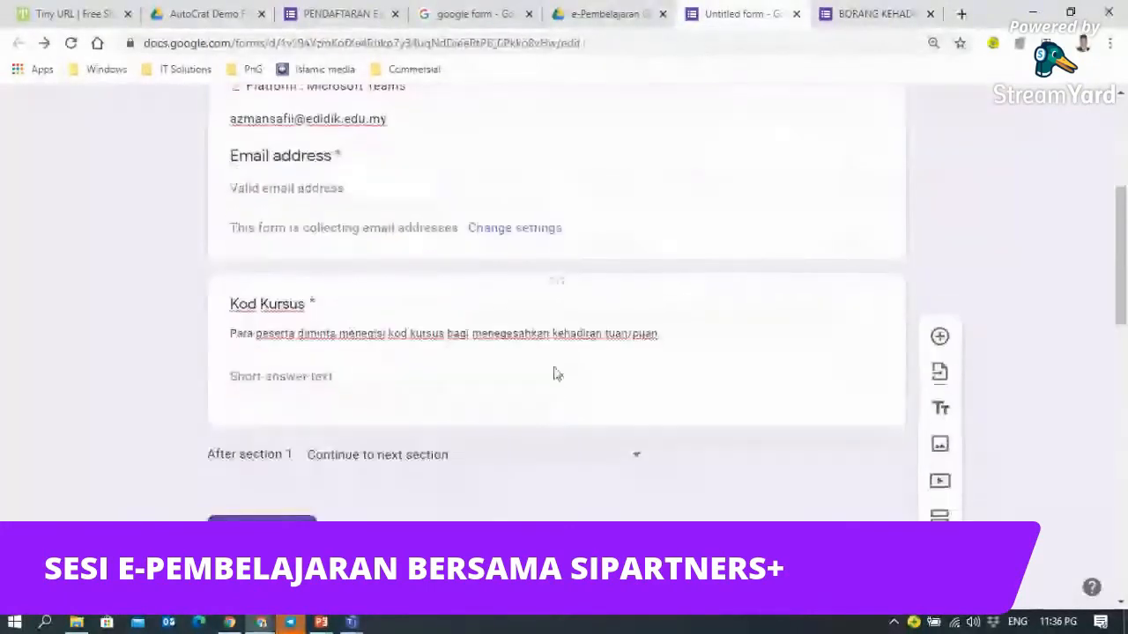
click(859, 14)
scroll(450, 360, down, 3)
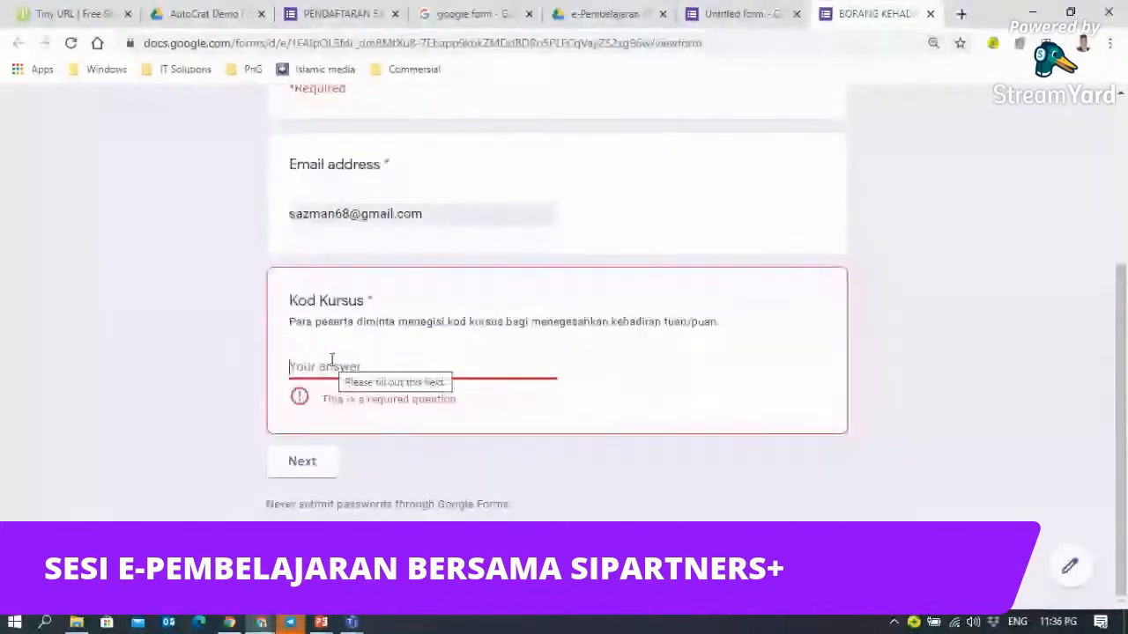
click(332, 363)
text(test)
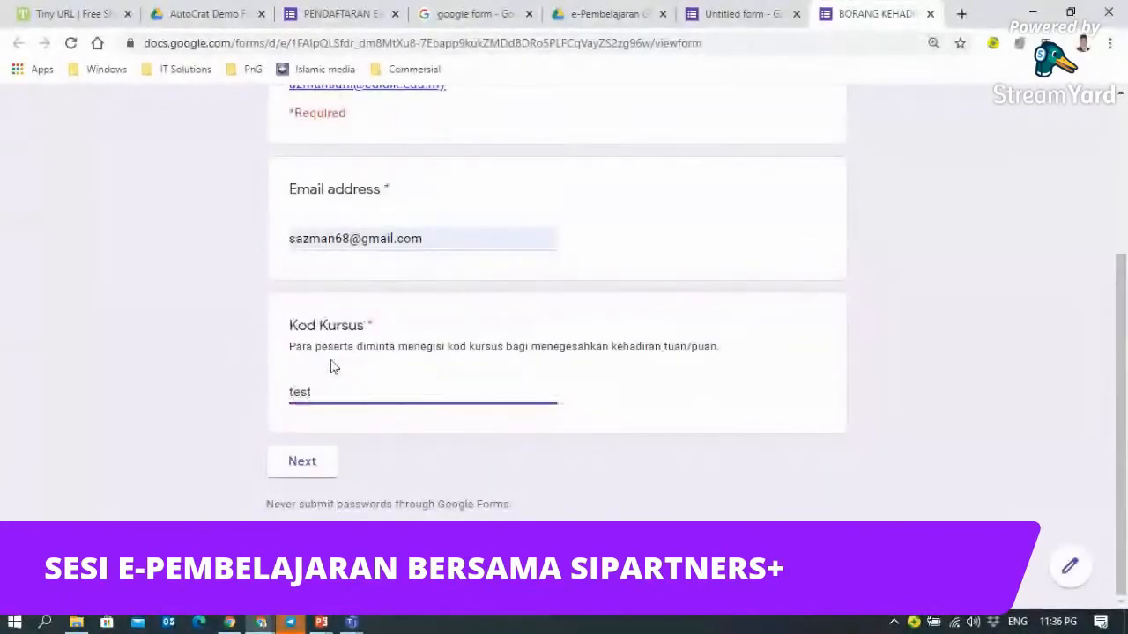
text(25)
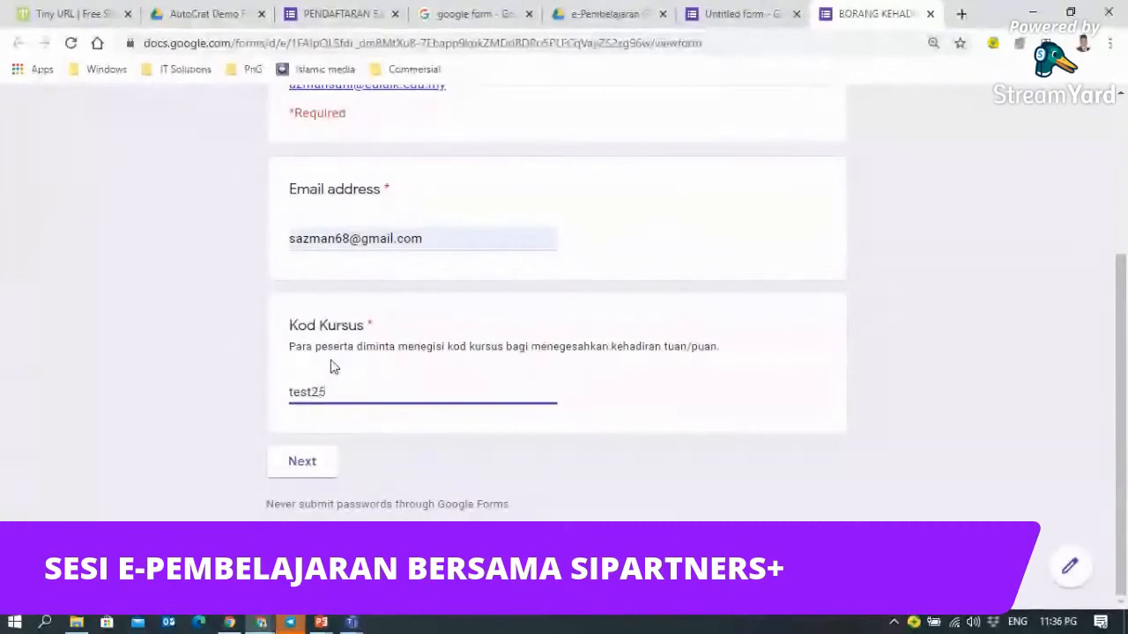
- Continue to Maklumat Peserta, check the Jawatan choices, and return to the editor
scroll(514, 436, up, 1)
scroll(514, 436, up, 3)
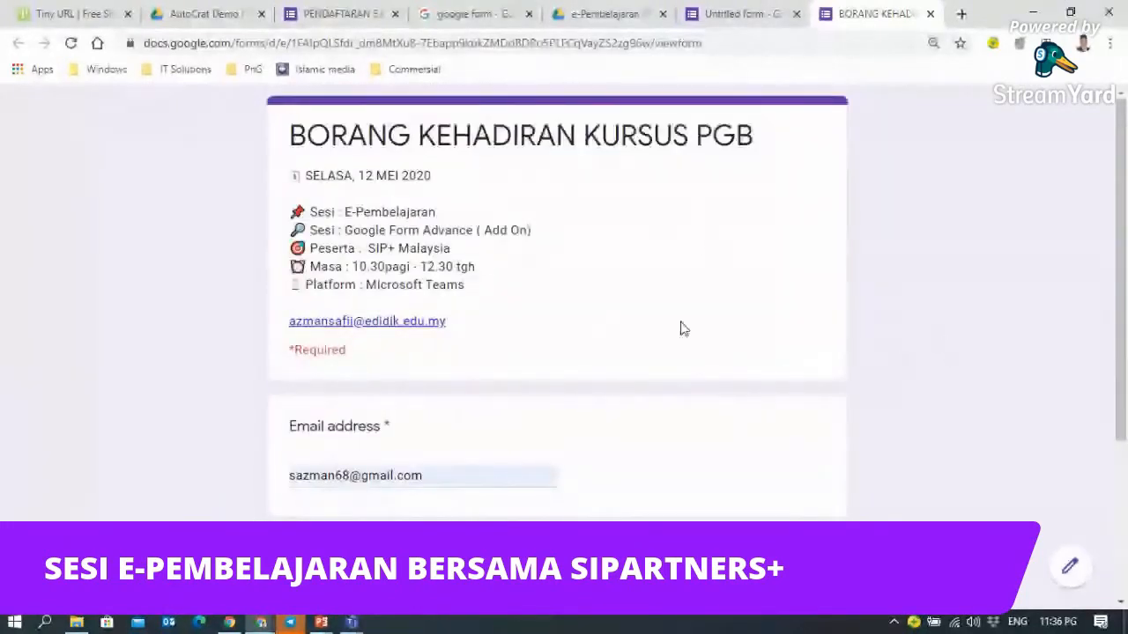
scroll(683, 329, down, 3)
click(304, 534)
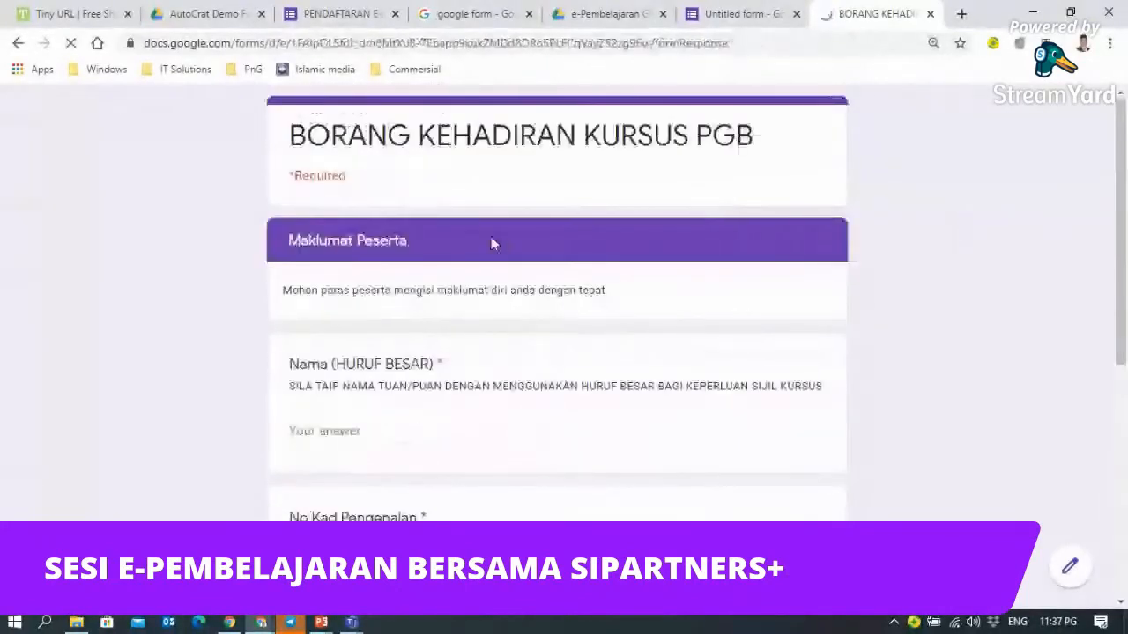
scroll(415, 256, down, 3)
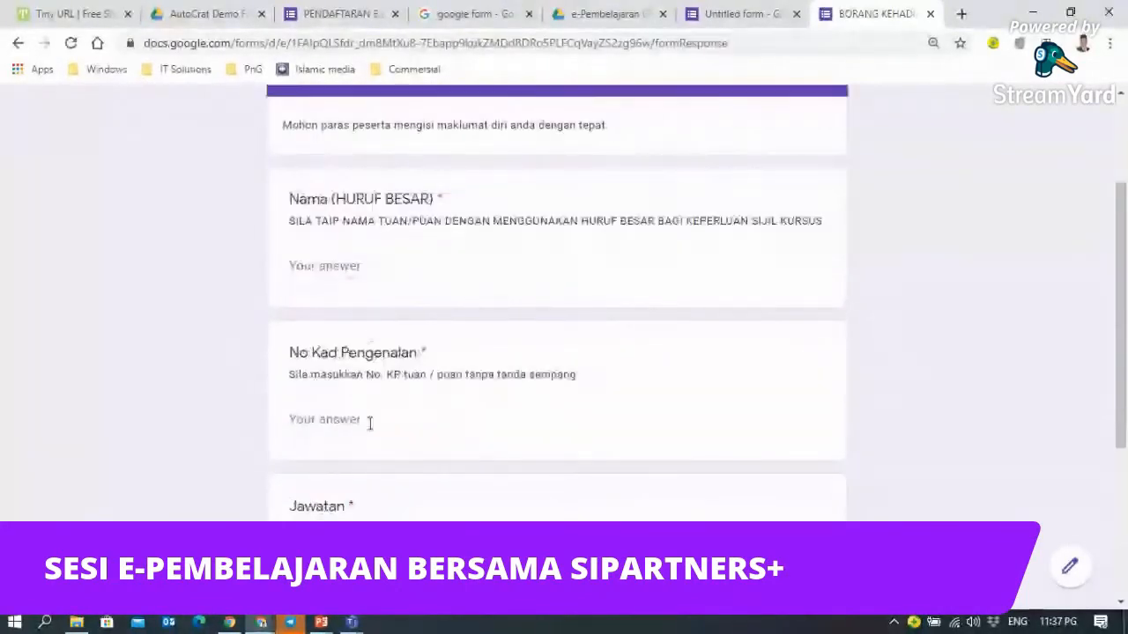
scroll(368, 396, down, 3)
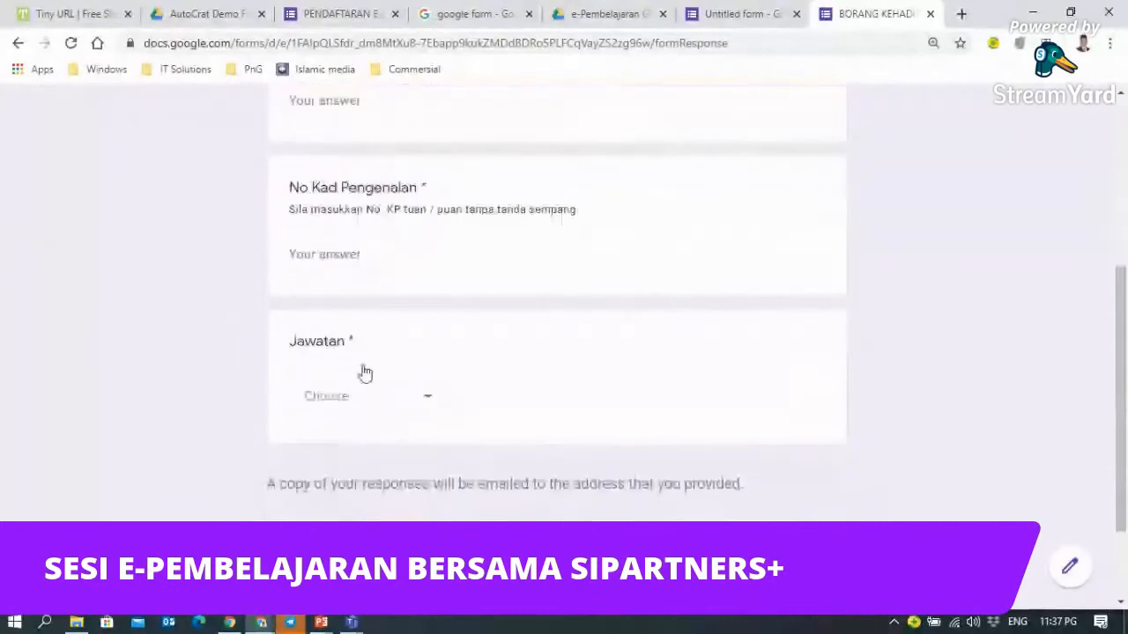
click(427, 407)
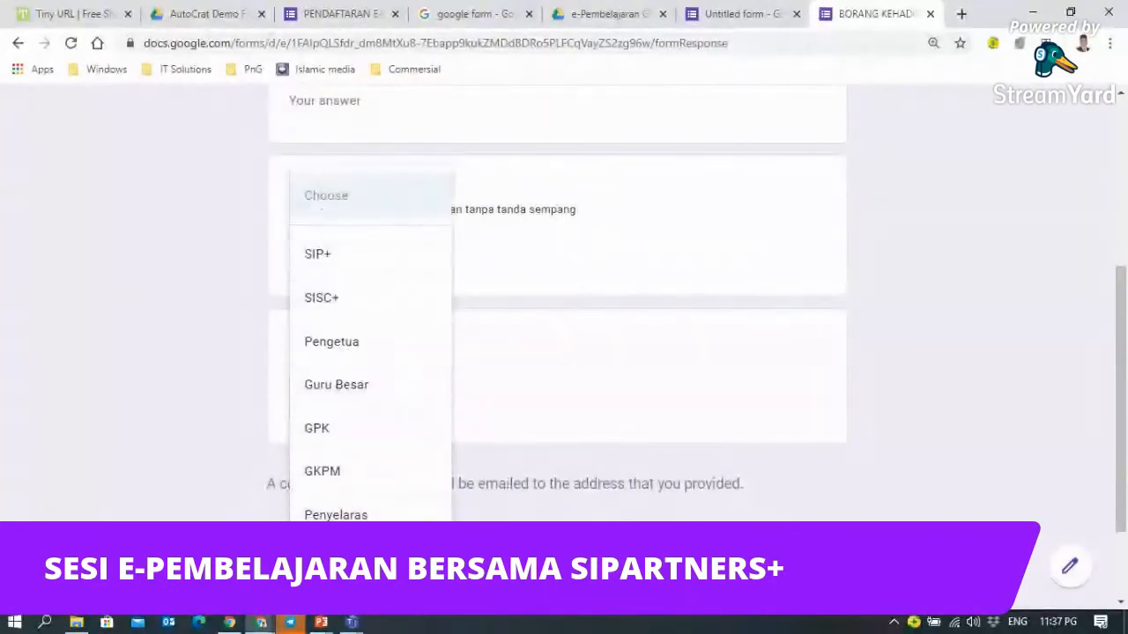
click(674, 146)
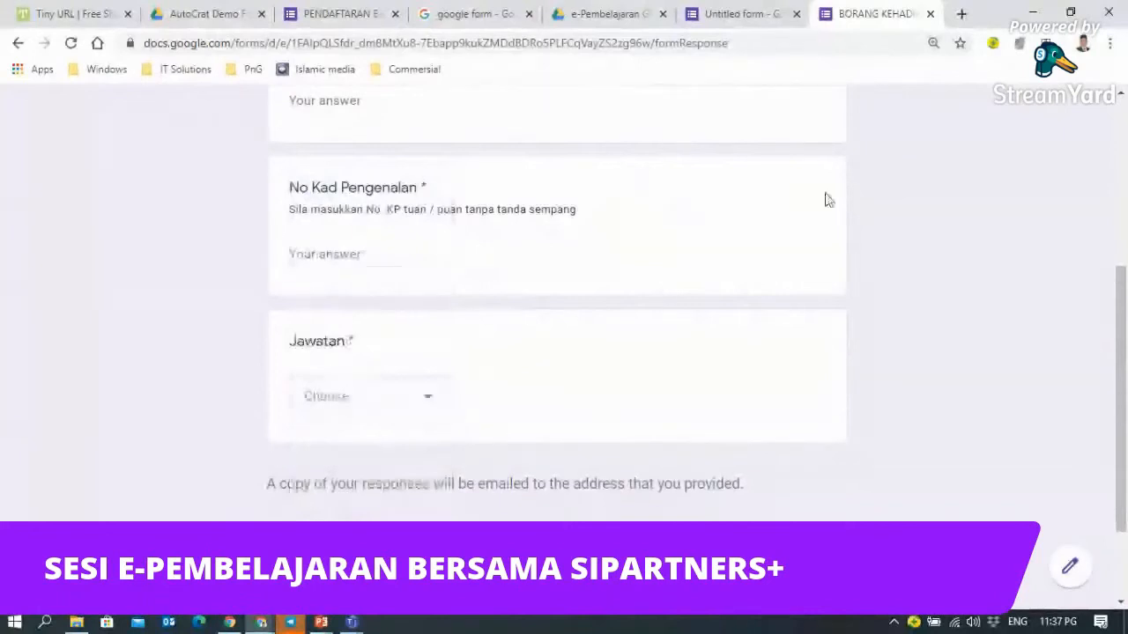
click(718, 17)
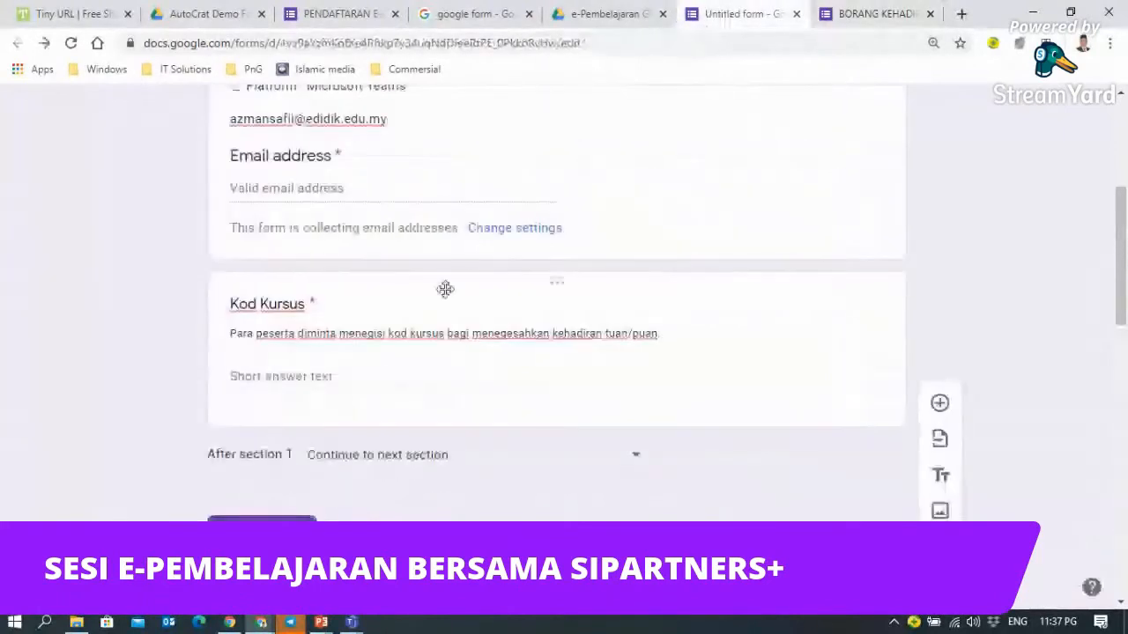
- Switch the Jawatan question type from Drop-down to Multiple choice
scroll(446, 289, down, 11)
scroll(309, 347, up, 2)
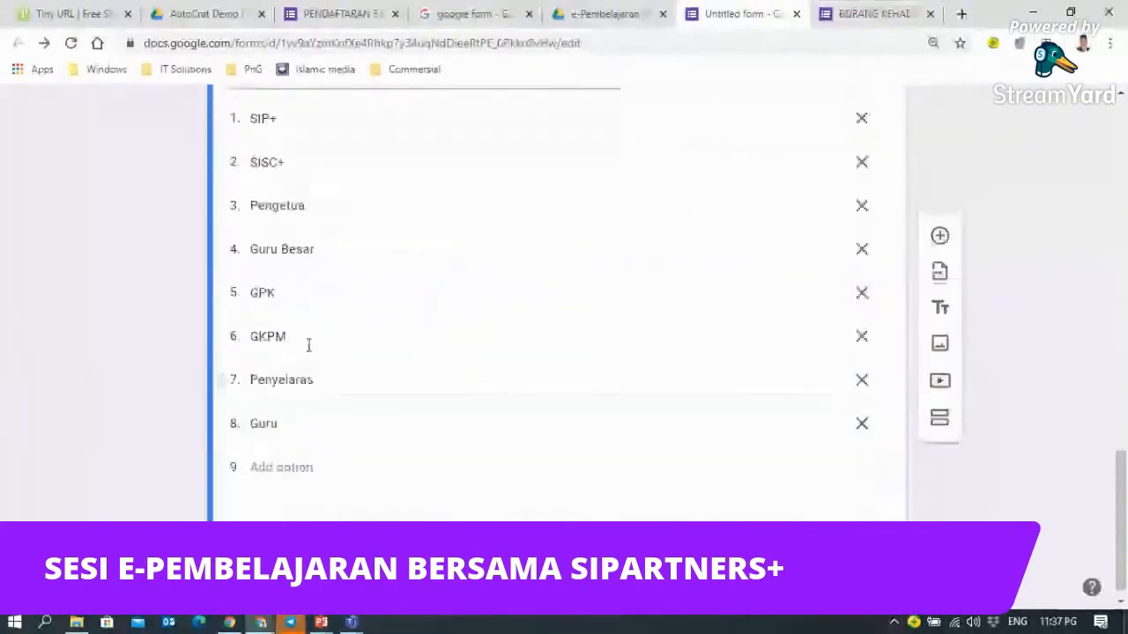
click(862, 211)
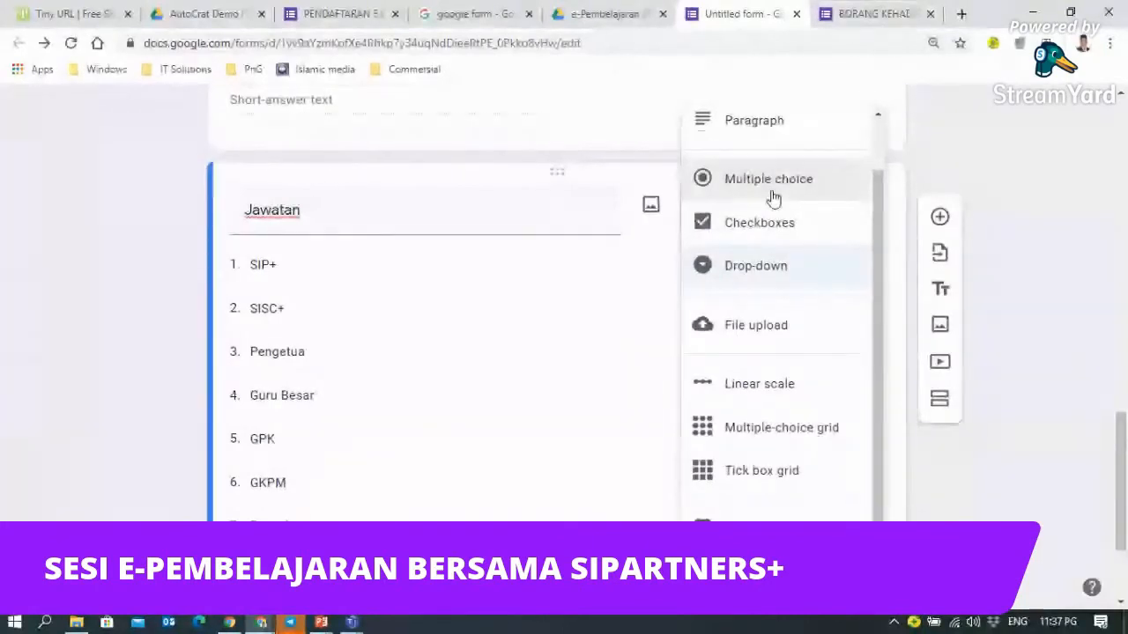
click(868, 15)
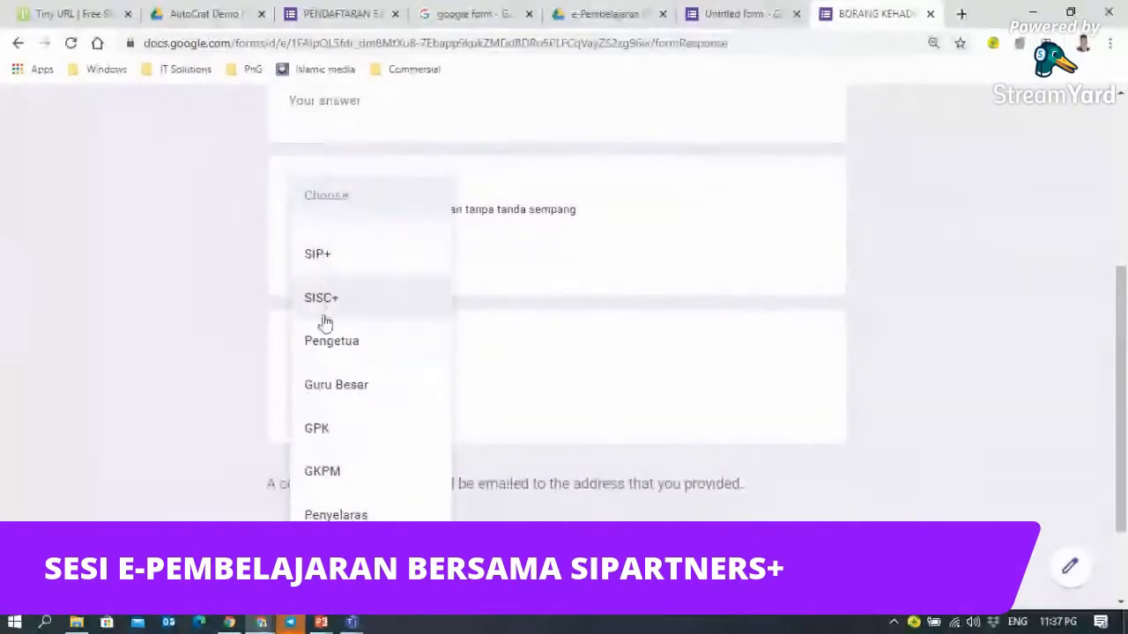
click(940, 193)
click(757, 26)
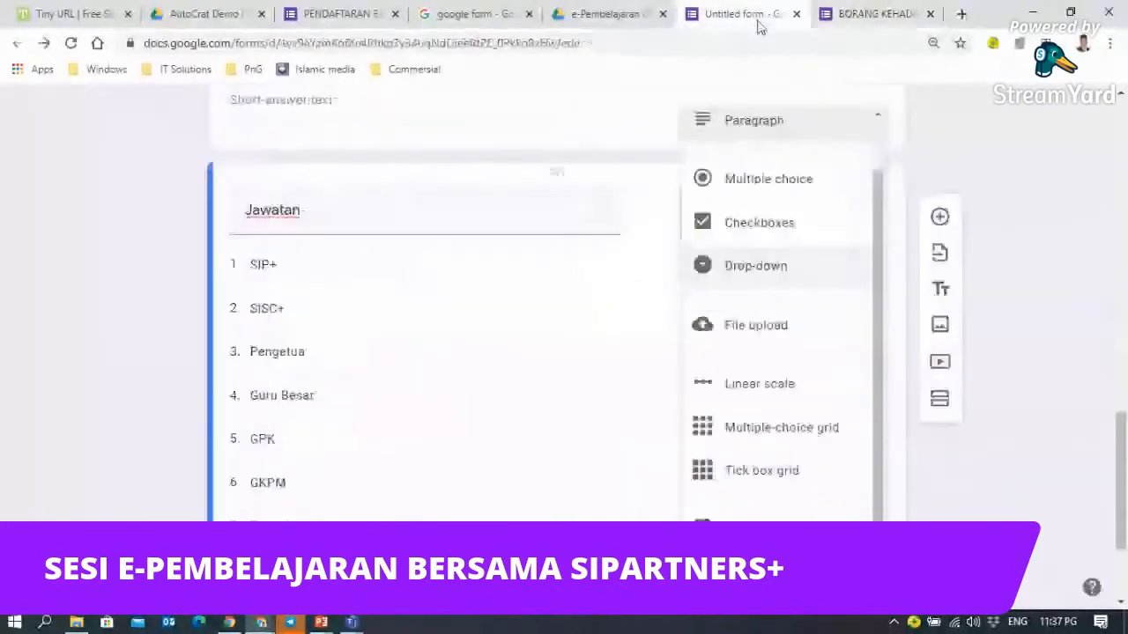
drag(877, 226, 877, 217)
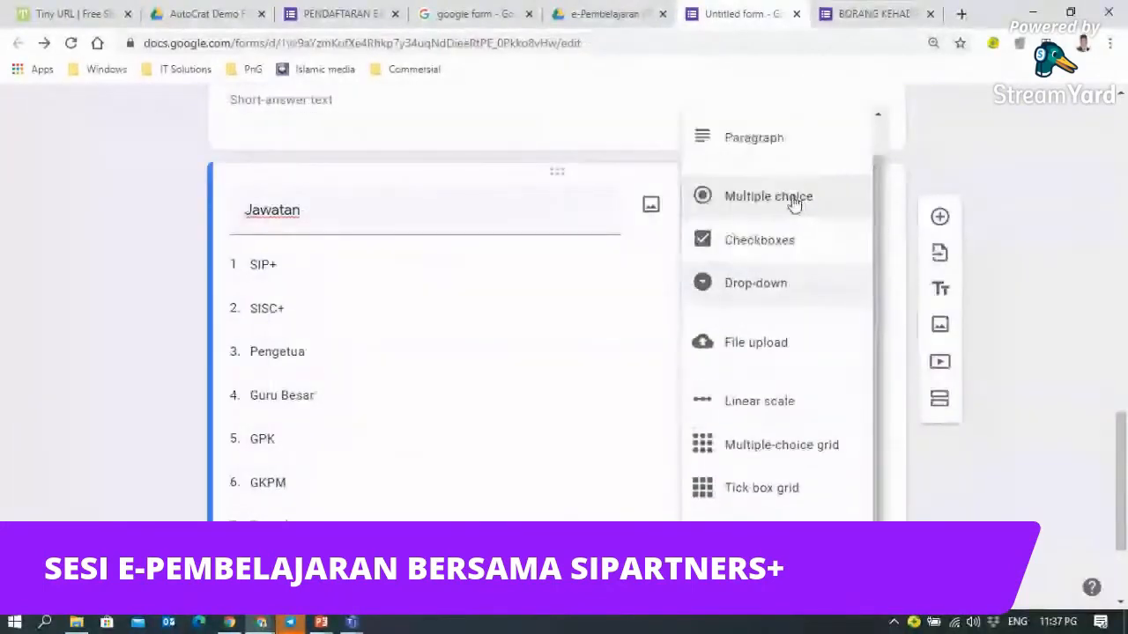
click(793, 200)
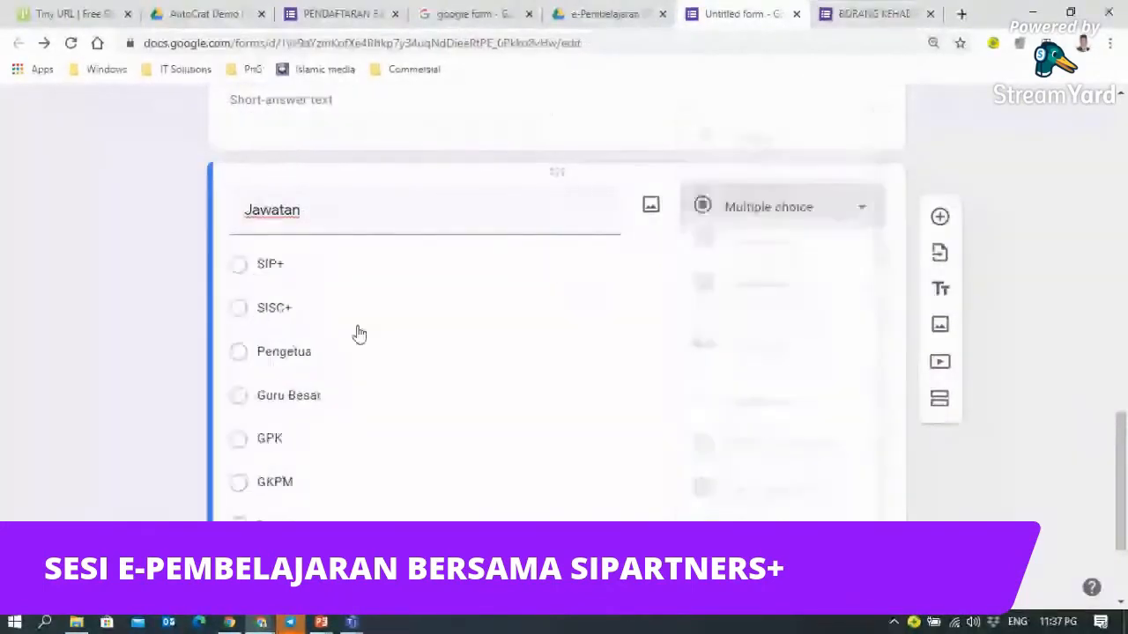
scroll(361, 335, down, 2)
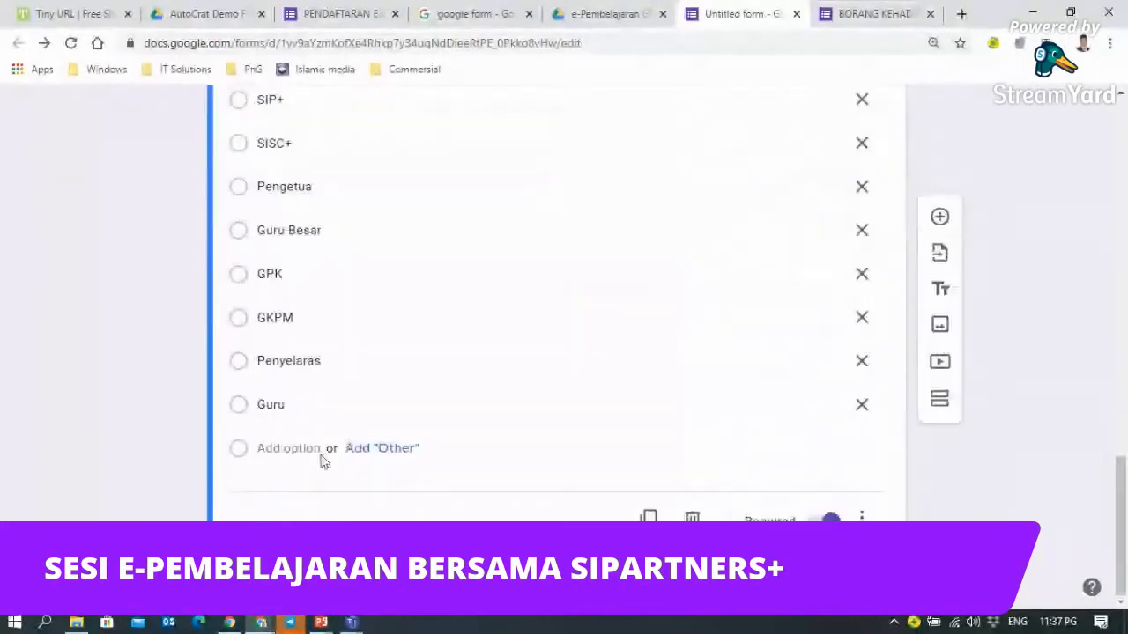
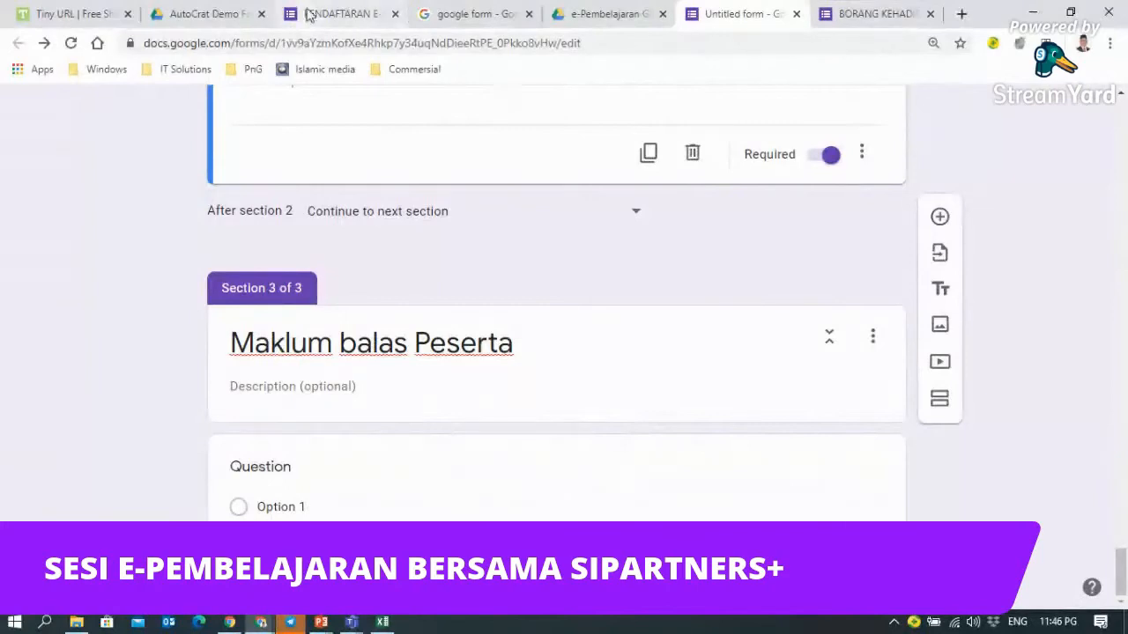
- Switch to the PENDAFTARAN e-PEMBELAJARAN SIP MALAYSIA form and scroll through its sections
click(310, 21)
scroll(341, 411, down, 10)
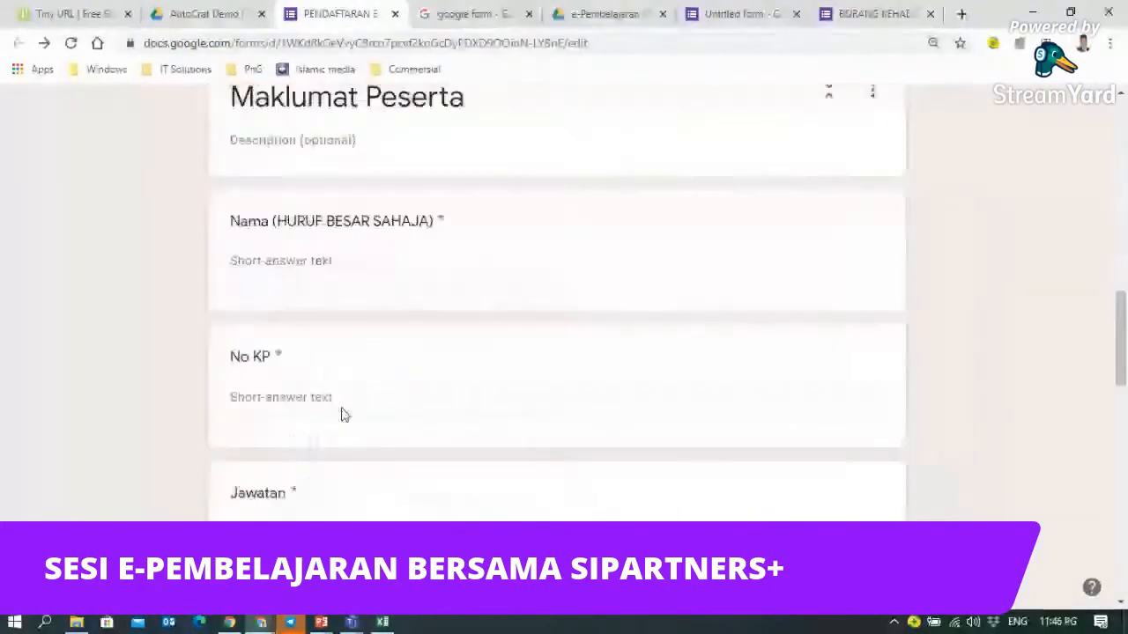
scroll(343, 415, down, 6)
scroll(343, 415, up, 5)
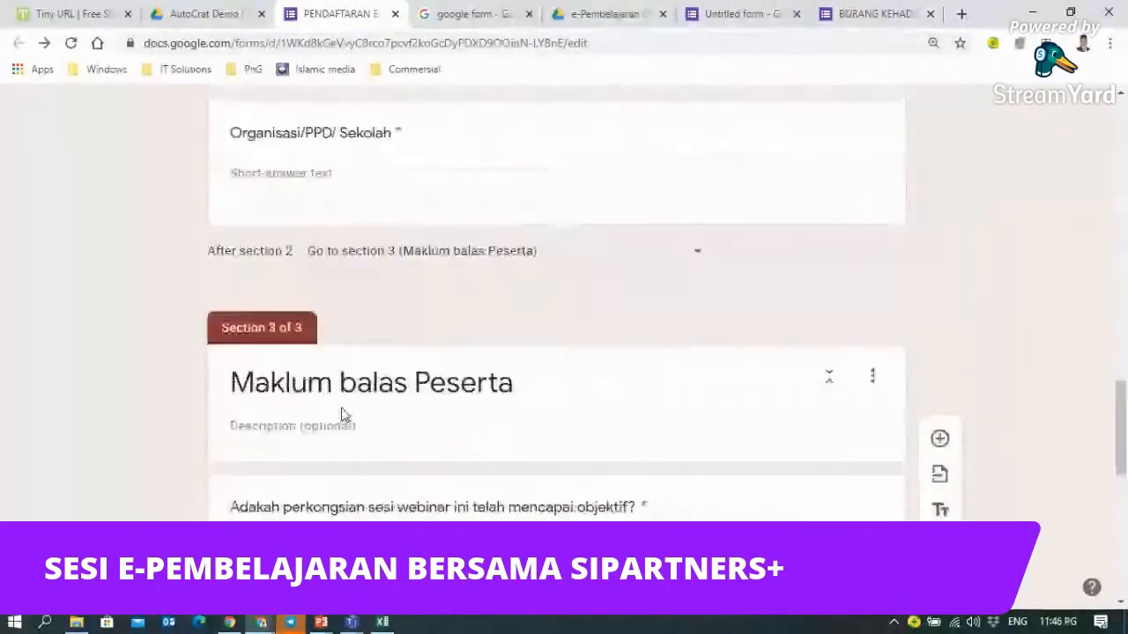
scroll(343, 415, down, 4)
scroll(344, 415, up, 15)
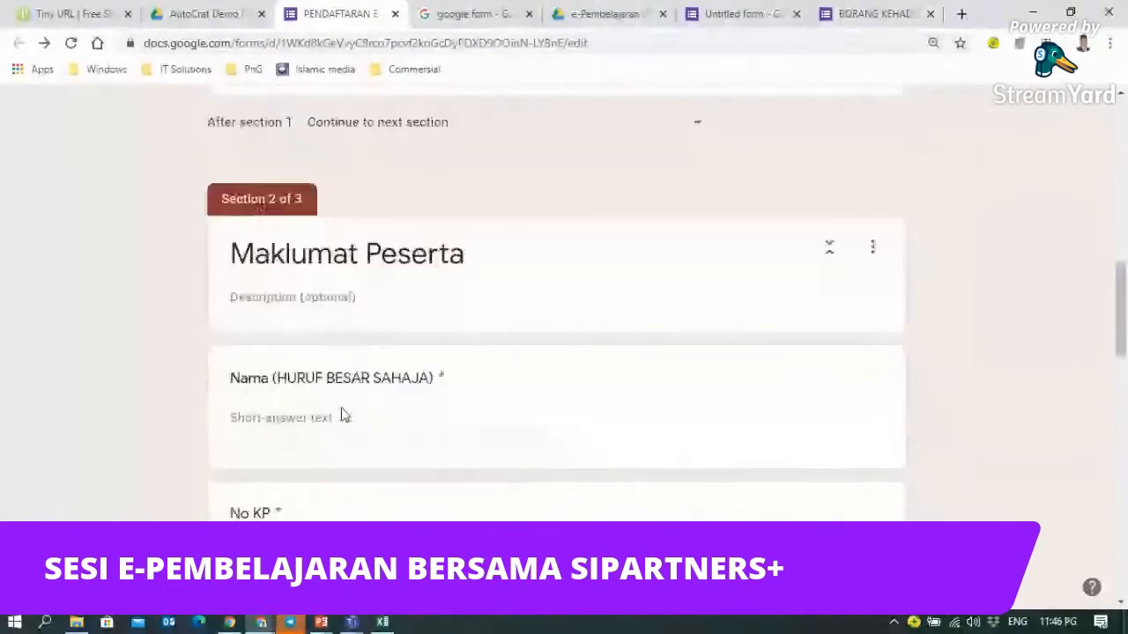
scroll(343, 415, up, 1)
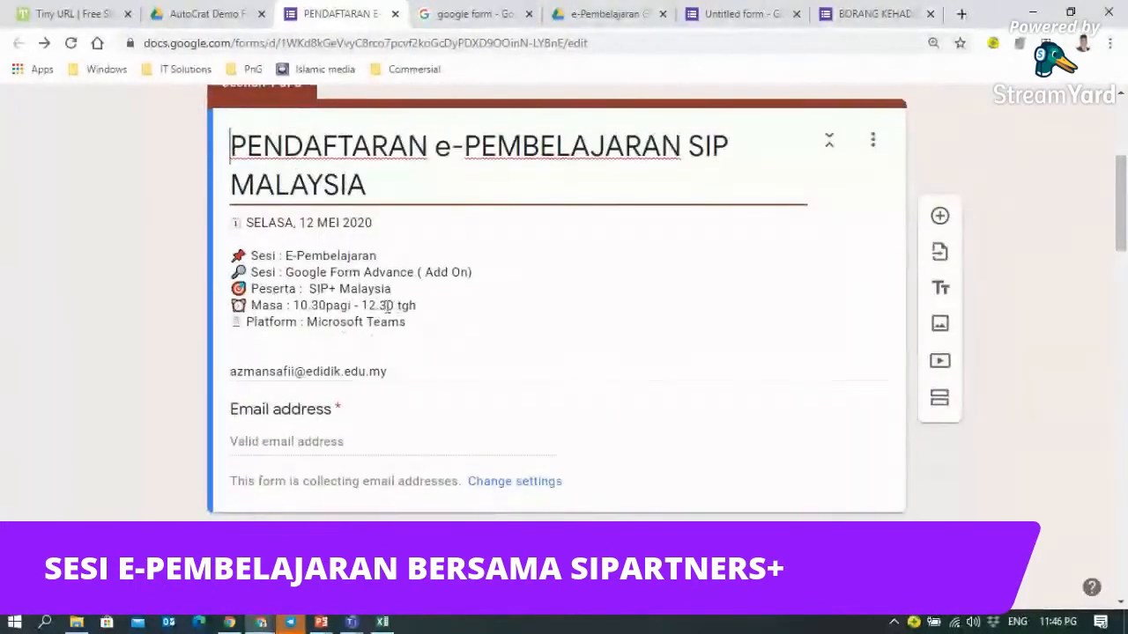
scroll(388, 312, down, 3)
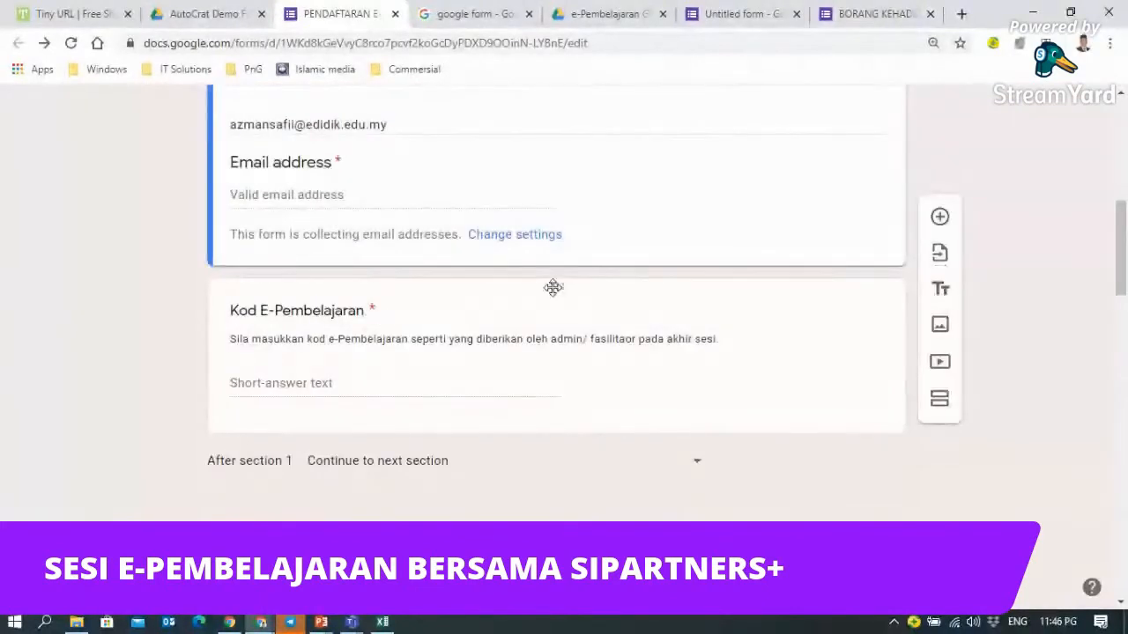
- Open the Kod E-Pembelajaran question and inspect its regex answer validation
click(553, 287)
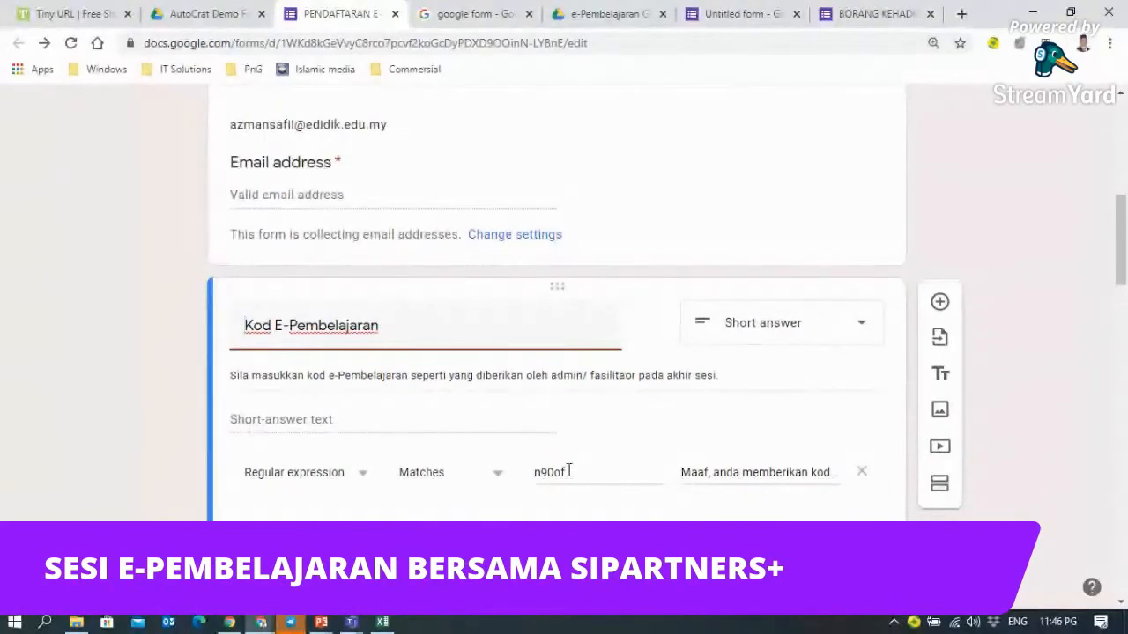
click(568, 472)
scroll(584, 463, down, 6)
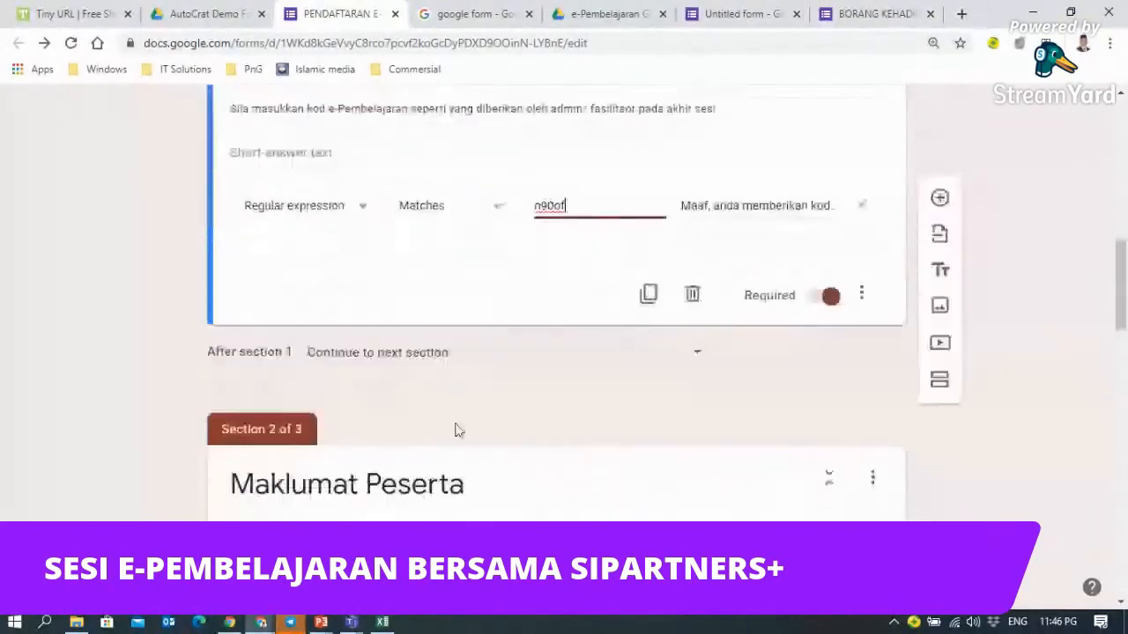
scroll(380, 327, down, 15)
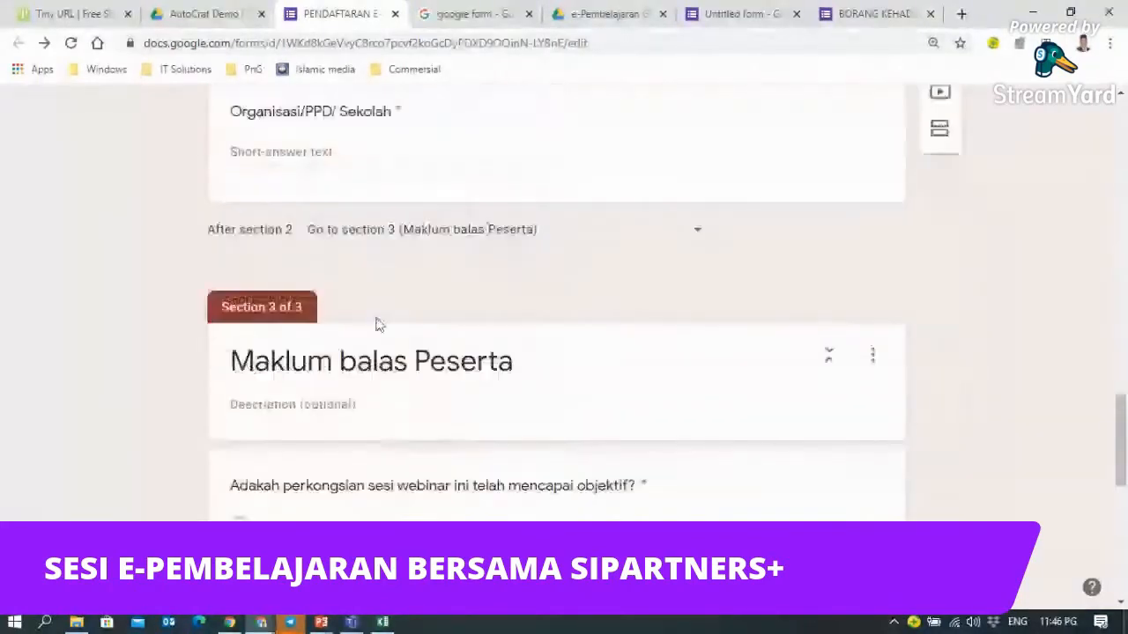
scroll(375, 335, up, 2)
scroll(366, 387, down, 5)
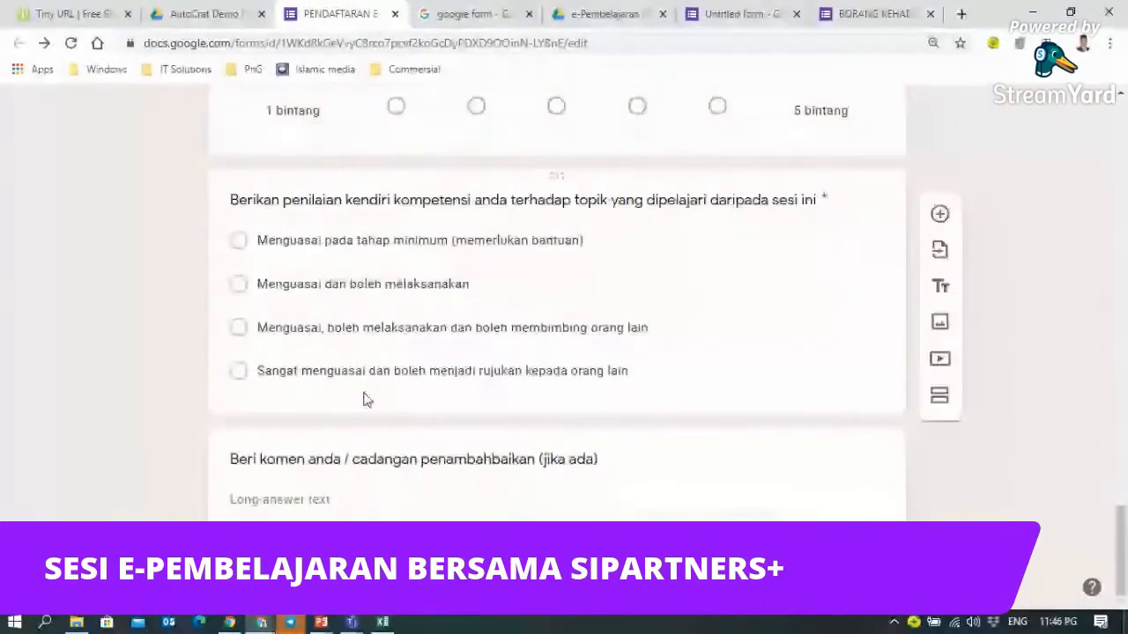
scroll(455, 347, up, 7)
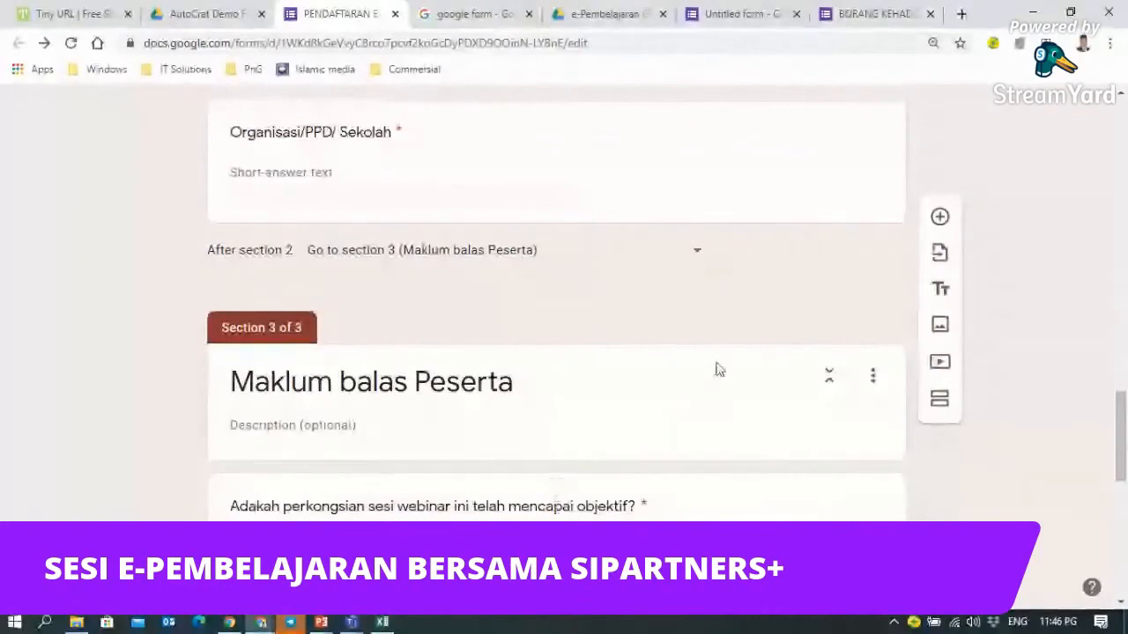
scroll(719, 368, up, 3)
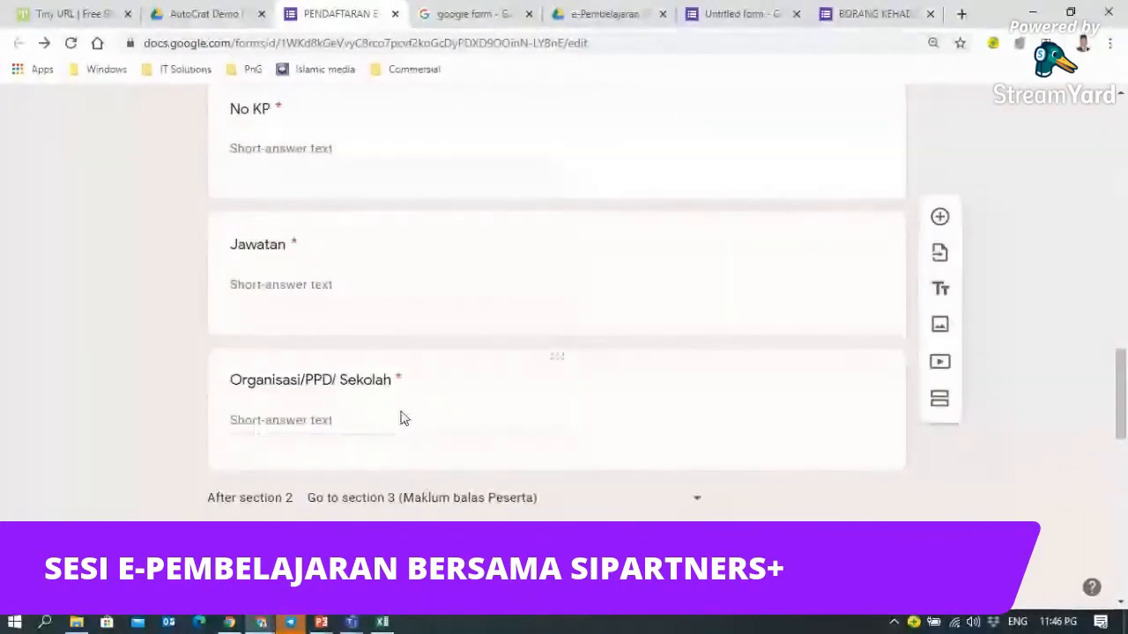
scroll(400, 418, down, 1)
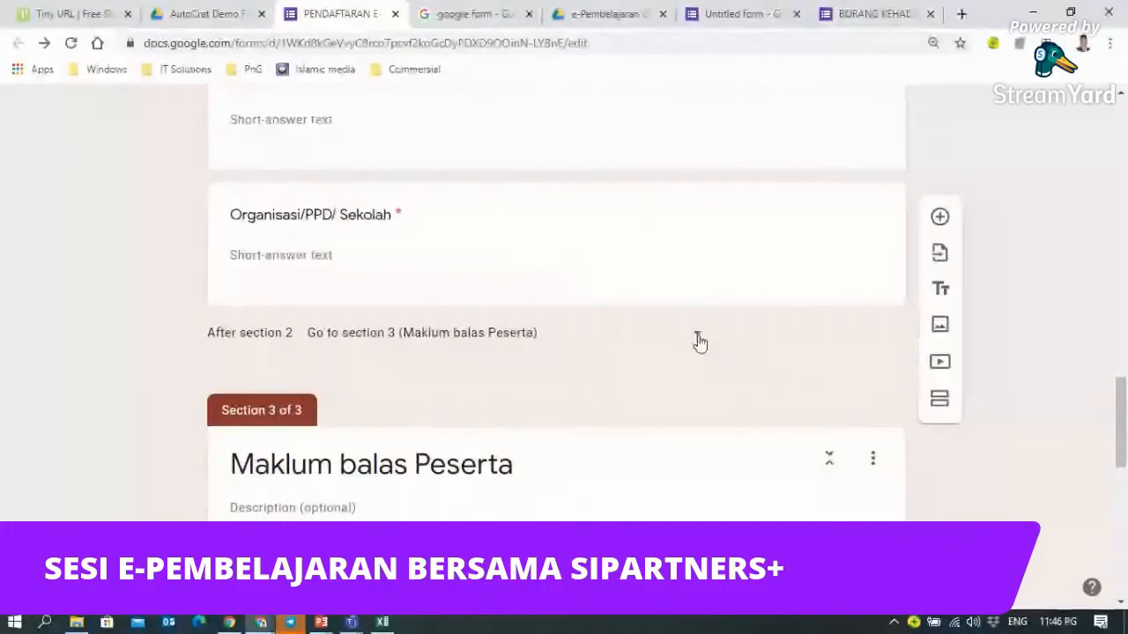
click(1000, 333)
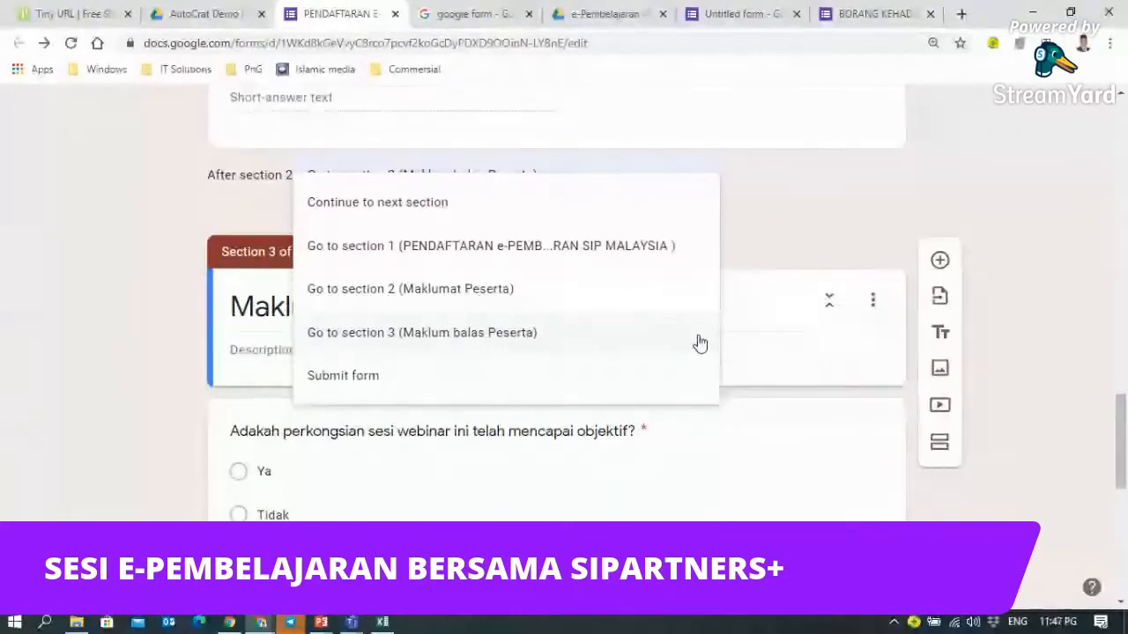
click(939, 166)
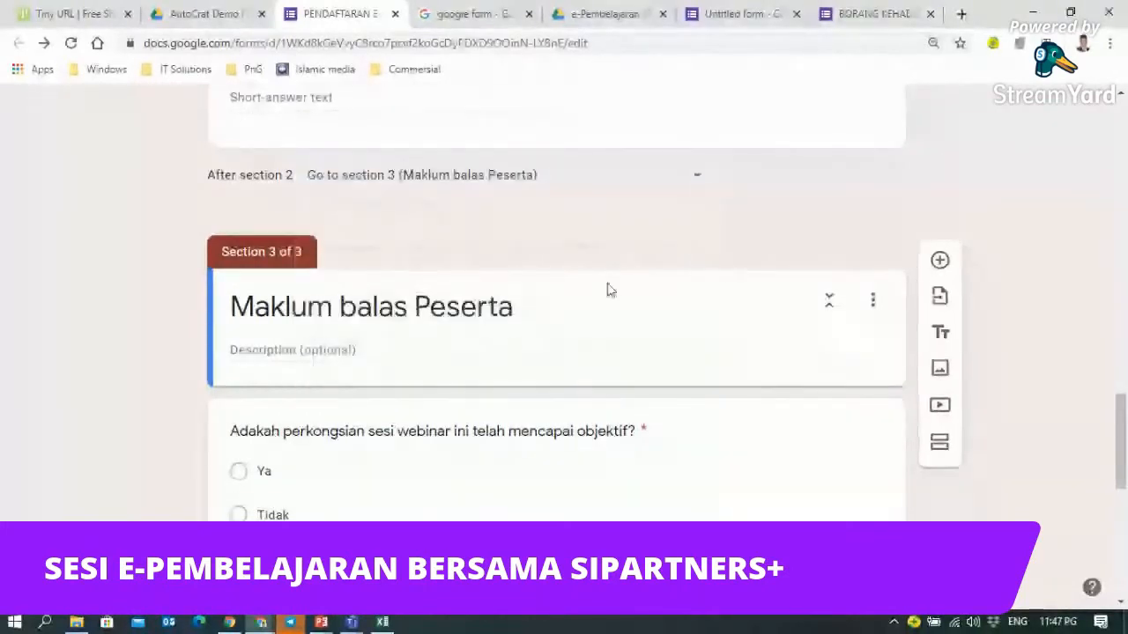
scroll(416, 241, up, 2)
scroll(416, 241, up, 2)
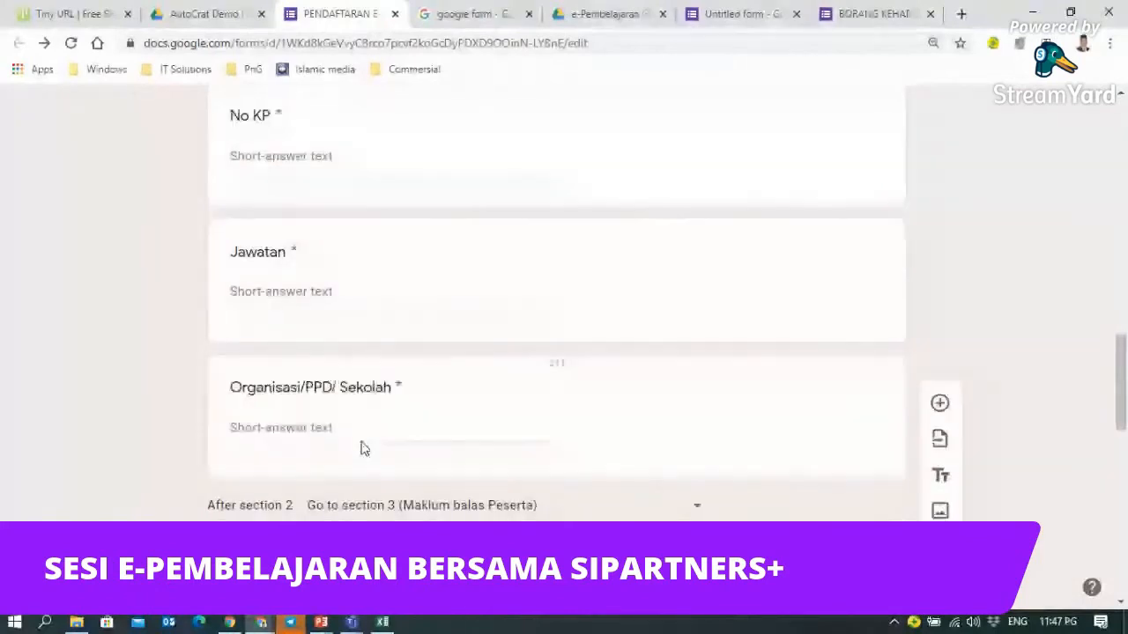
scroll(363, 448, down, 1)
scroll(362, 448, down, 1)
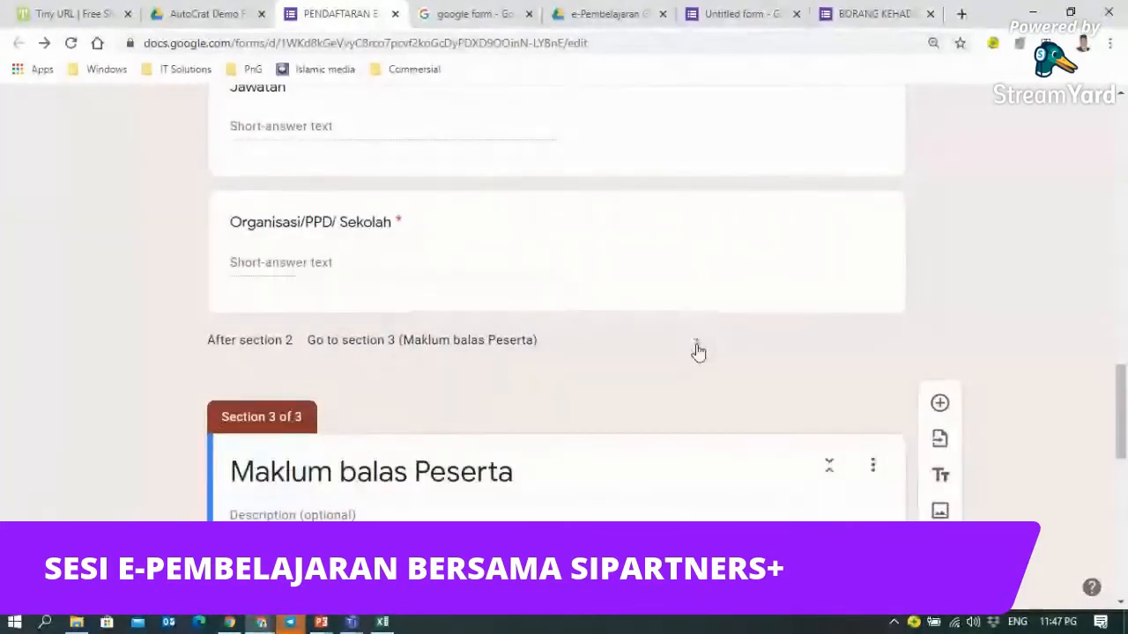
click(697, 350)
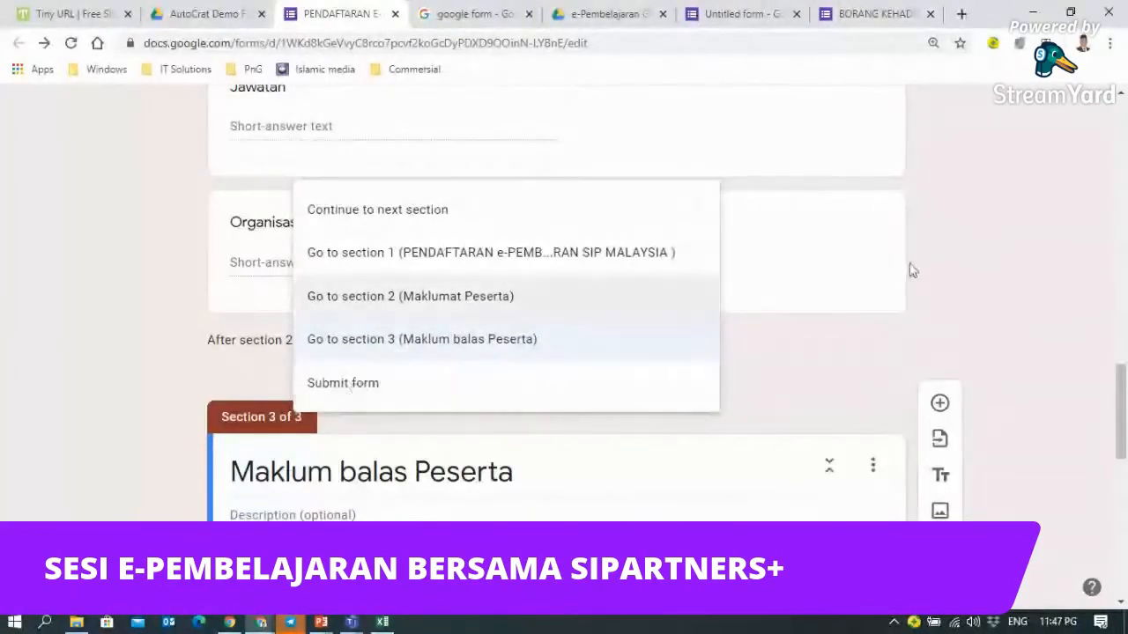
click(1002, 238)
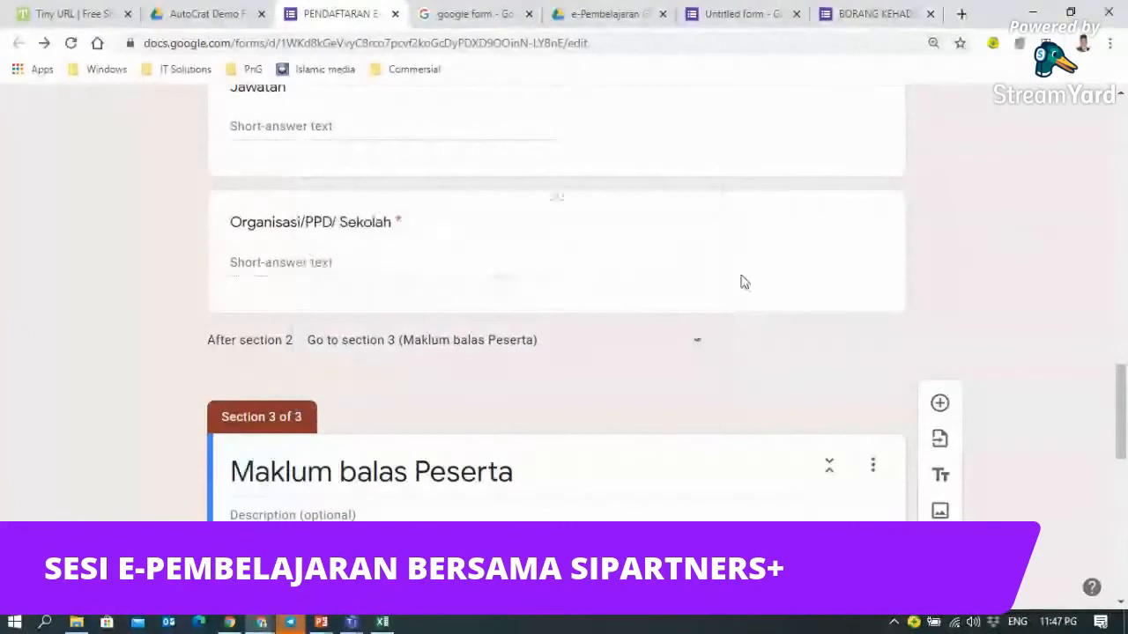
scroll(740, 282, down, 2)
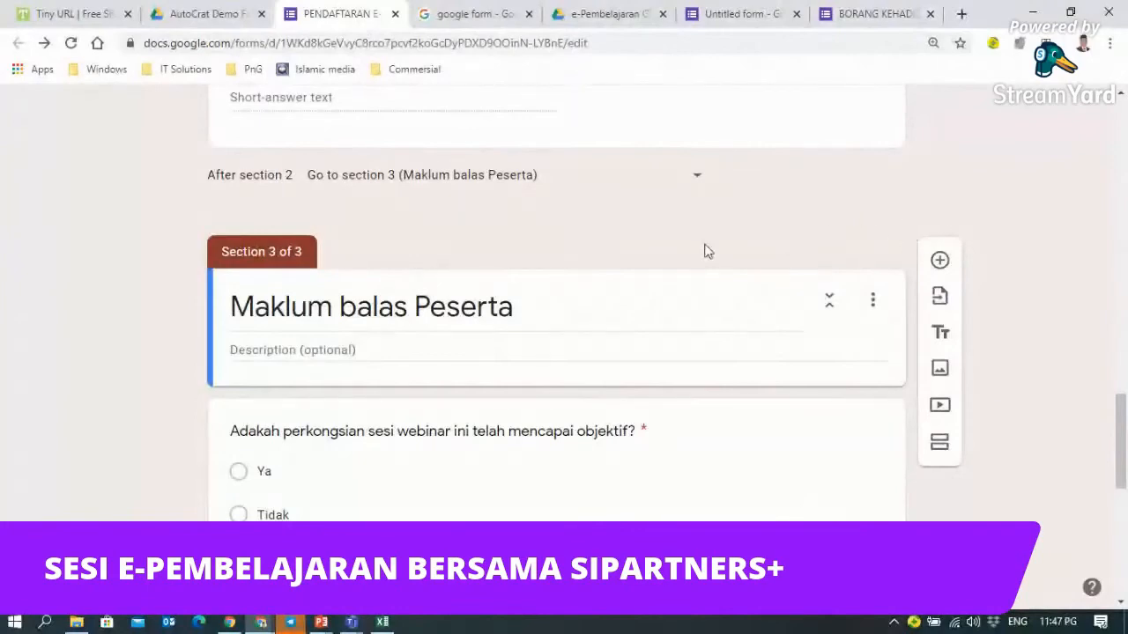
scroll(705, 247, down, 2)
scroll(705, 247, down, 4)
scroll(705, 250, up, 10)
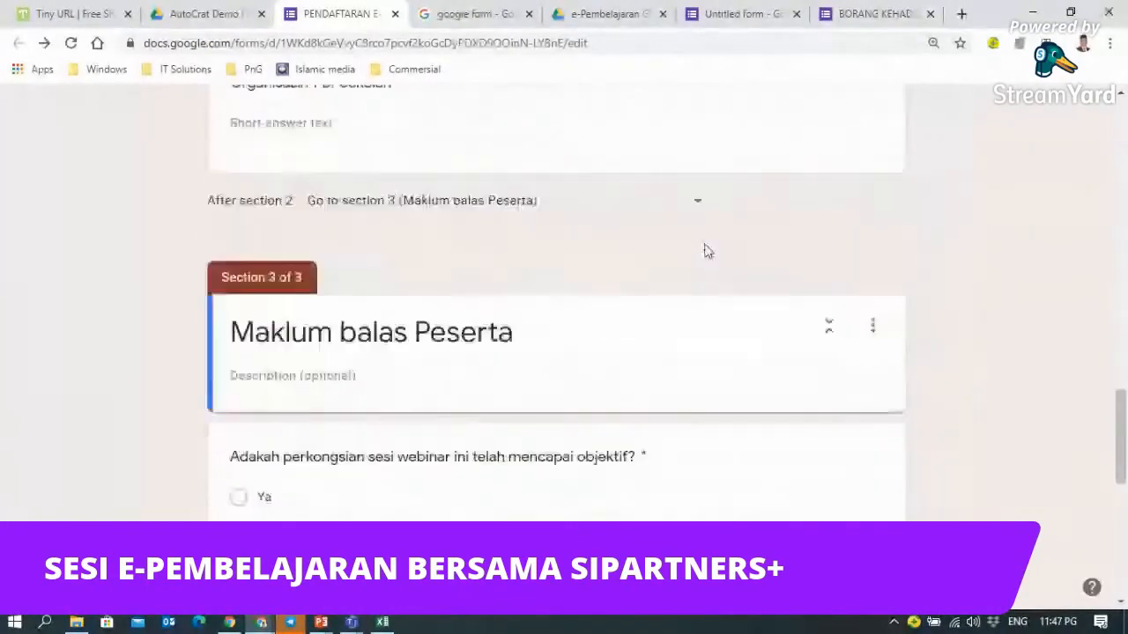
- Back on the untitled form, select section 3's title 'Maklum balas Peserta' and its description
click(752, 21)
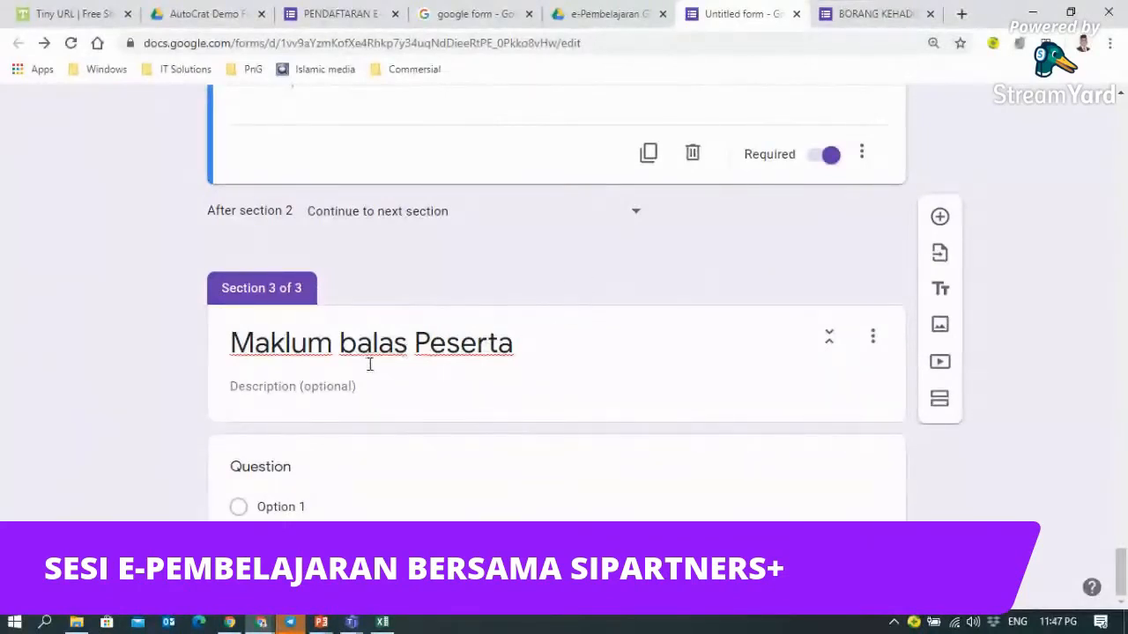
click(432, 359)
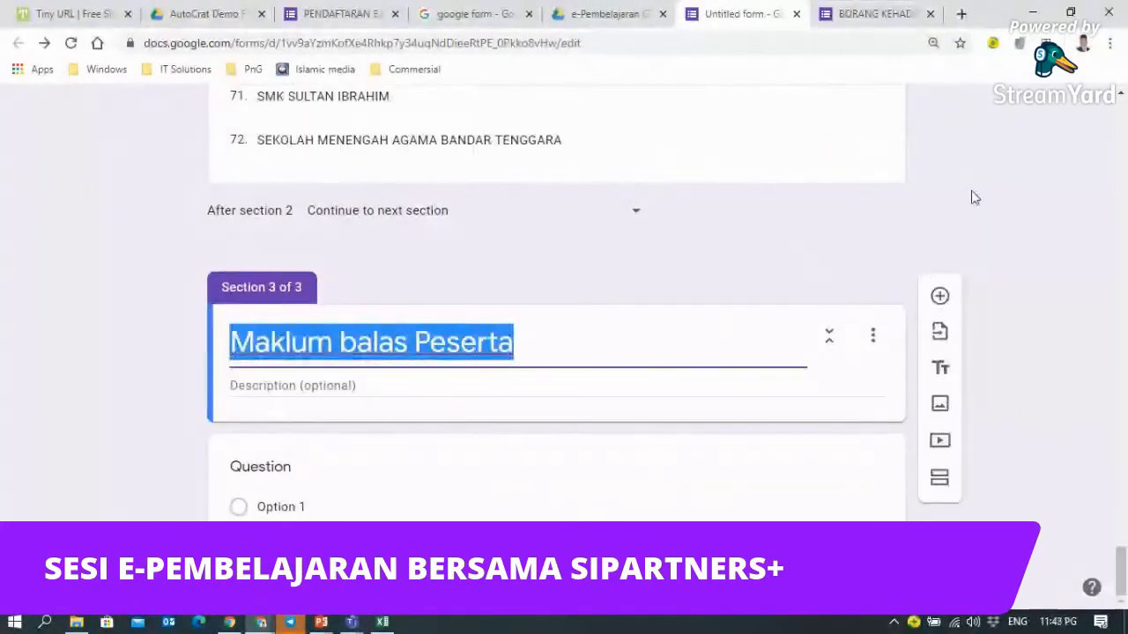
click(318, 386)
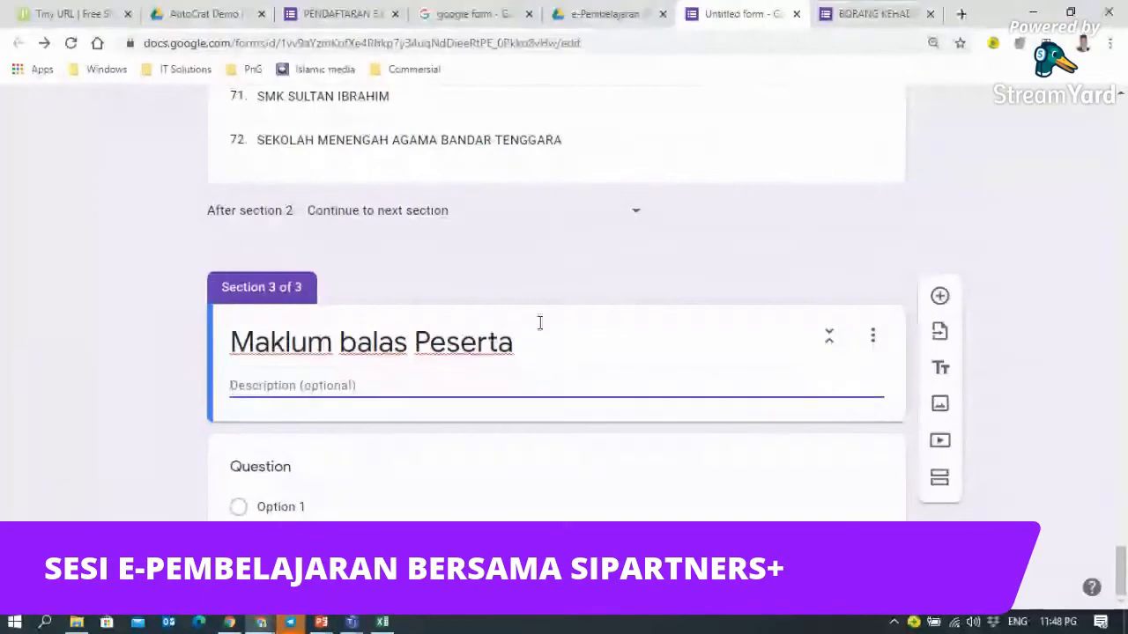
- Select the blank multiple-choice question under section 3 for editing
scroll(544, 314, up, 1)
scroll(545, 314, up, 1)
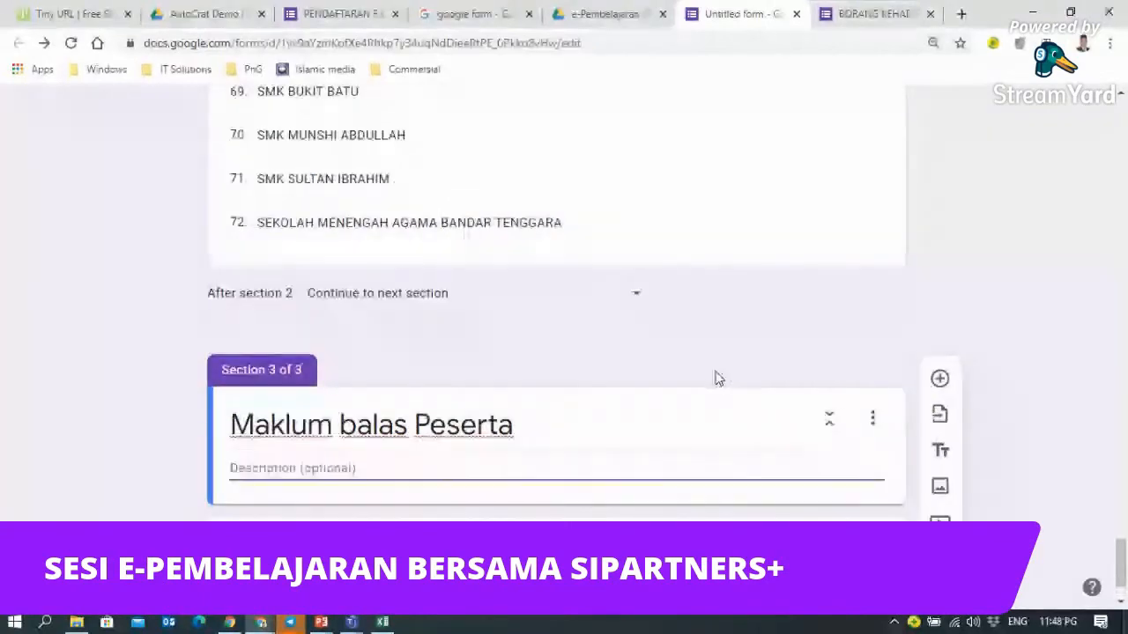
scroll(717, 379, up, 5)
scroll(715, 379, up, 4)
scroll(715, 378, down, 6)
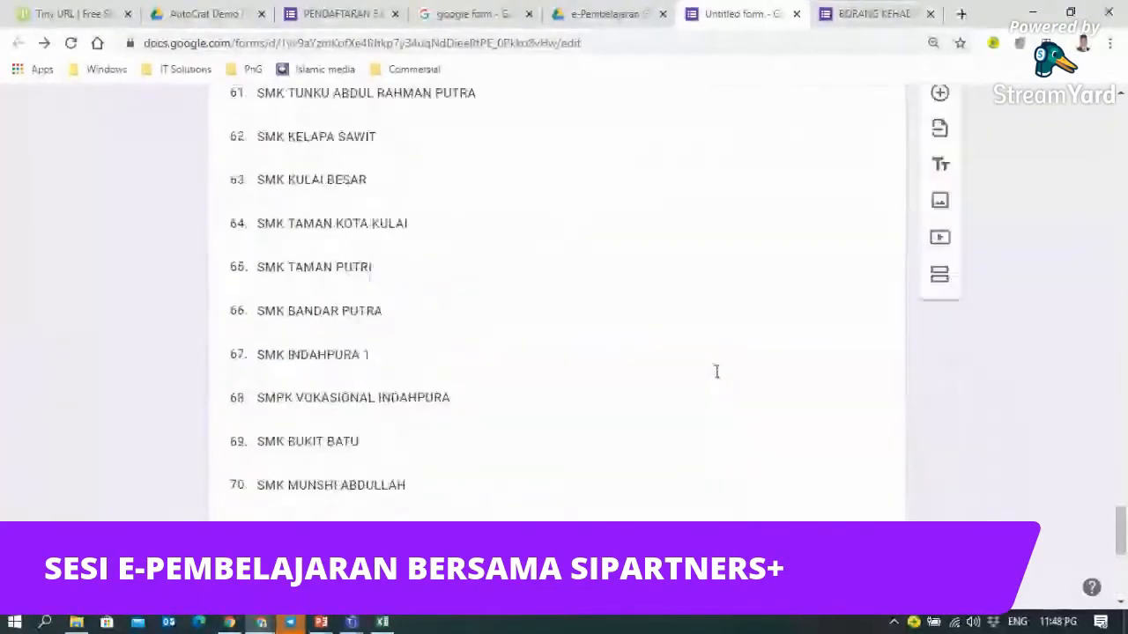
scroll(716, 372, down, 2)
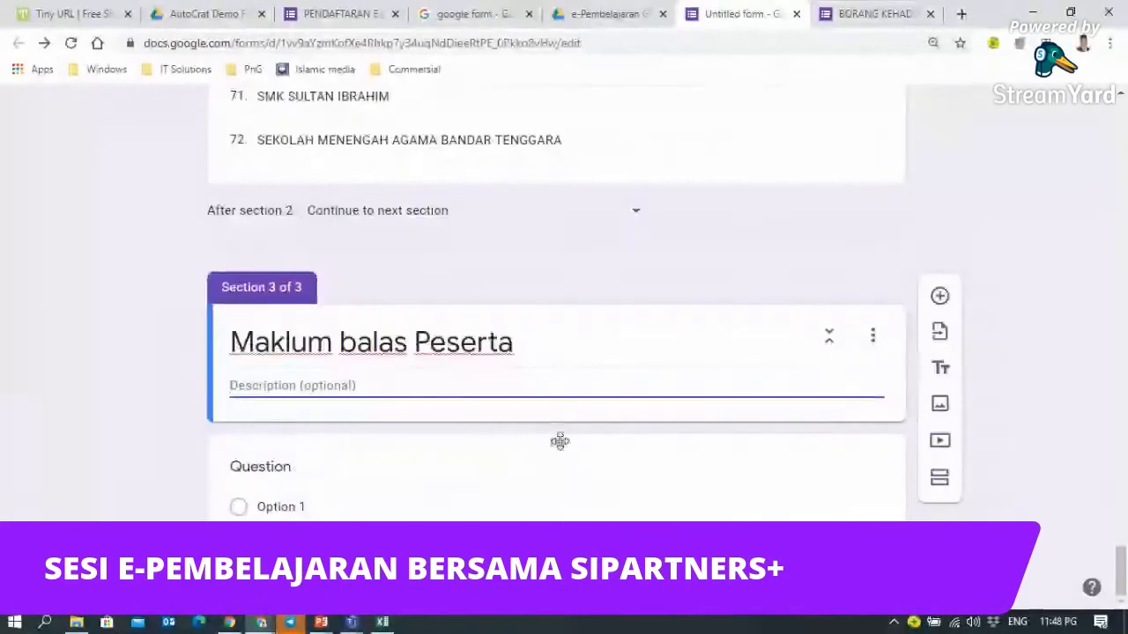
click(559, 442)
scroll(1025, 411, down, 2)
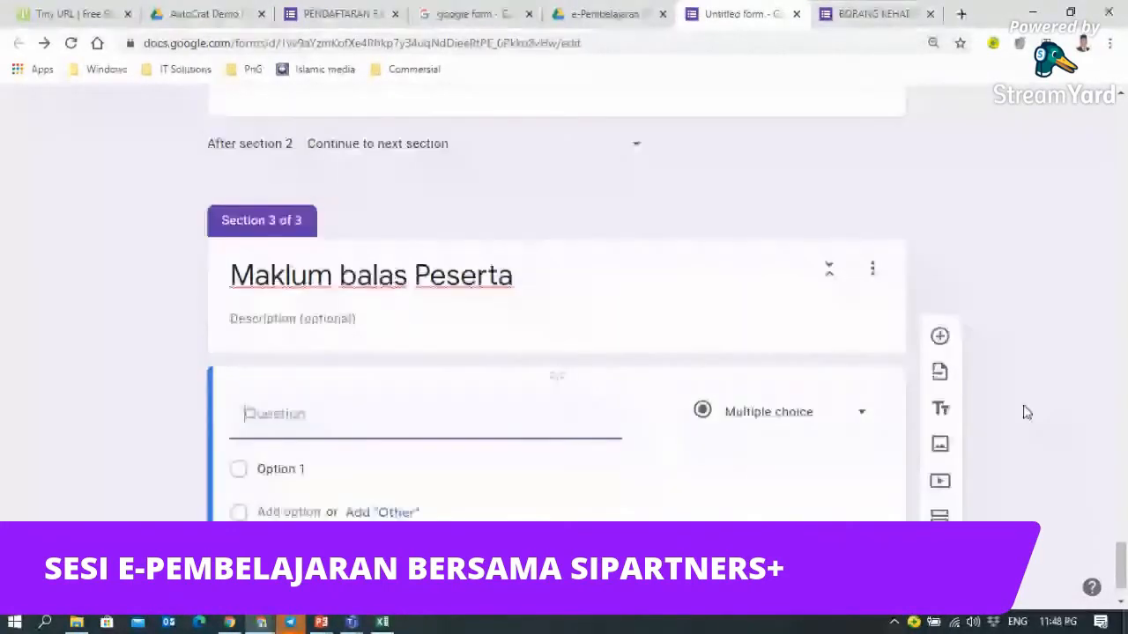
- Add a new blank question below the section 3 header and open its question-type list
click(692, 520)
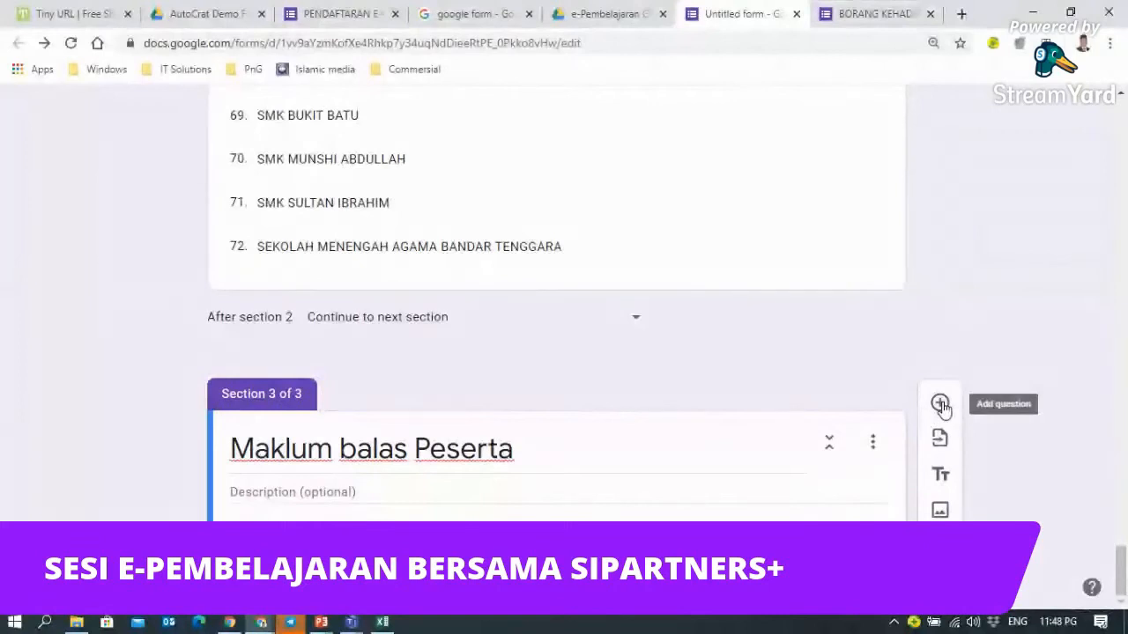
click(940, 403)
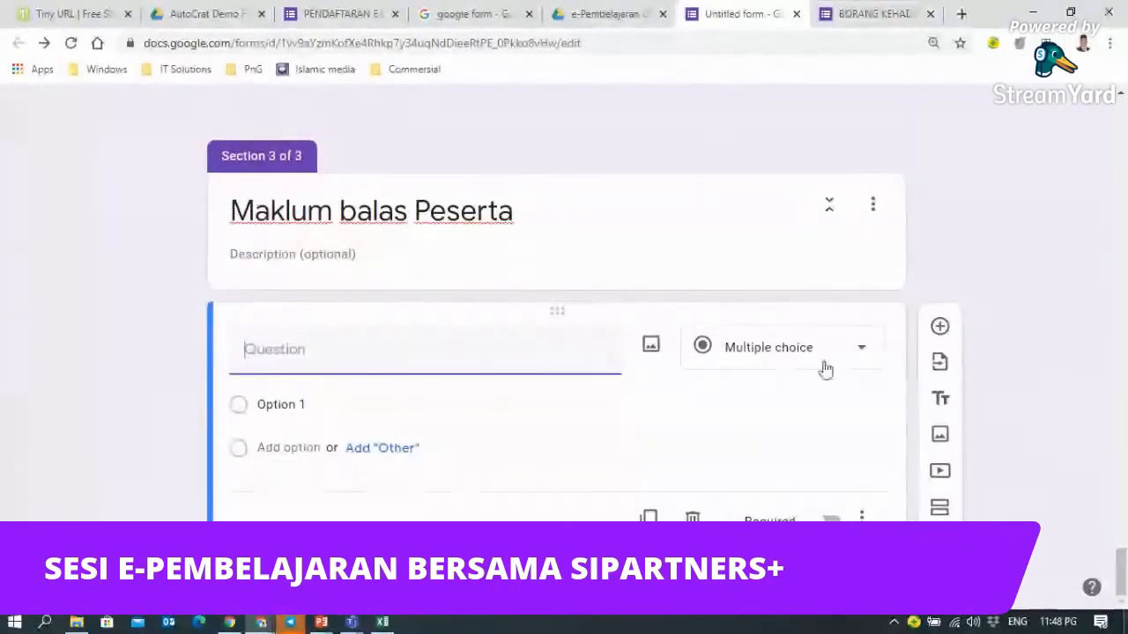
click(859, 354)
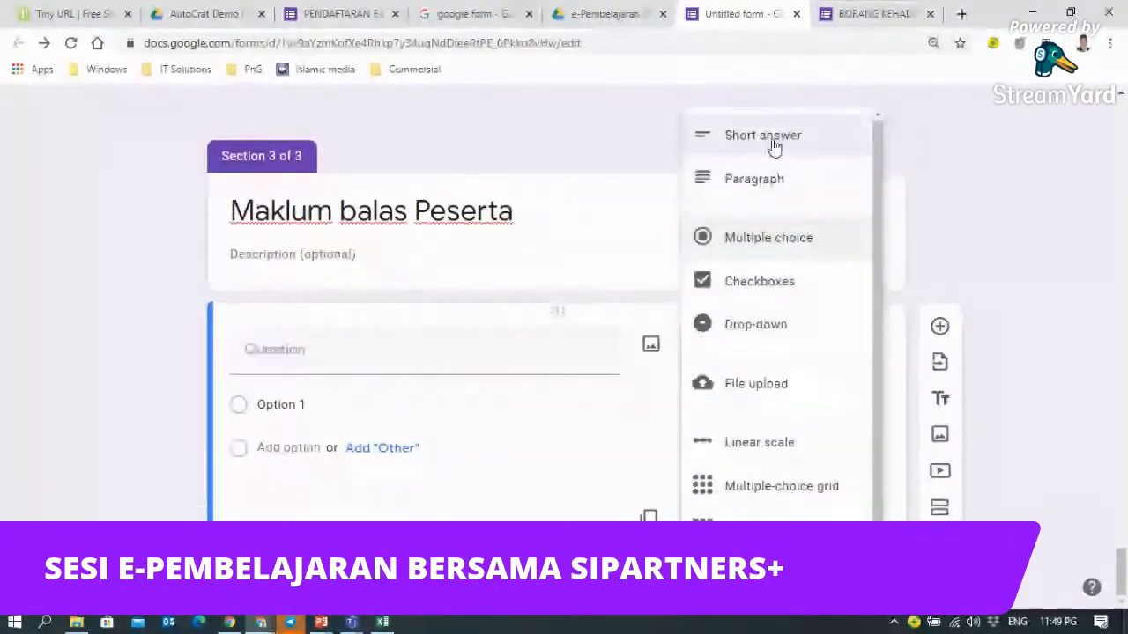
click(325, 11)
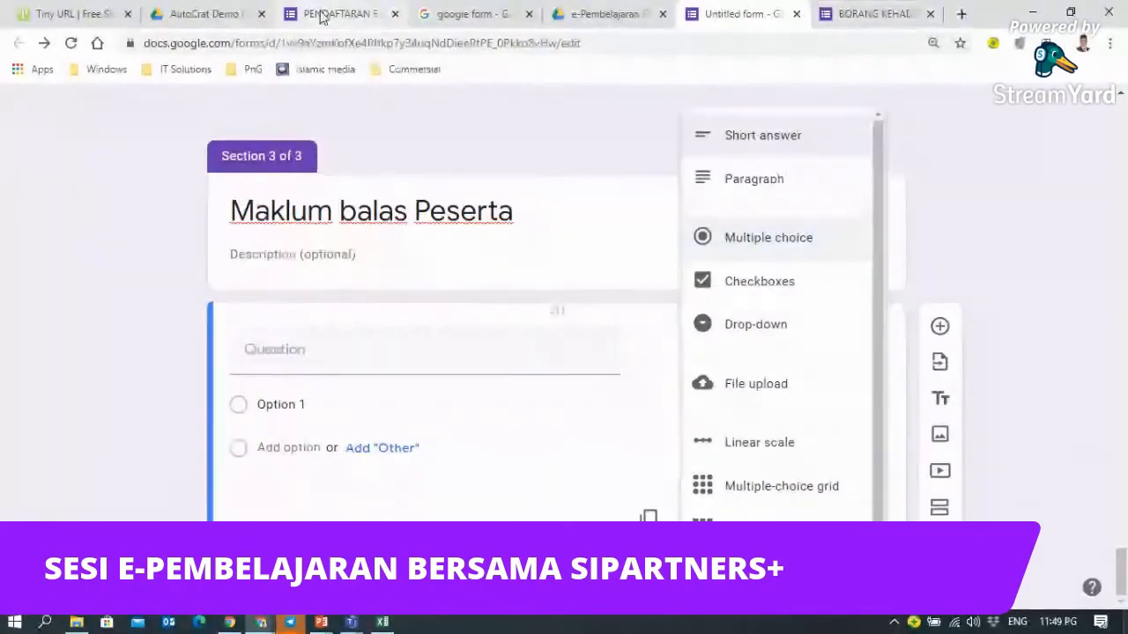
- In the PENDAFTARAN form's objective question, replace 'webinar' with 'e-Pembelajaran'
scroll(396, 323, down, 4)
click(397, 319)
scroll(397, 319, down, 4)
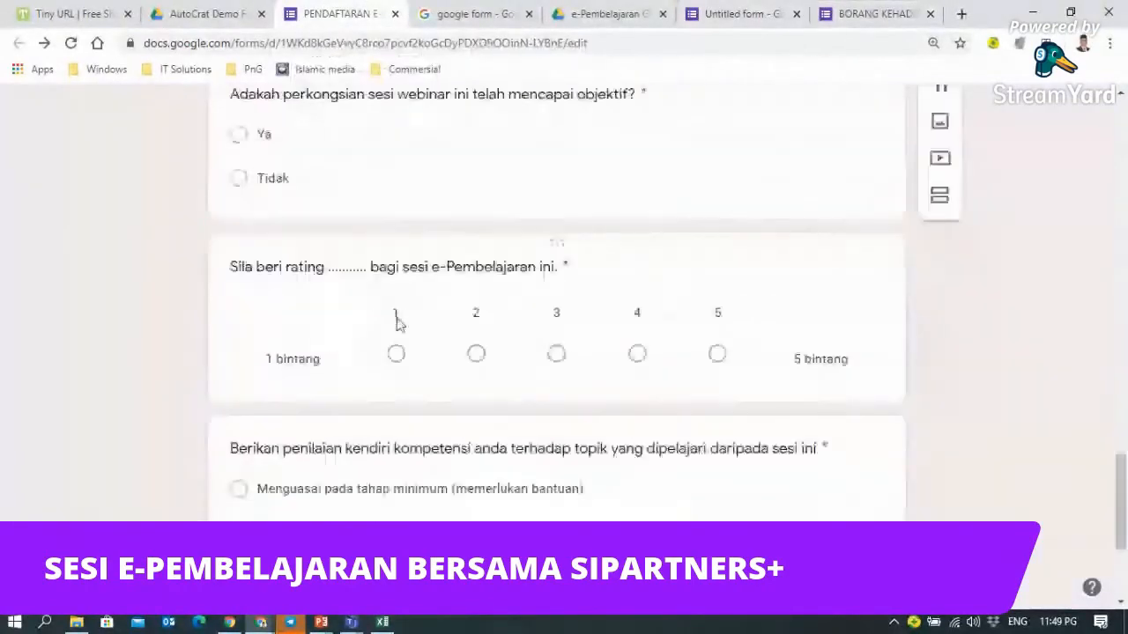
scroll(396, 320, up, 3)
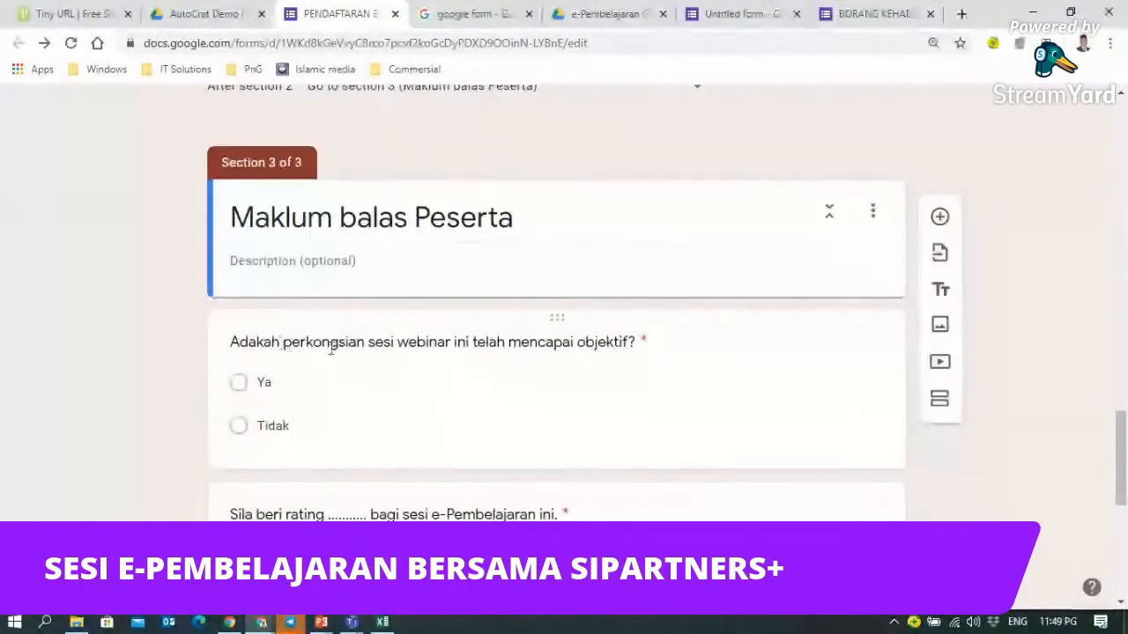
click(408, 343)
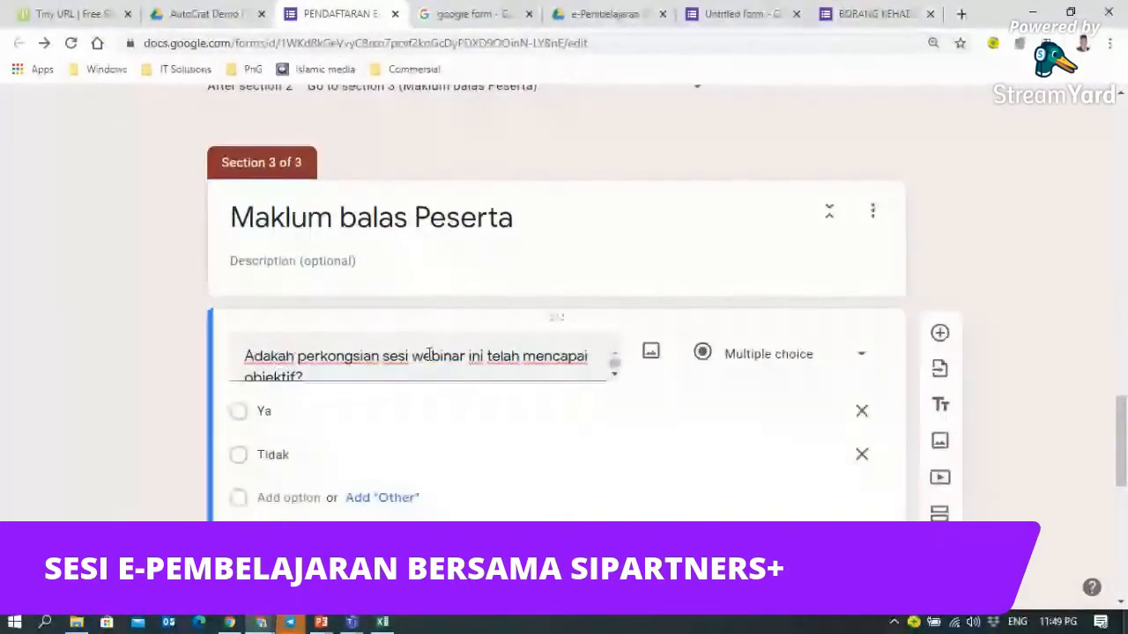
click(431, 355)
double_click(437, 356)
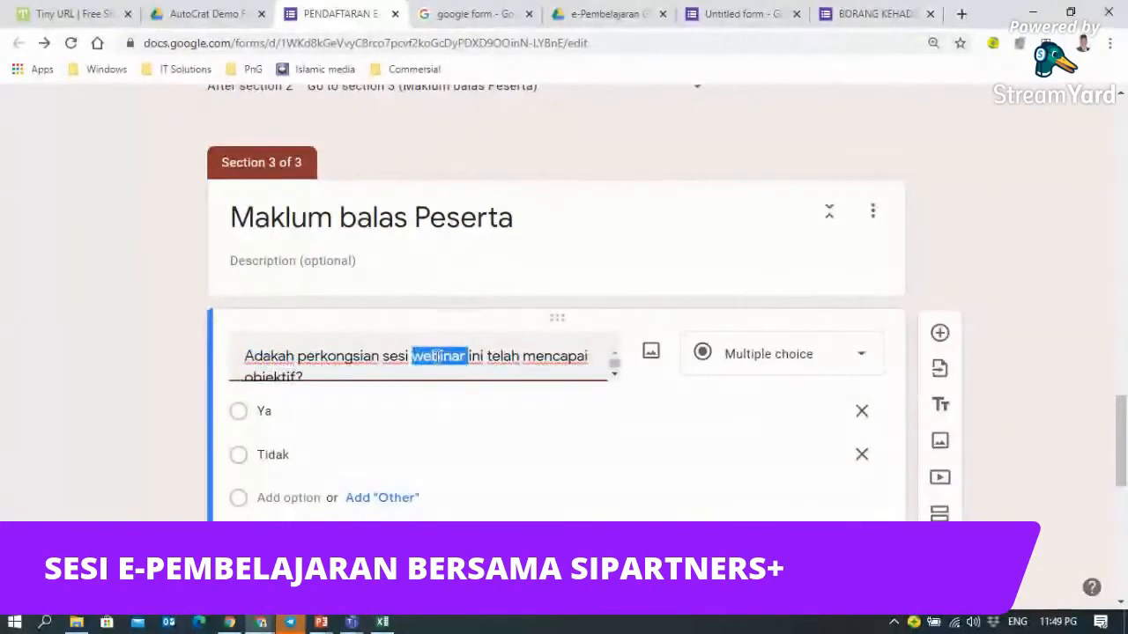
key(BackSpace)
text(e-P)
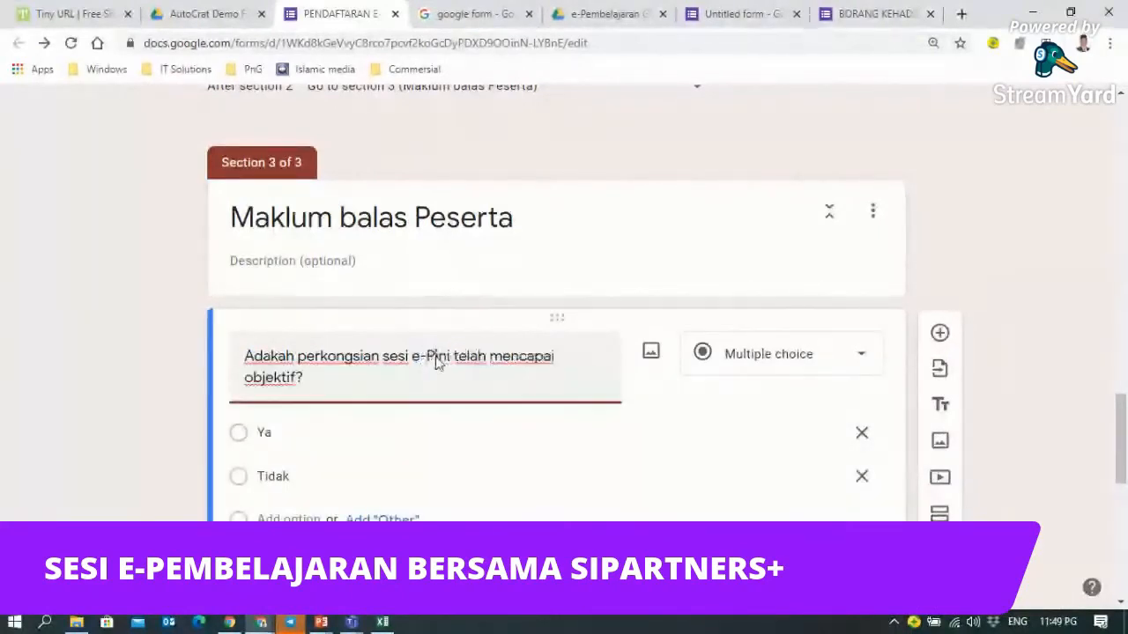
text(embelajaran)
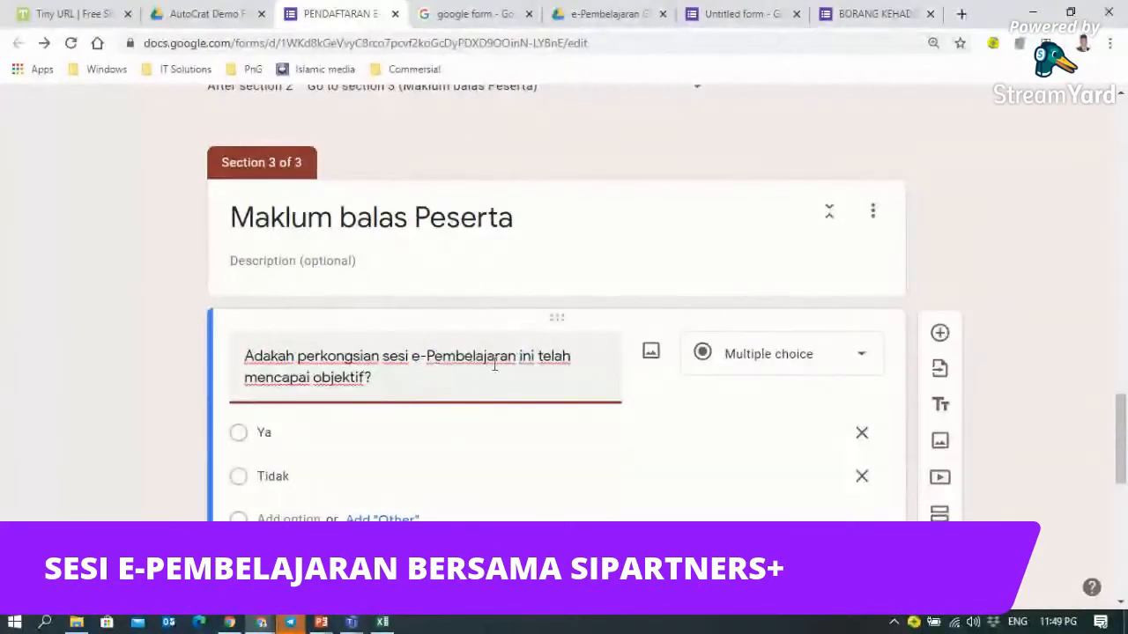
click(1038, 268)
- Review the updated PENDAFTARAN form, then bring the PDS SIP+ folder in File Explorer forward
scroll(1032, 280, down, 4)
scroll(436, 308, up, 2)
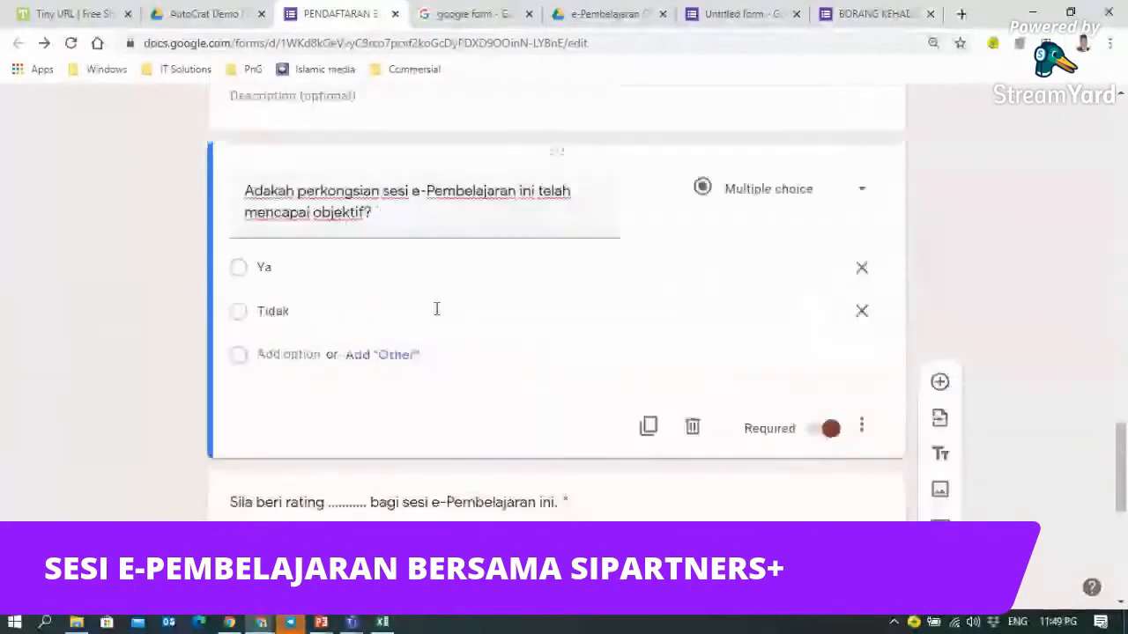
scroll(329, 350, down, 2)
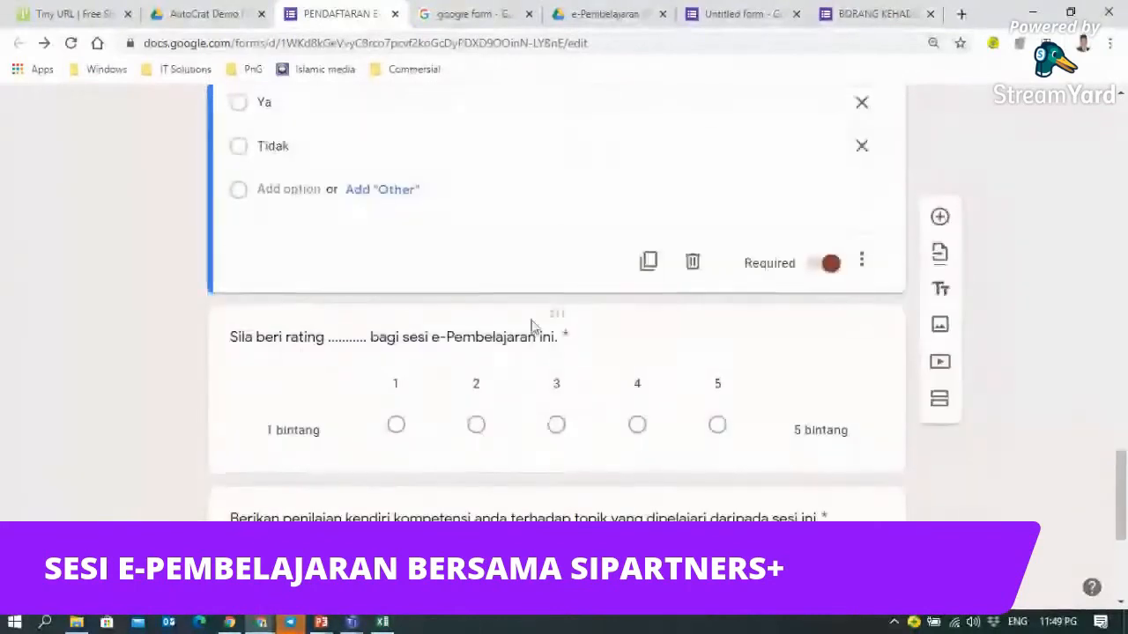
scroll(532, 326, up, 3)
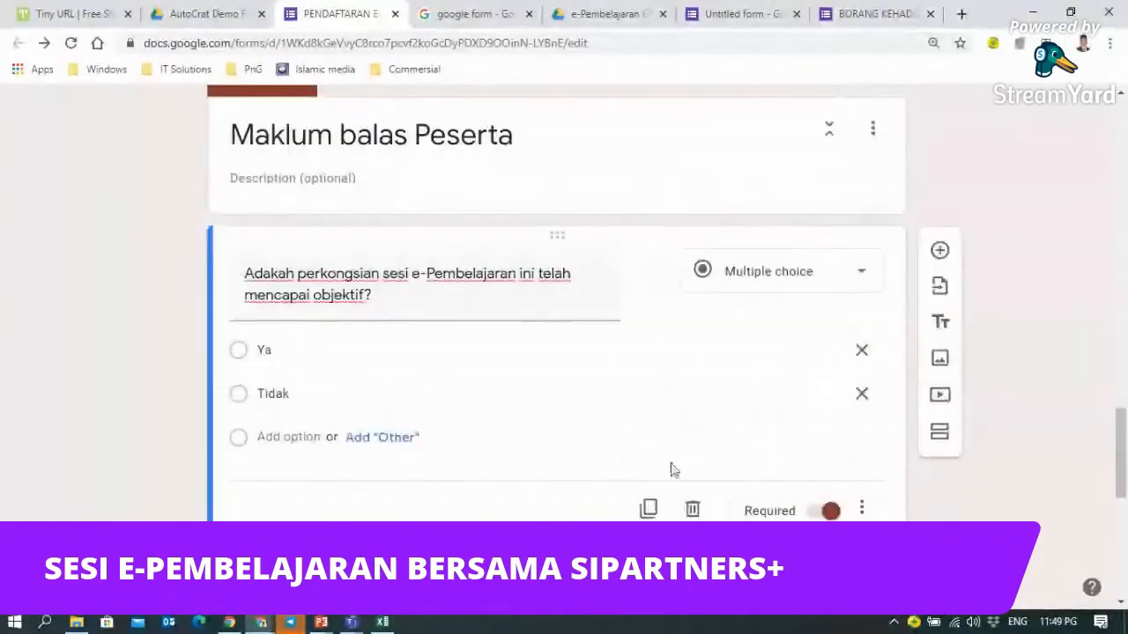
scroll(674, 507, down, 5)
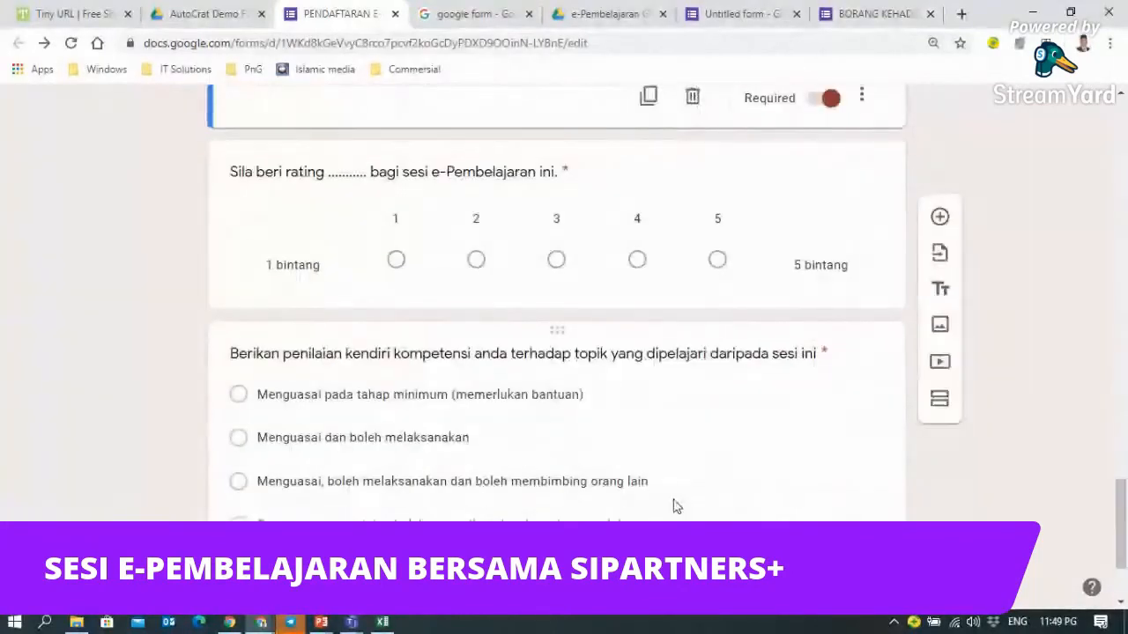
scroll(674, 506, up, 2)
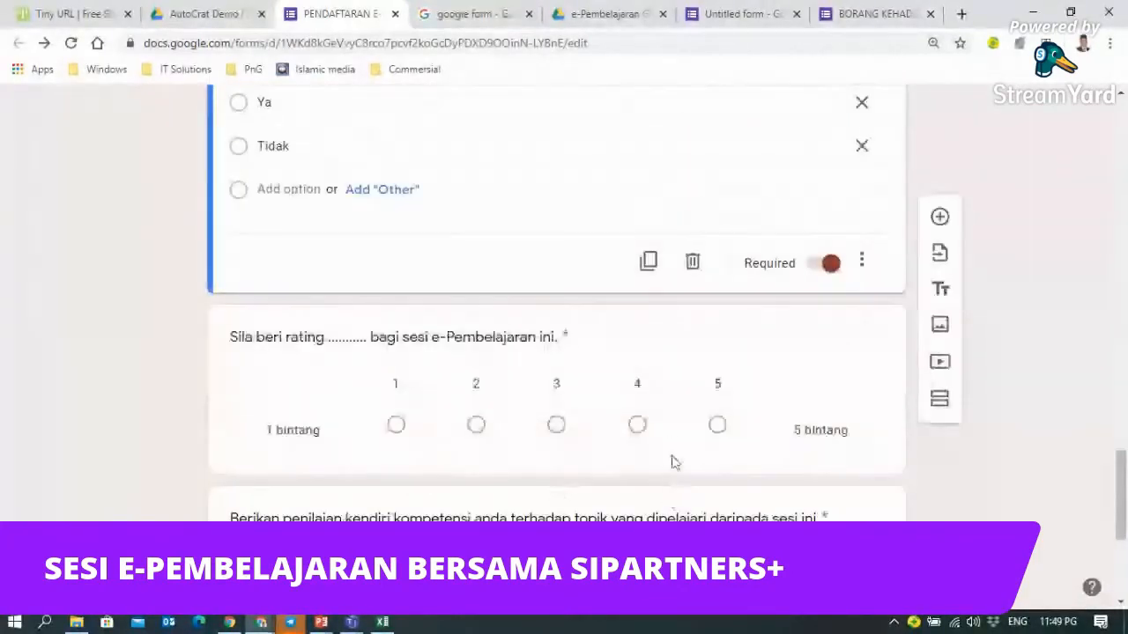
scroll(669, 429, up, 2)
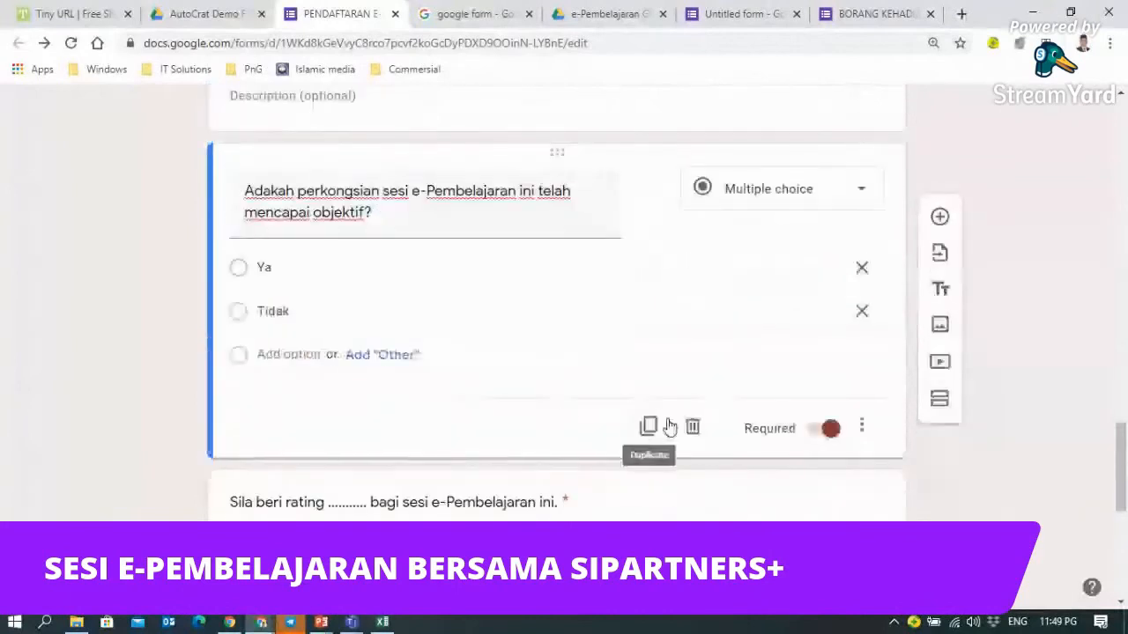
scroll(534, 347, up, 3)
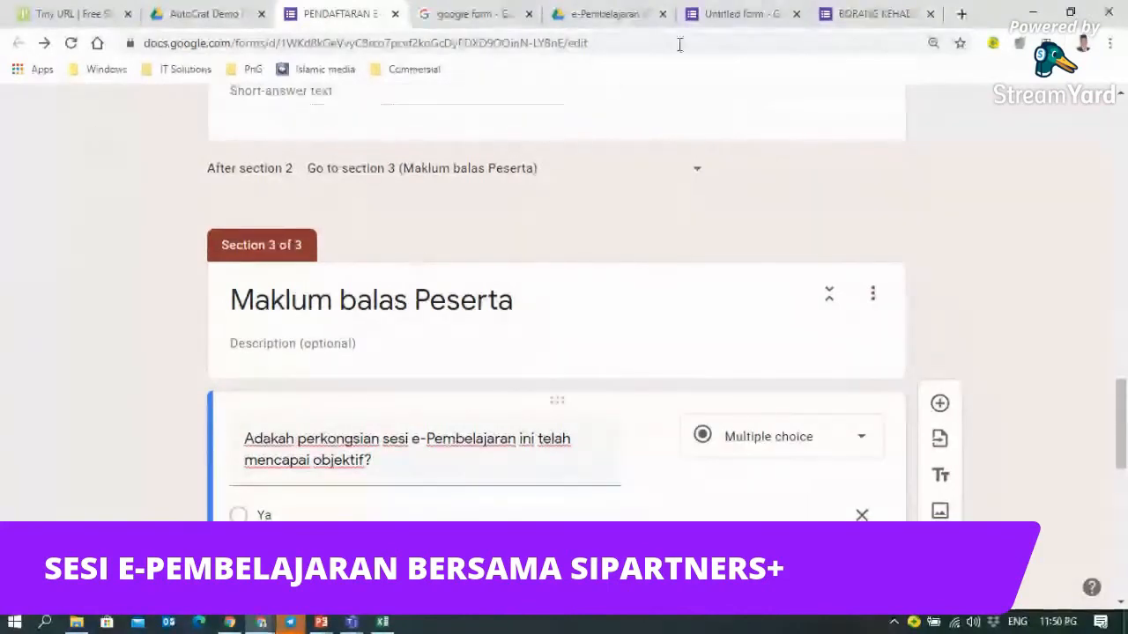
click(713, 19)
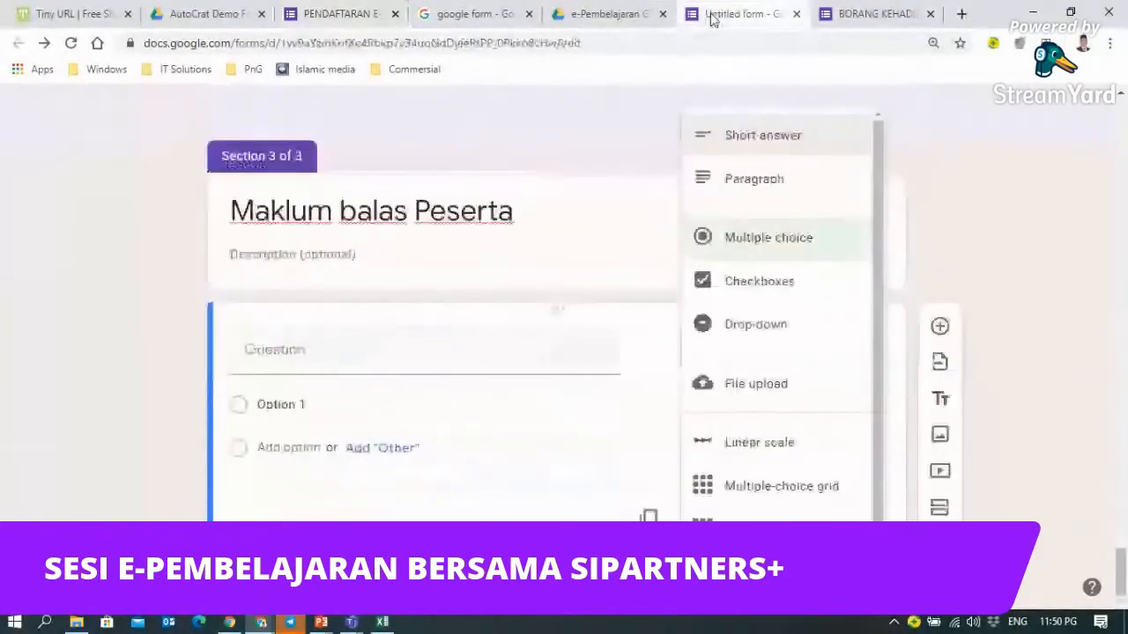
click(158, 330)
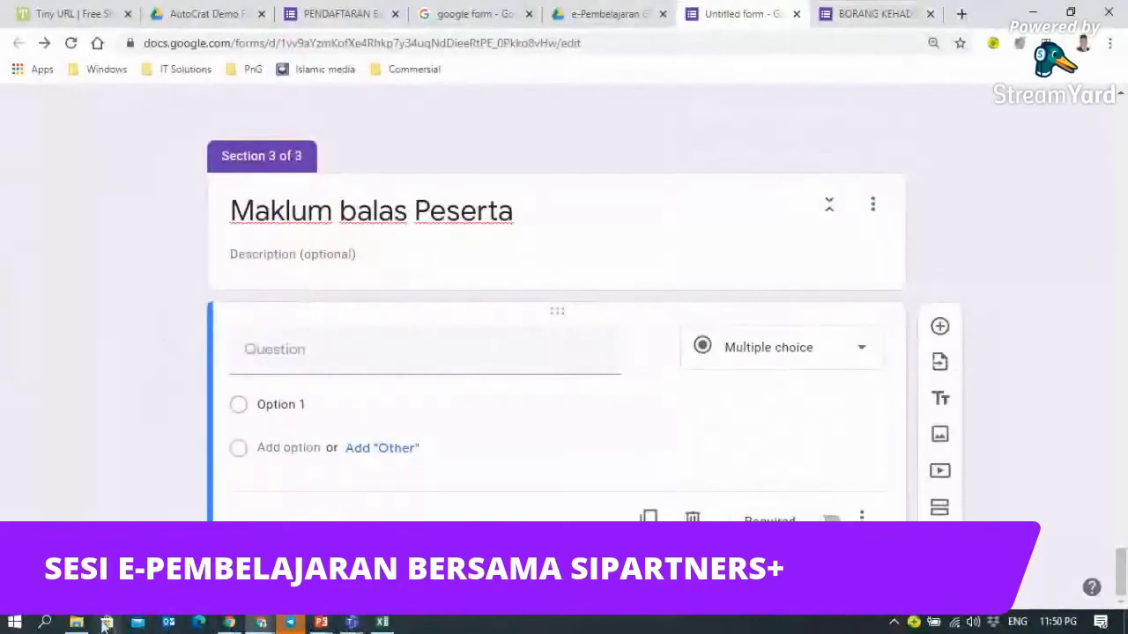
click(79, 623)
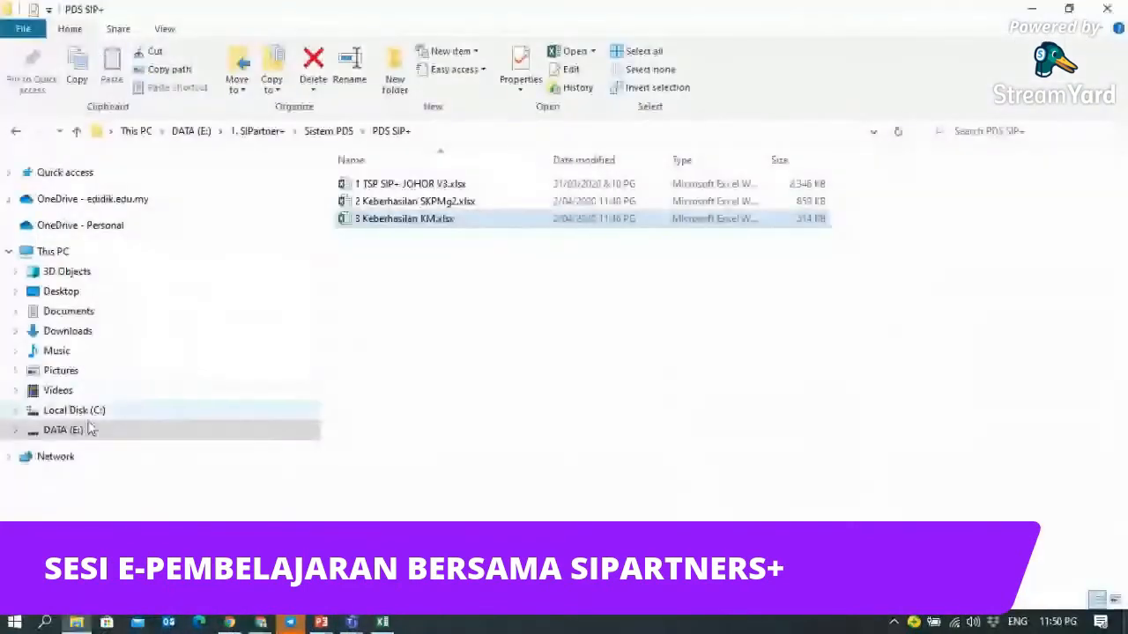
- Browse to DATA (E:) > Certified Coach > TKC and open a coaching record document
click(64, 431)
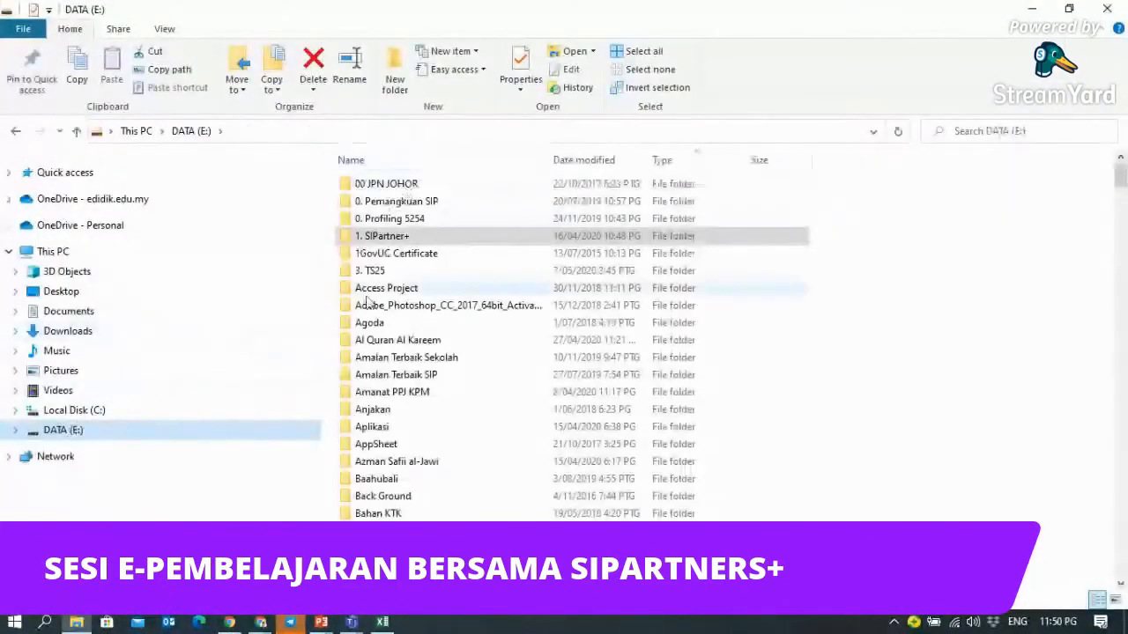
scroll(385, 472, down, 6)
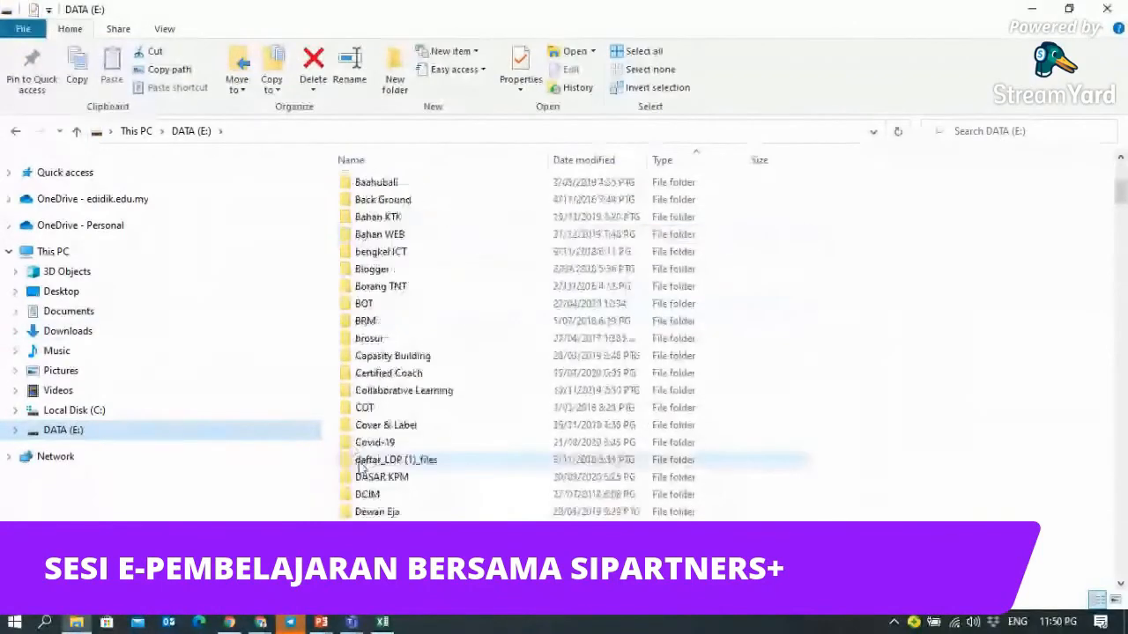
click(382, 377)
double_click(382, 377)
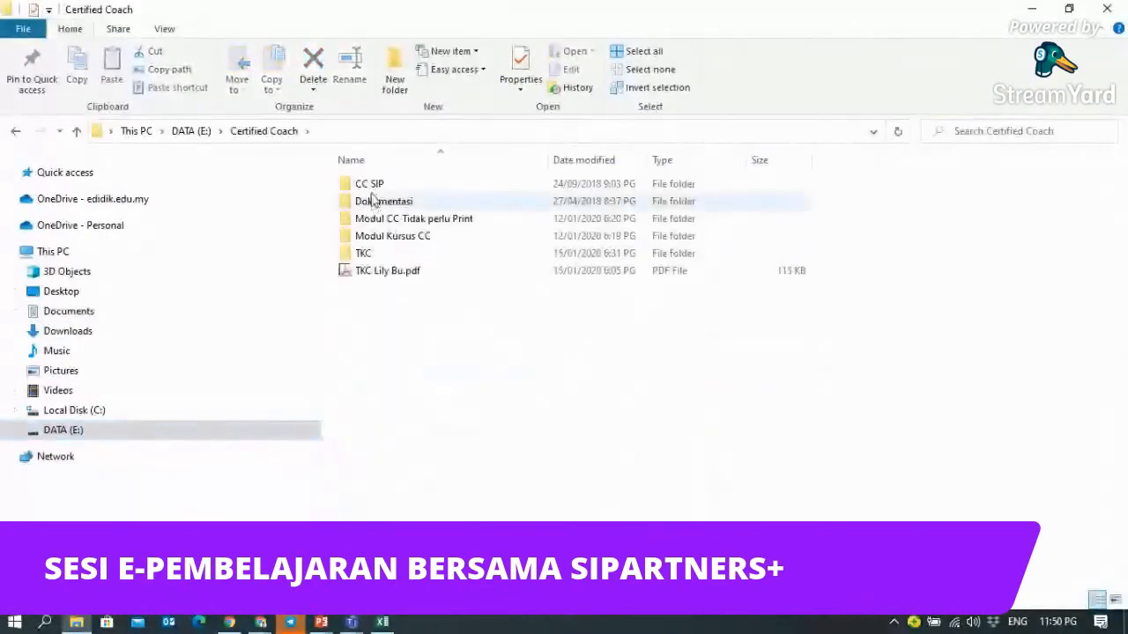
double_click(374, 255)
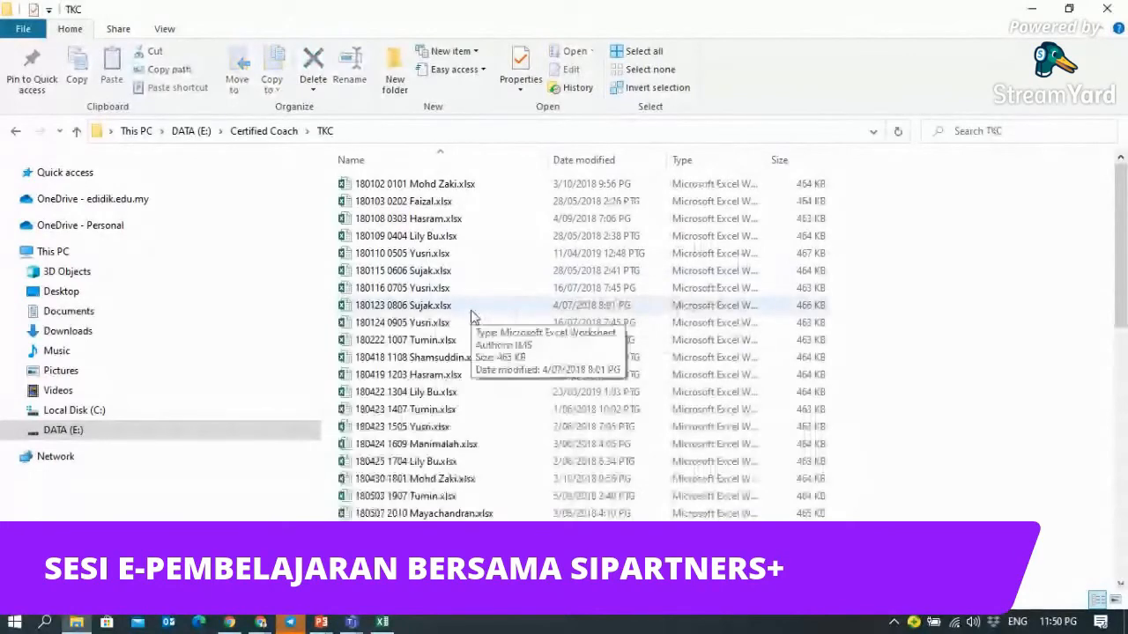
scroll(467, 315, down, 10)
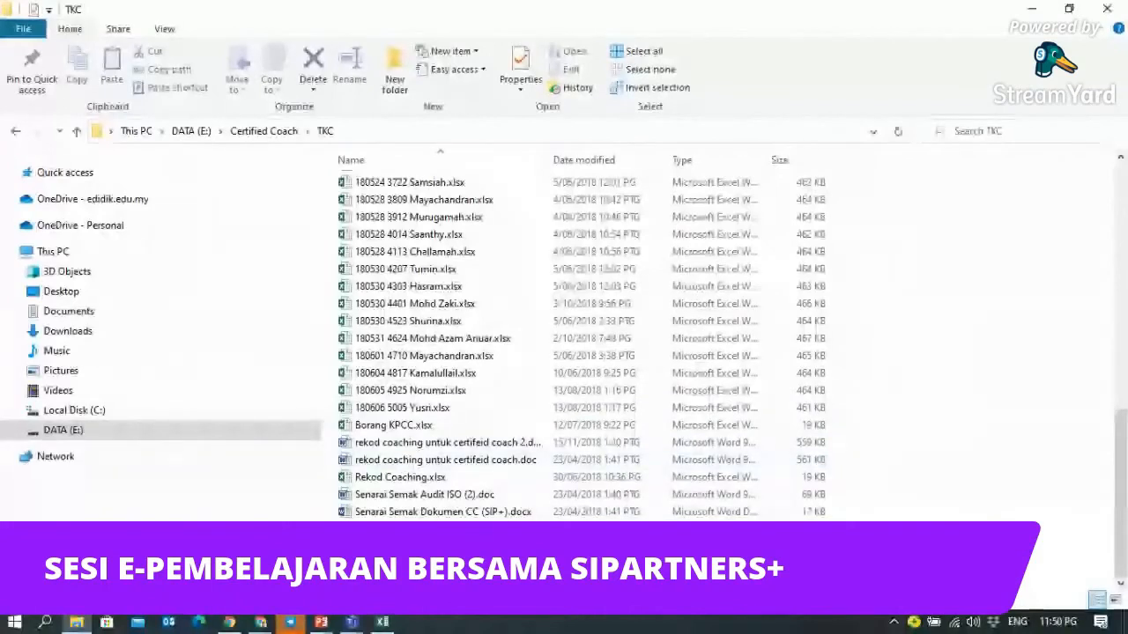
click(654, 347)
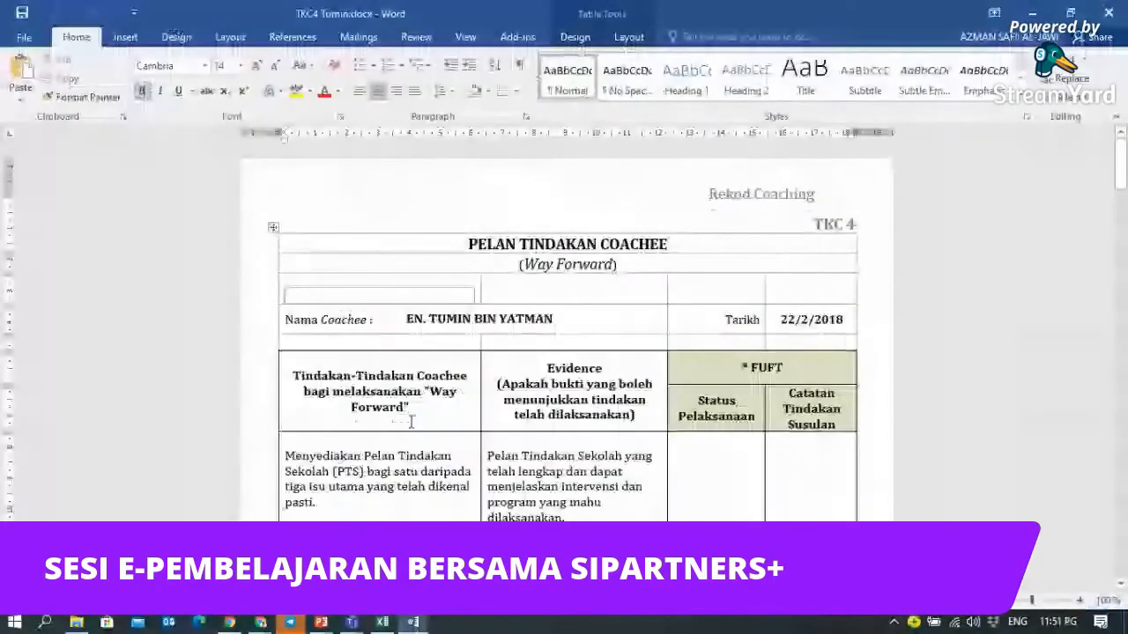
- Copy question 1's sentence from Rumusan TKC6.docx and go back to the untitled form
scroll(411, 423, down, 2)
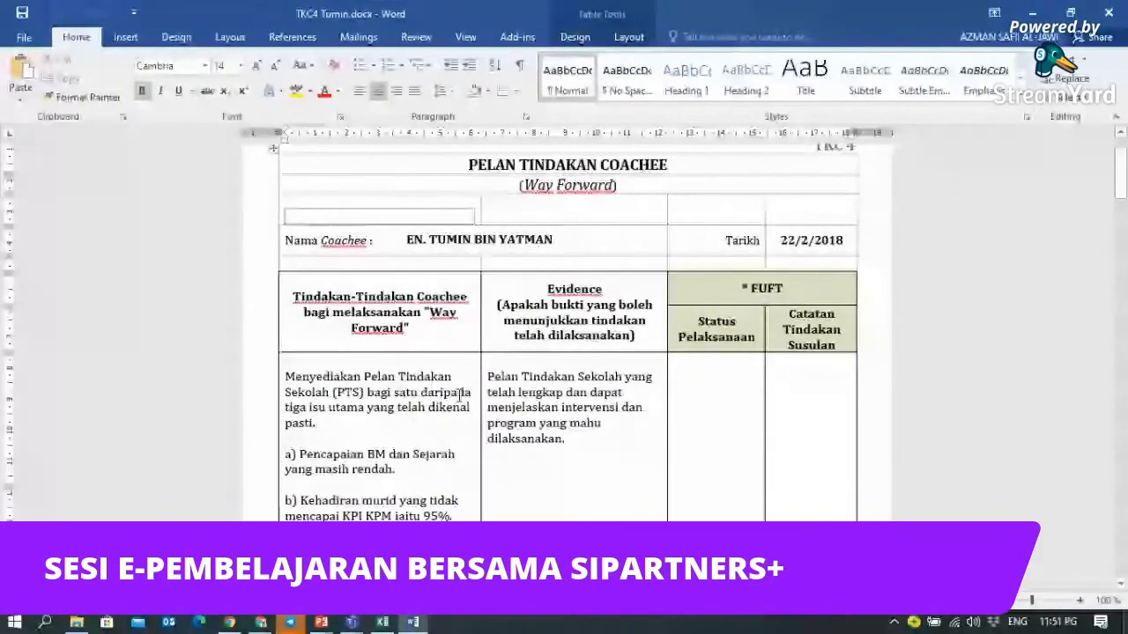
scroll(458, 394, down, 5)
scroll(462, 392, down, 5)
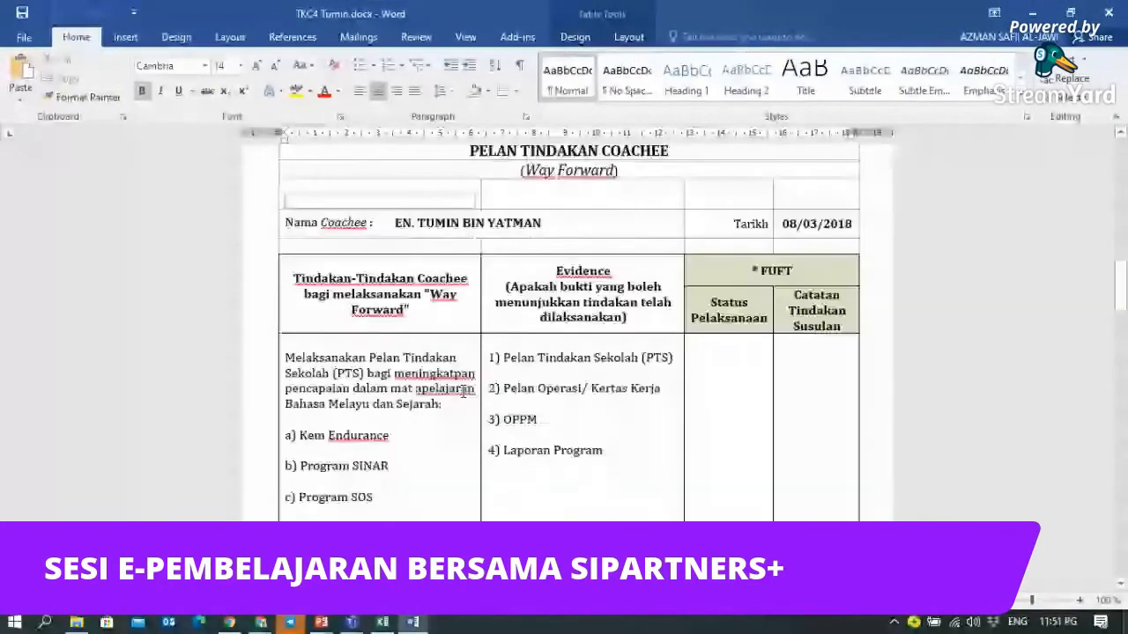
scroll(476, 390, up, 5)
scroll(481, 390, down, 15)
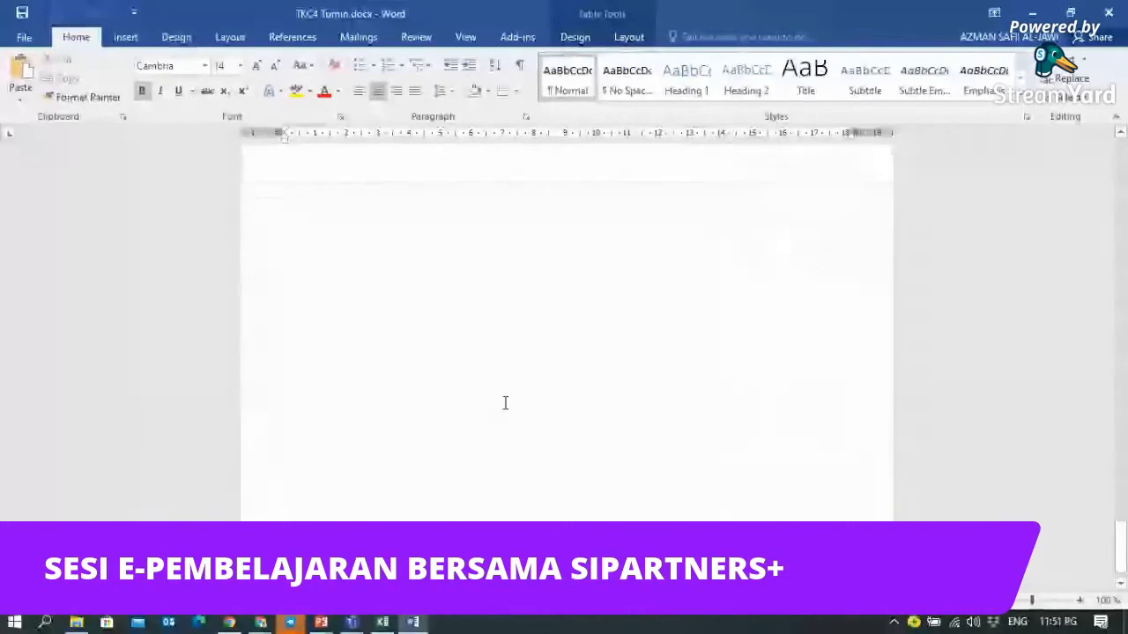
scroll(519, 401, up, 4)
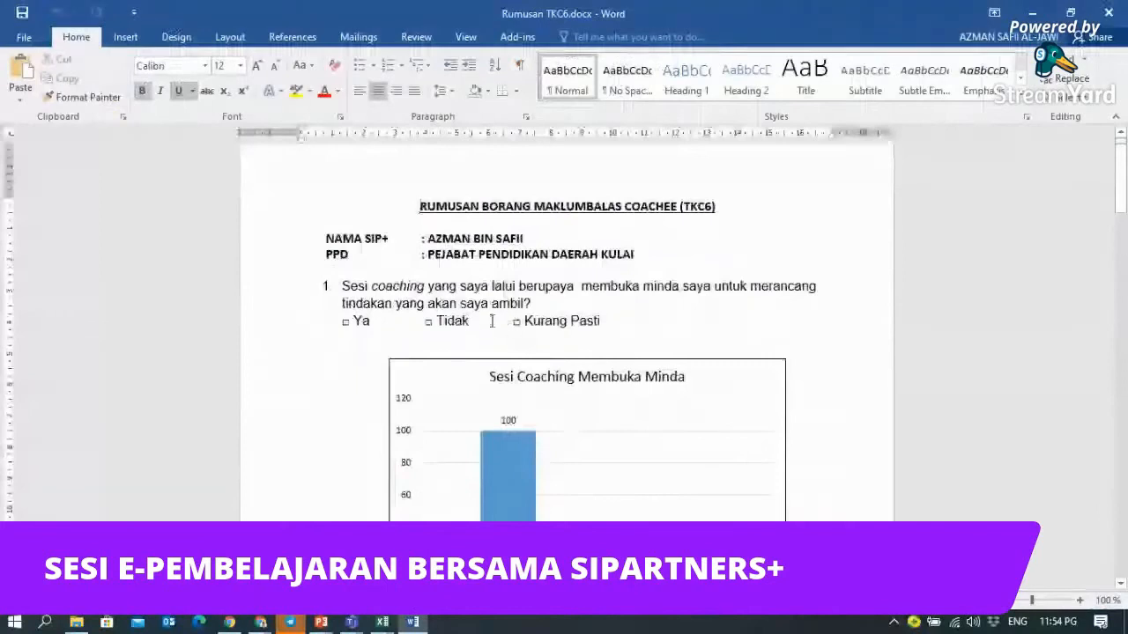
drag(325, 283, 531, 304)
click(349, 286)
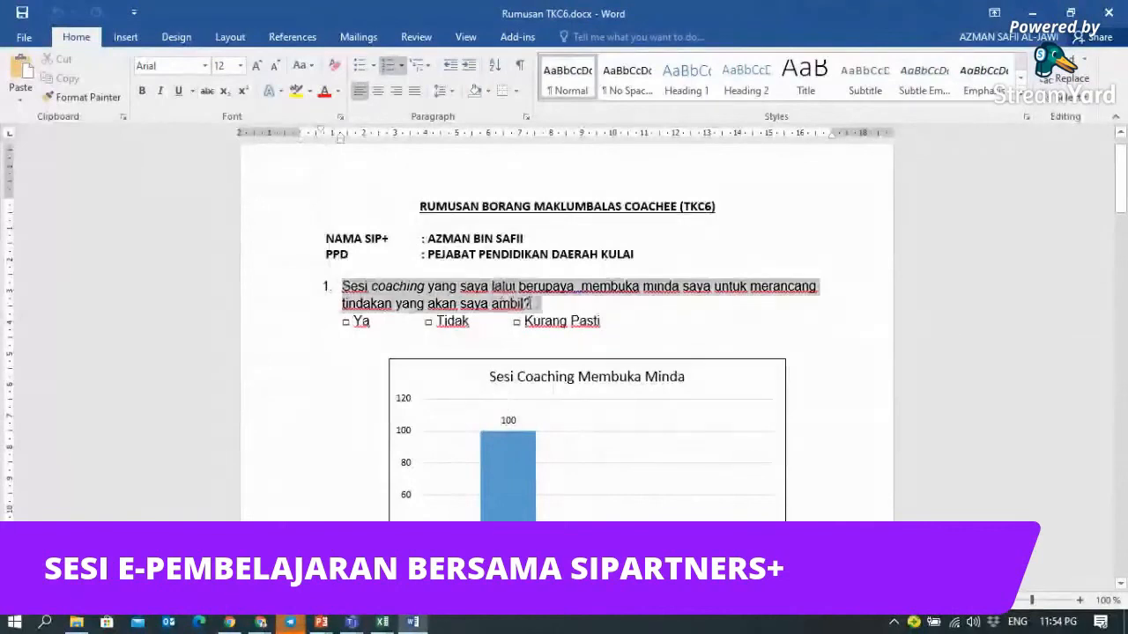
right_click(476, 301)
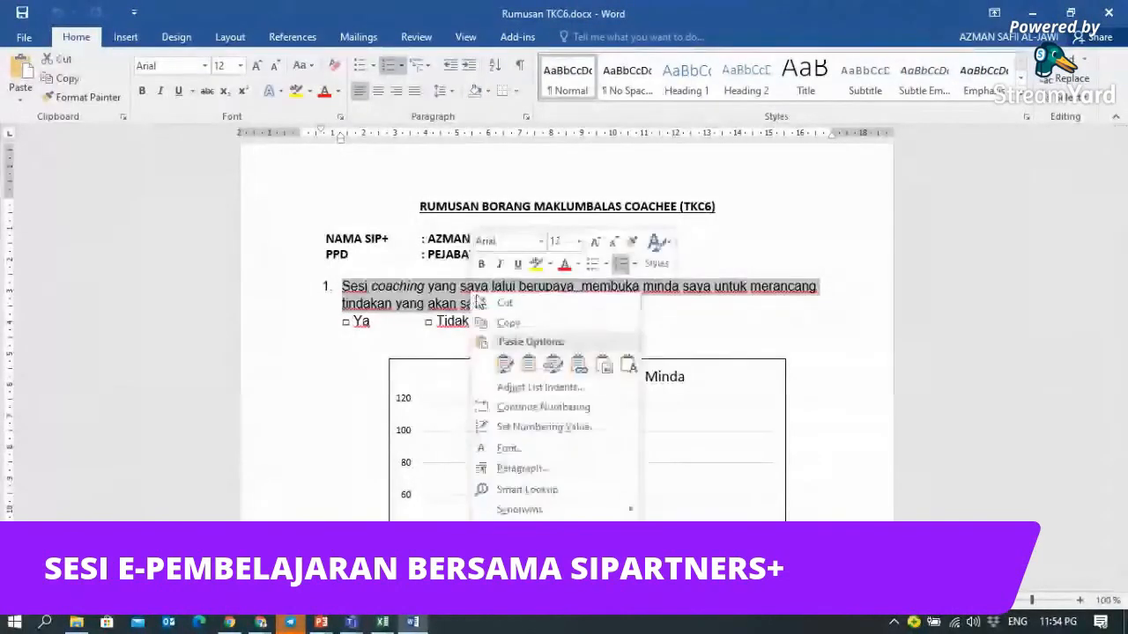
click(498, 323)
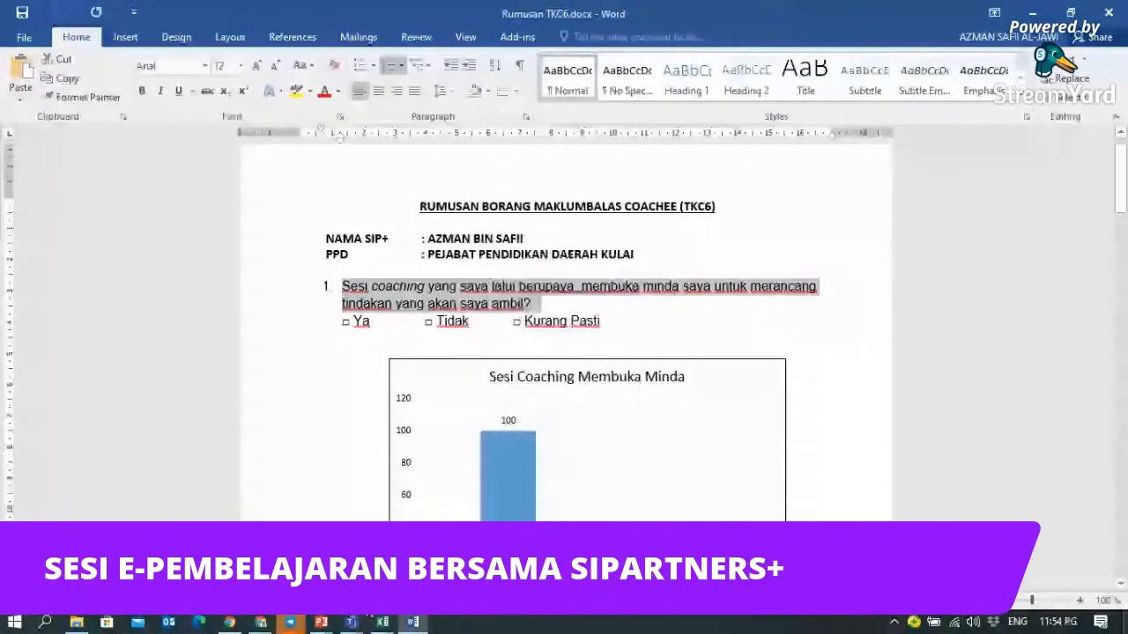
mouse_move(261, 622)
click(315, 528)
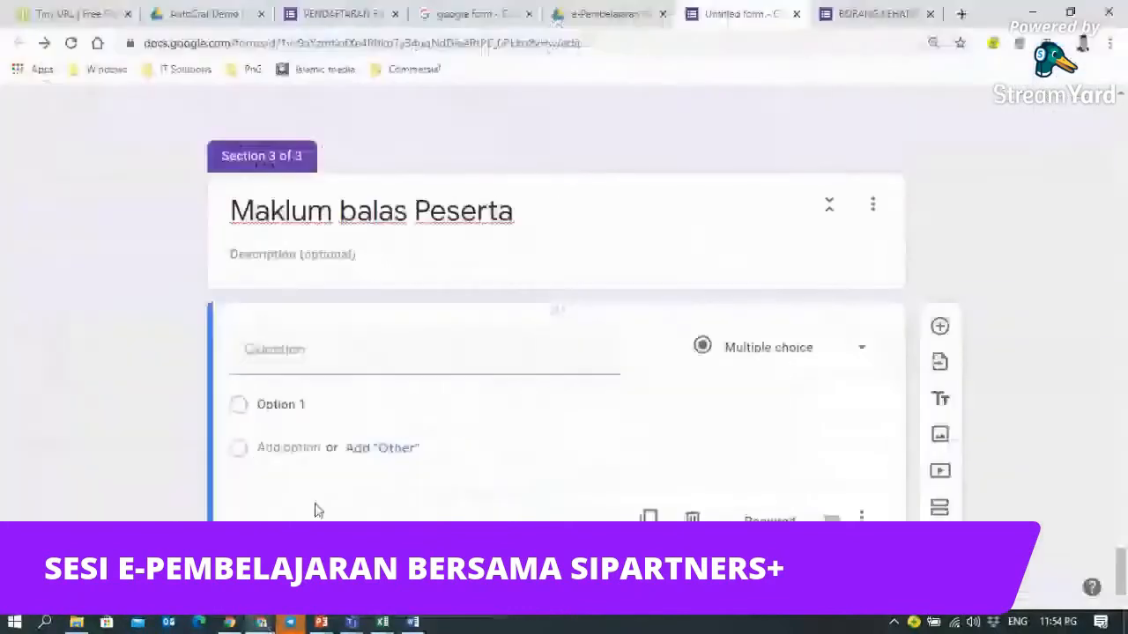
- Title the new question '1)' followed by the pasted coaching question text
click(255, 347)
text(1)
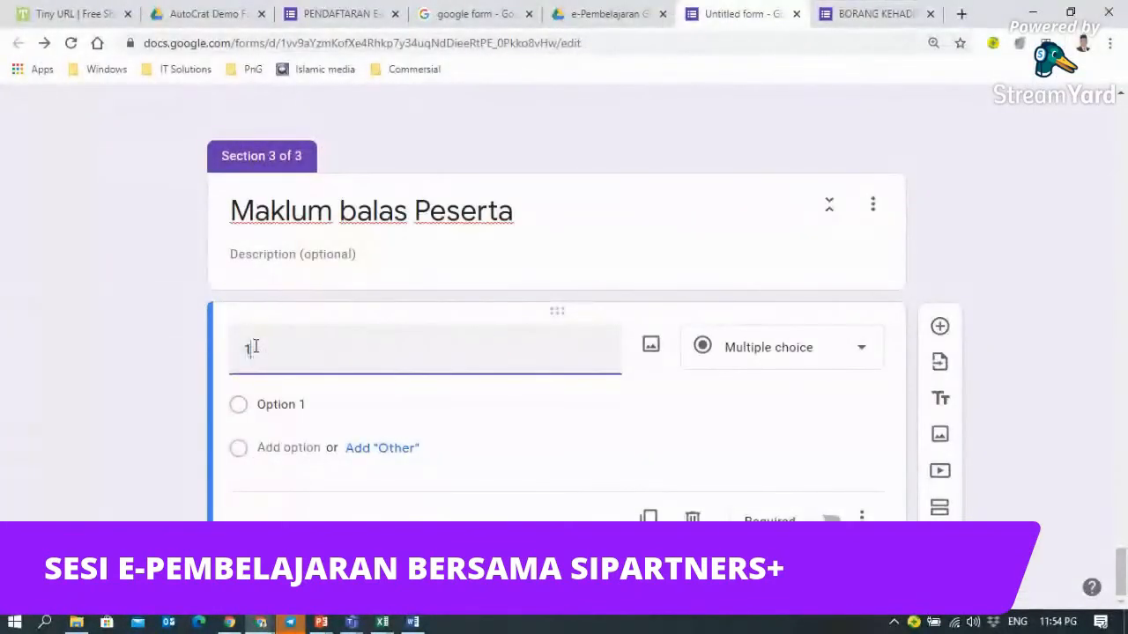
text())
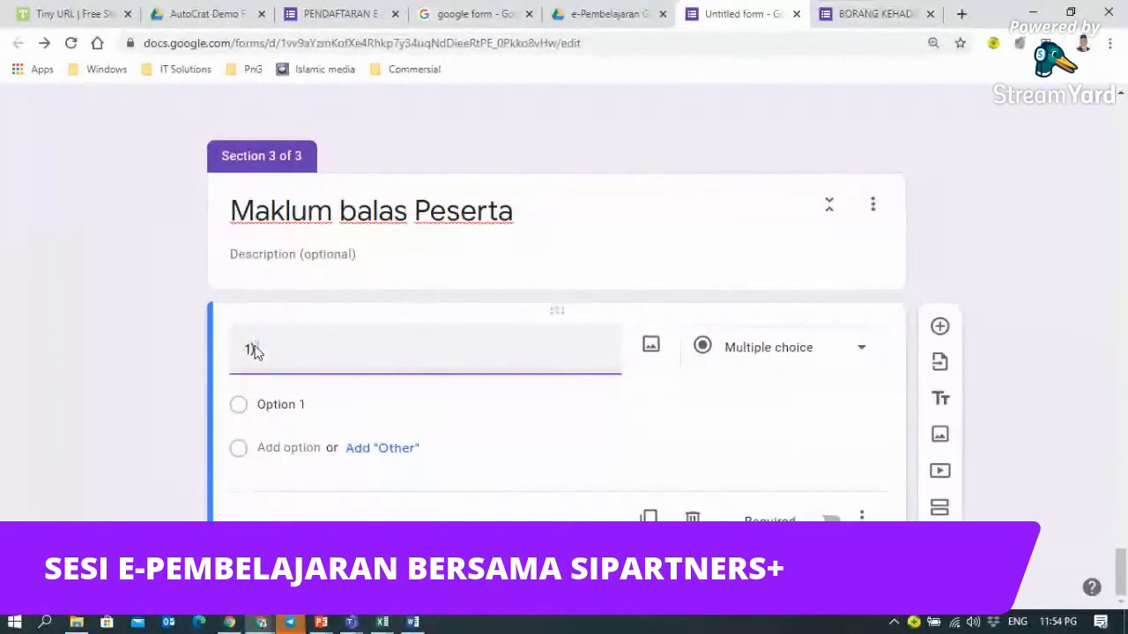
key(ctrl+v)
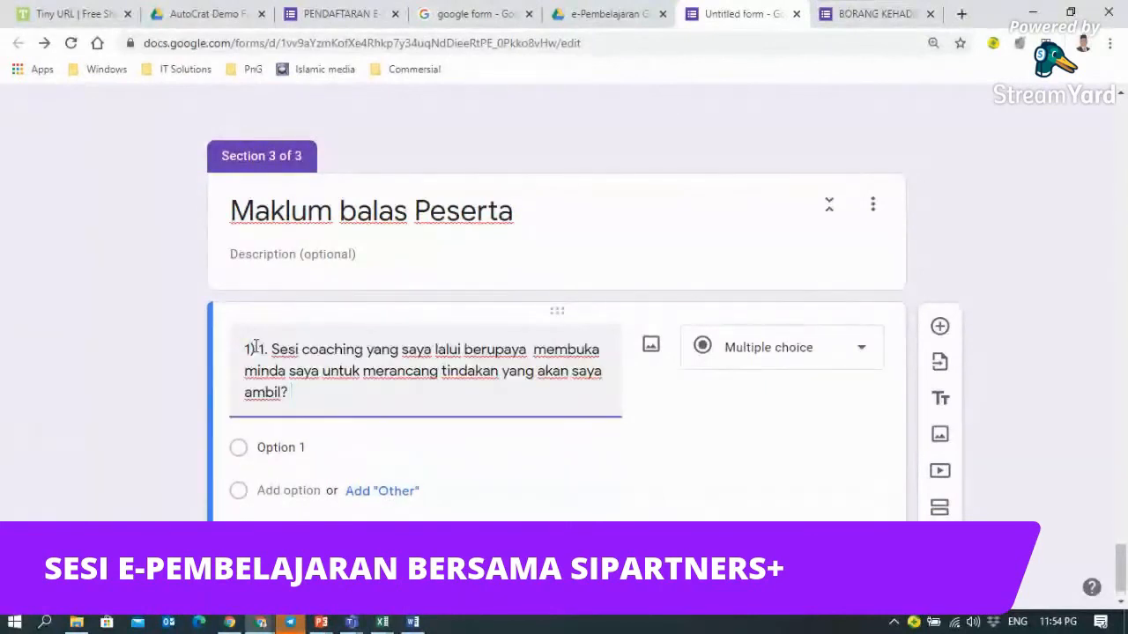
click(255, 347)
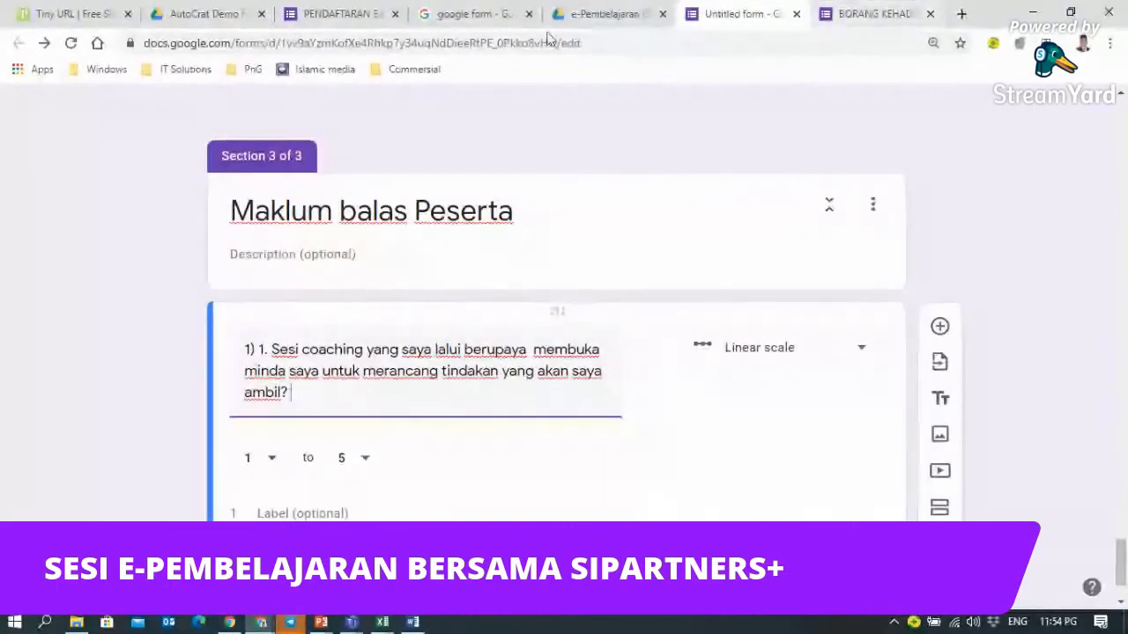
mouse_move(412, 622)
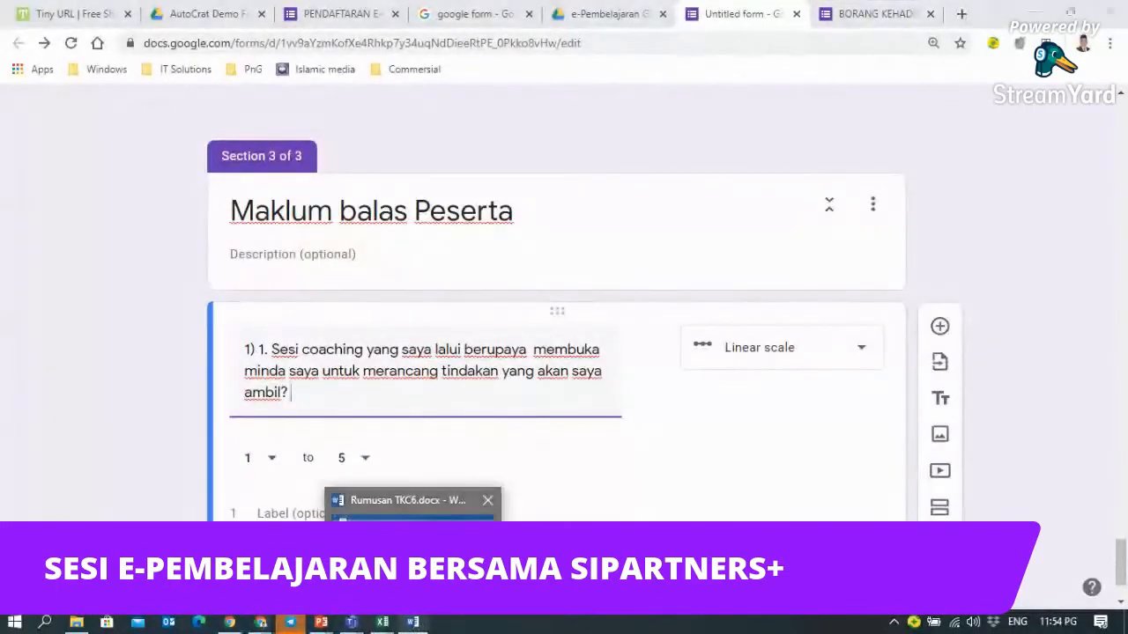
click(412, 510)
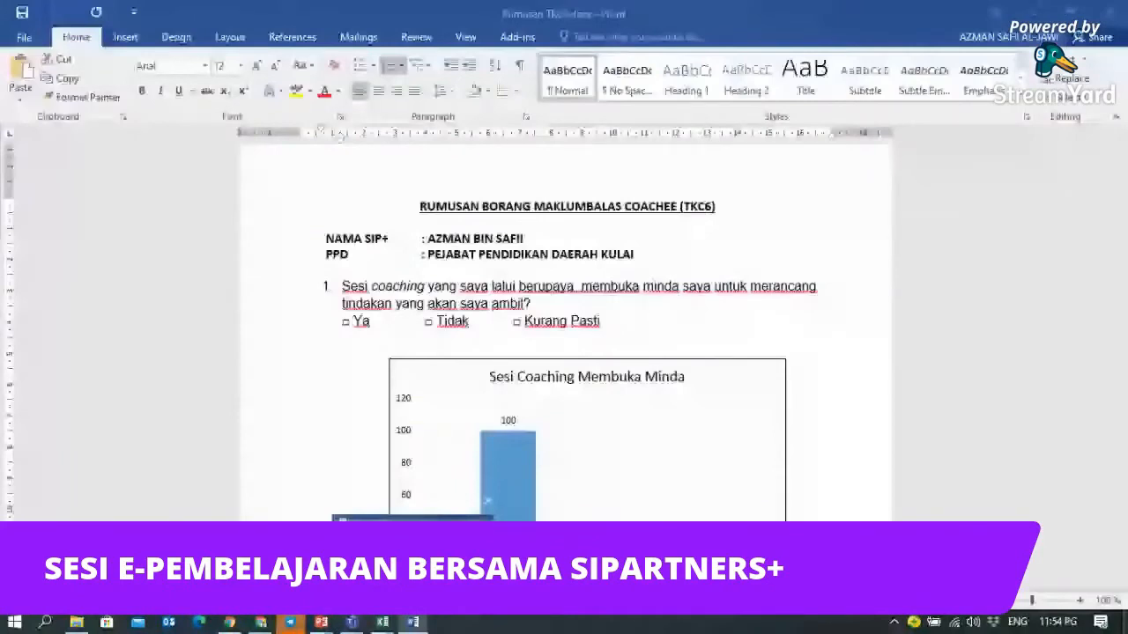
mouse_move(379, 625)
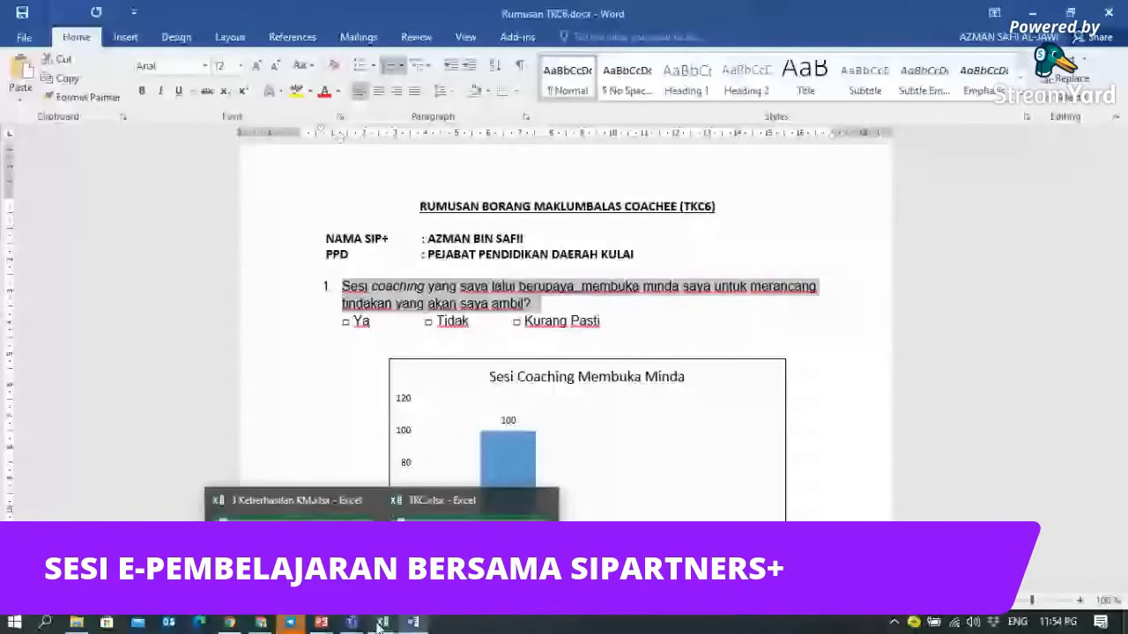
click(261, 623)
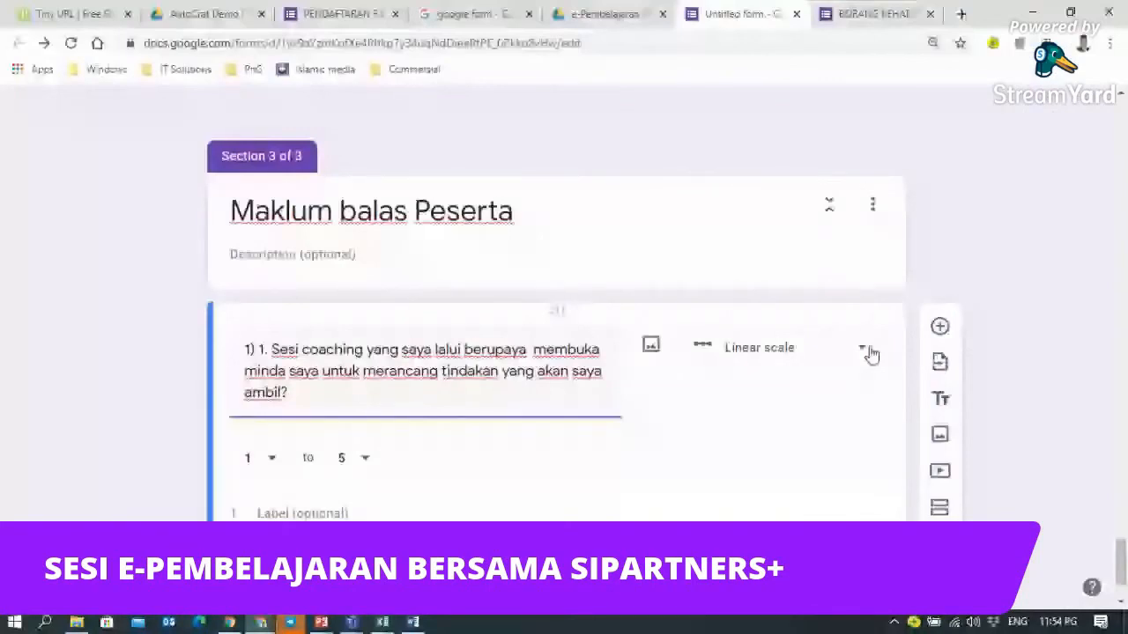
- Set the question type to Multiple choice and add the answer option 'Tidak'
click(864, 351)
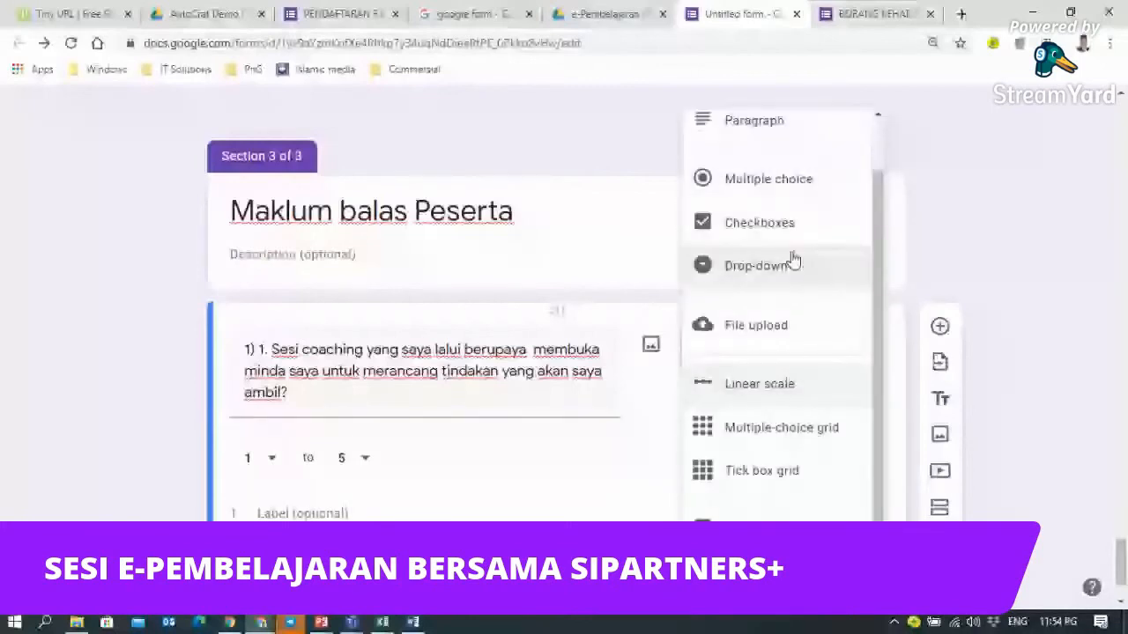
click(793, 185)
click(288, 493)
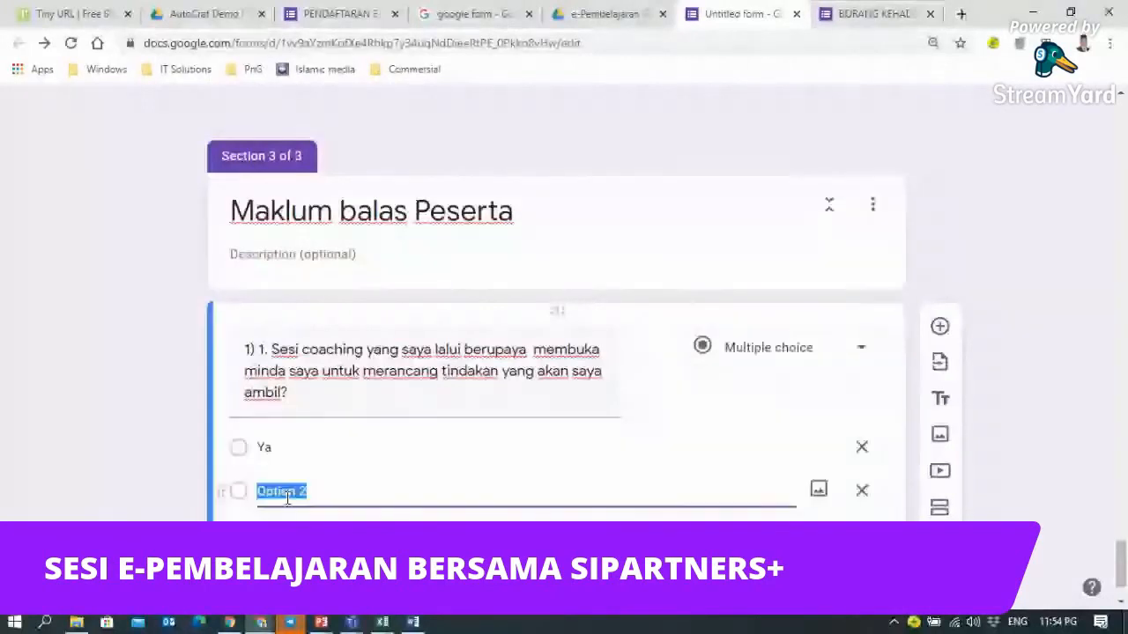
text(Tidak)
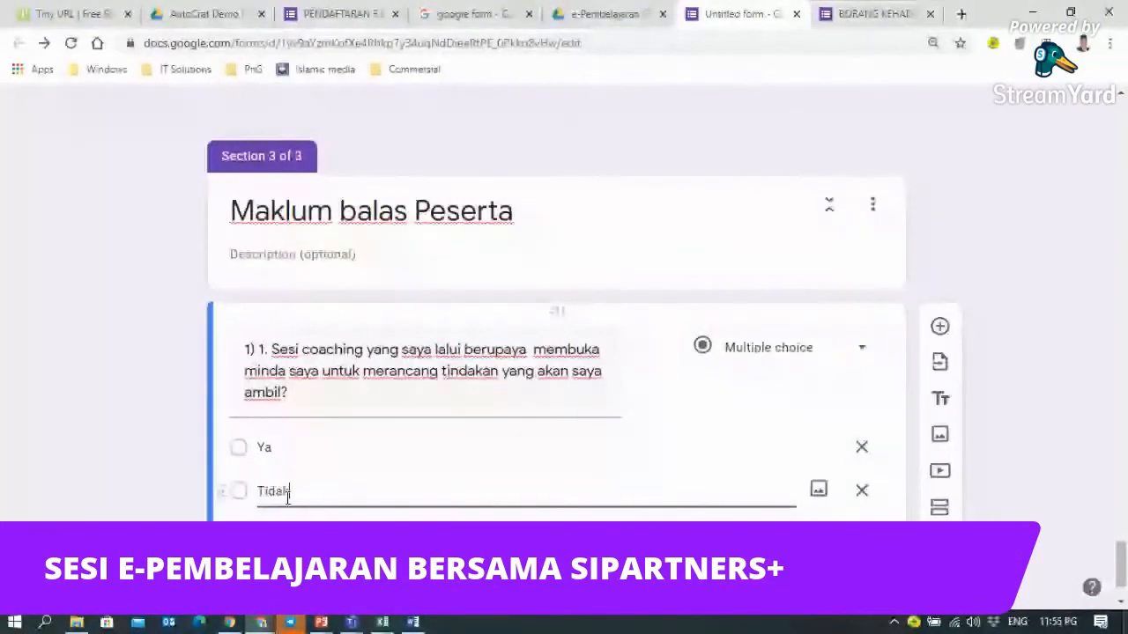
click(289, 534)
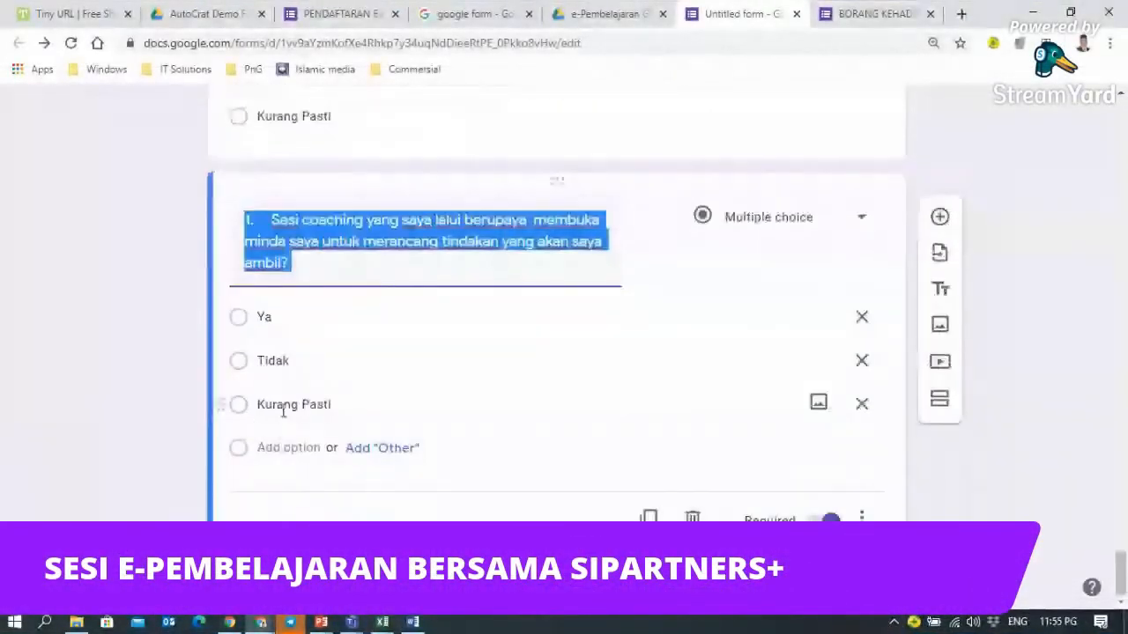
- Copy item 2's full question sentence from the Word feedback summary, then return to the form
click(412, 623)
scroll(476, 431, down, 3)
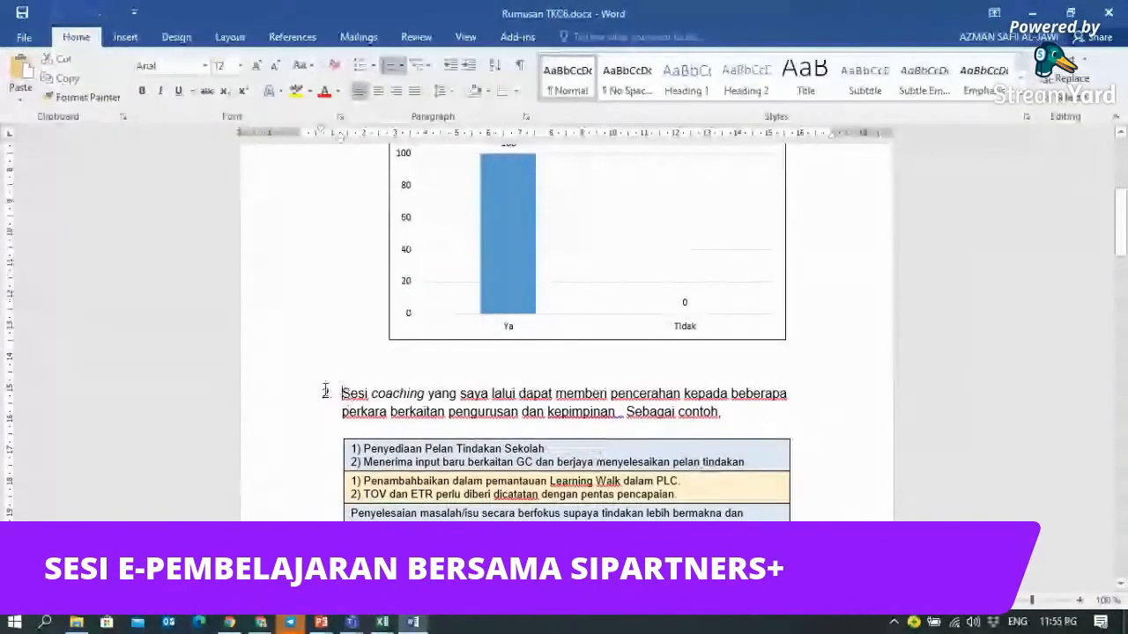
drag(357, 393, 722, 413)
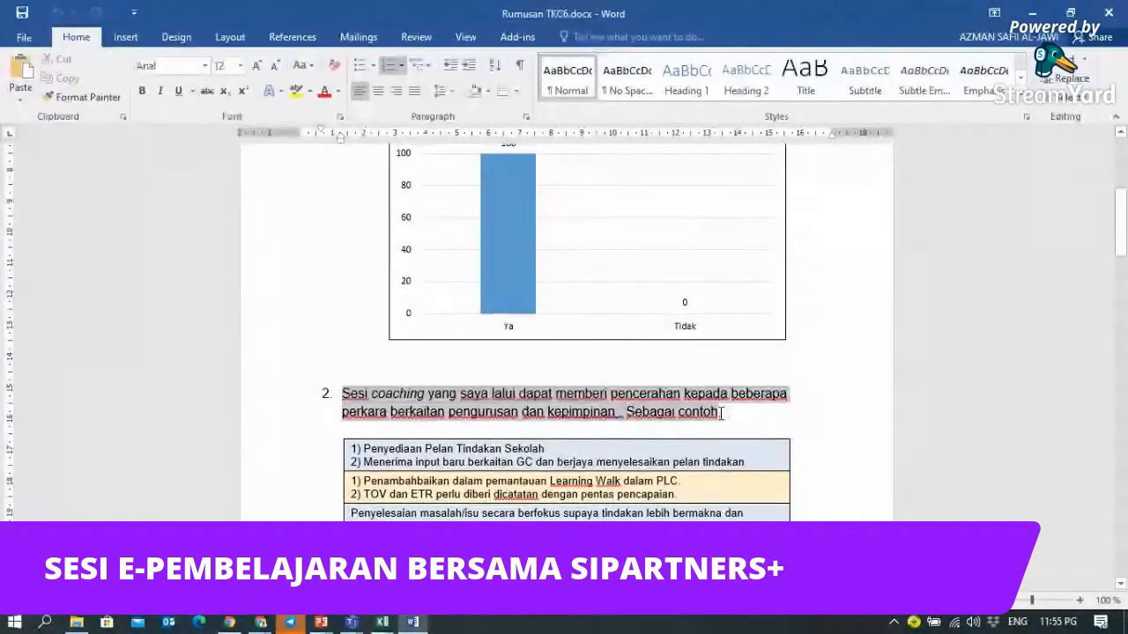
right_click(607, 417)
click(643, 136)
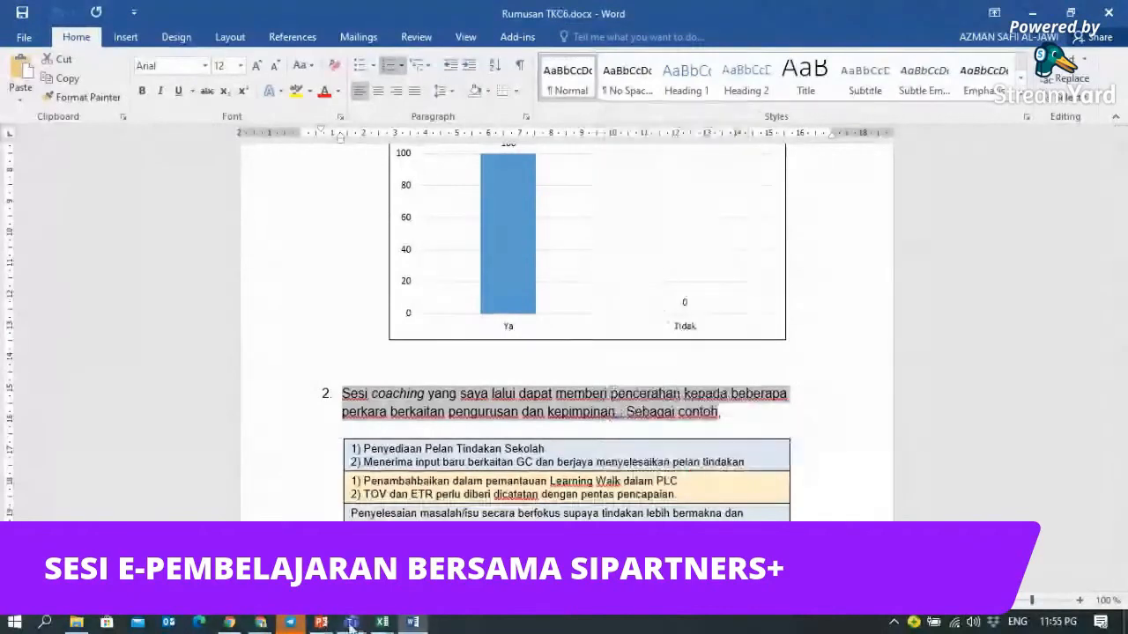
click(260, 622)
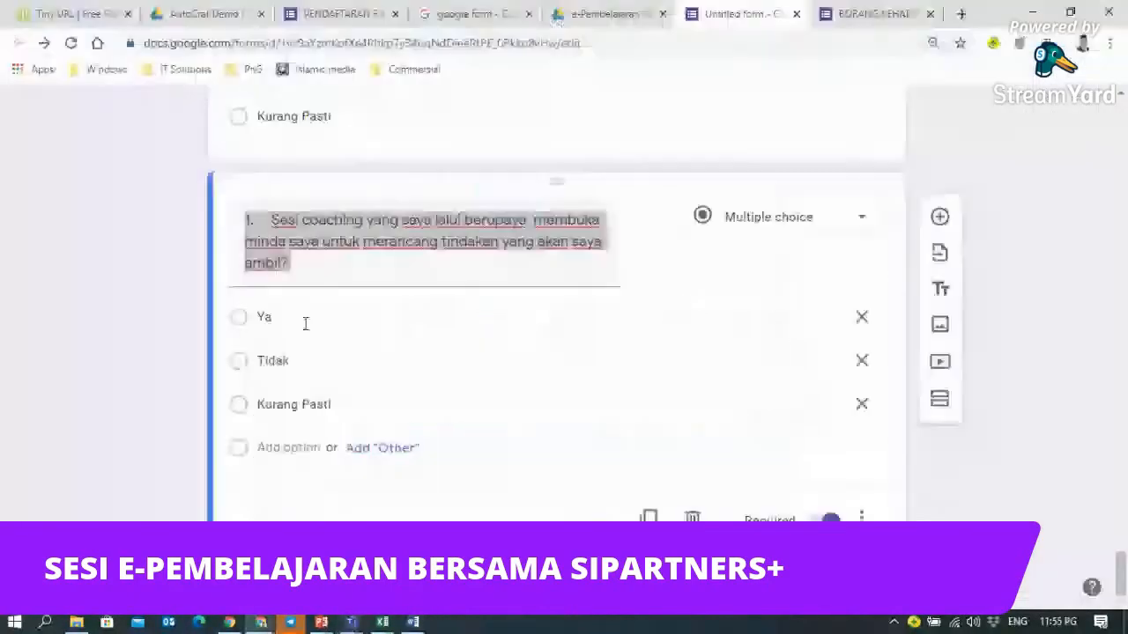
- Paste item 2's statement into the duplicated question's title and delete the trailing 'Sebagai contoh'
text(2.	Sesi coaching yang saya lalui dapat memberi pencerahan kepada beberapa perkara berkaitan pengurusan dan kepimpinan . Sebagai contoh)
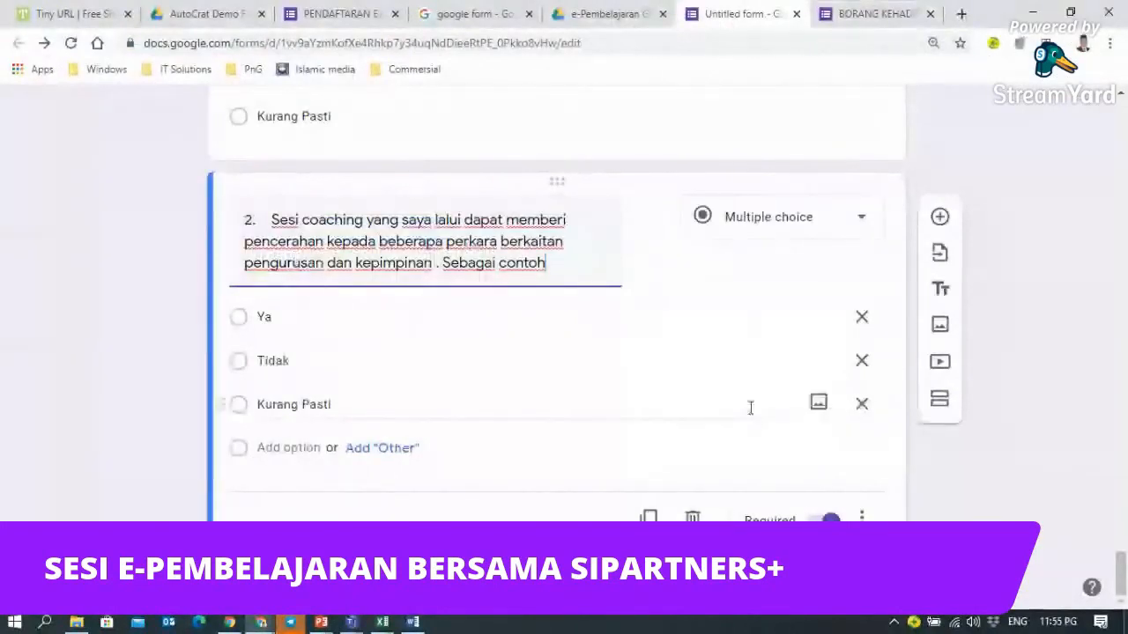
key(BackSpace)
key(BackSpace)
key(BackSpace)
key(BackSpace)
key(BackSpace)
key(BackSpace)
key(BackSpace)
key(BackSpace)
key(BackSpace)
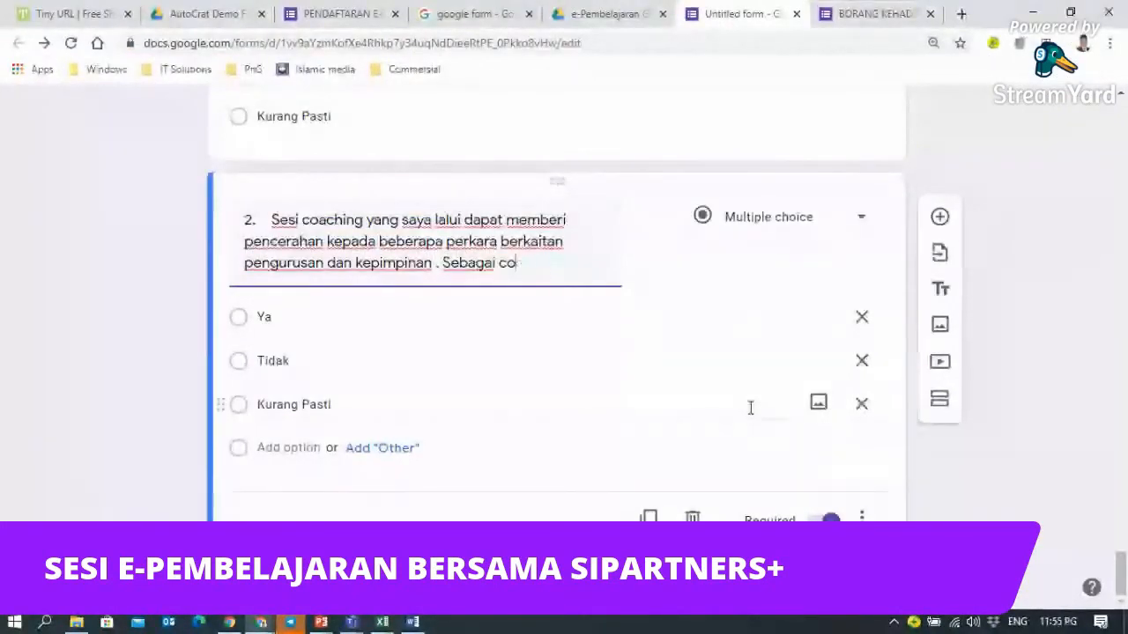
key(BackSpace)
key(BackSpace)
key(BackSpace)
key(BackSpace)
key(BackSpace)
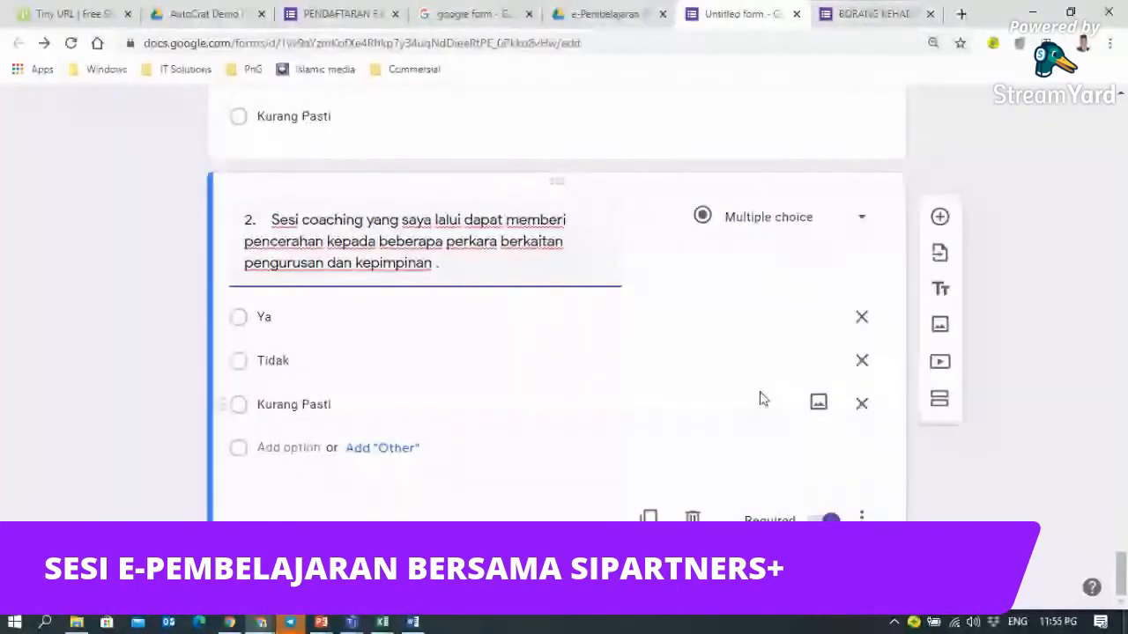
scroll(1003, 264, up, 1)
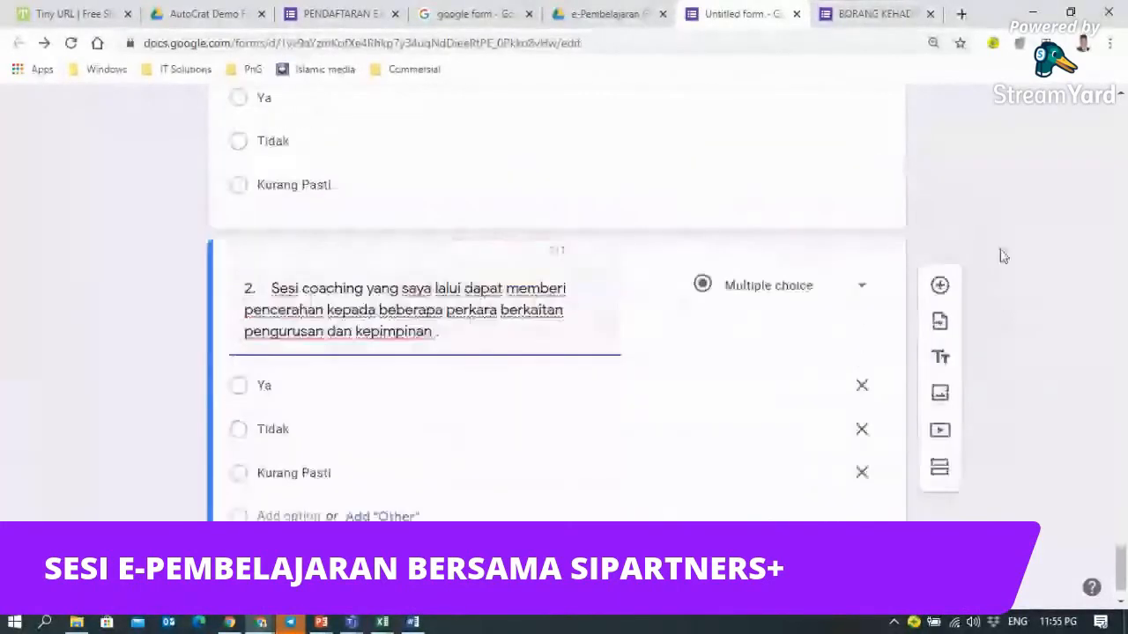
scroll(1003, 255, up, 20)
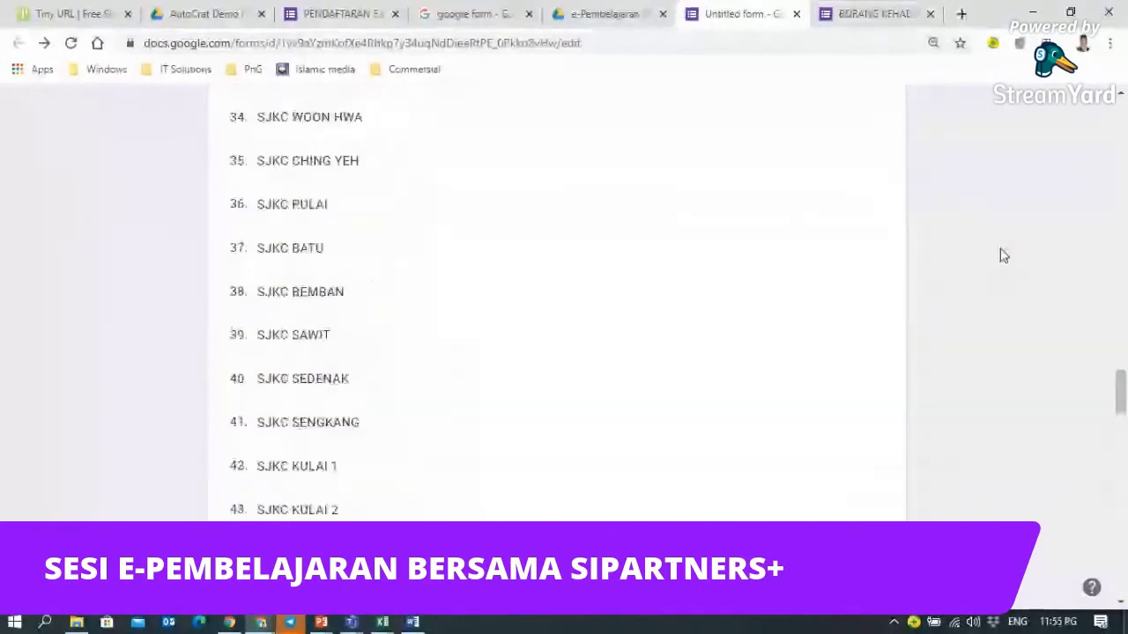
scroll(1002, 255, up, 18)
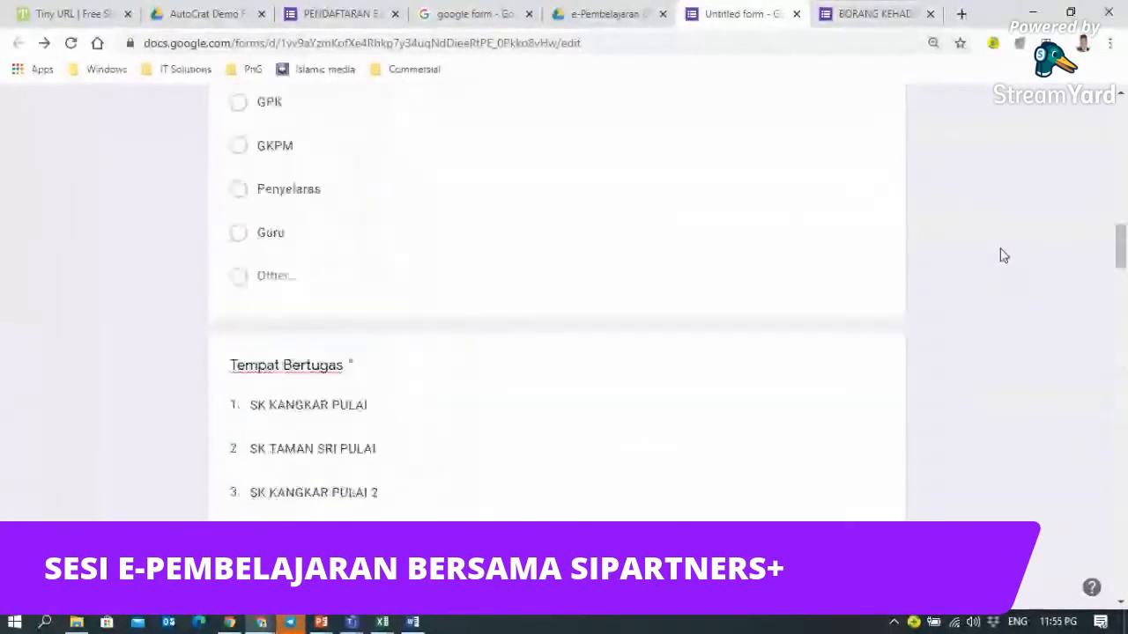
scroll(1003, 256, up, 10)
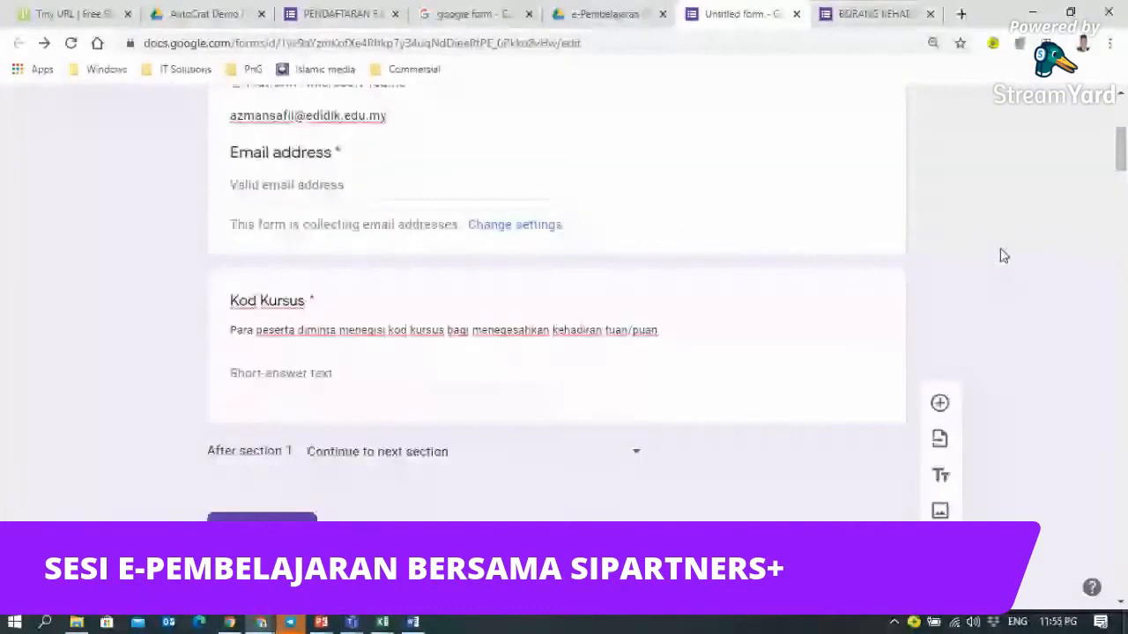
scroll(1002, 256, up, 5)
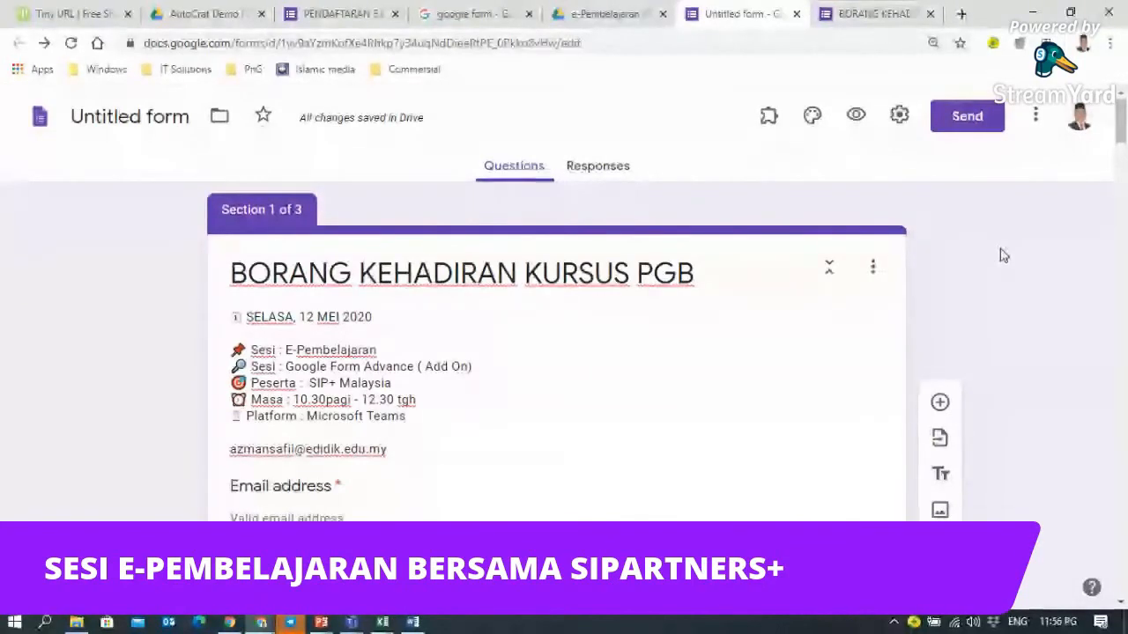
click(855, 124)
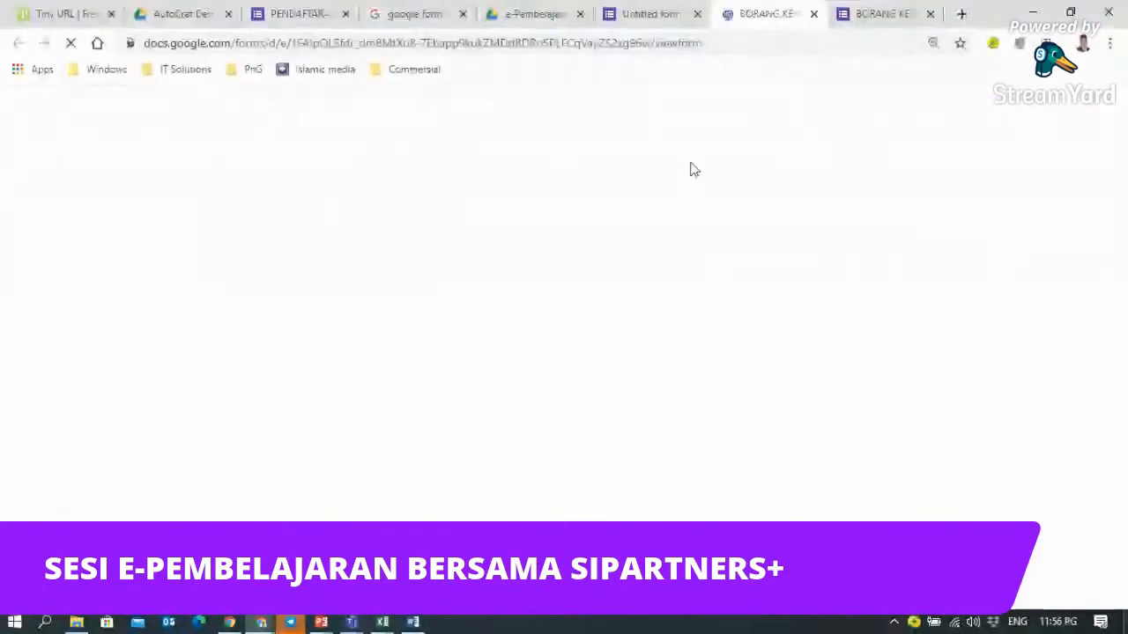
- Scroll through the BORANG KEHADIRAN KURSUS PGB preview, then close both preview tabs
scroll(688, 189, down, 2)
scroll(688, 189, down, 1)
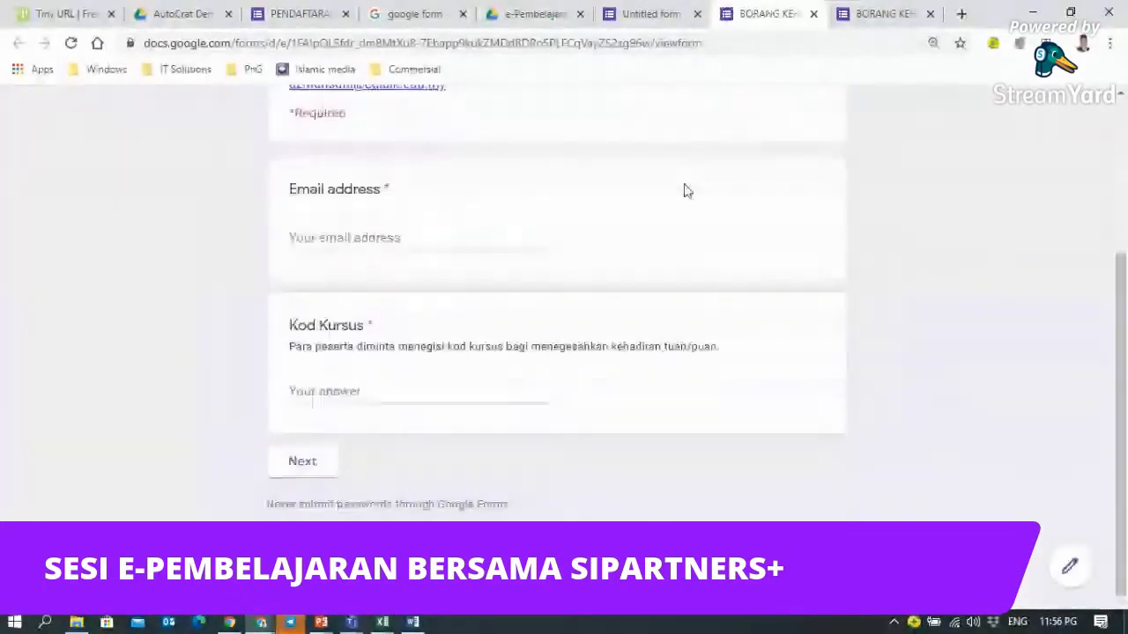
scroll(688, 192, down, 1)
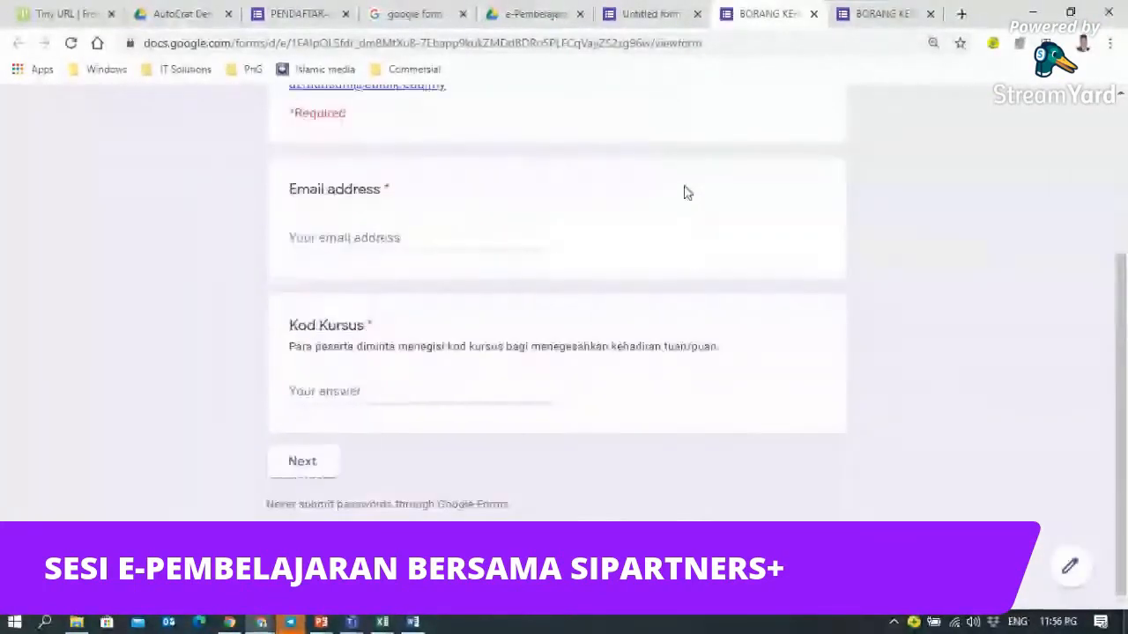
scroll(683, 191, up, 3)
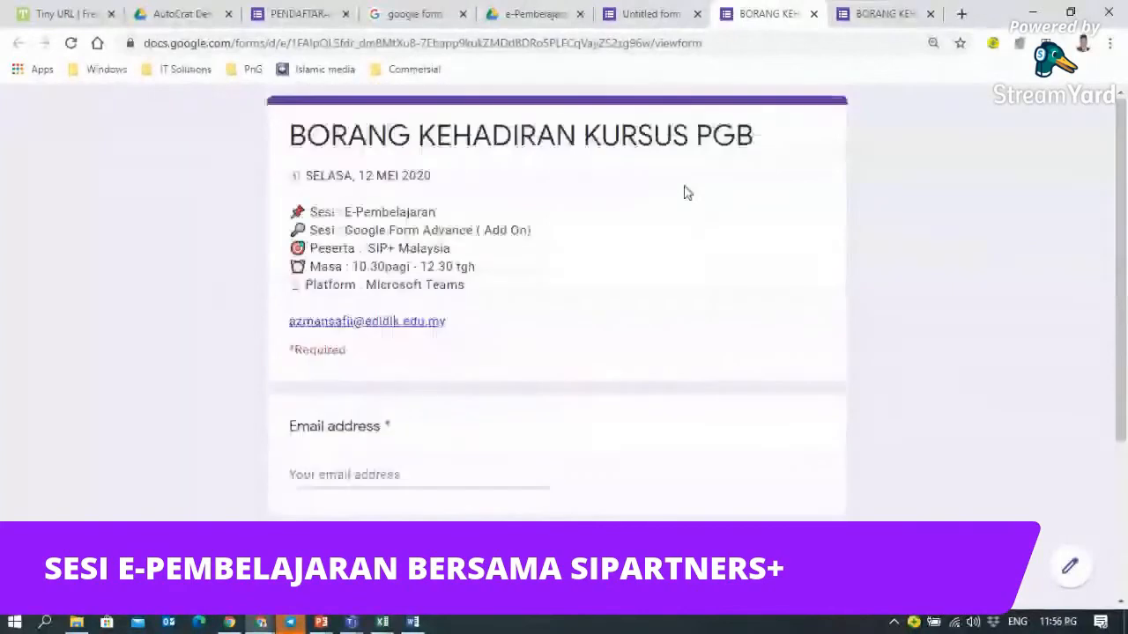
click(861, 27)
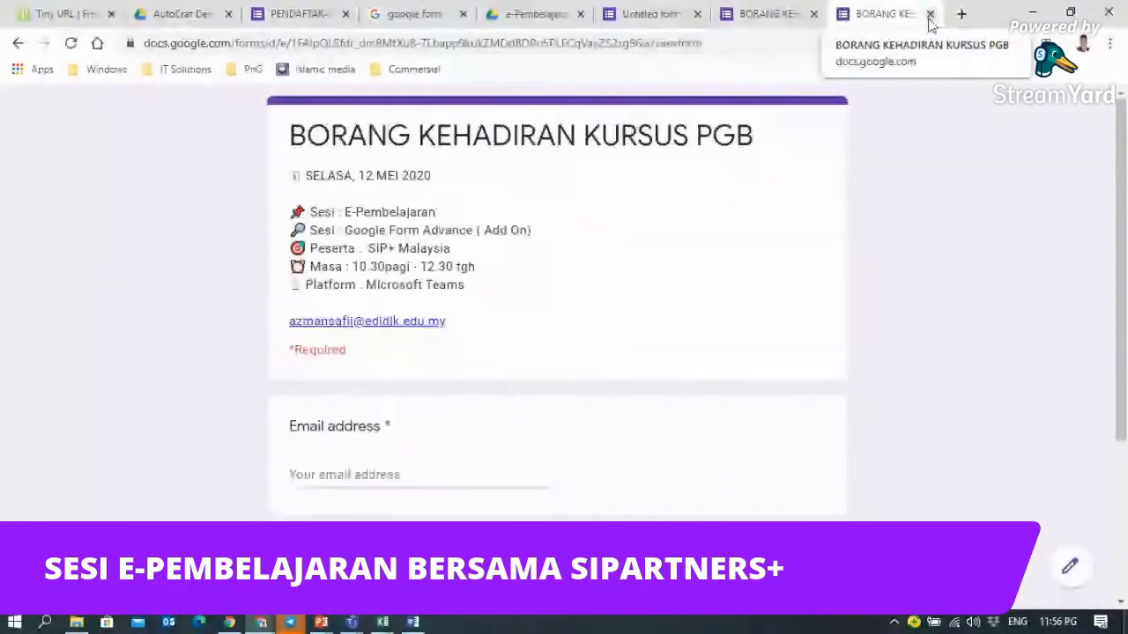
scroll(475, 264, down, 3)
scroll(480, 266, up, 3)
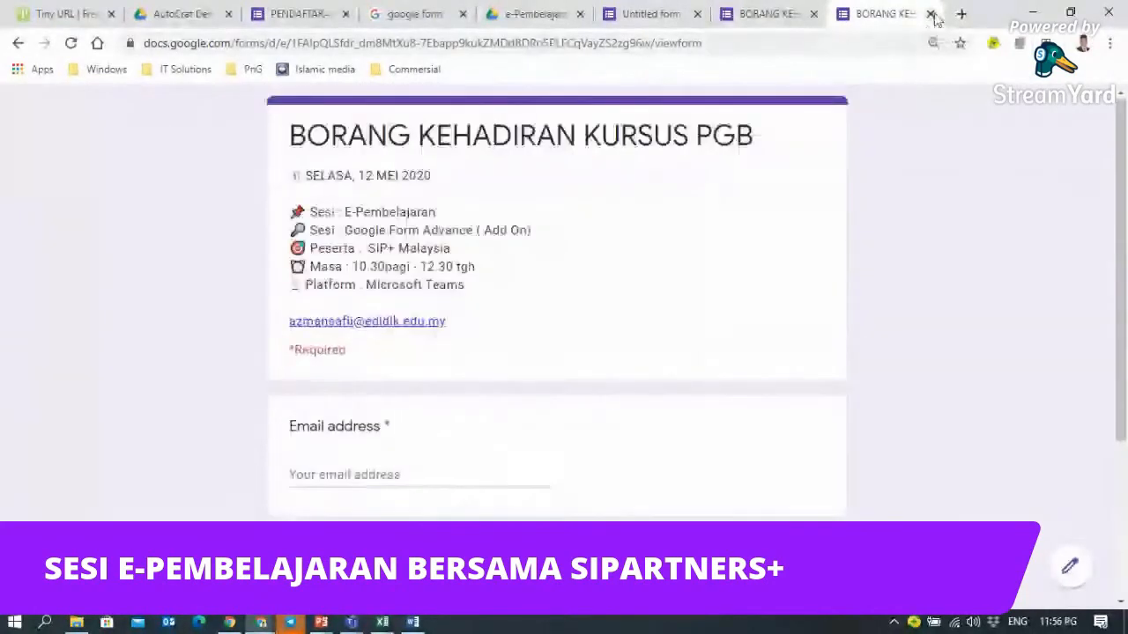
click(931, 15)
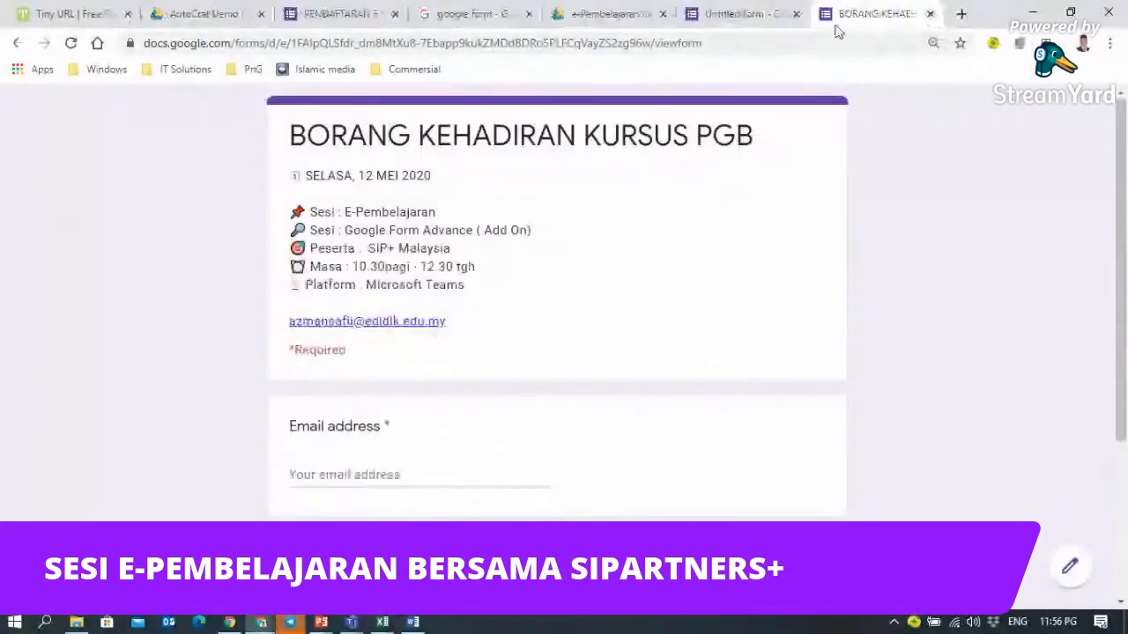
key(ctrl+w)
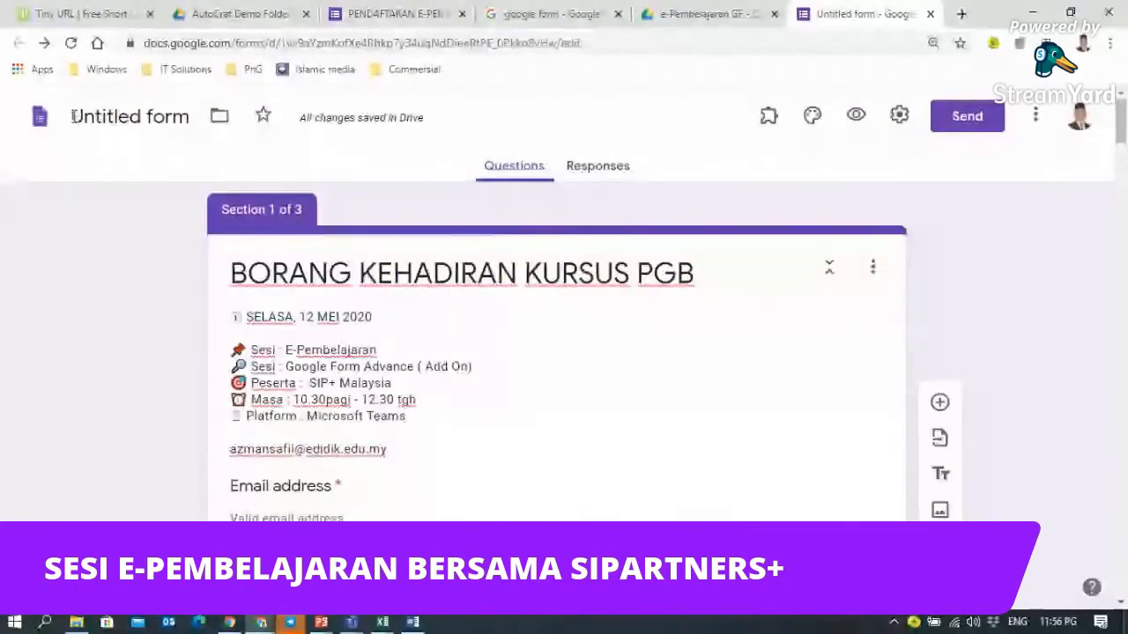
- Rename the form file to 'BORANG KEHADIRAN KURSUS PGB' and save settings that collect emails and always send receipts
click(260, 273)
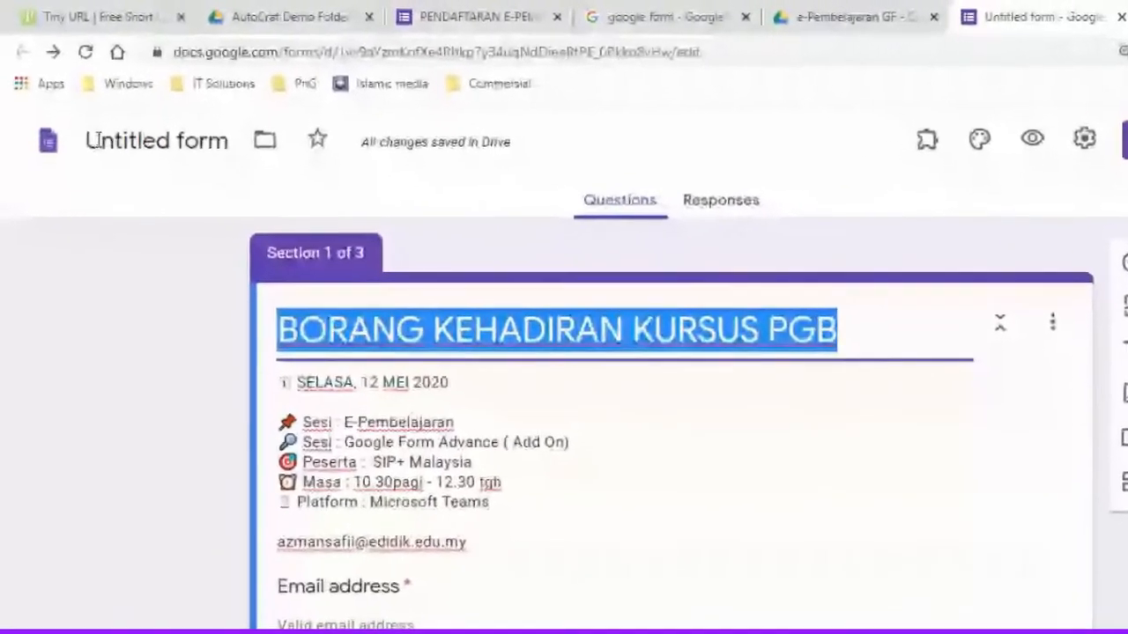
click(160, 121)
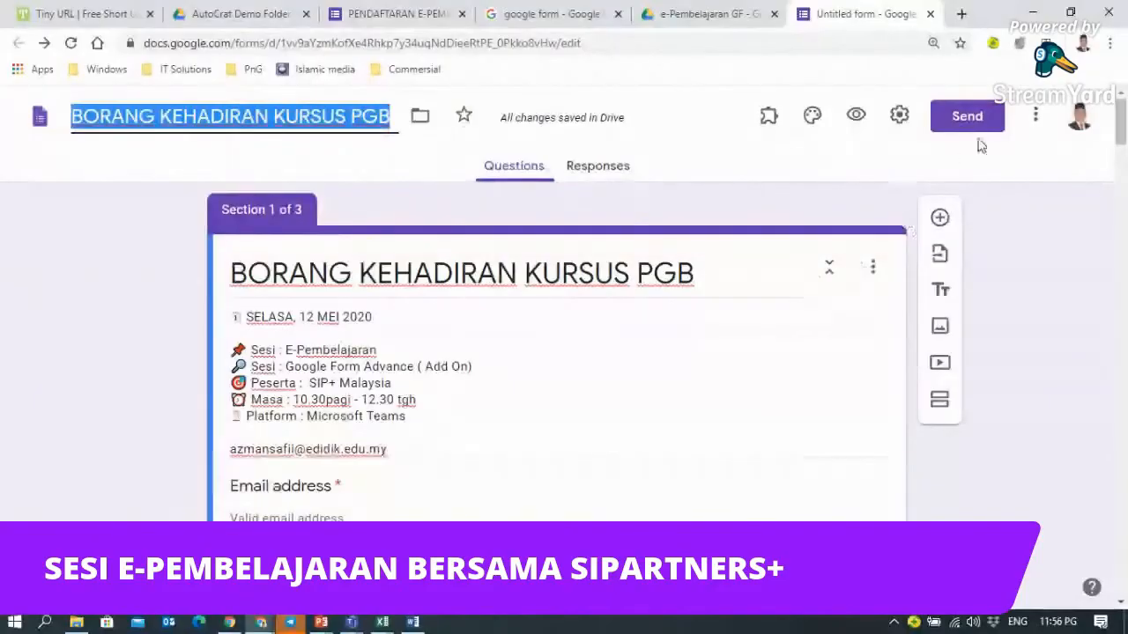
click(899, 116)
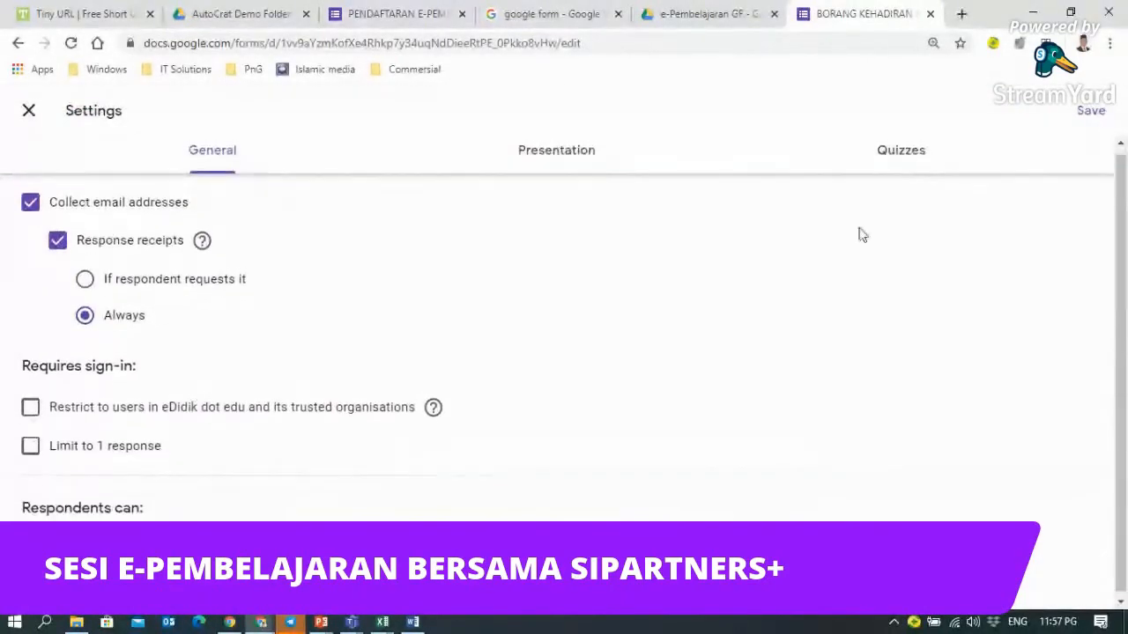
click(1089, 111)
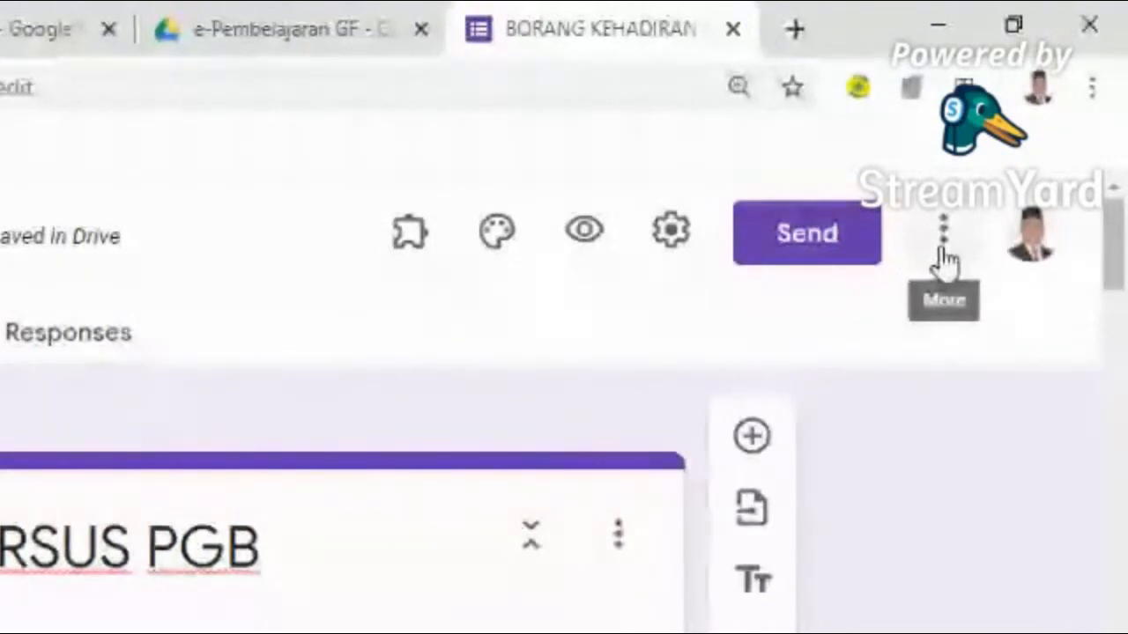
- Add the new collaborator's pasted Gmail address as an Editor through Add collaborators
click(944, 259)
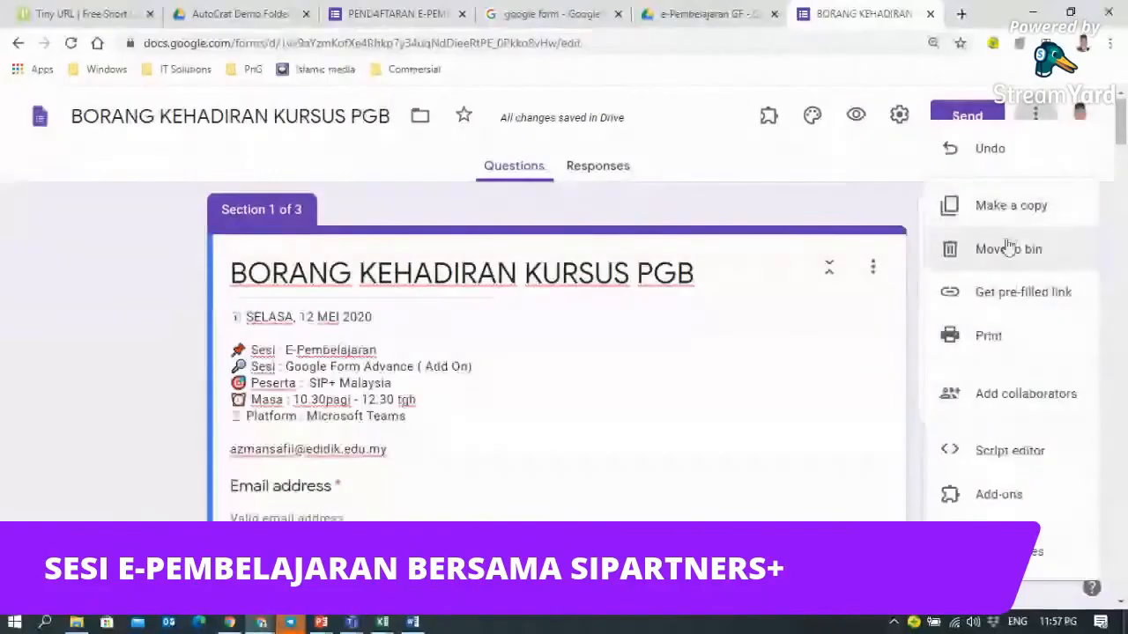
click(994, 406)
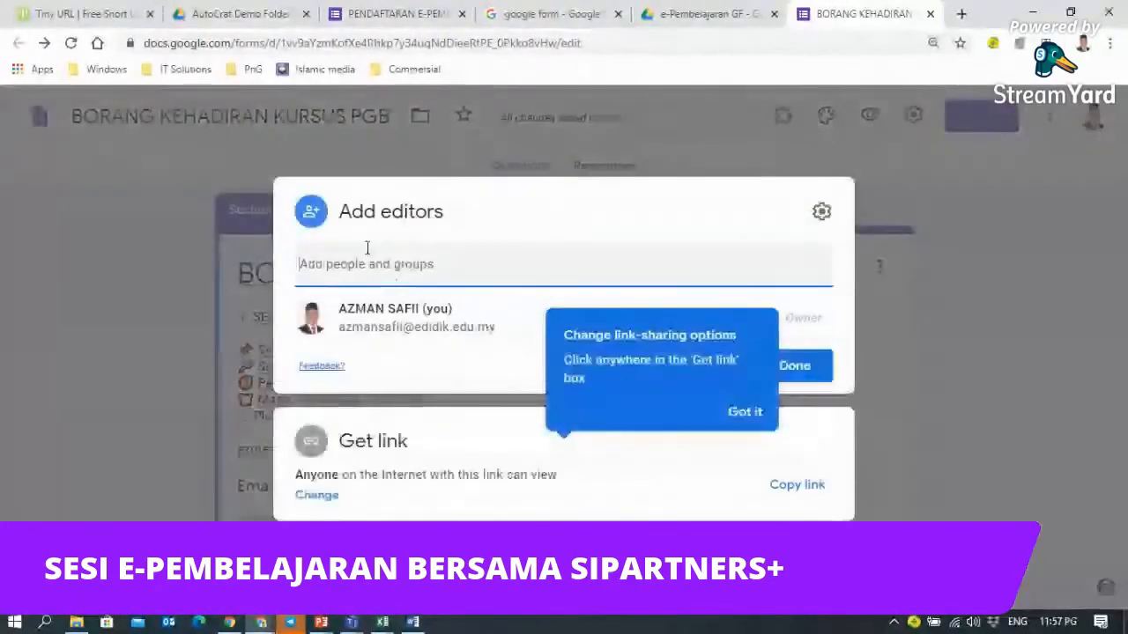
click(338, 263)
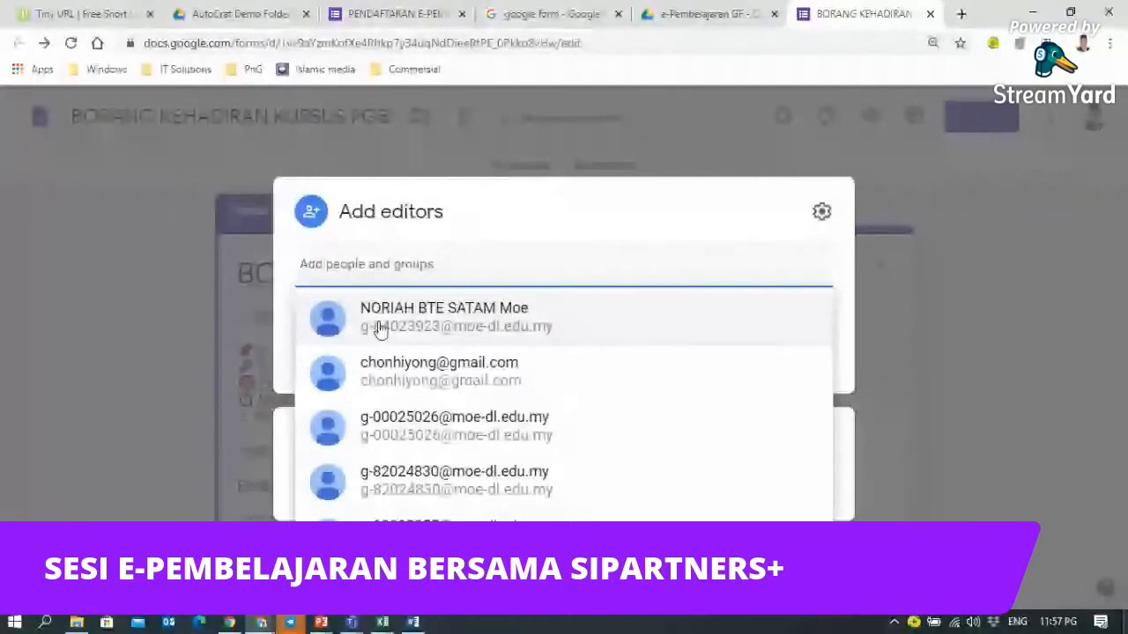
click(356, 258)
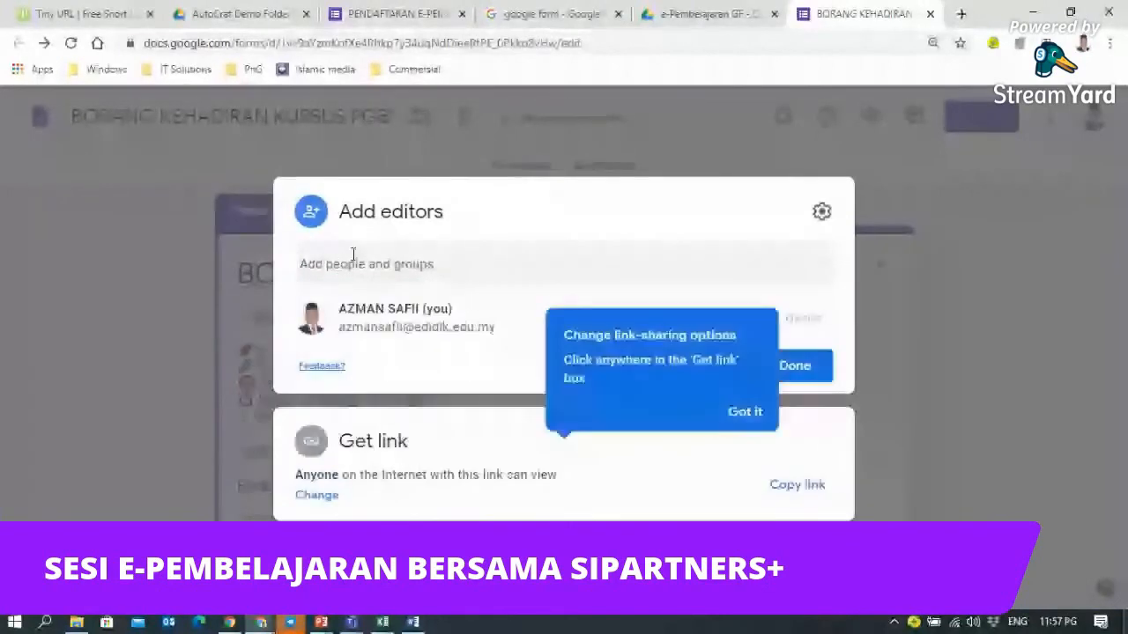
click(351, 260)
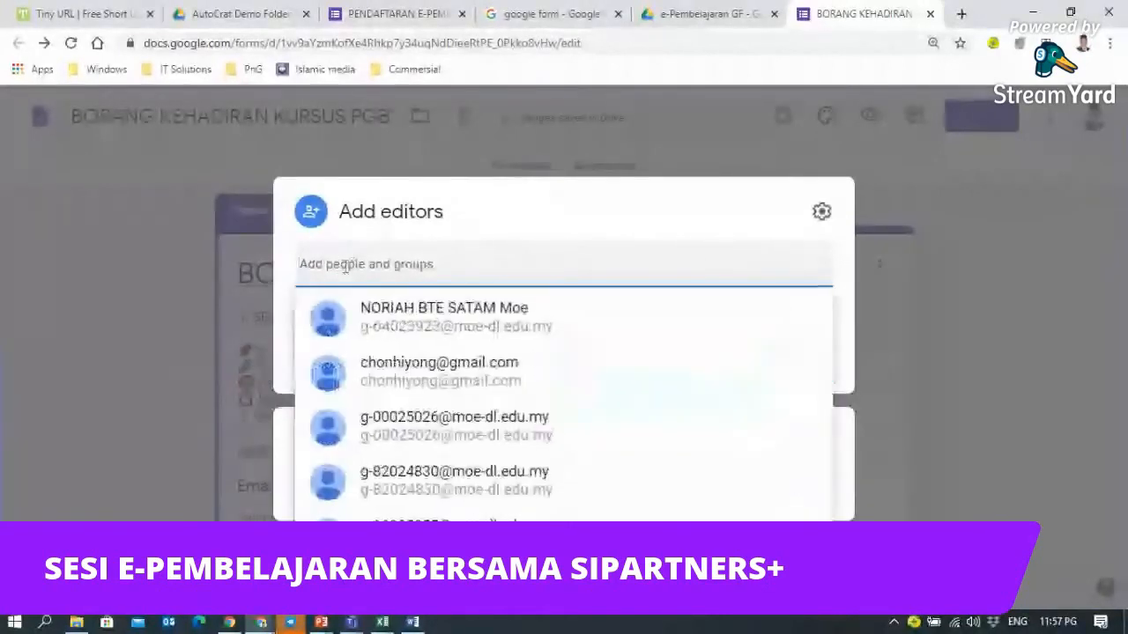
key(ctrl+v)
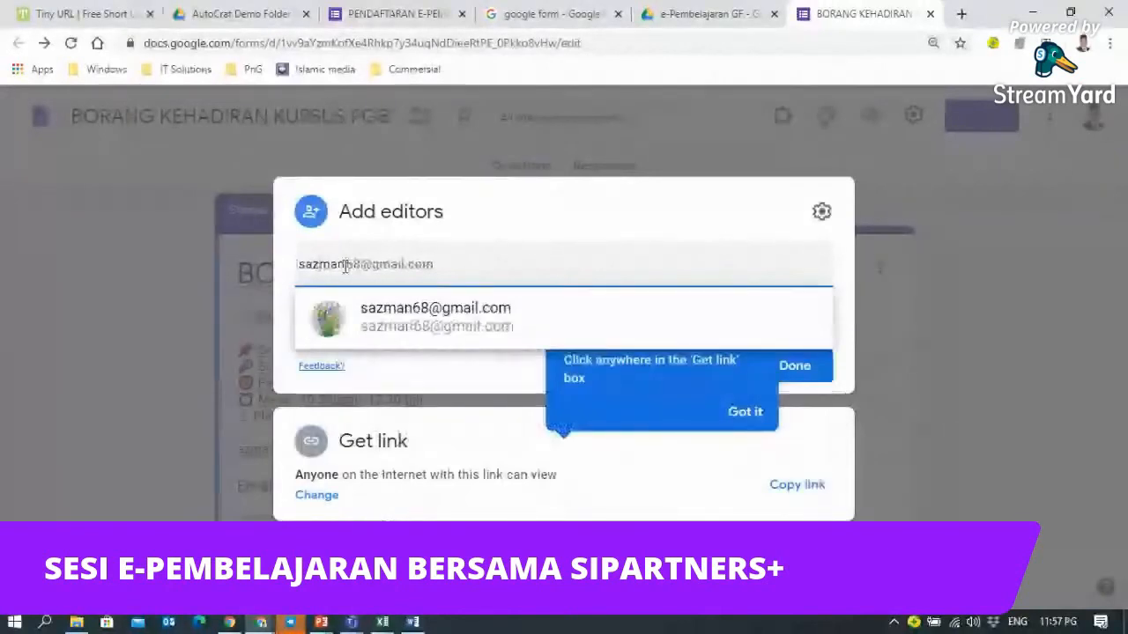
click(327, 310)
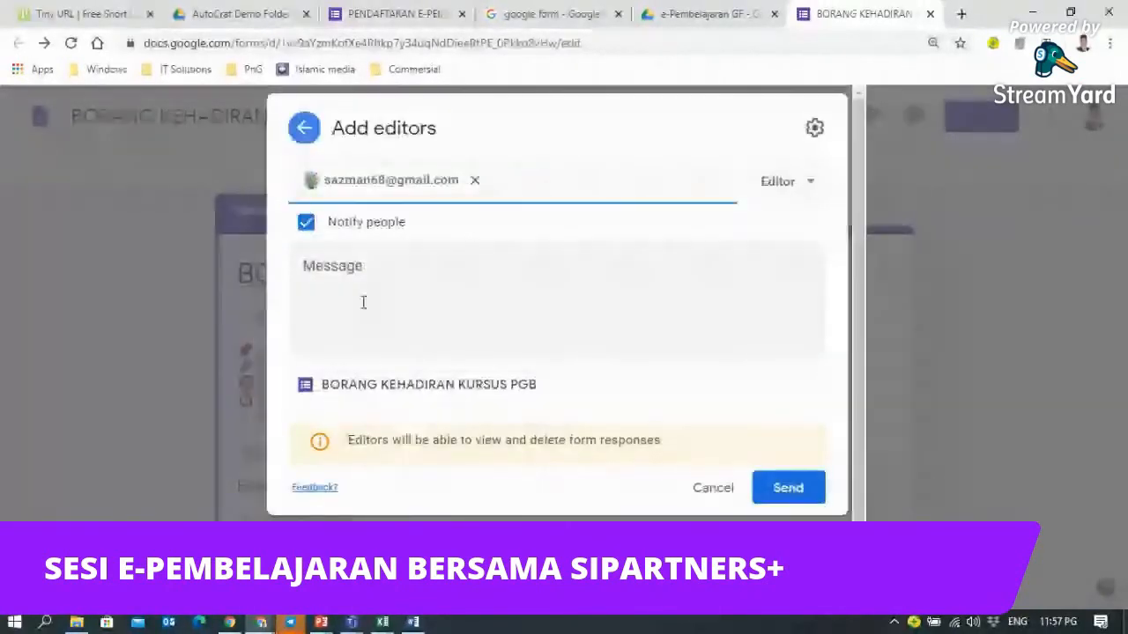
- Send Editor access with the note 'Tuan di beri akses kepada data daripada makalum balas kursus peserat', sharing outside the organisation anyway
click(347, 272)
text(T)
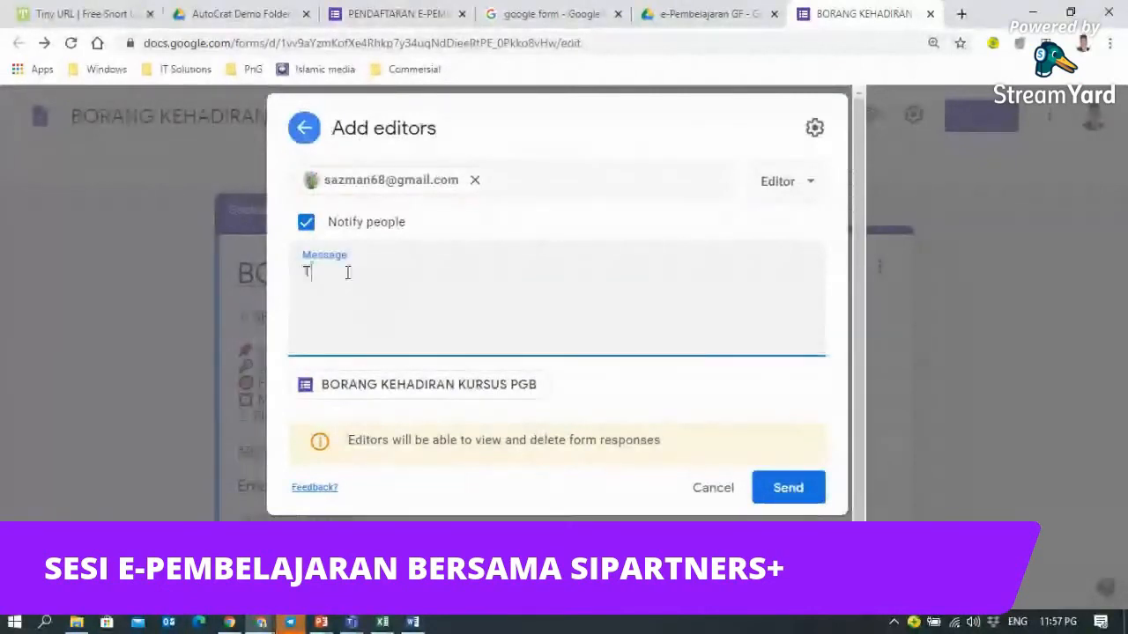
text(uan di ber)
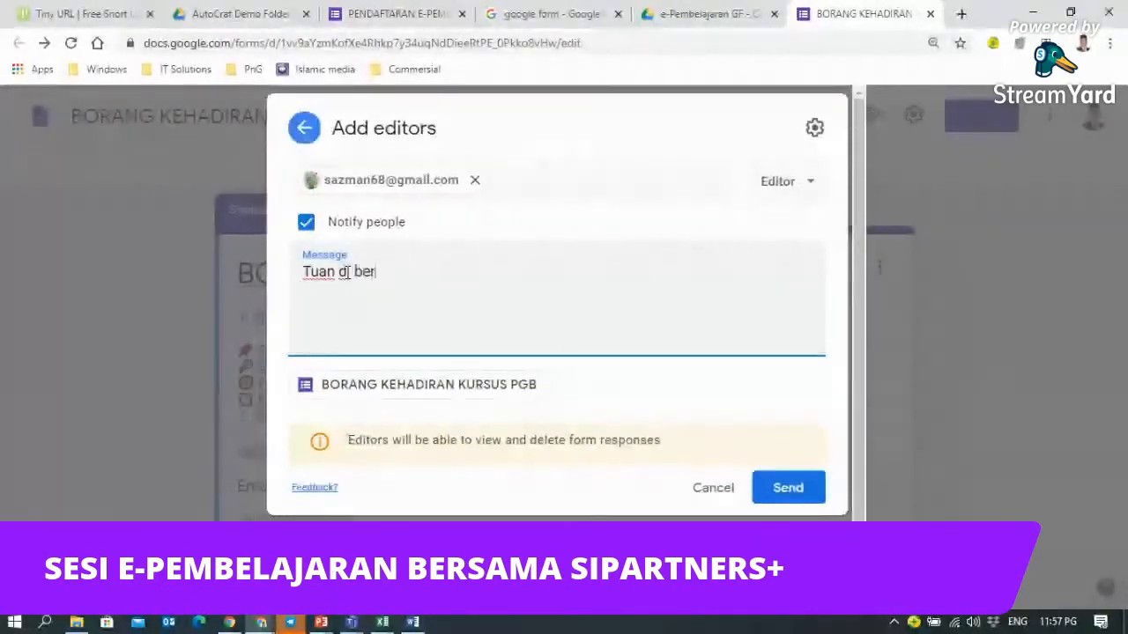
text(i akses kep)
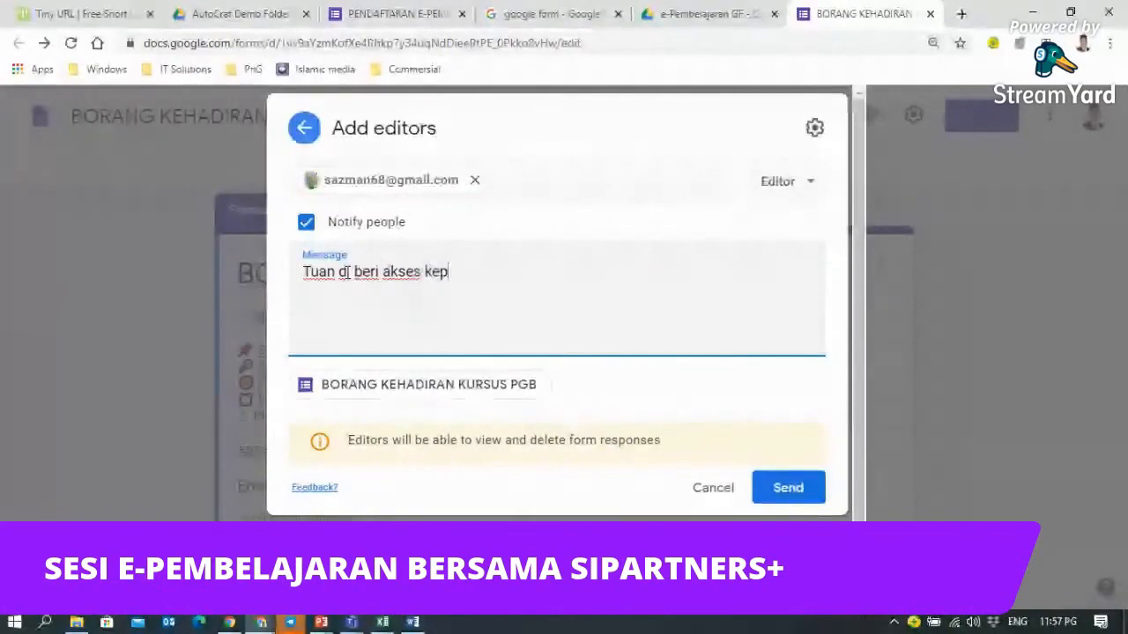
text(ada data )
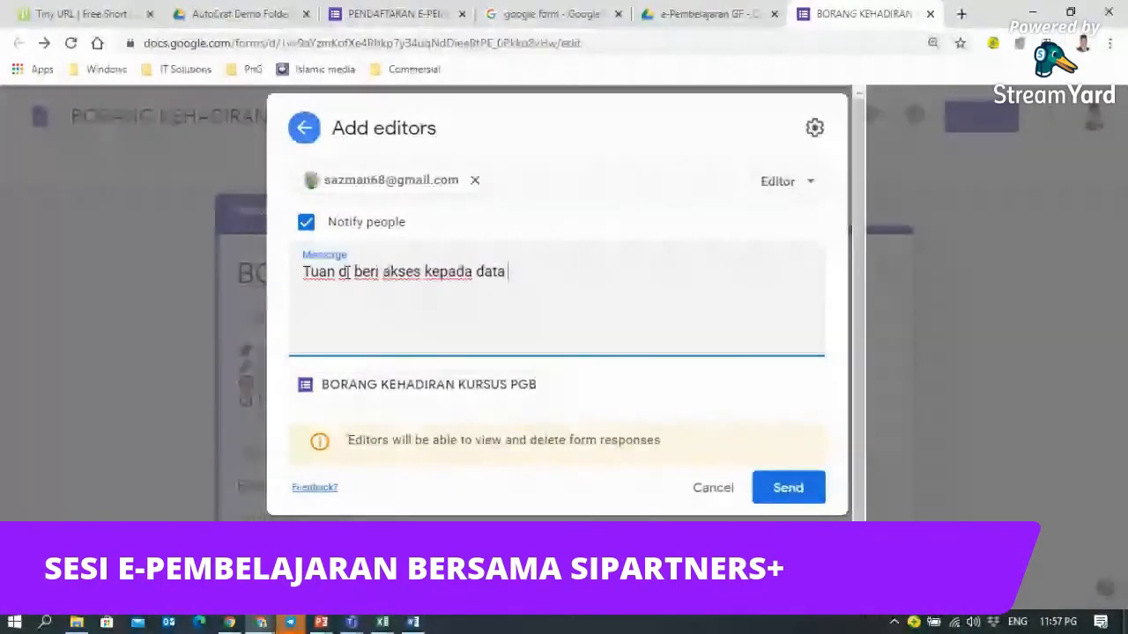
text(daripada )
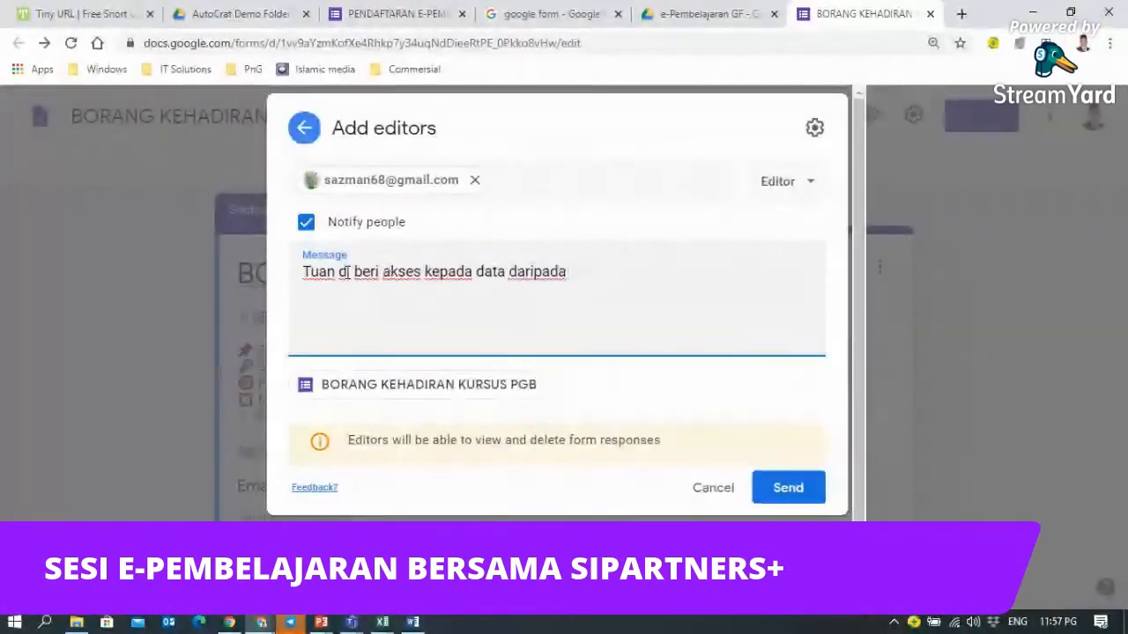
text(mak)
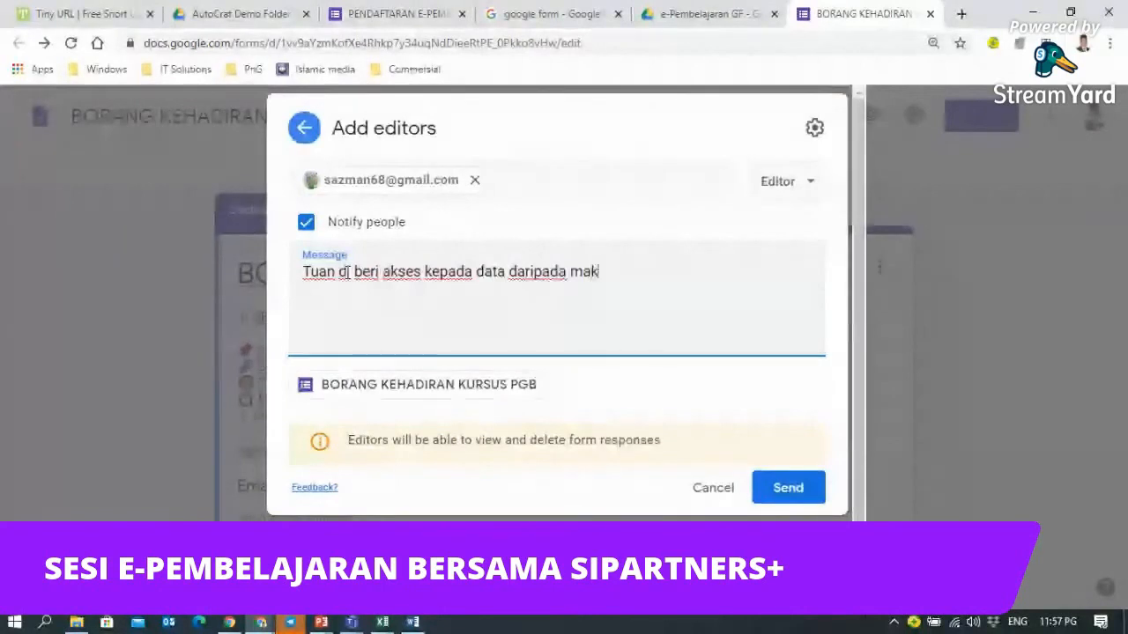
text(alum balas kur)
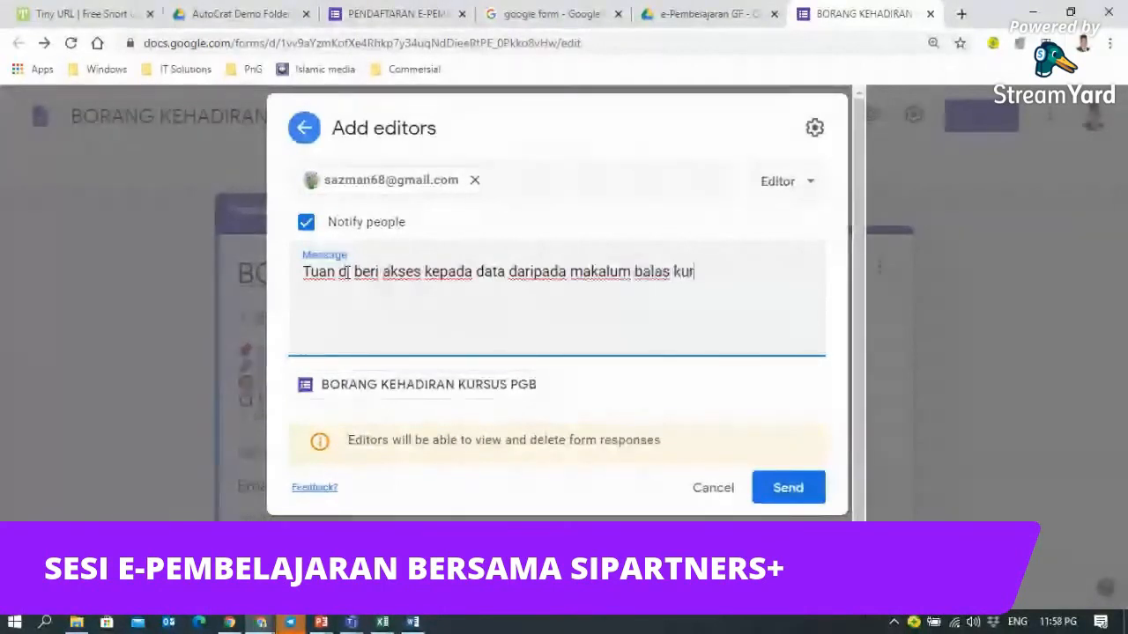
text(sus peser)
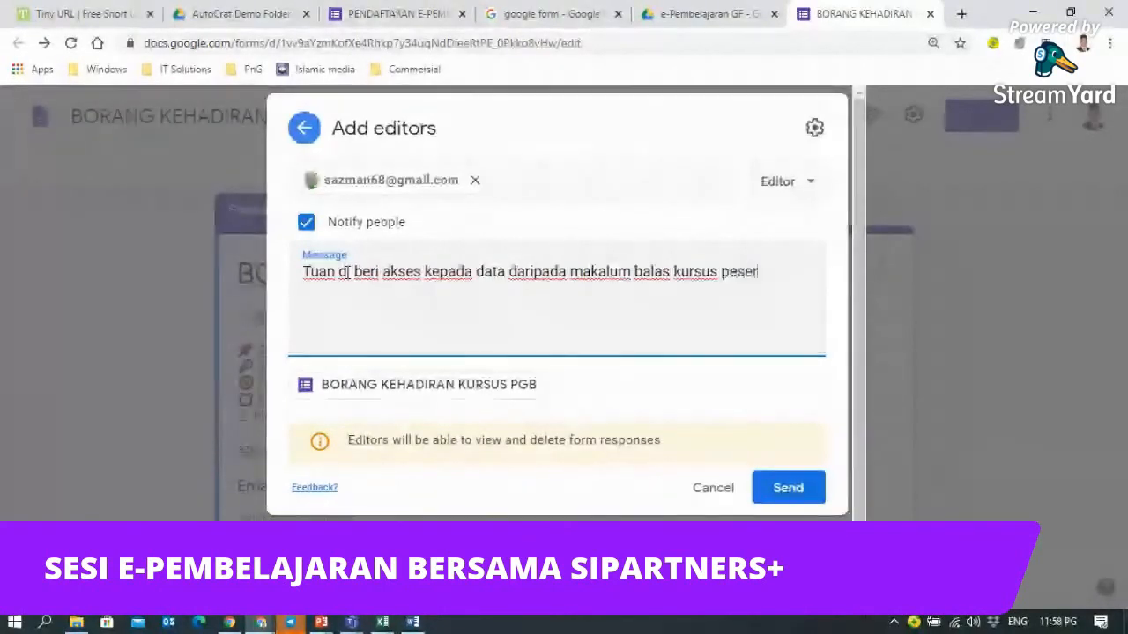
text(at)
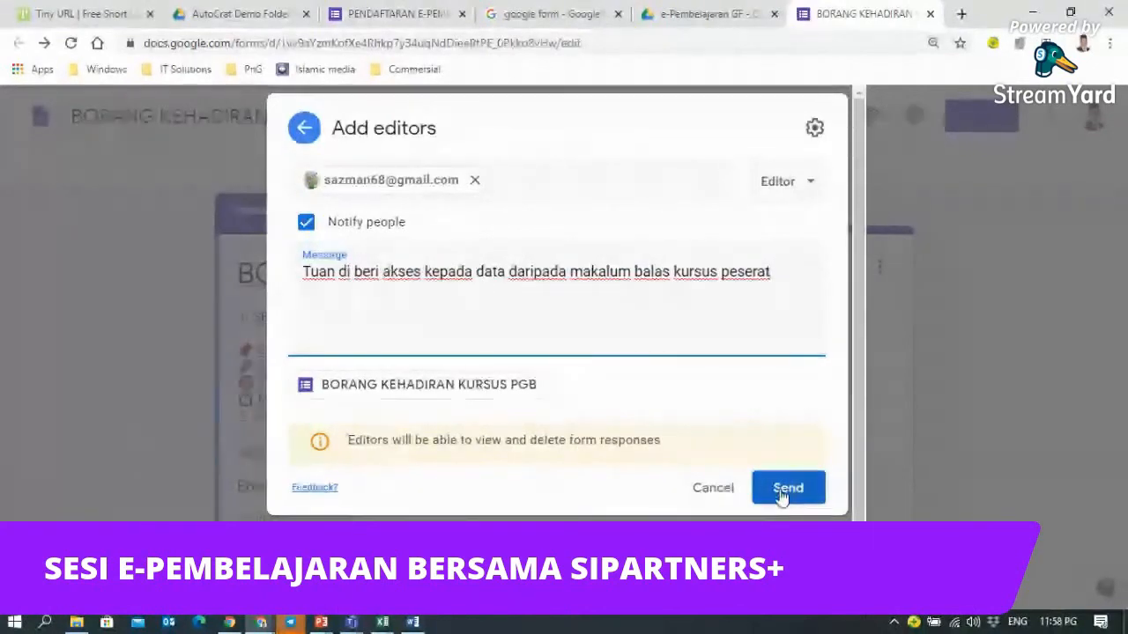
click(815, 195)
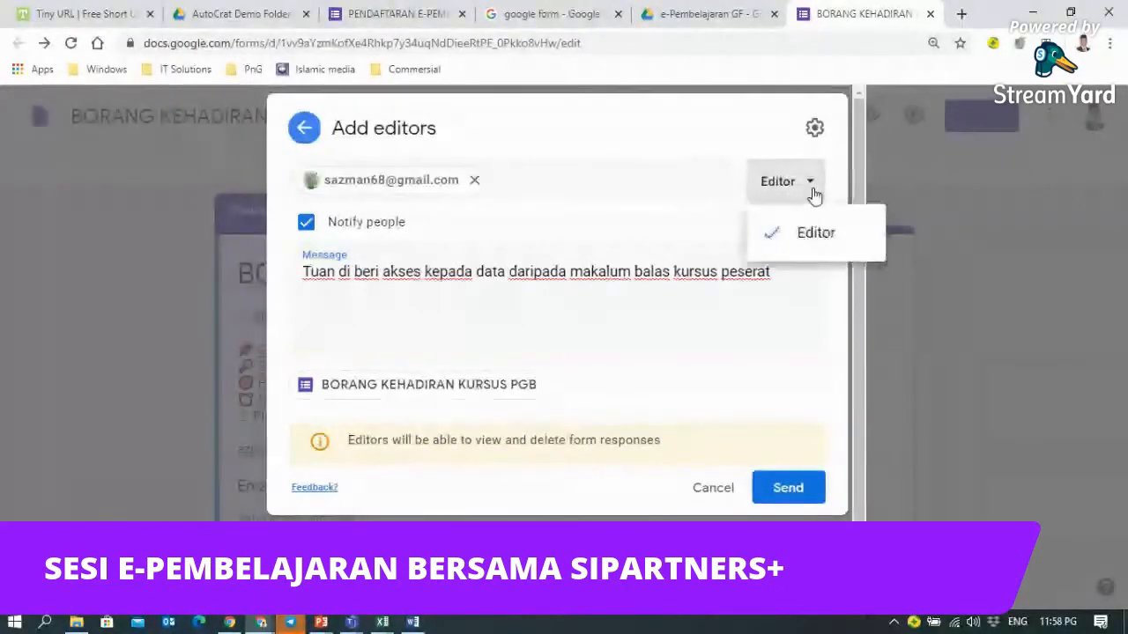
click(811, 199)
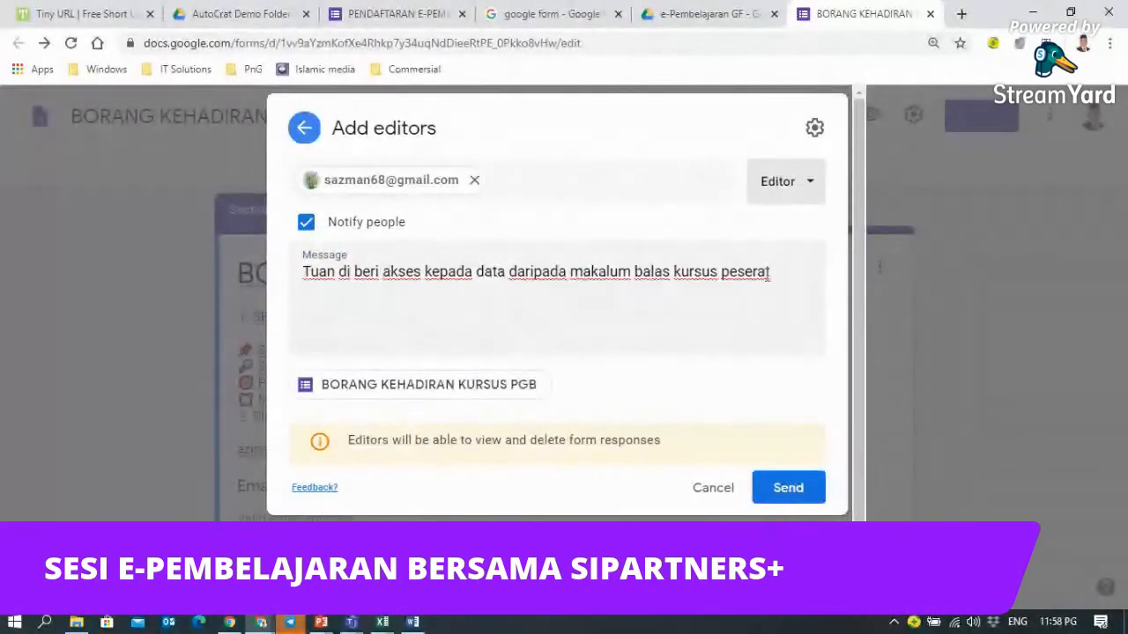
click(788, 488)
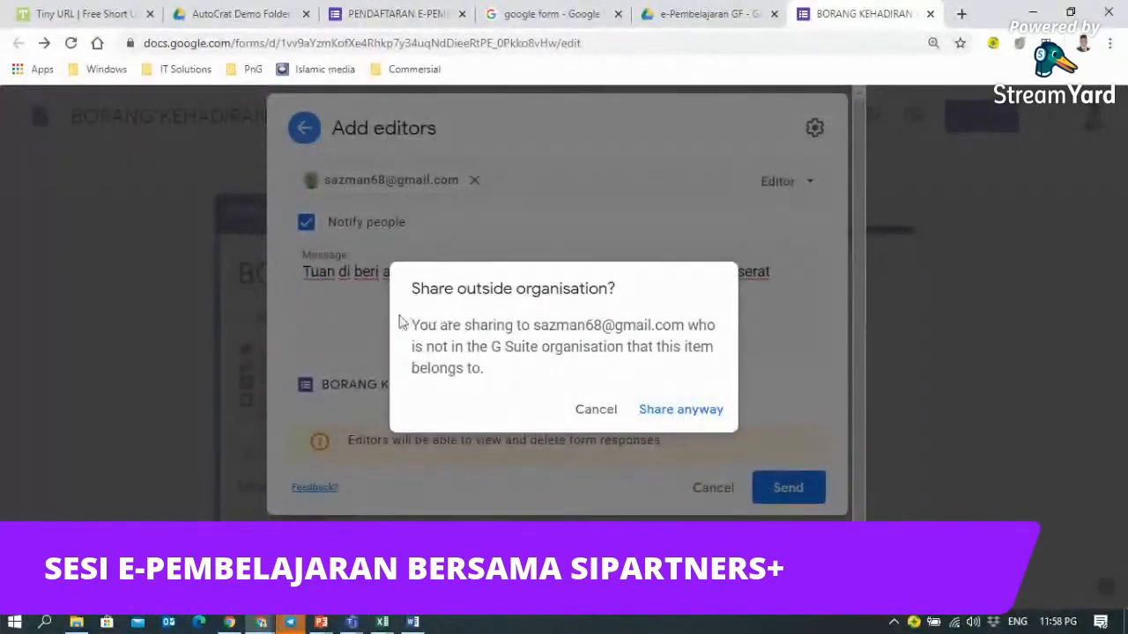
click(675, 414)
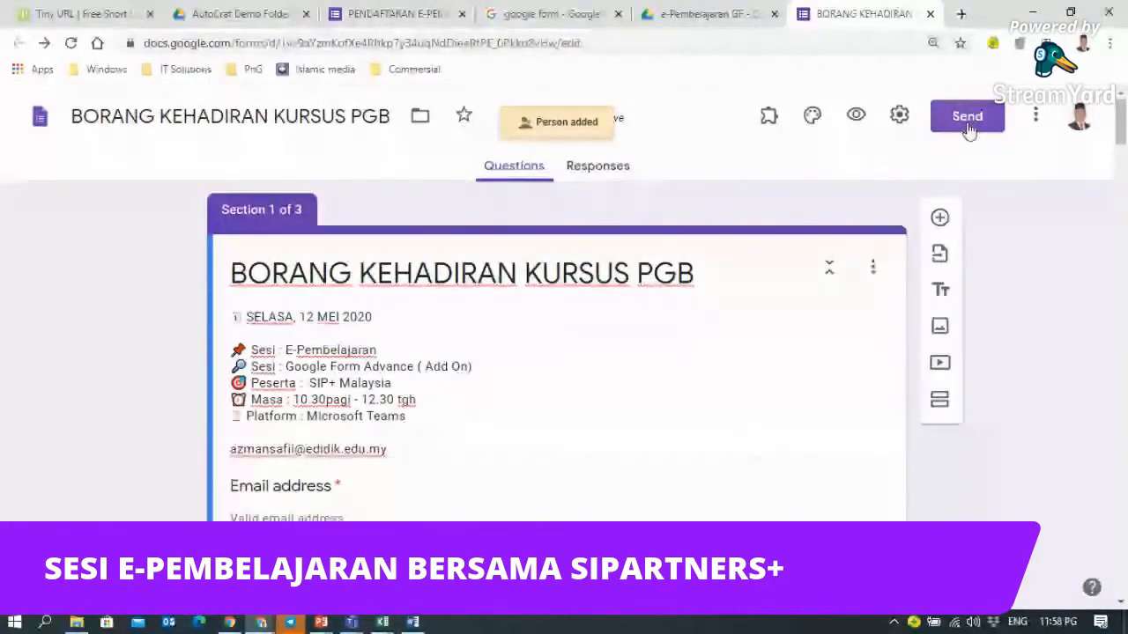
- Copy the form's response link, shorten it to a forms.gle address, and move to the Tiny URL site
click(968, 127)
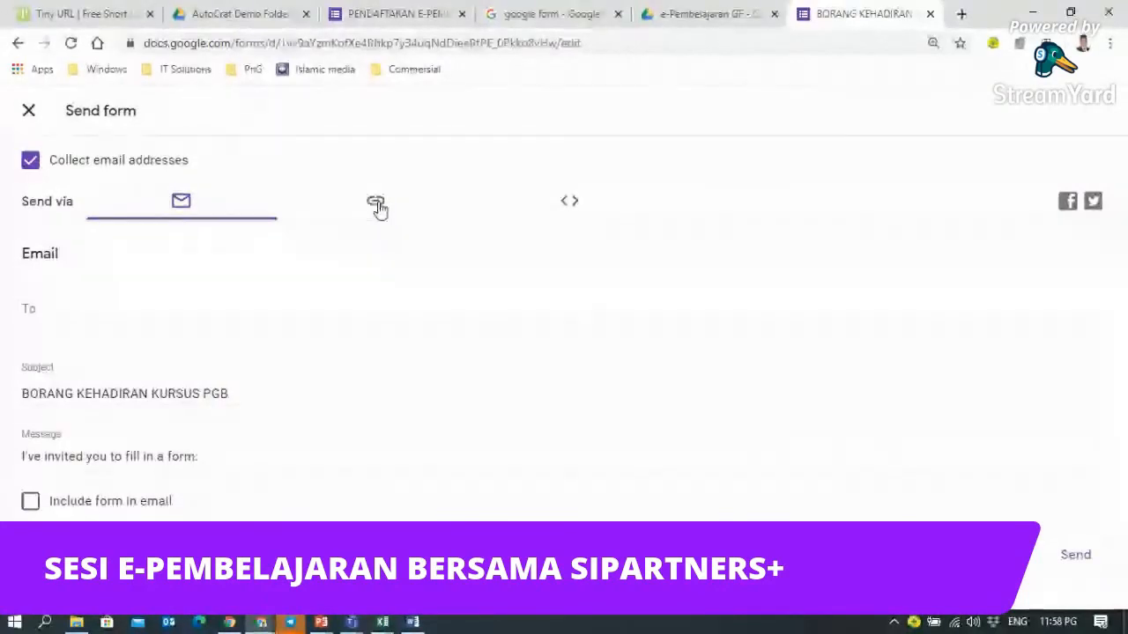
click(377, 204)
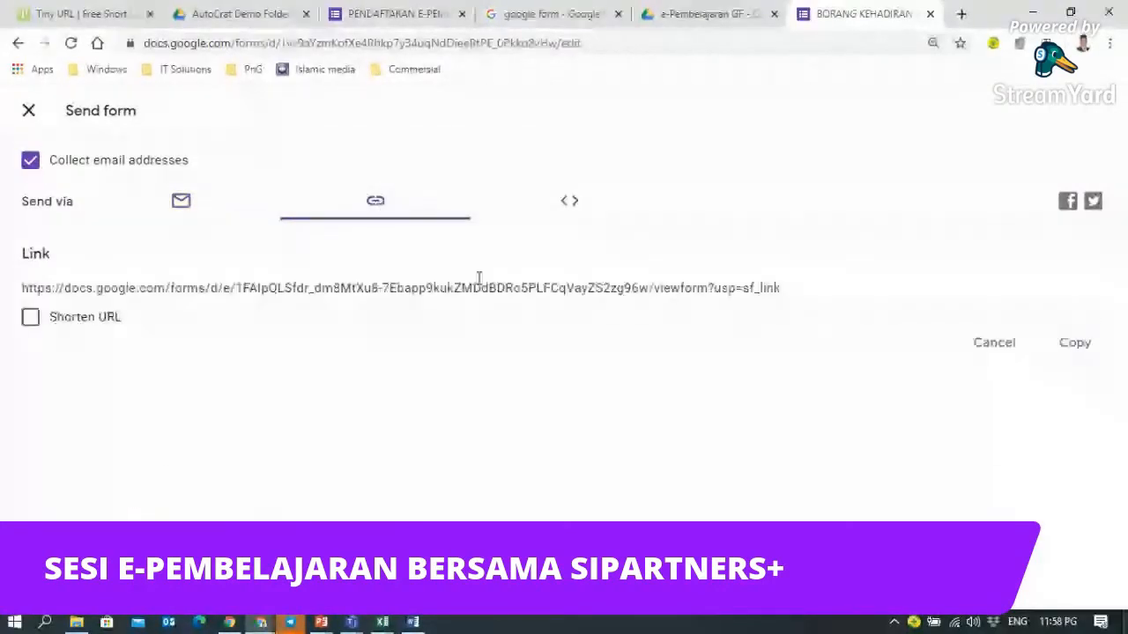
click(1077, 343)
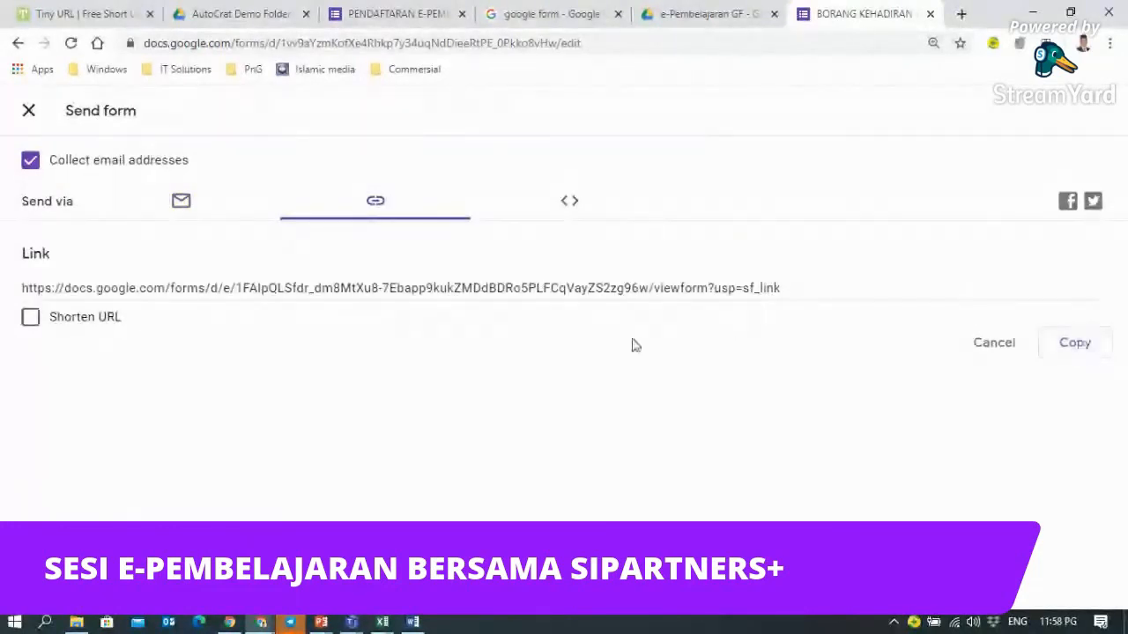
click(31, 320)
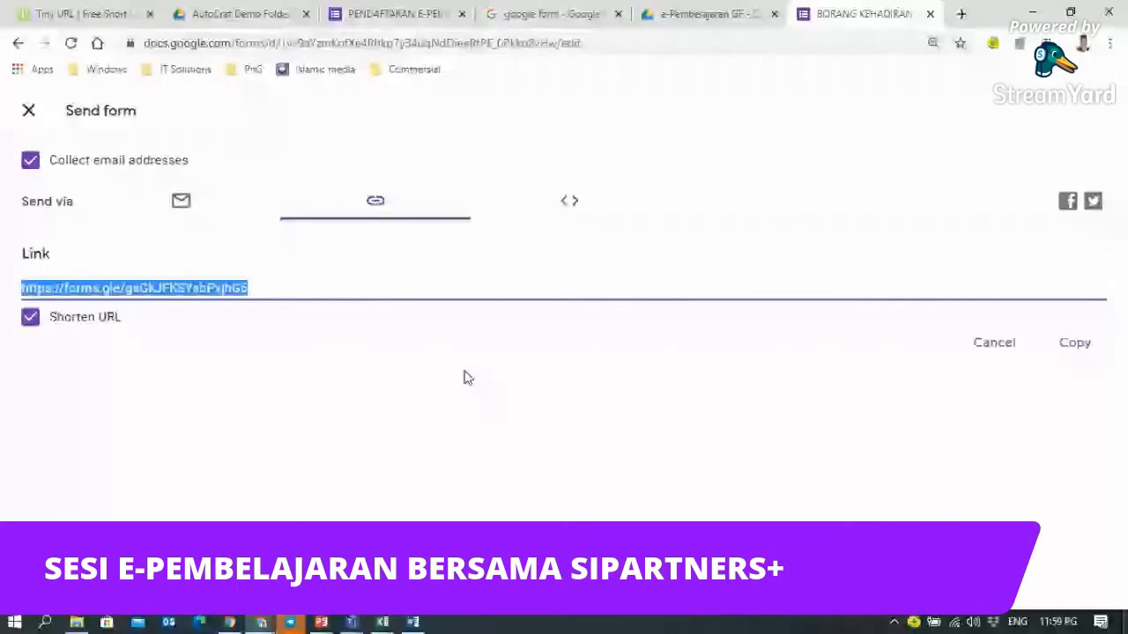
key(ctrl+1)
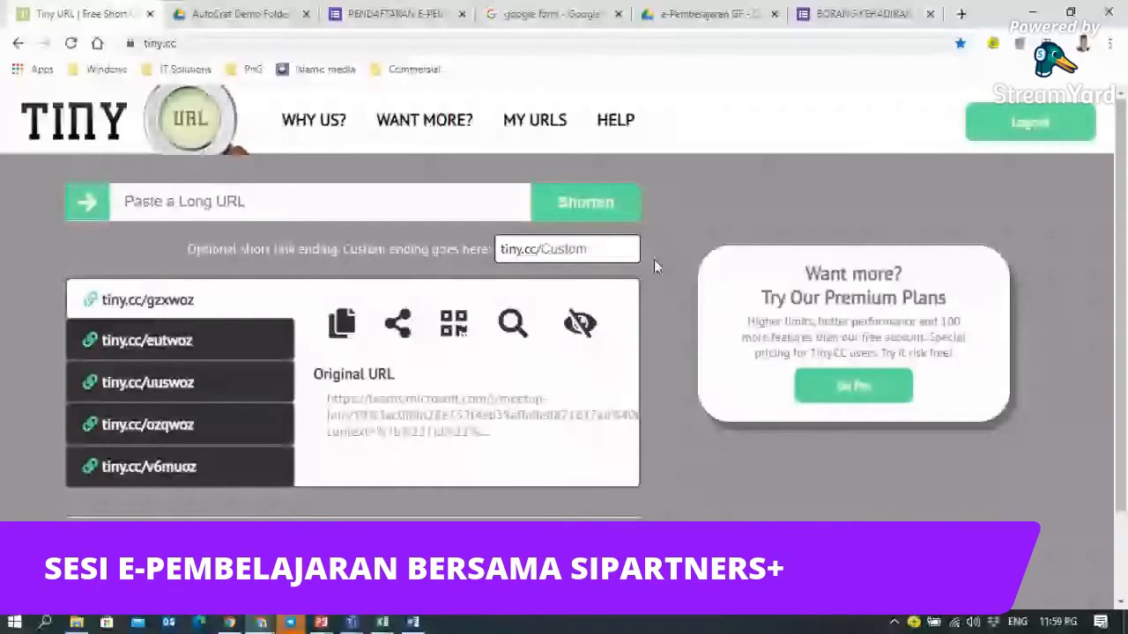
- Shorten the pasted form link to tiny.cc/mk3woz and open its QR code page
key(ctrl+v)
key(Return)
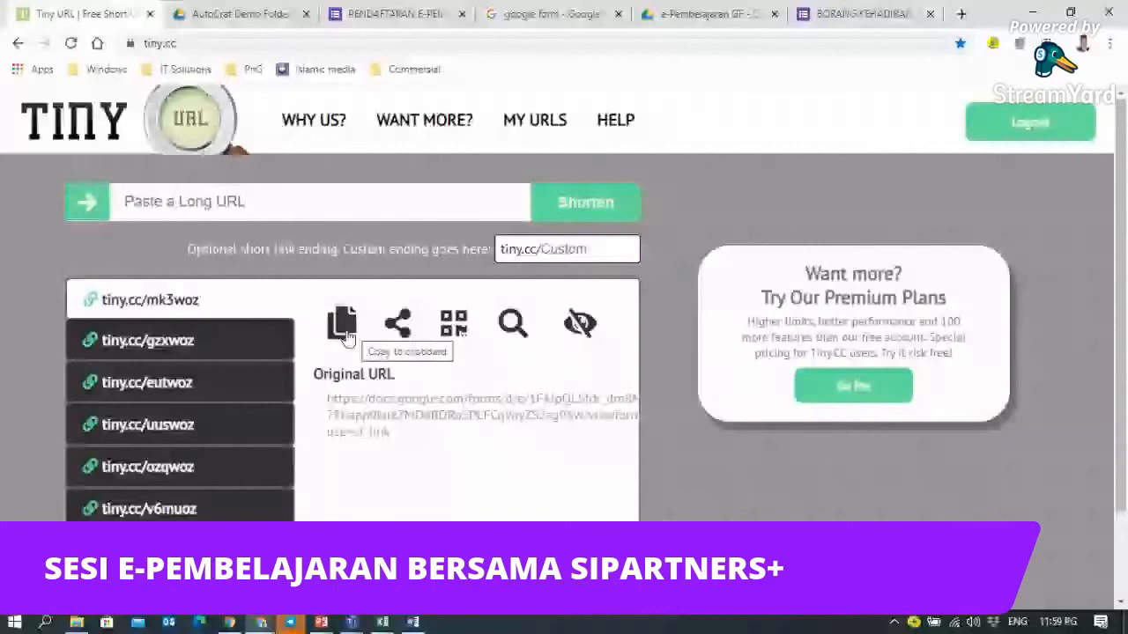
mouse_move(398, 333)
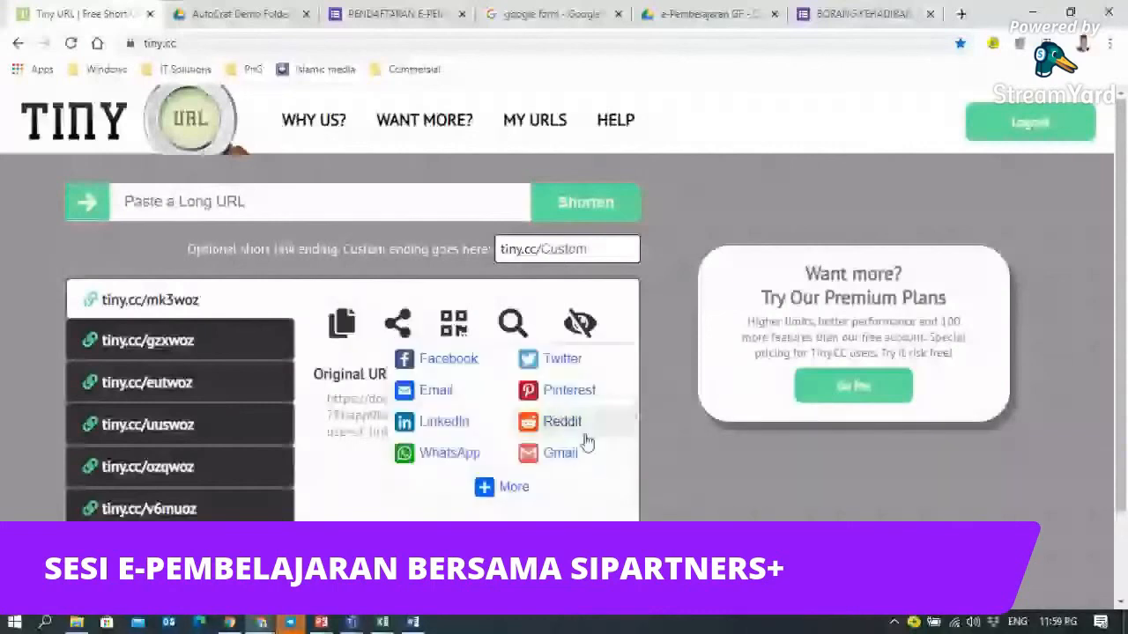
click(456, 331)
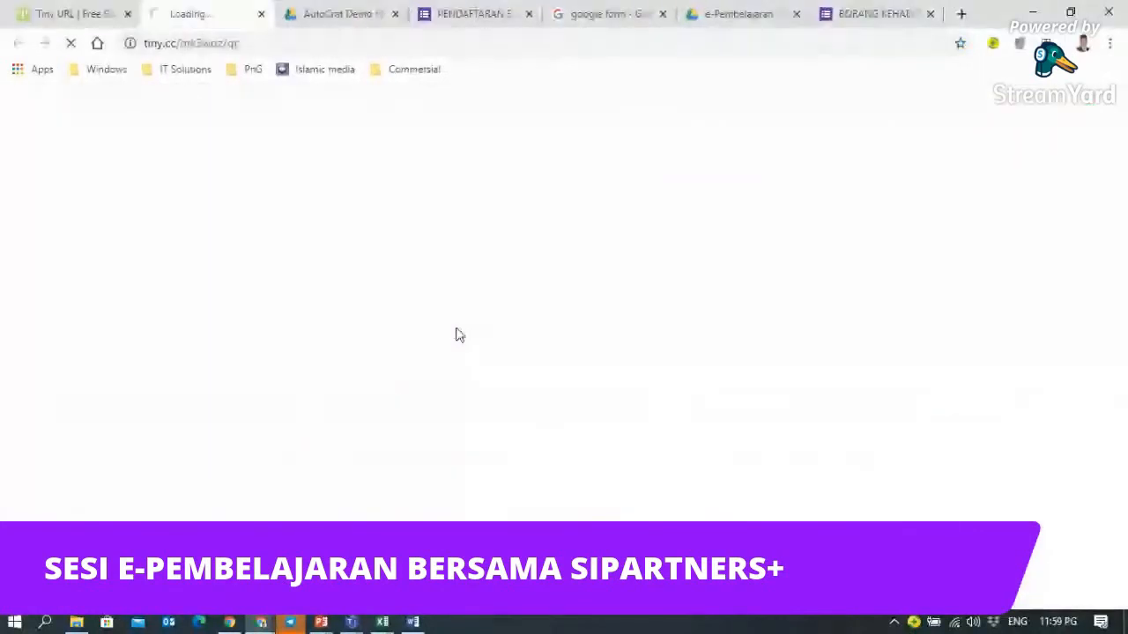